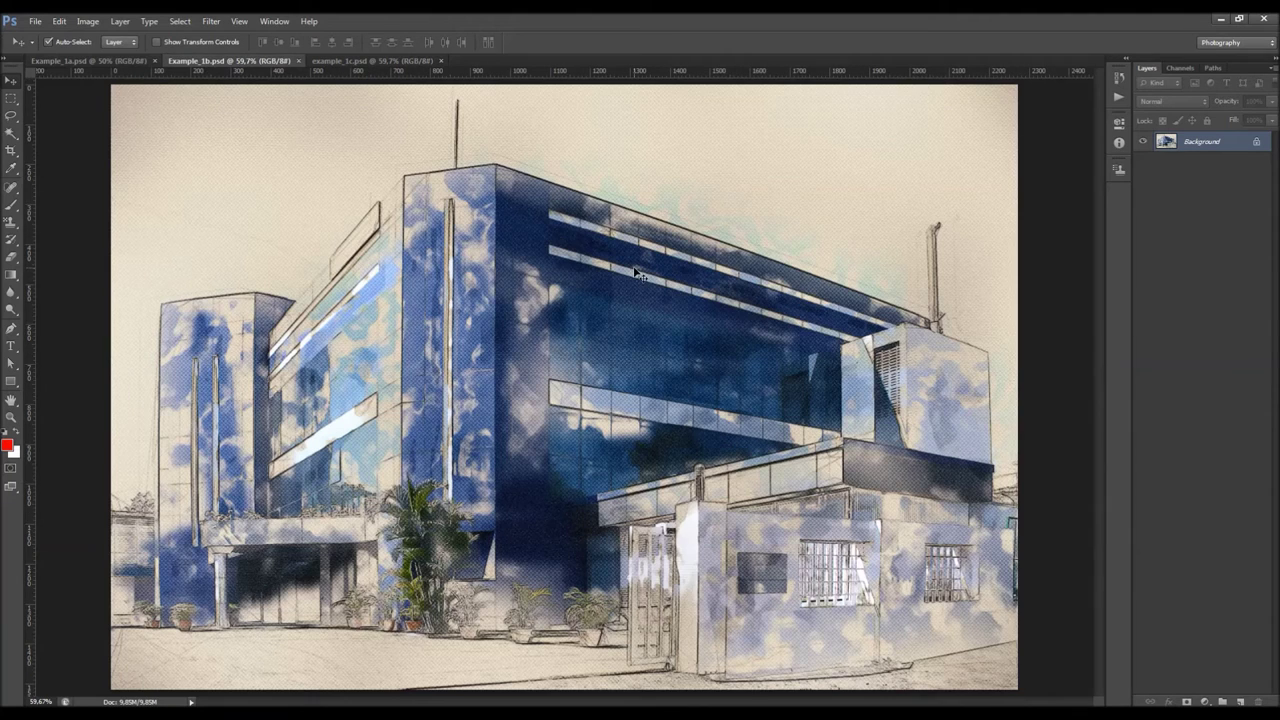
Step: Compare the coloured artwork in Example_1b.psd with the line sketch in example_1c.psd
scroll(636, 272, "down", 1)
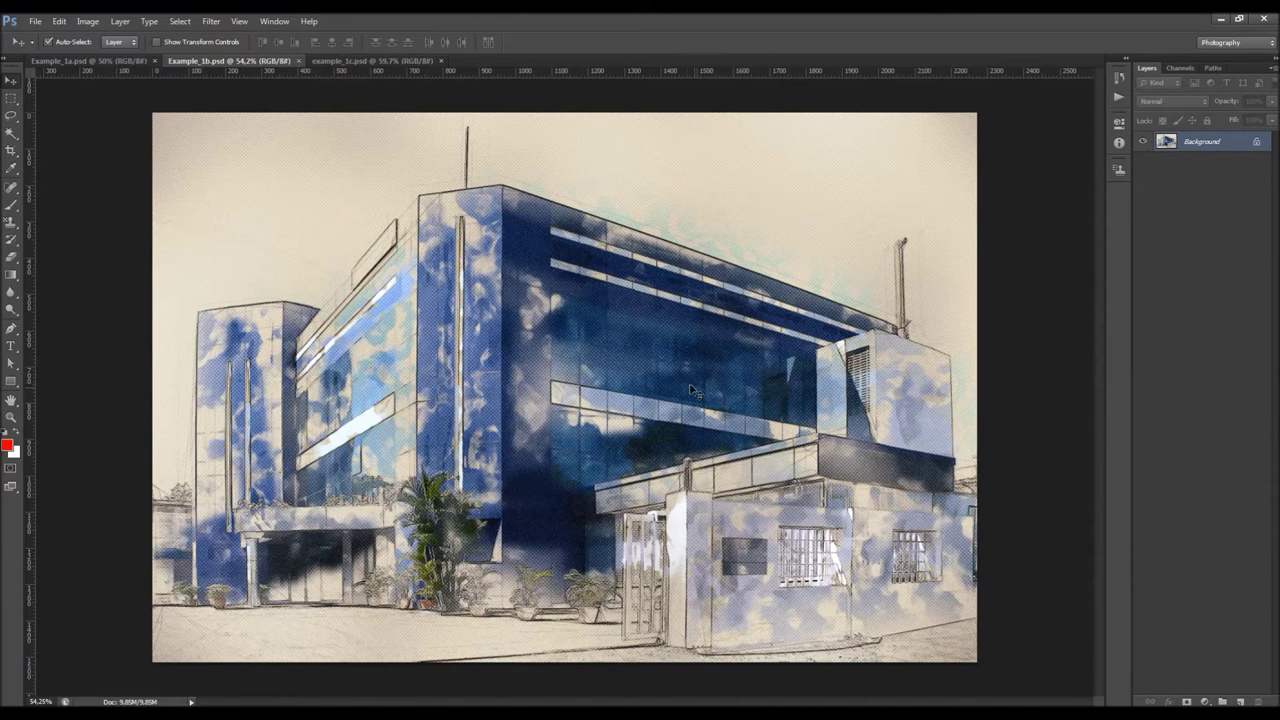
left_click(346, 61)
scroll(660, 297, "down", 1)
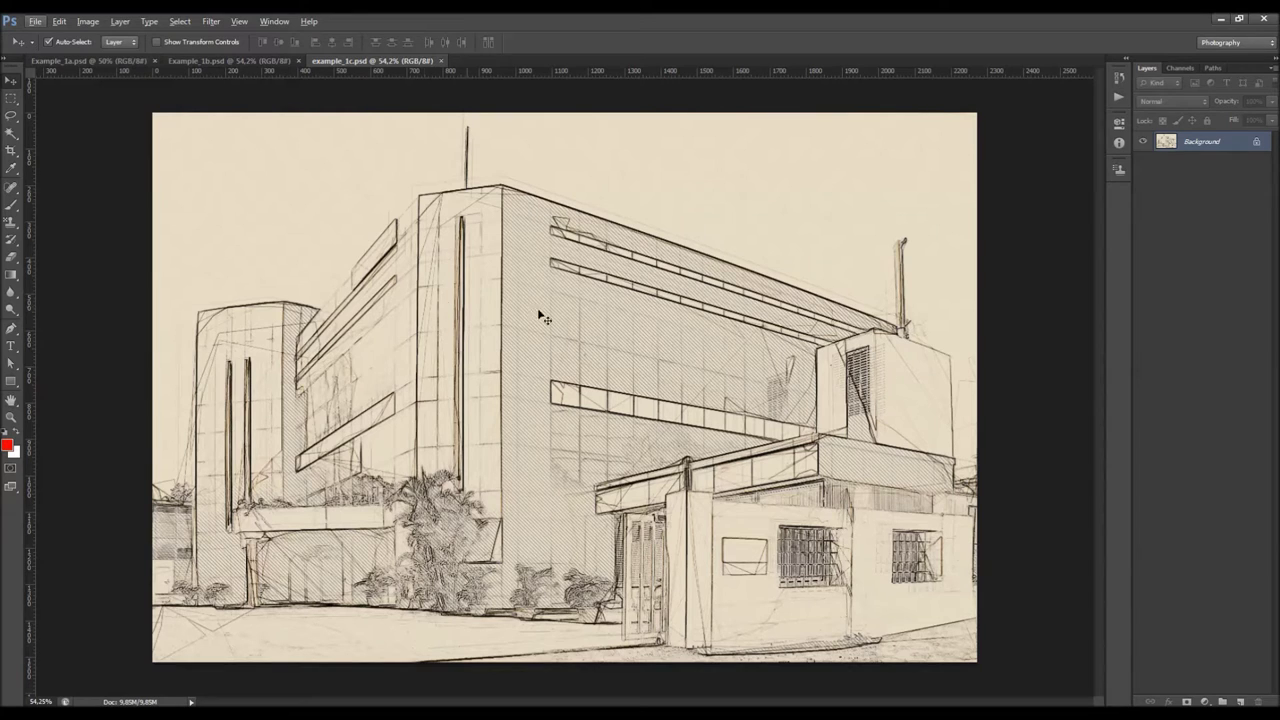
left_click(262, 61)
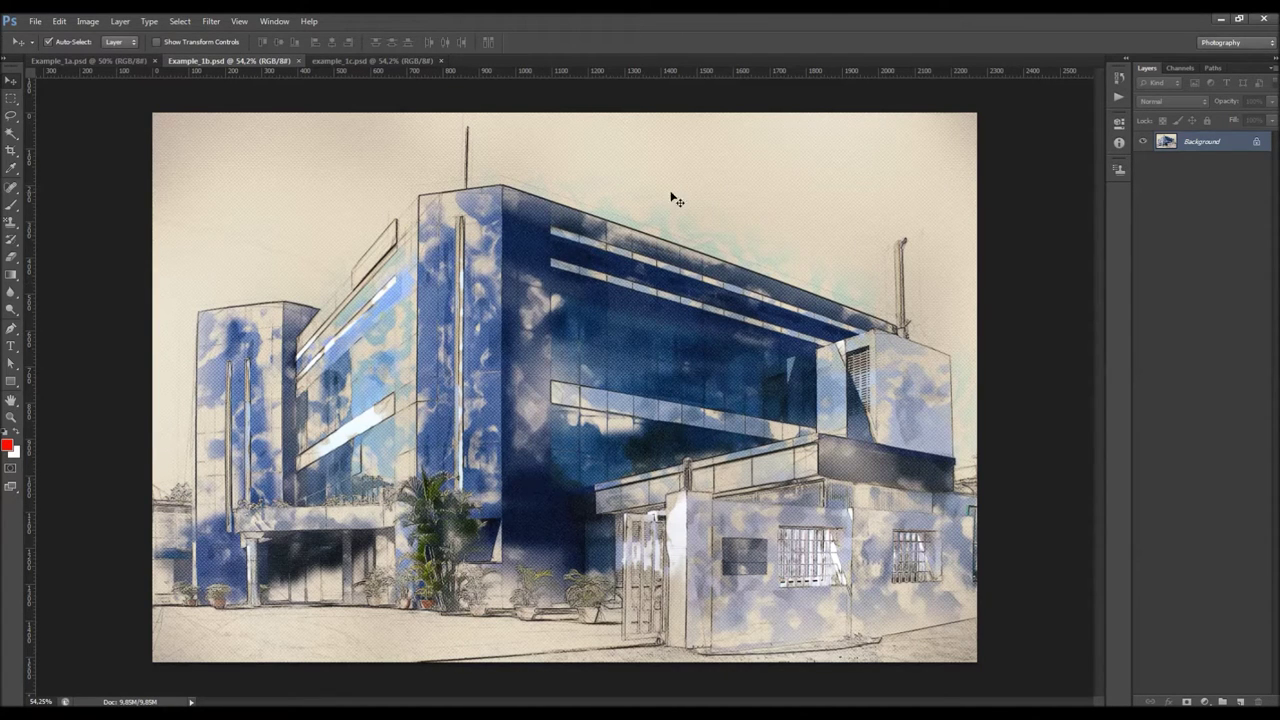
left_click(351, 62)
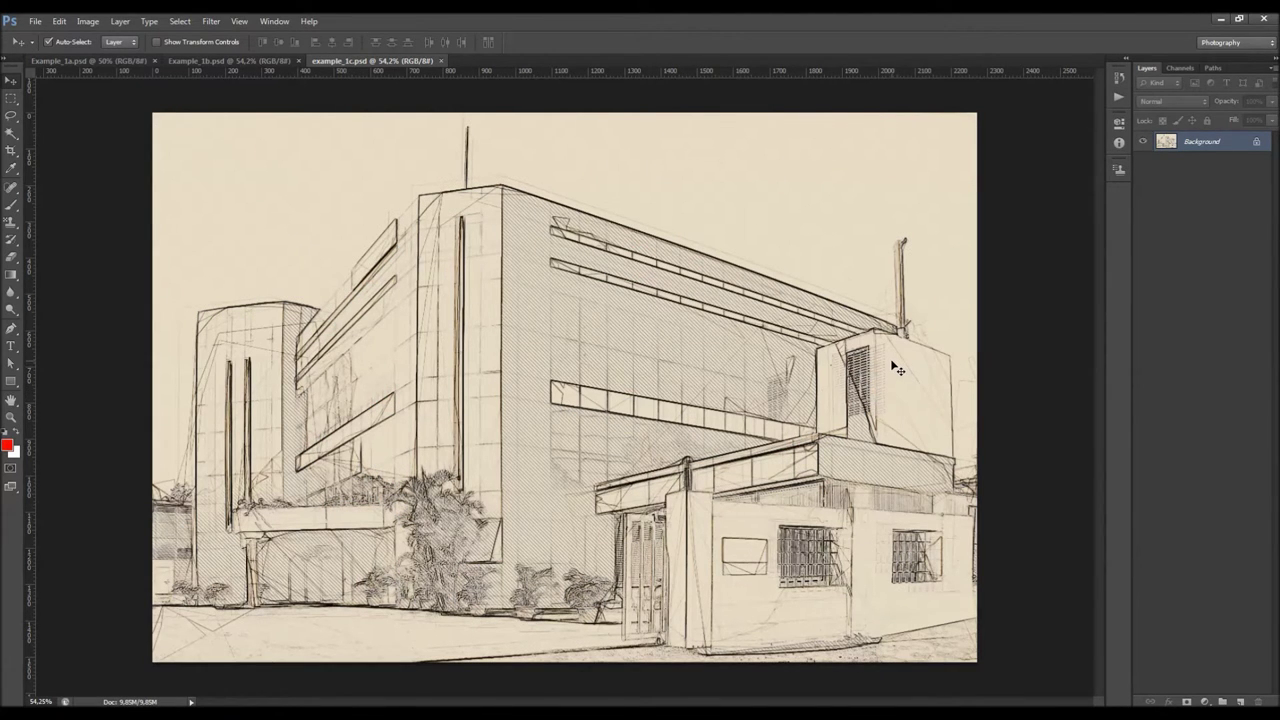
Step: Switch to the desktop's Examples folder, view its before-and-after pictures in Picture Manager through 9b, and close the viewer and folder
left_click(1221, 20)
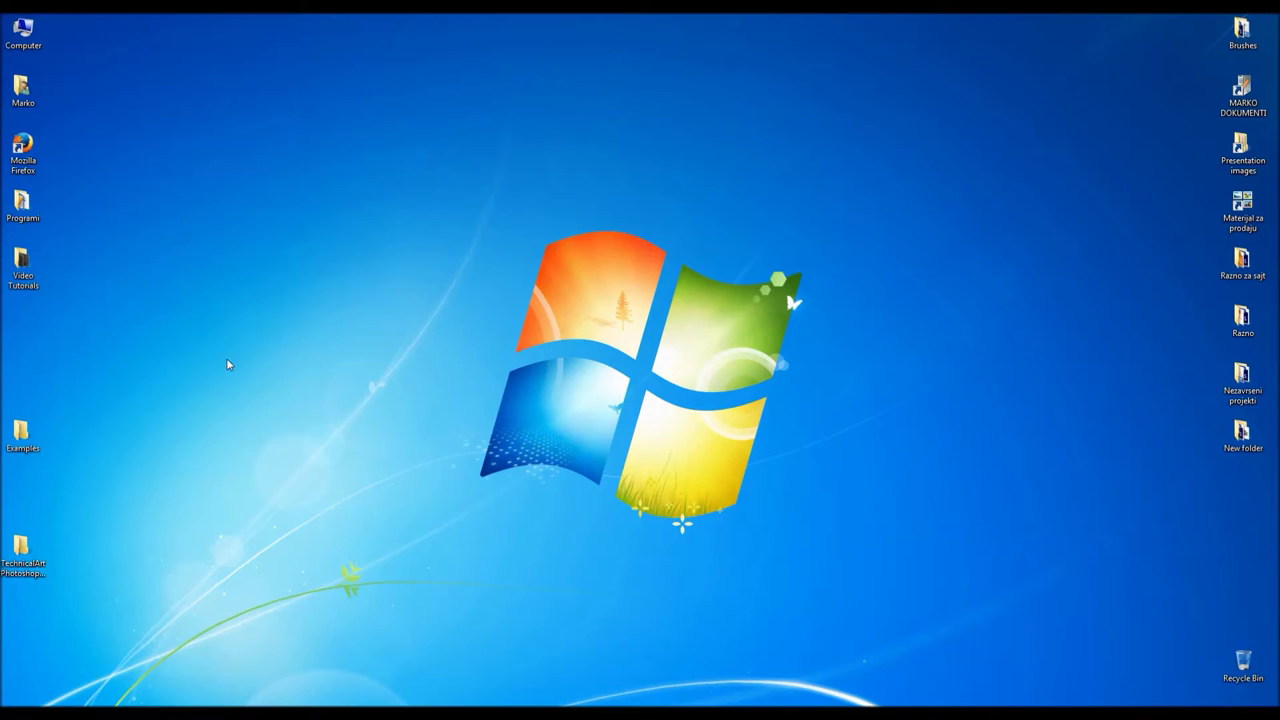
double_click(40, 461)
left_click(355, 262)
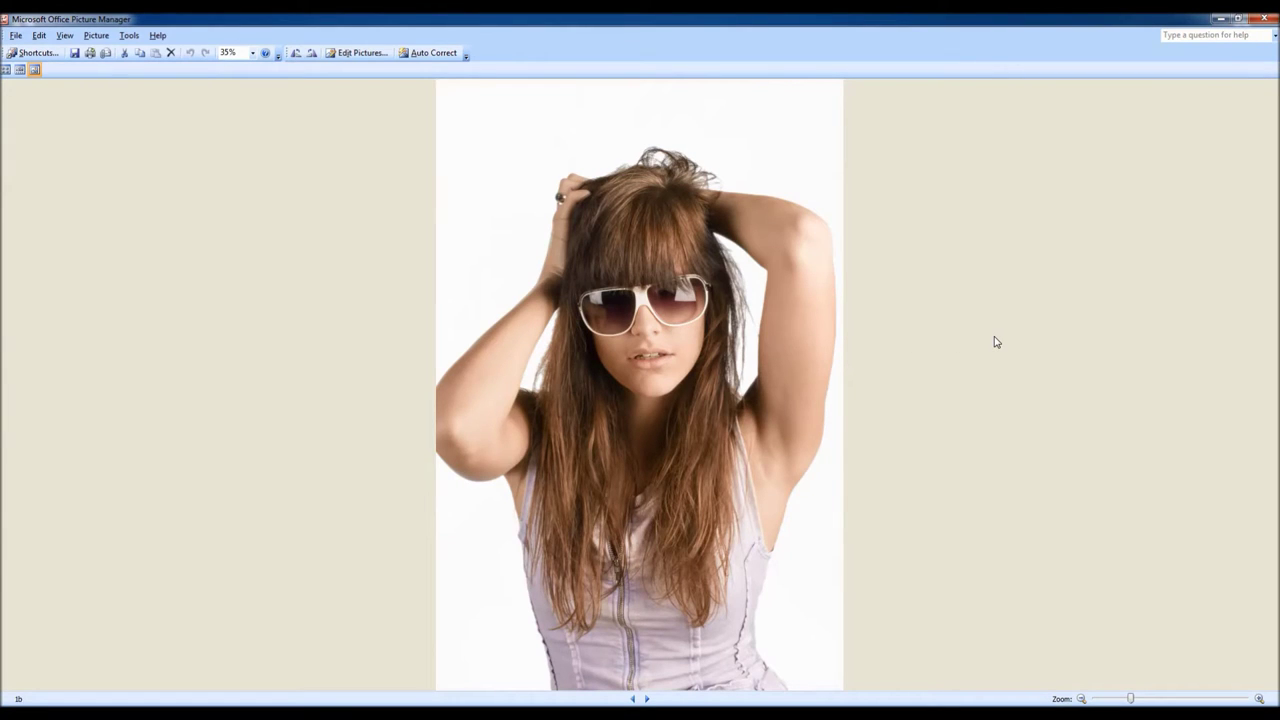
key("Right")
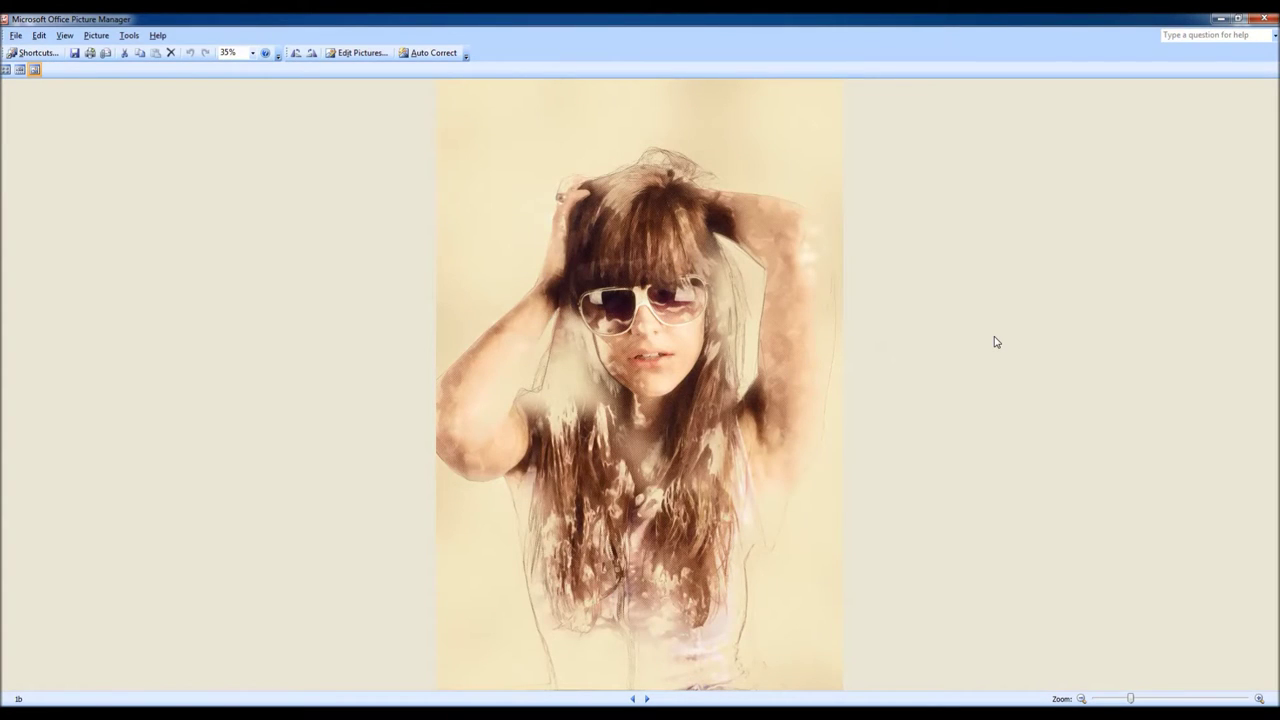
key("Right")
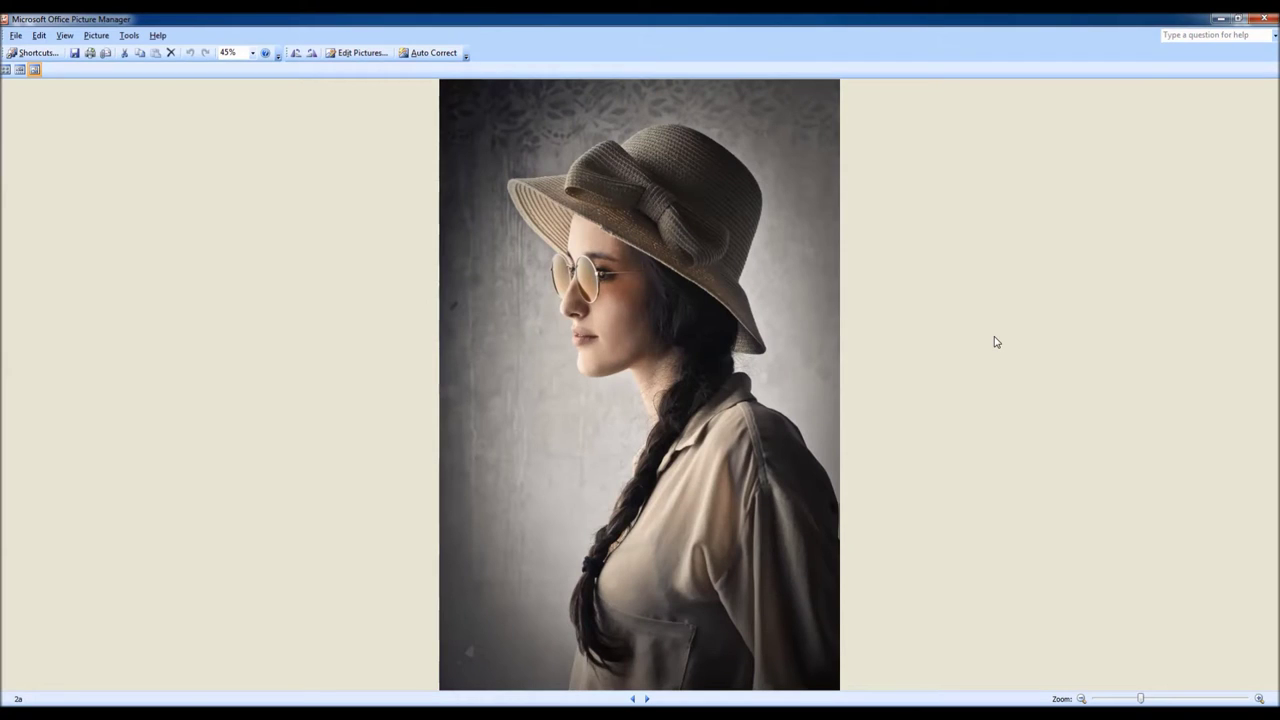
key("Right")
key("Right")
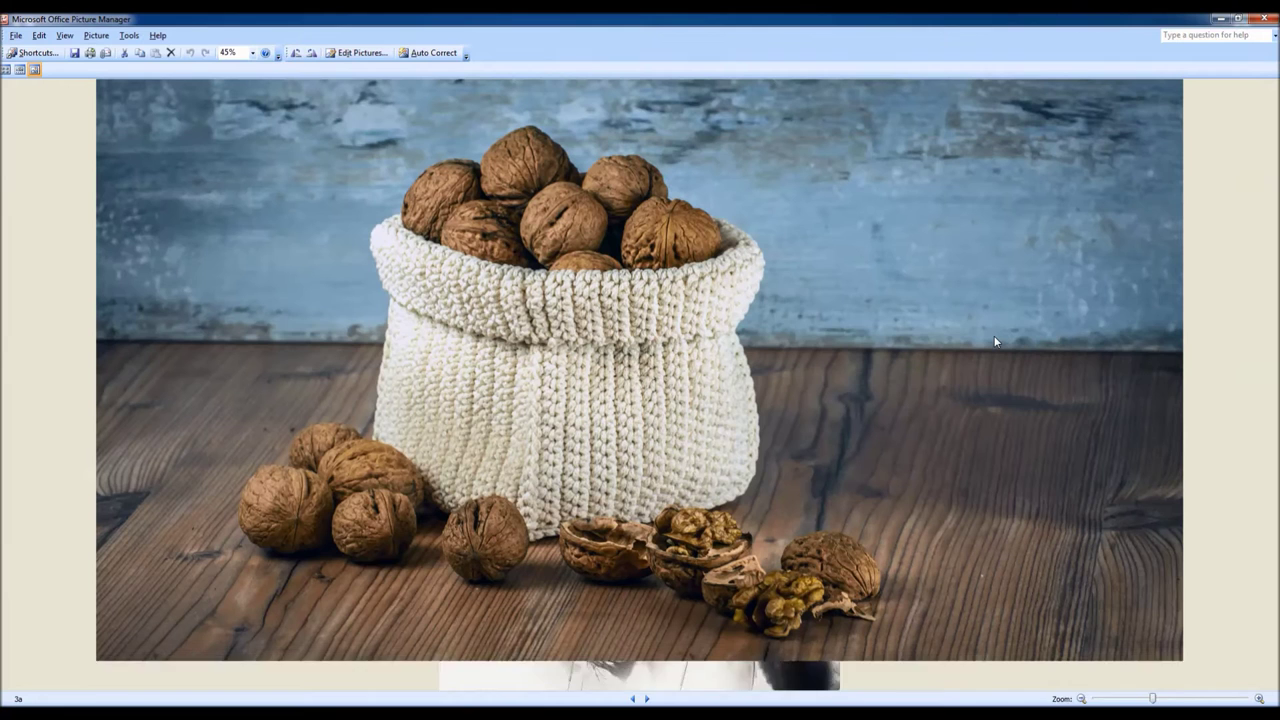
key("Right")
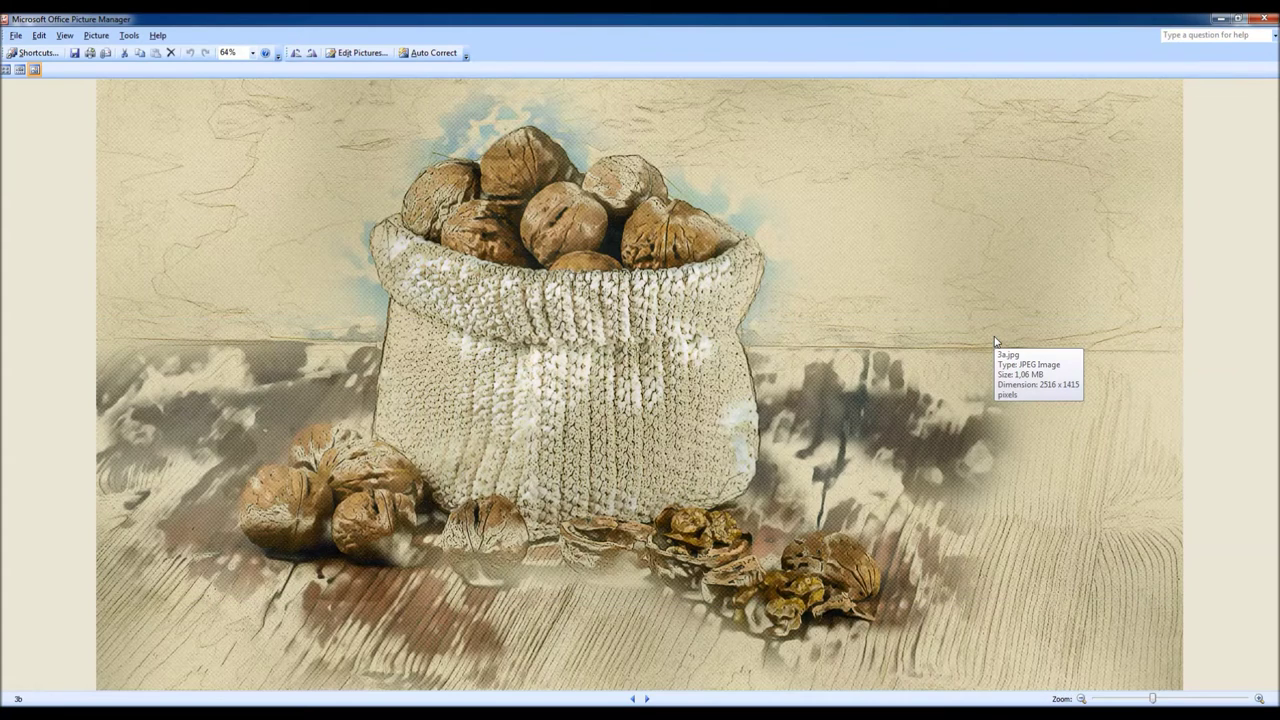
key("Right")
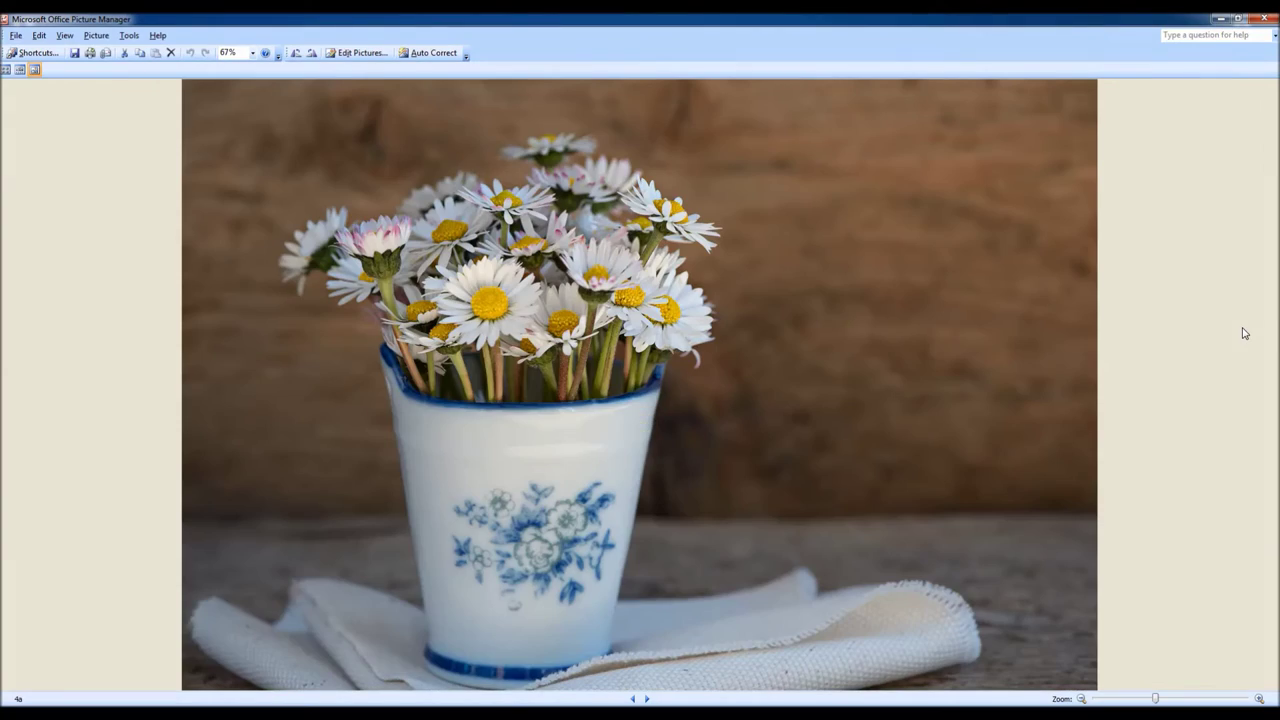
key("Right")
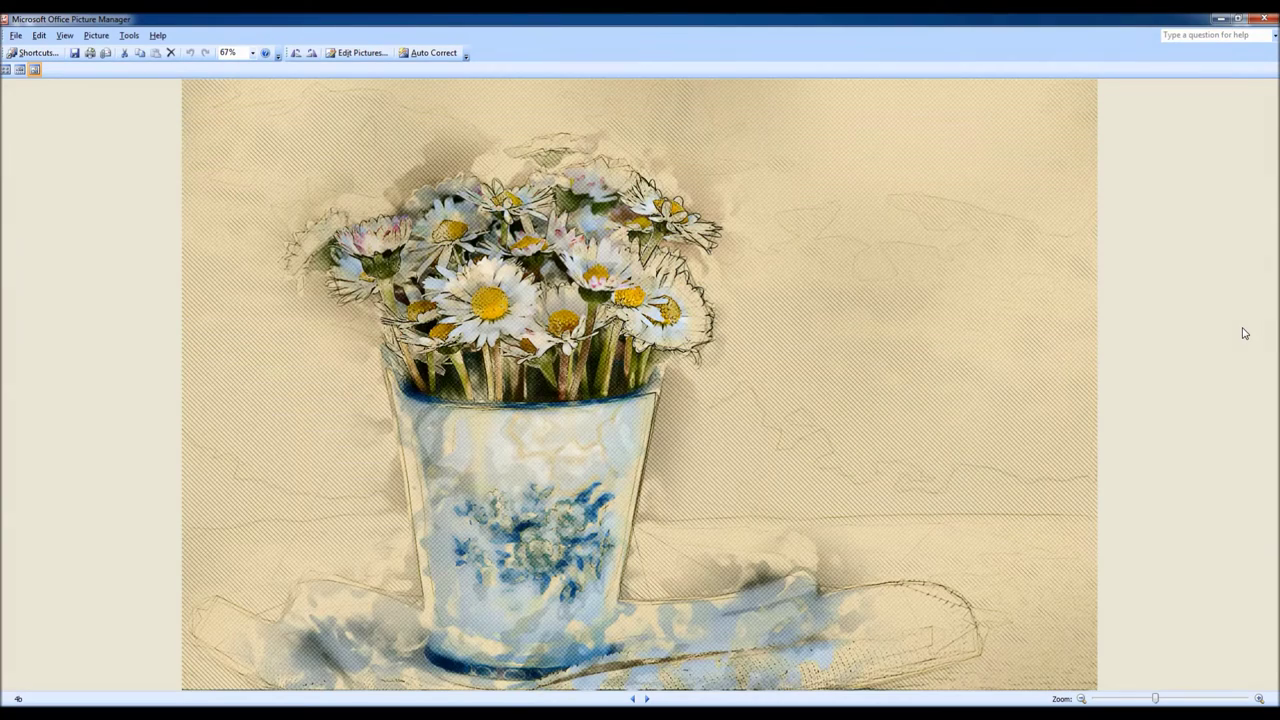
key("Right")
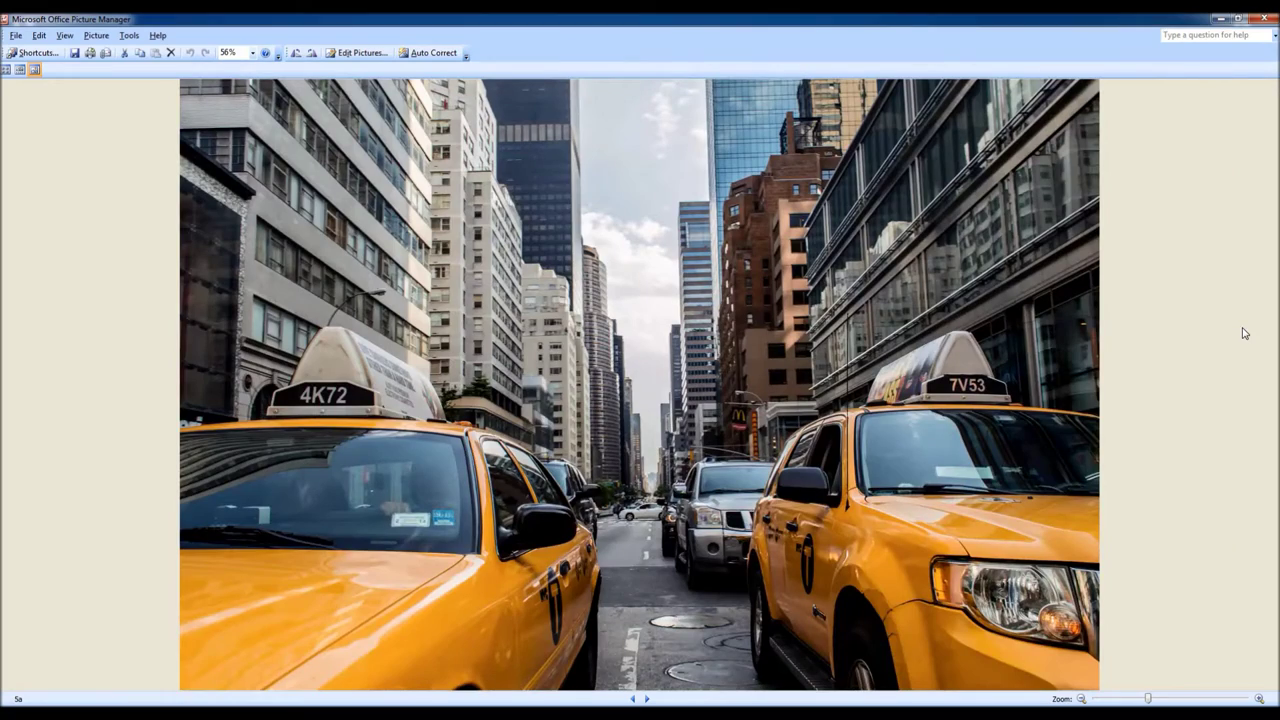
key("Right")
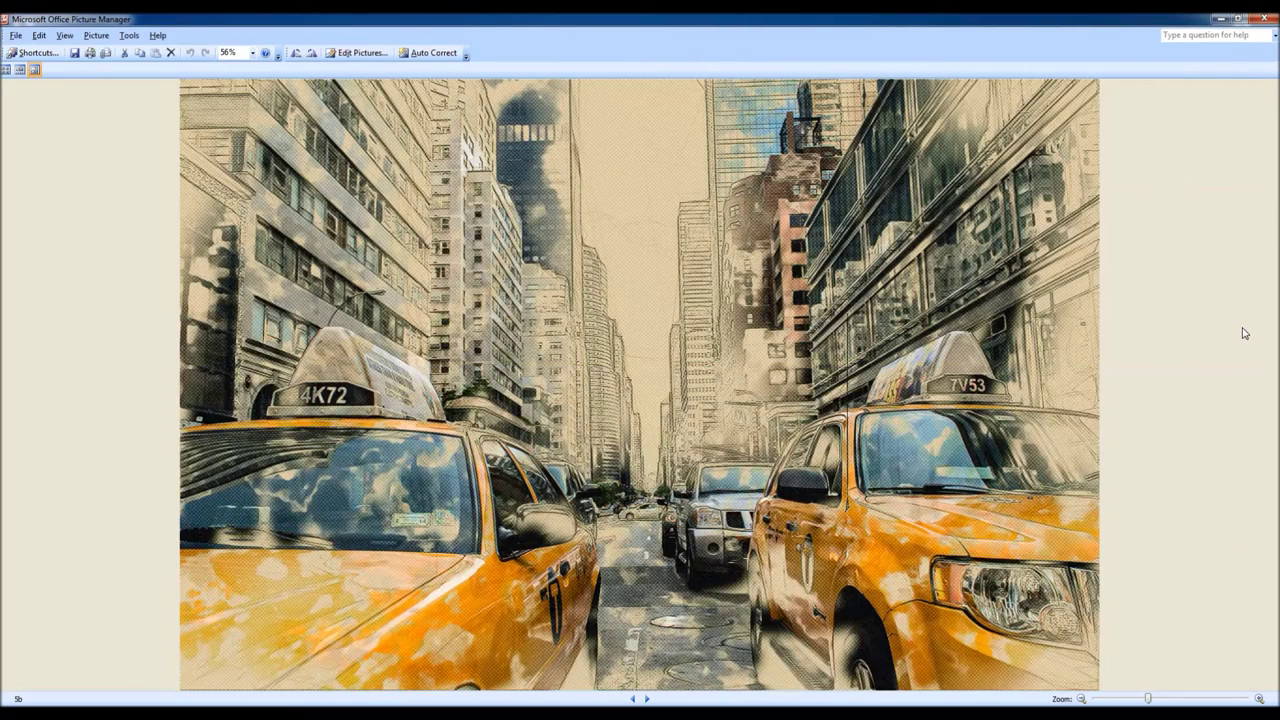
key("Right")
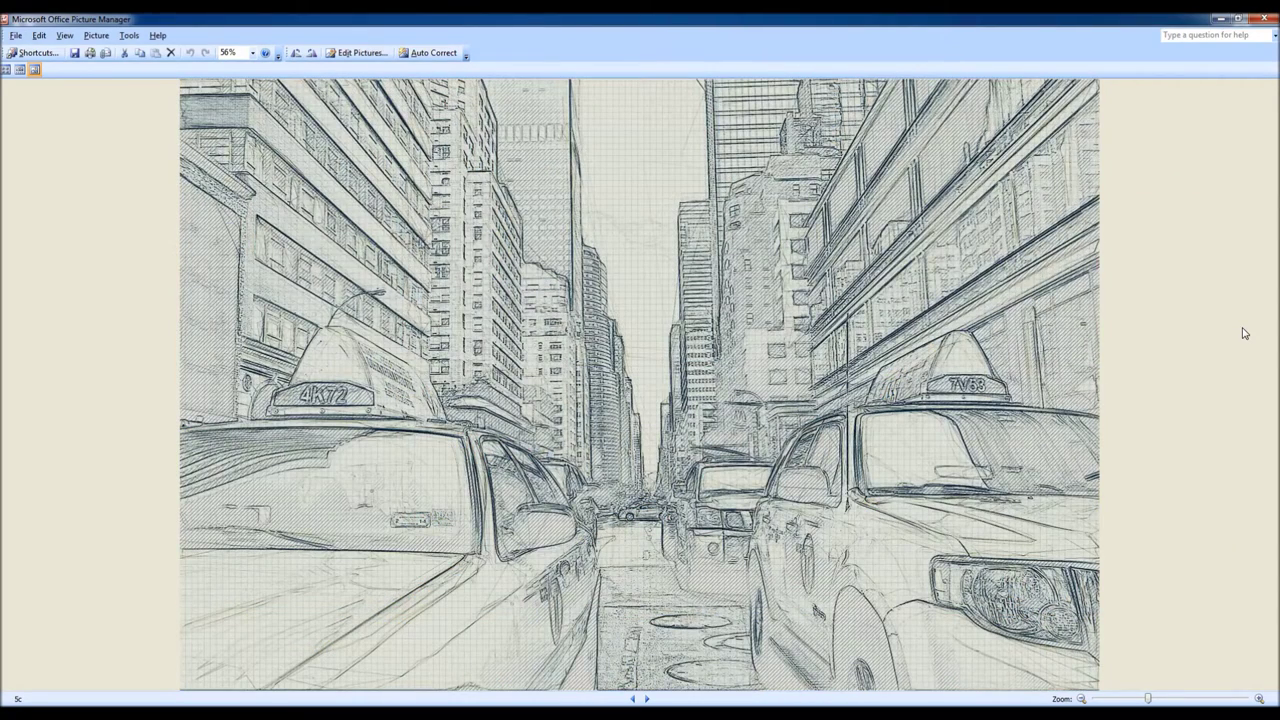
key("Right")
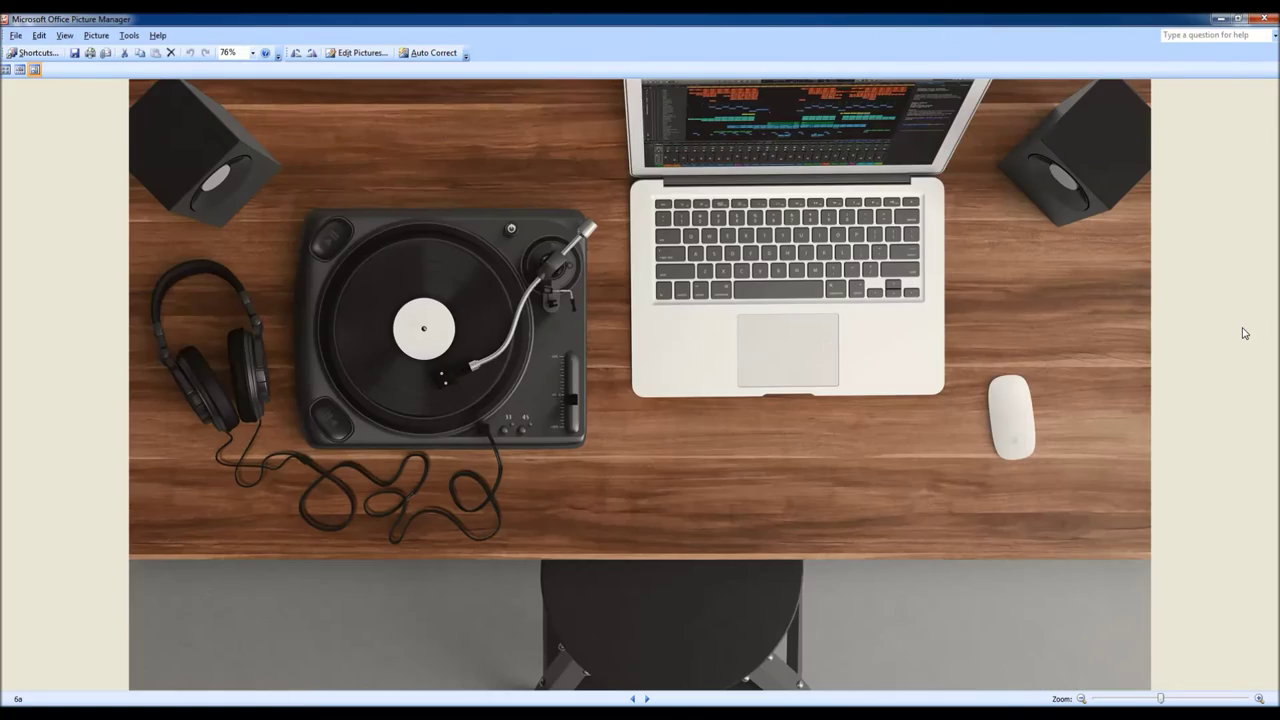
key("Right")
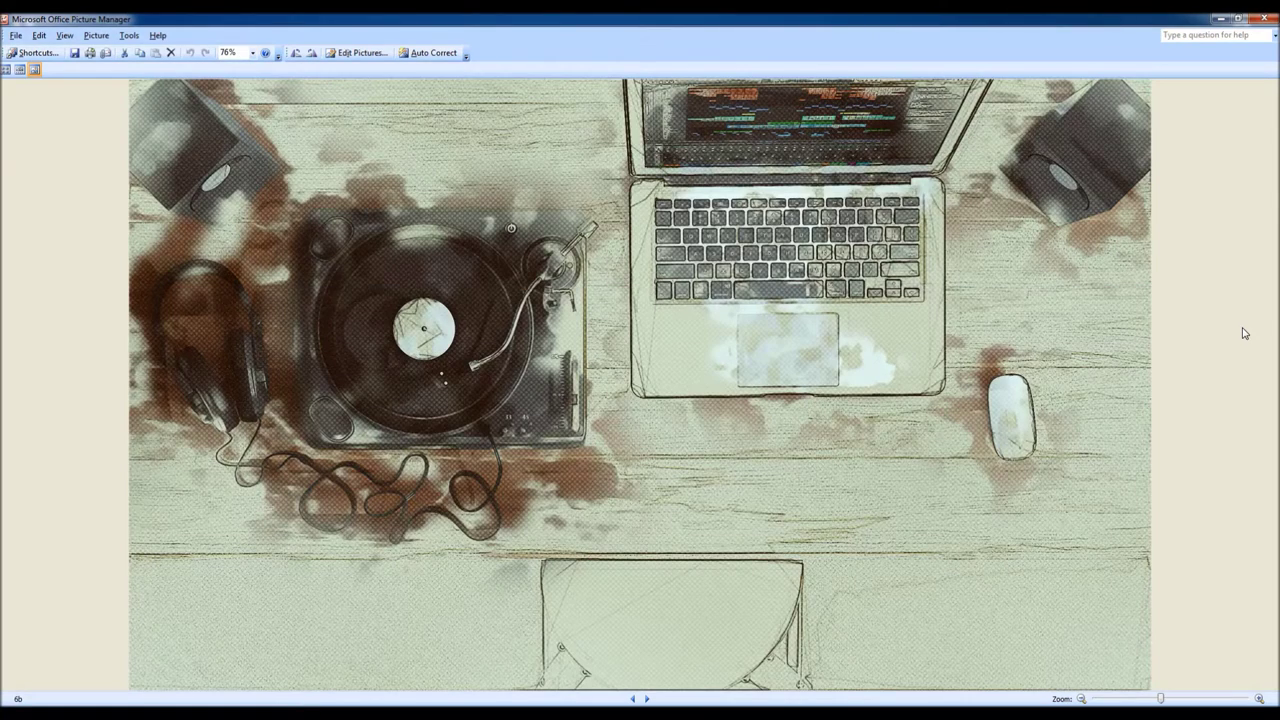
key("Right")
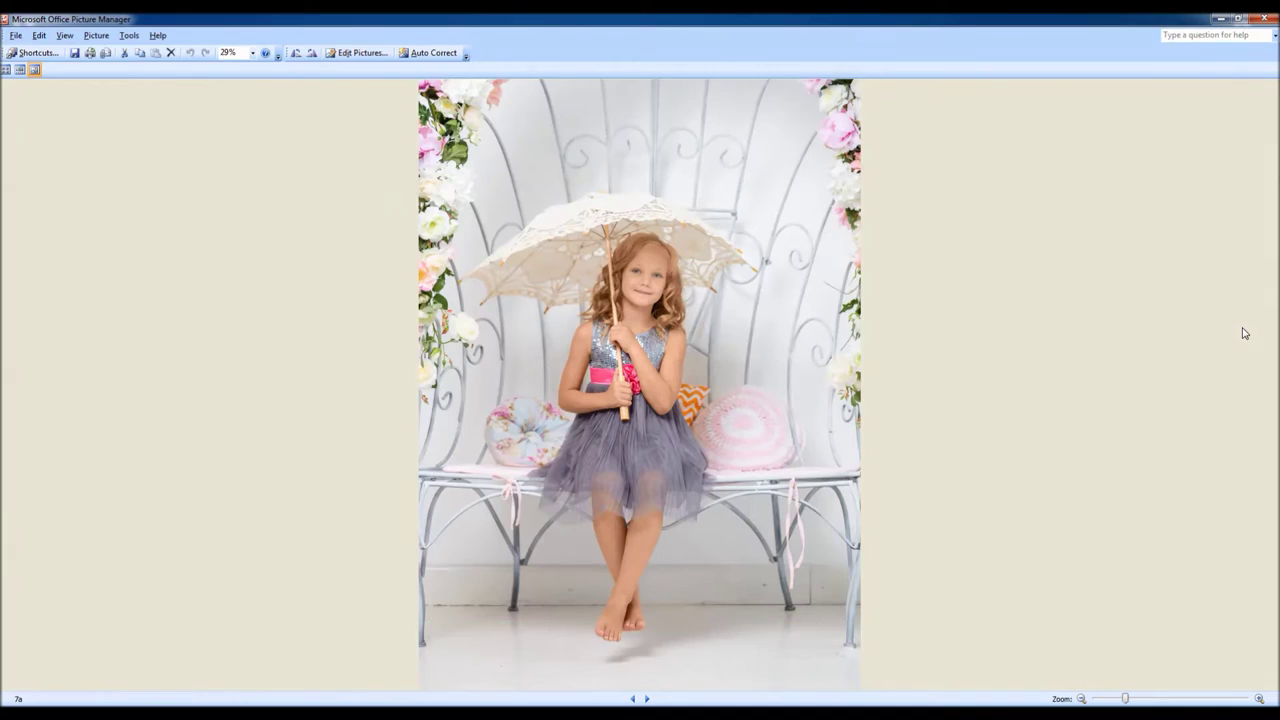
key("Right")
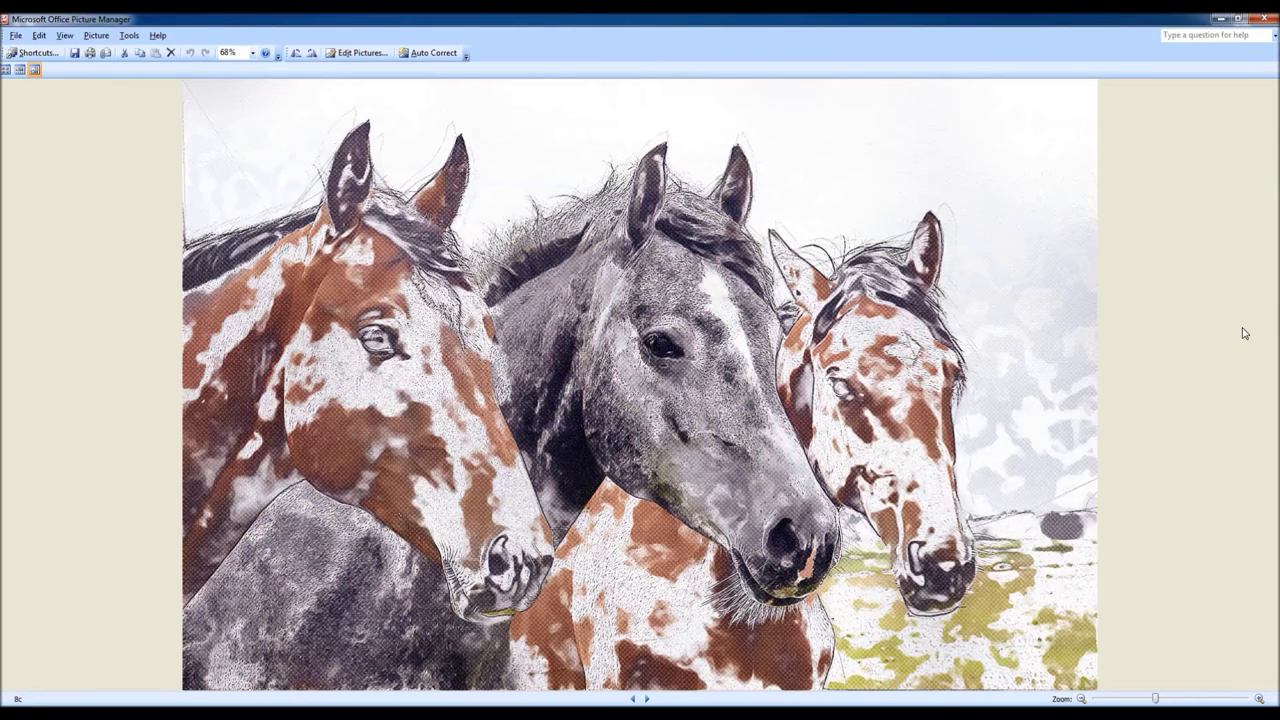
key("Right")
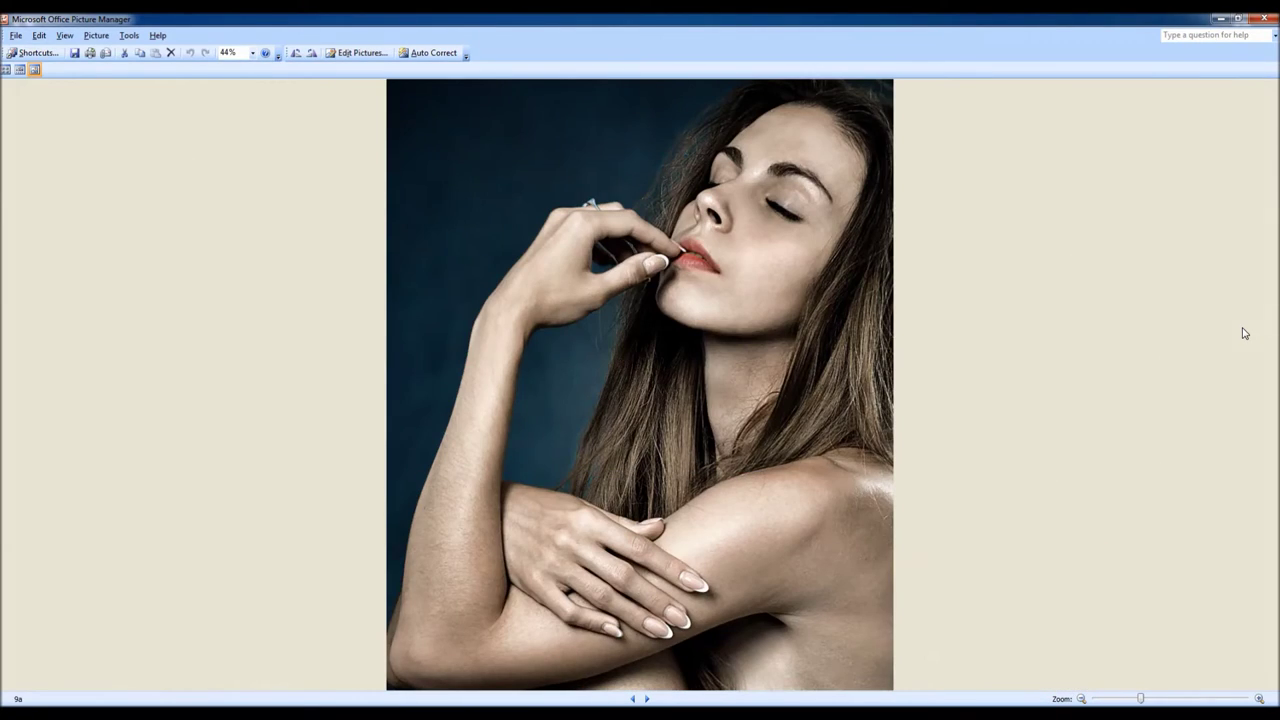
key("Right")
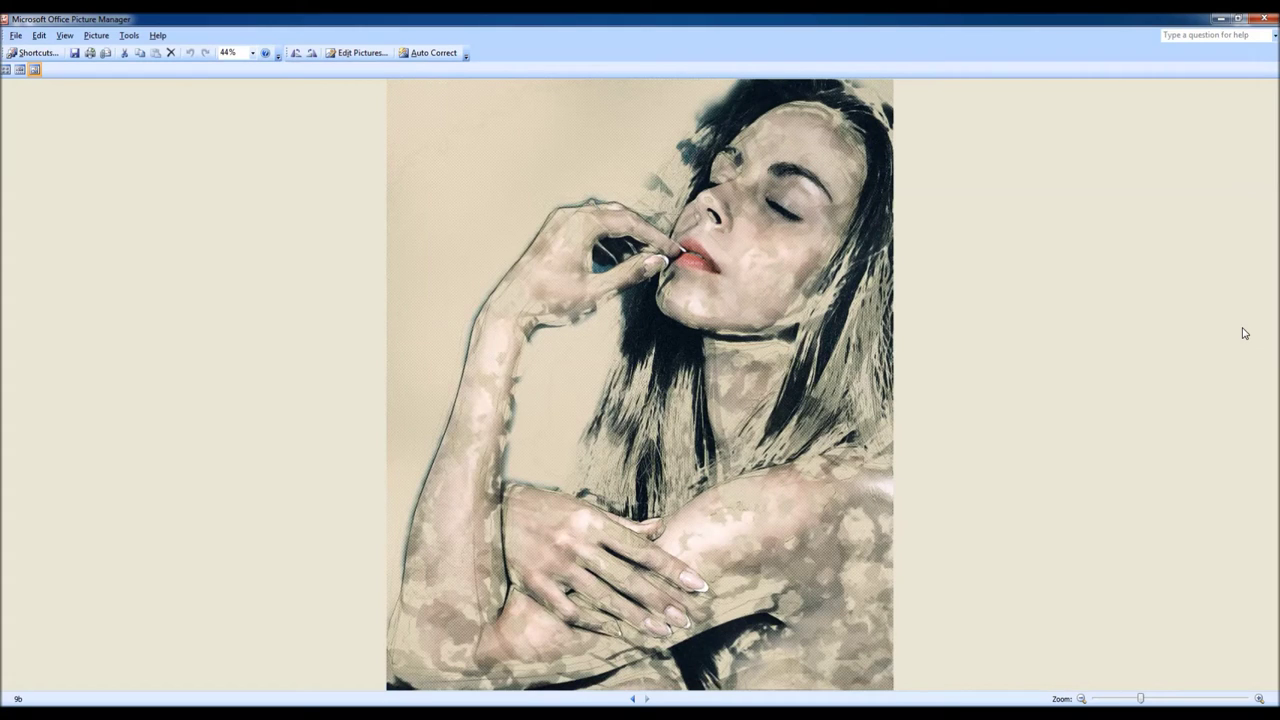
left_click(1264, 18)
key("alt+F4")
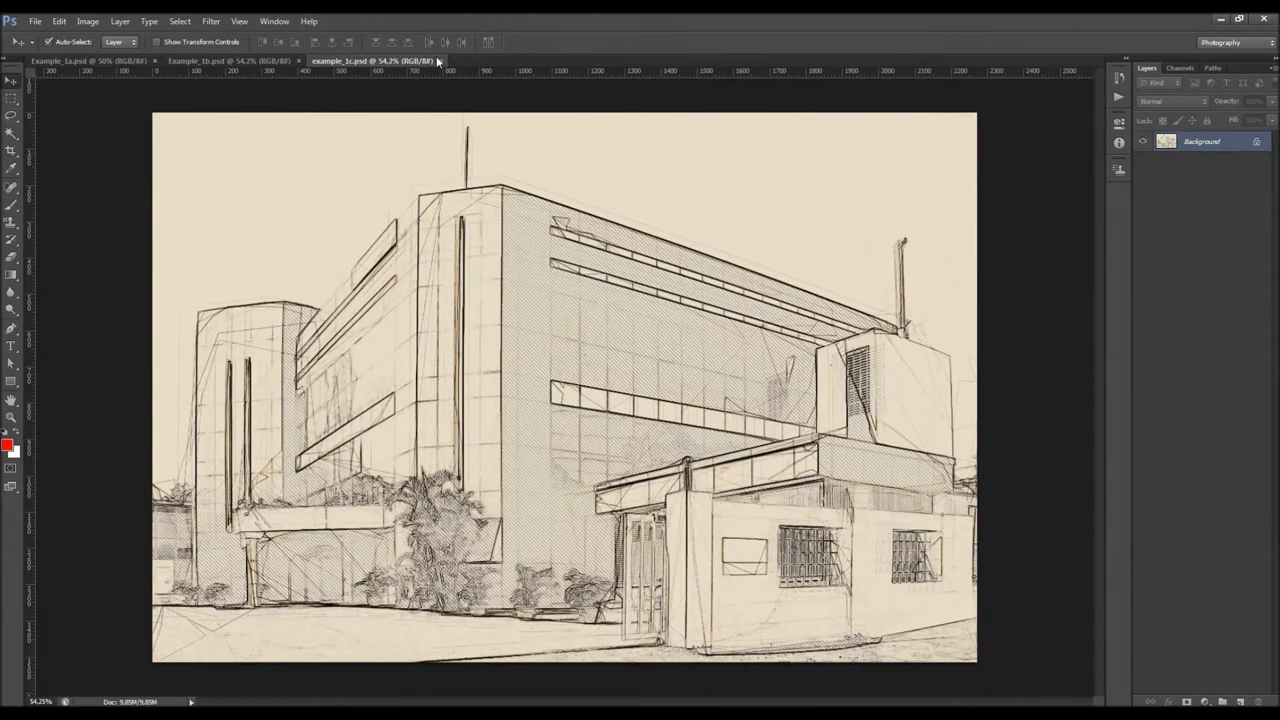
Step: Close the example_1c.psd and Example_1b.psd documents, keeping Example_1a.psd open
left_click(438, 61)
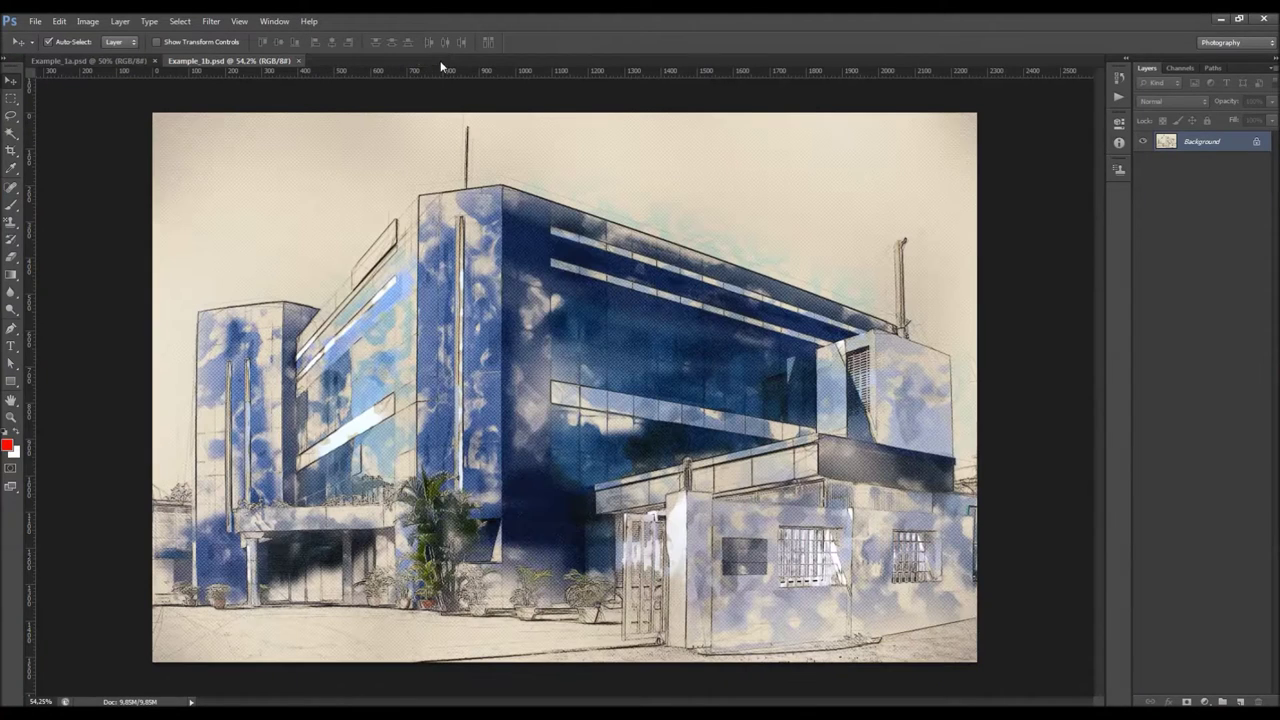
left_click(298, 61)
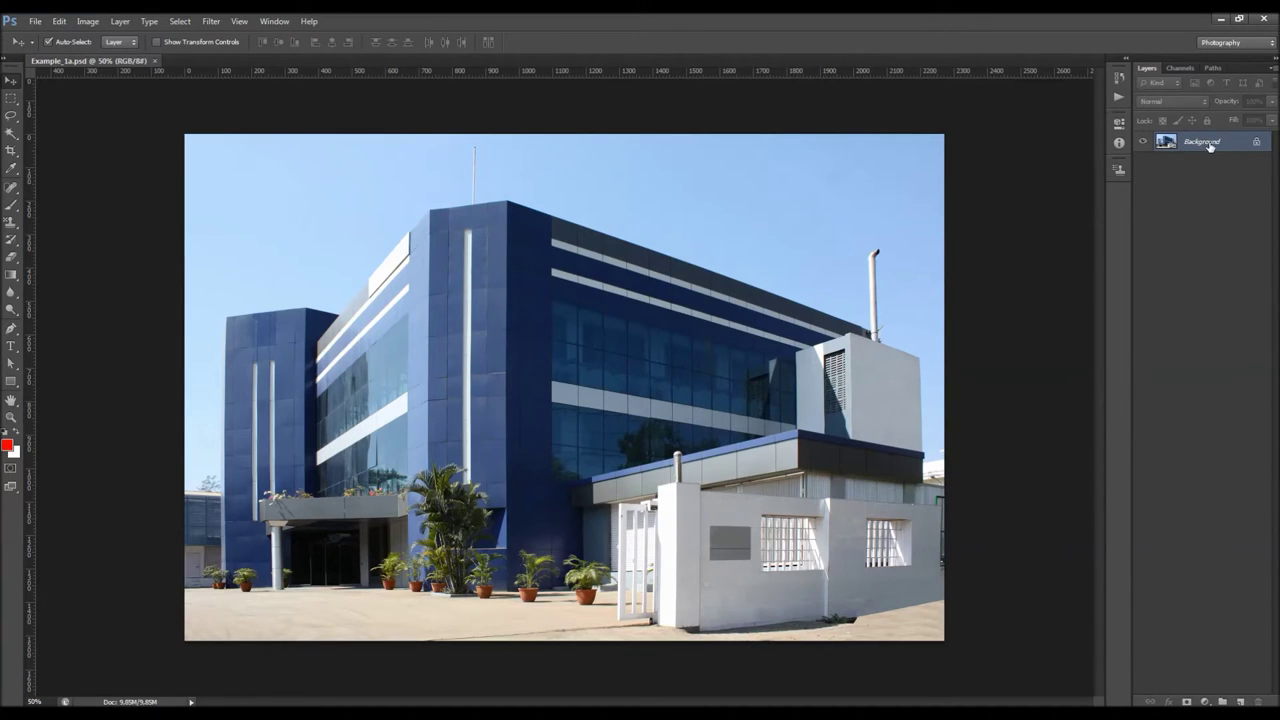
Step: Unlock the Background of Example_1a.psd into a regular layer and convert that layer back into a Background
double_click(1257, 144)
key("Return")
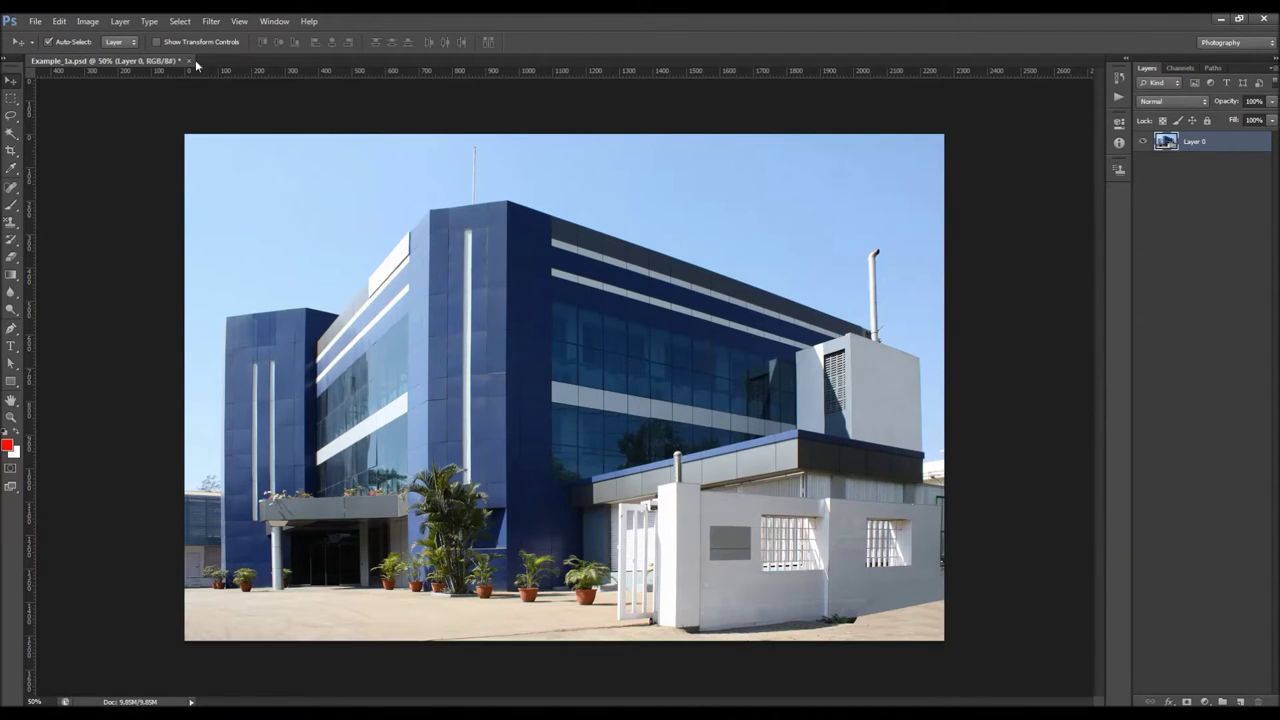
left_click(120, 21)
mouse_move(121, 36)
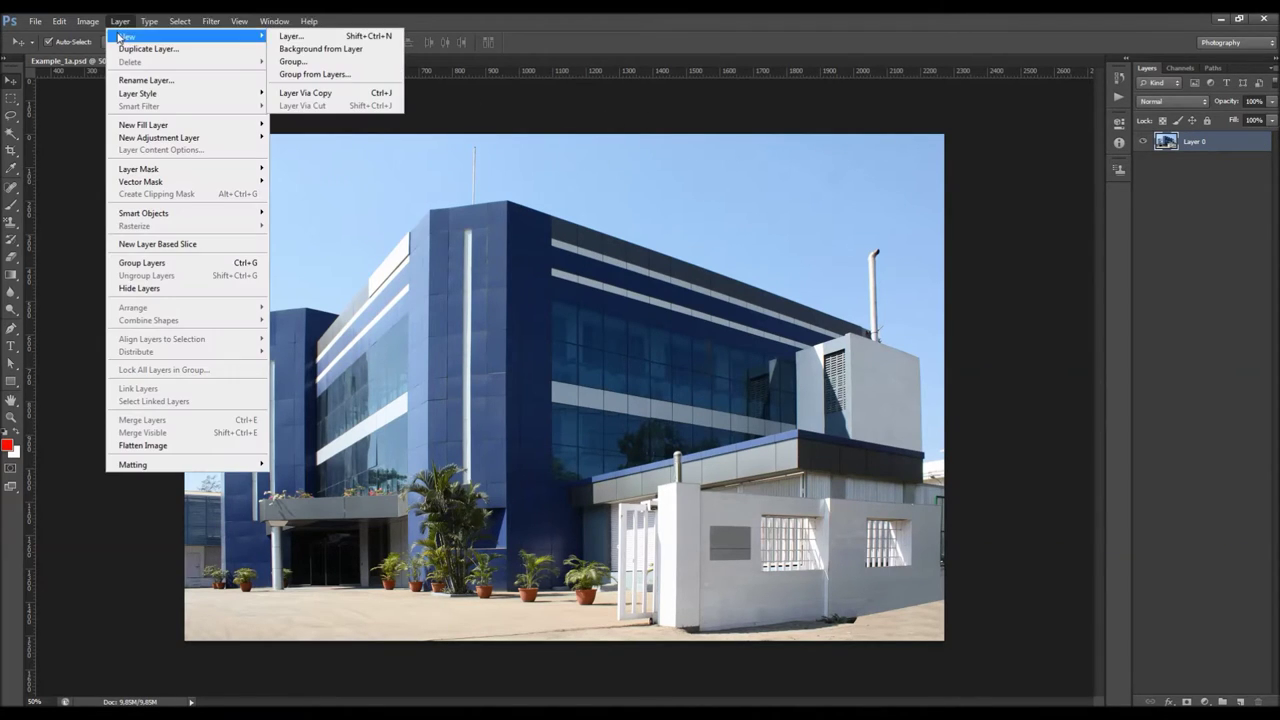
left_click(340, 50)
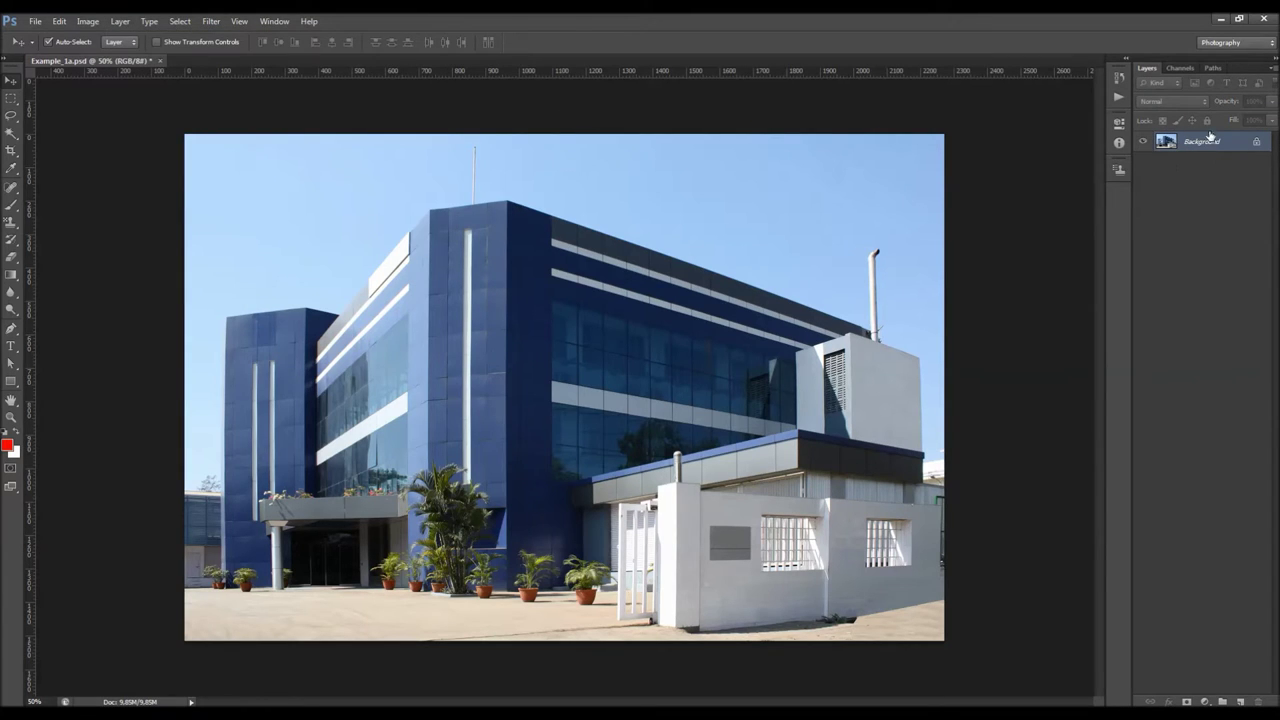
Step: Check in the Layers panel options that Add "copy" to Copied Layers and Groups is enabled, and accept the settings
left_click(1273, 69)
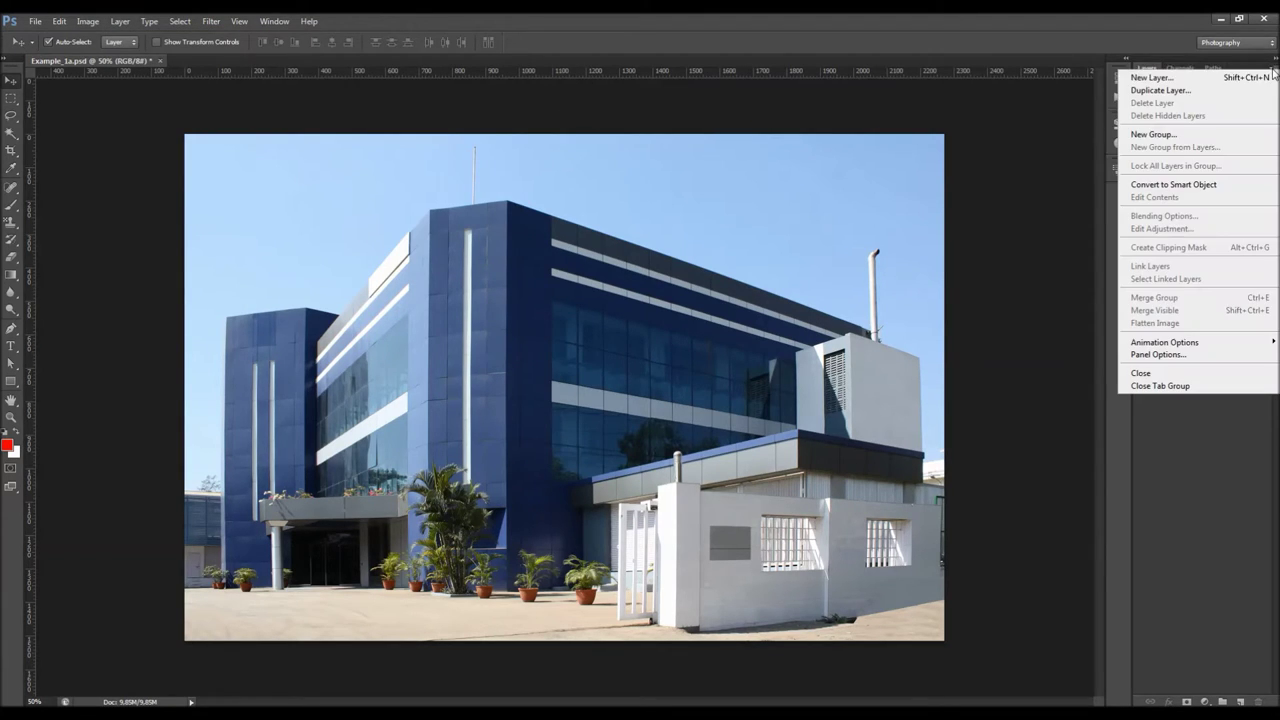
left_click(1156, 355)
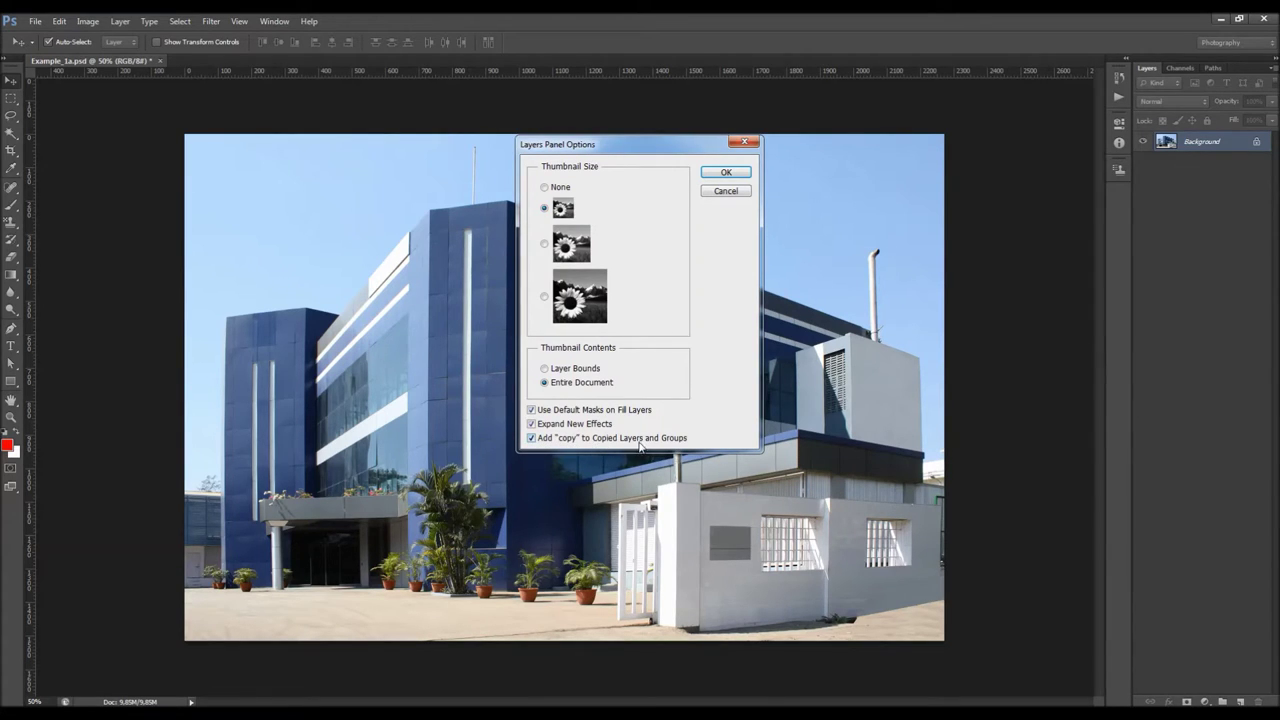
left_click(726, 172)
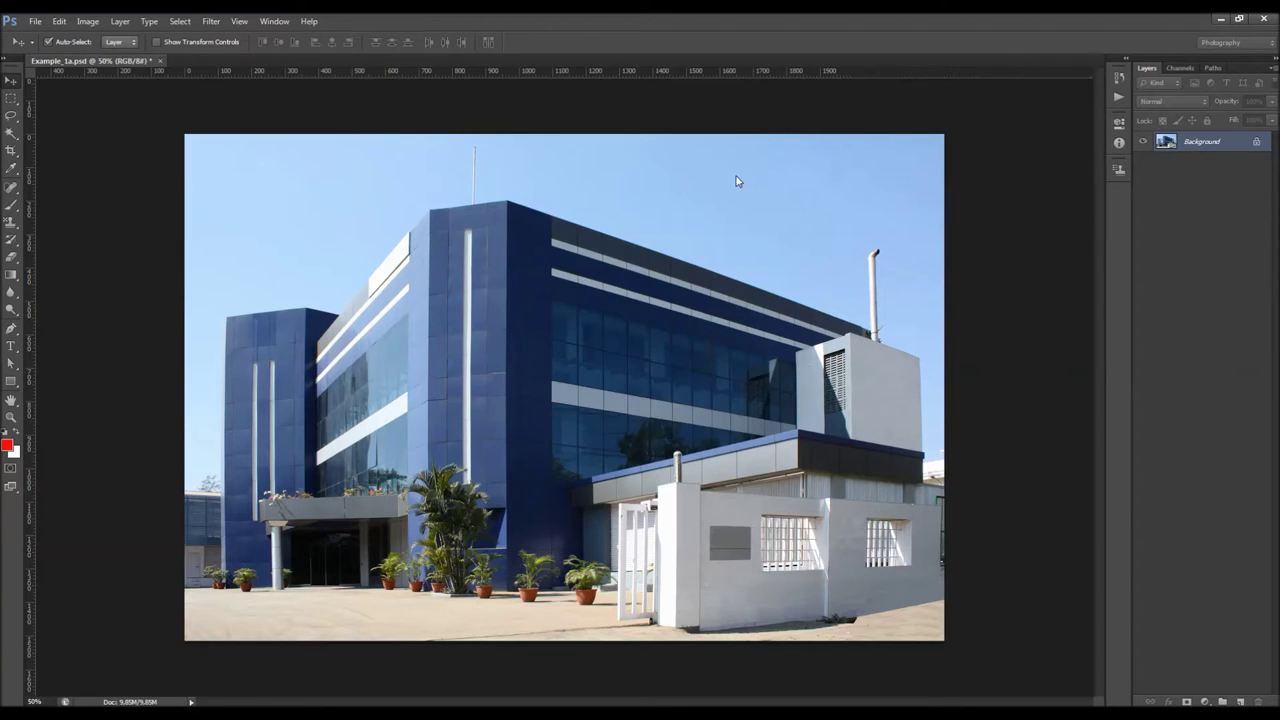
Step: Check the image's colour mode and bit depth, and review its pixel width and resolution in Image Size
left_click(88, 21)
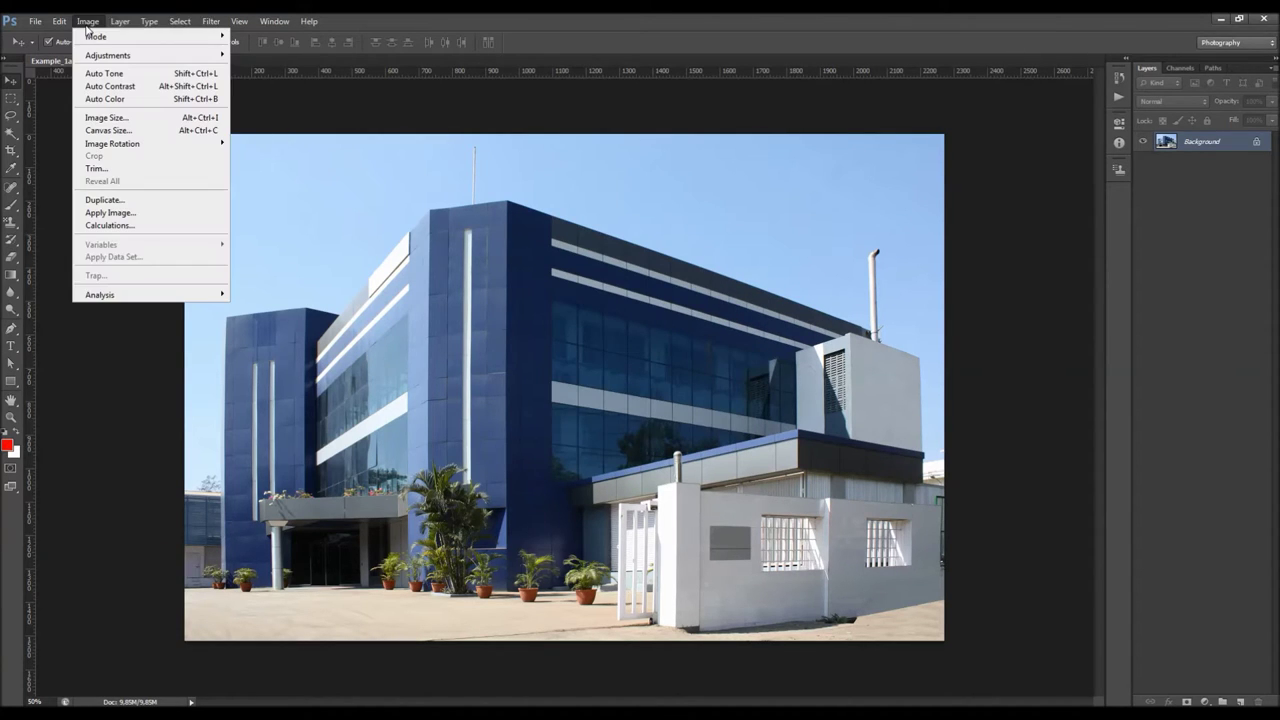
mouse_move(100, 37)
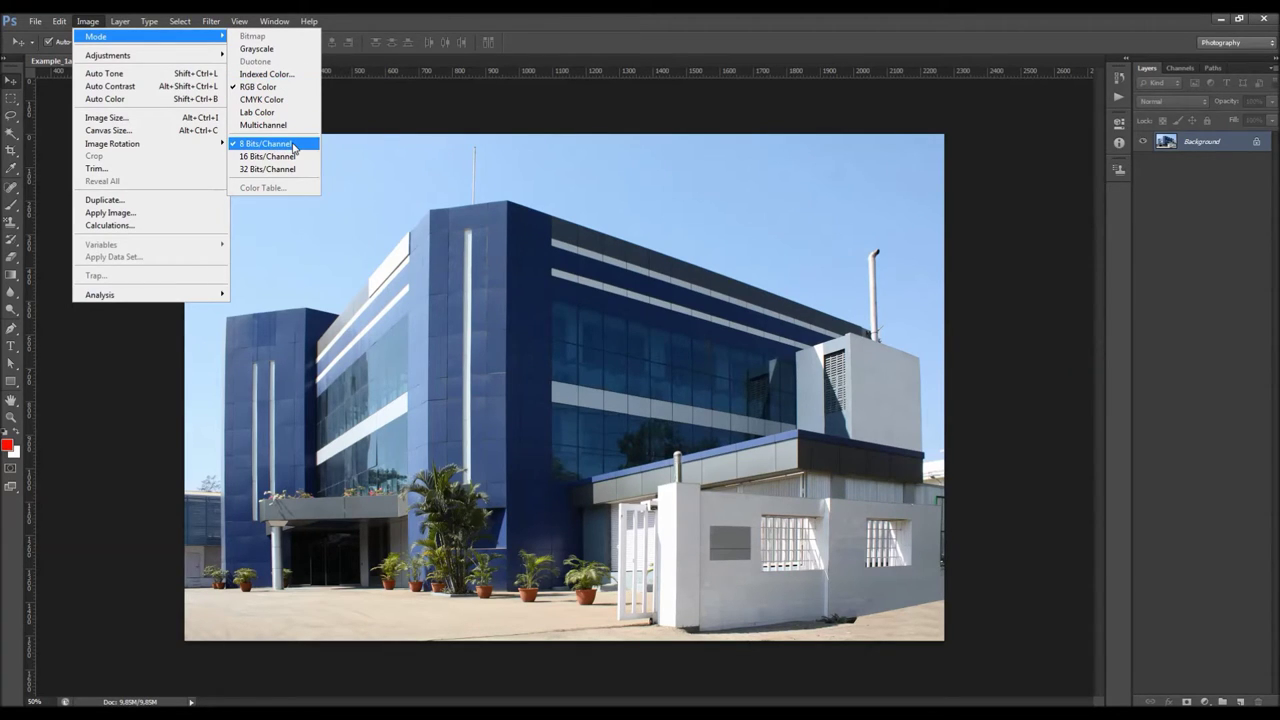
left_click(148, 120)
left_click_drag(656, 173, 792, 207)
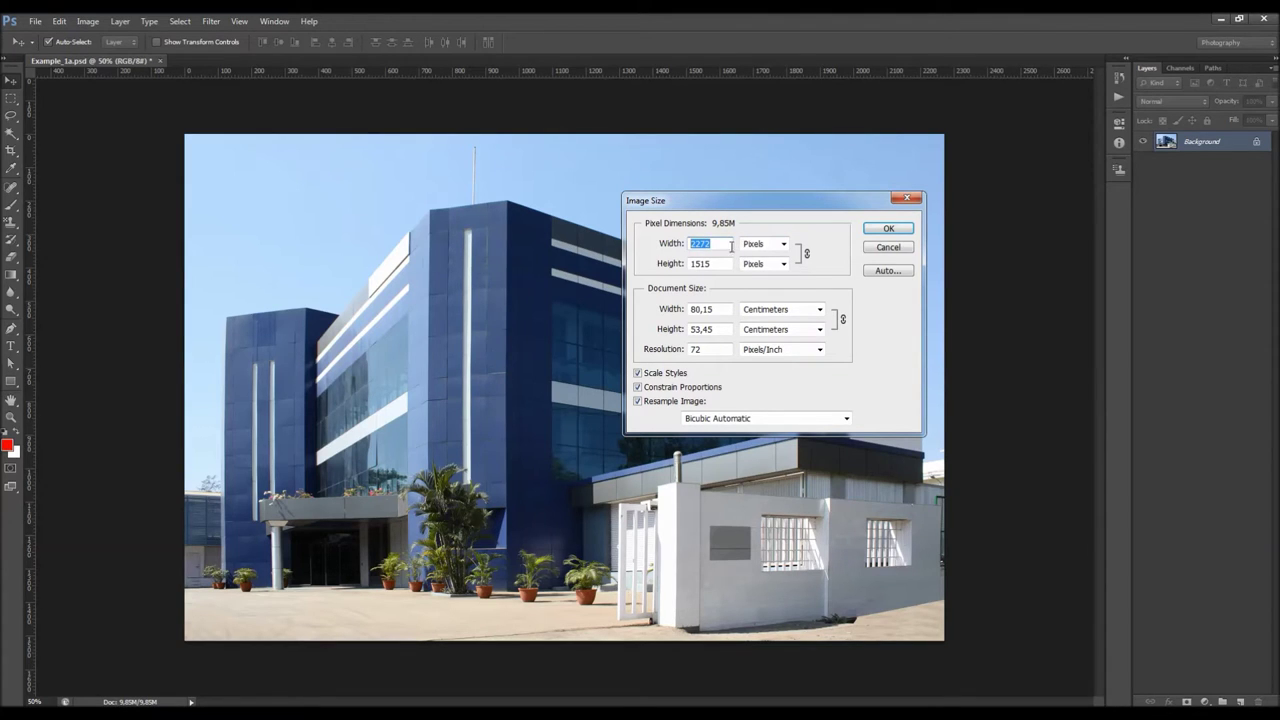
double_click(706, 349)
left_click(888, 247)
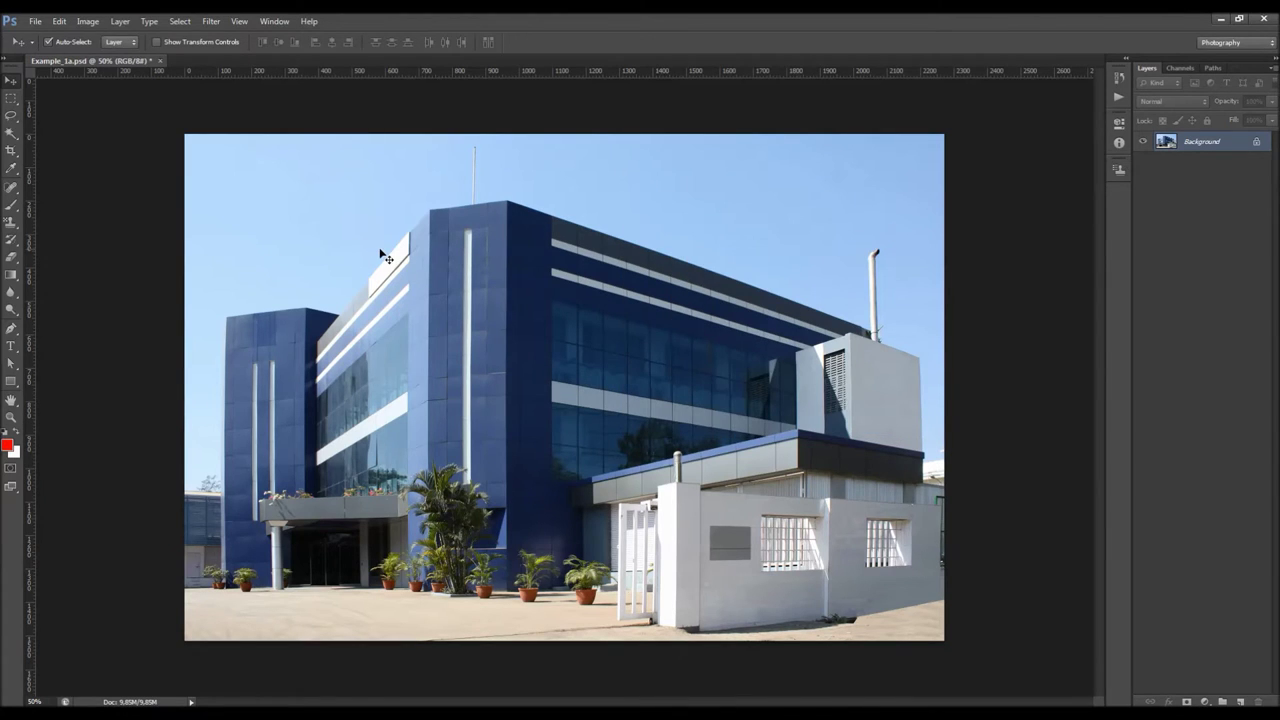
Step: Show the Actions panel
left_click(272, 22)
left_click(290, 90)
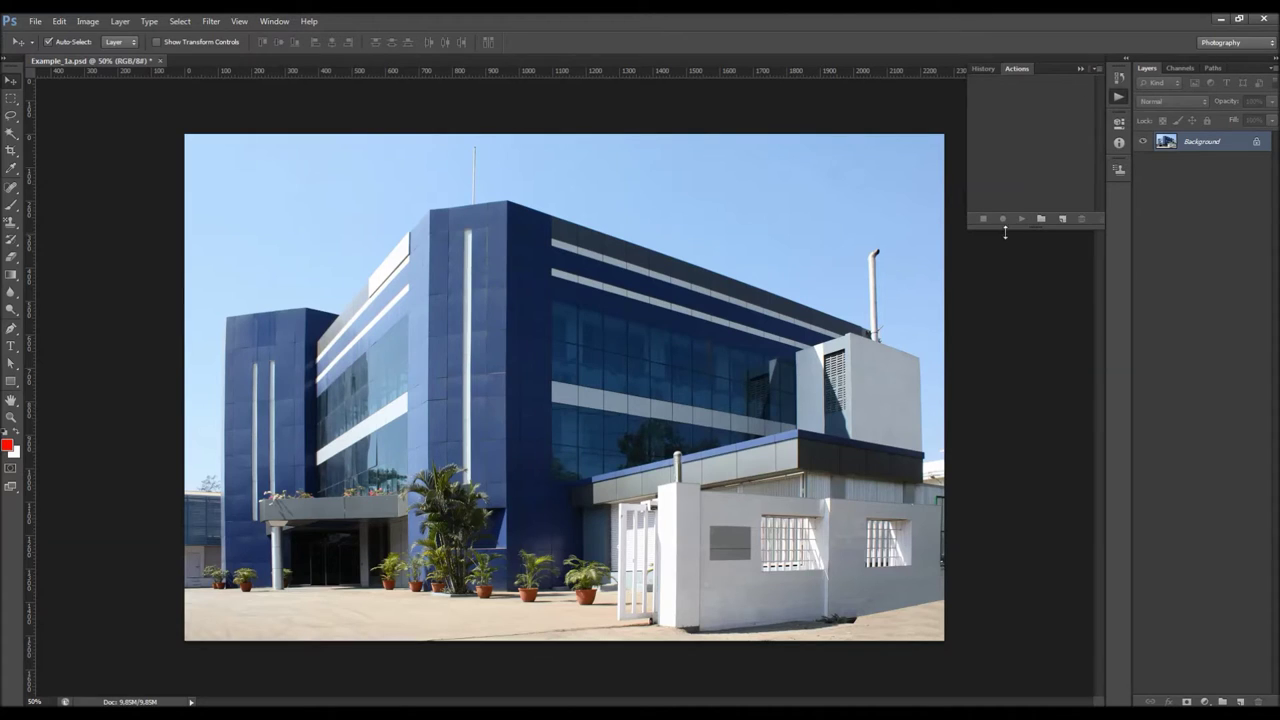
Step: Load the TechnicalArt action file from the TechnicalArt Photoshop Action folder and select the TechnicalArt action inside its set
left_click(1097, 70)
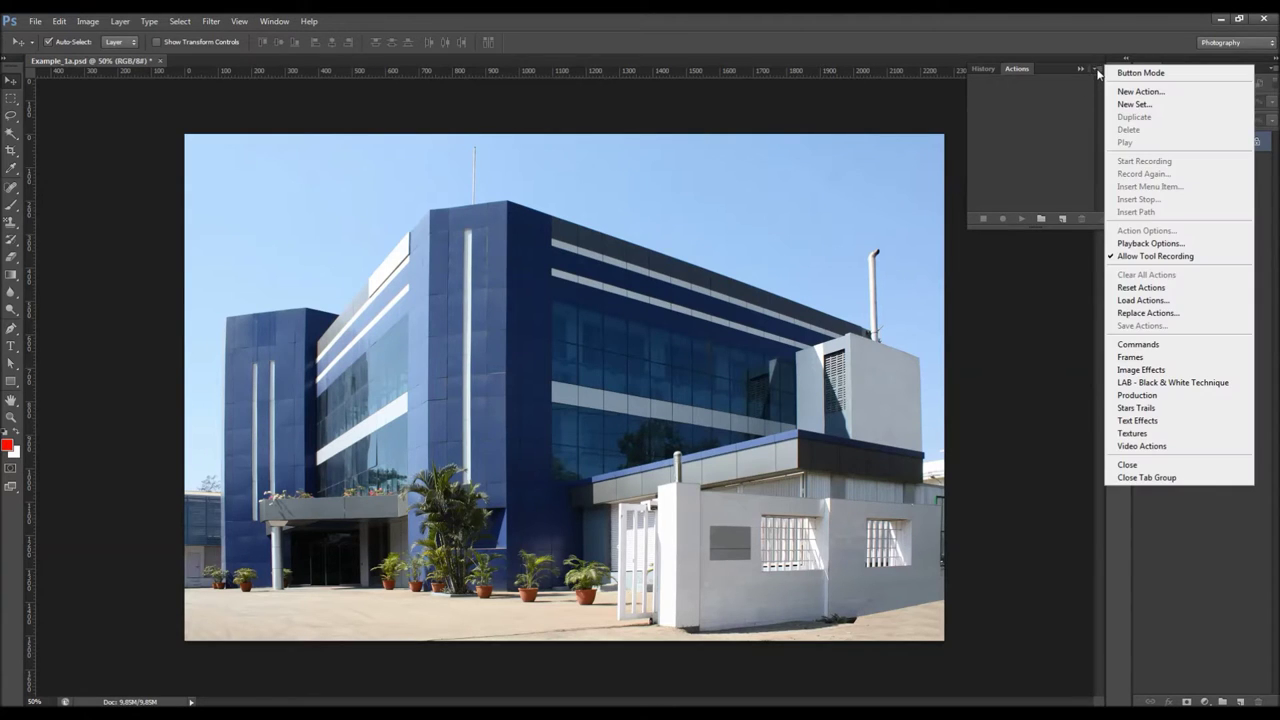
left_click(1140, 300)
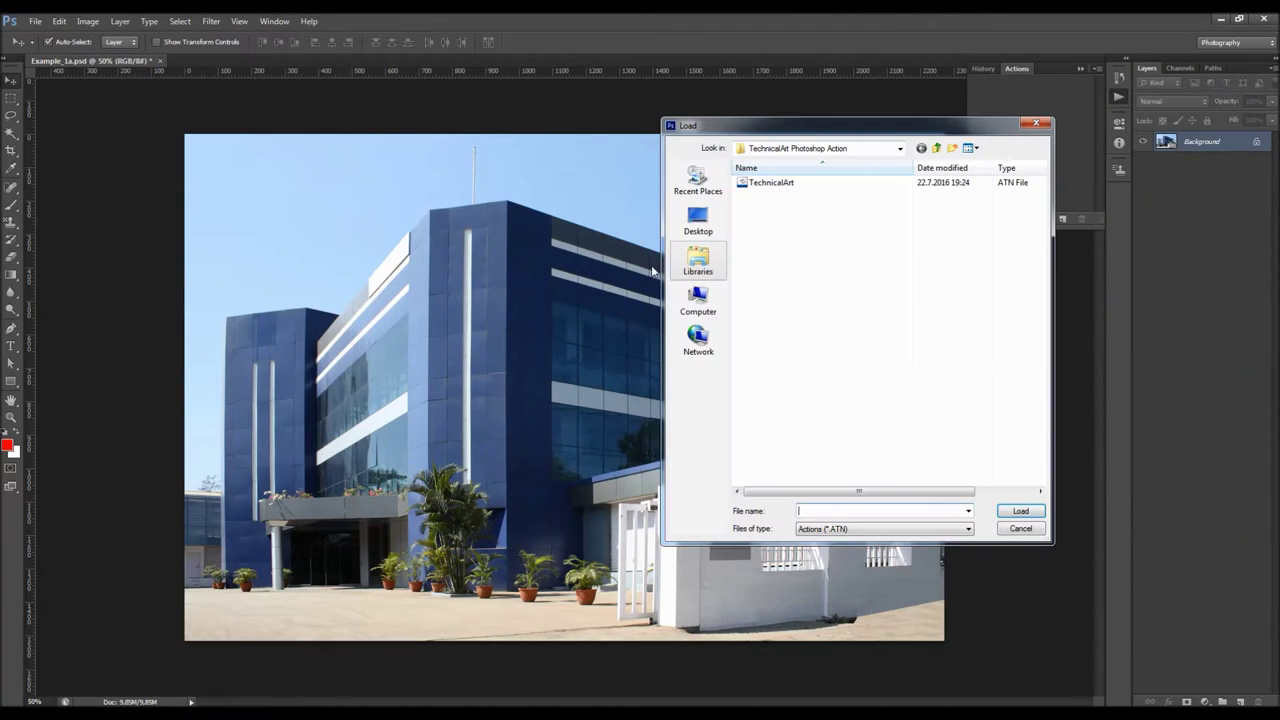
left_click(765, 184)
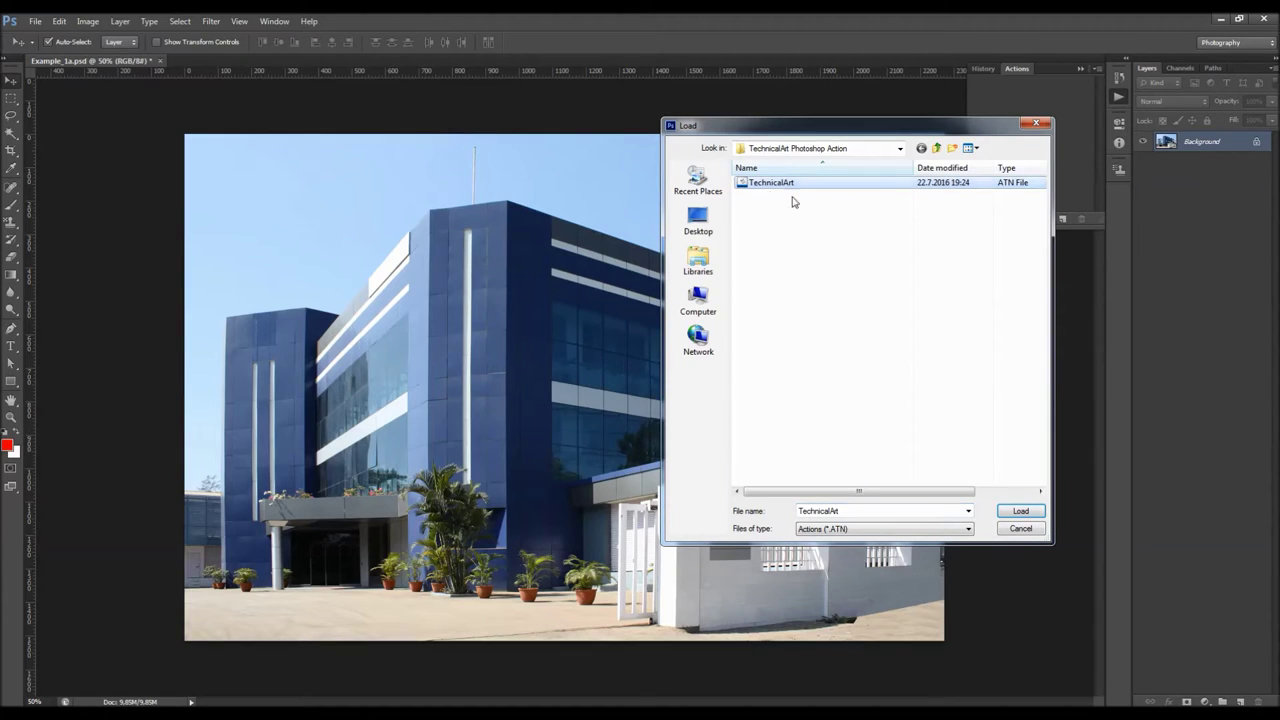
left_click(1020, 511)
left_click(999, 82)
left_click(1040, 96)
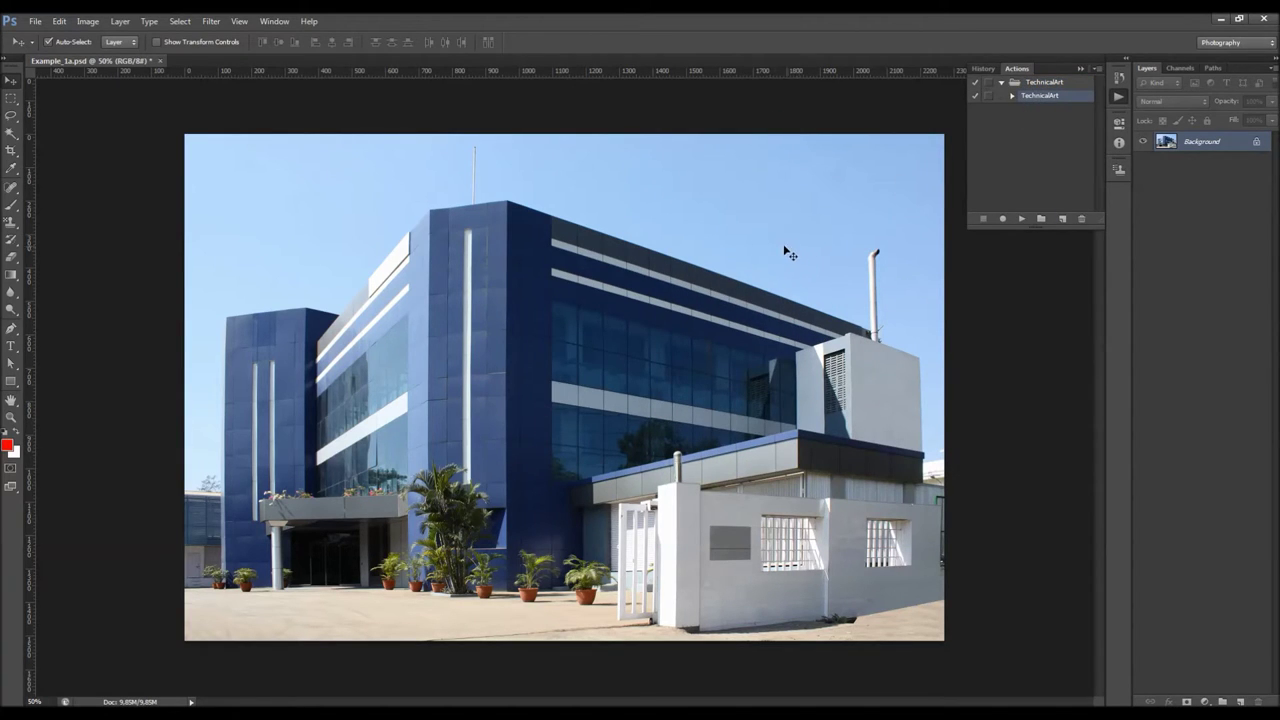
Step: Load the TechnicalArt_Patterns file from the TechnicalArt Photoshop Action folder into the Pattern Stamp Tool's patterns
left_click(11, 222)
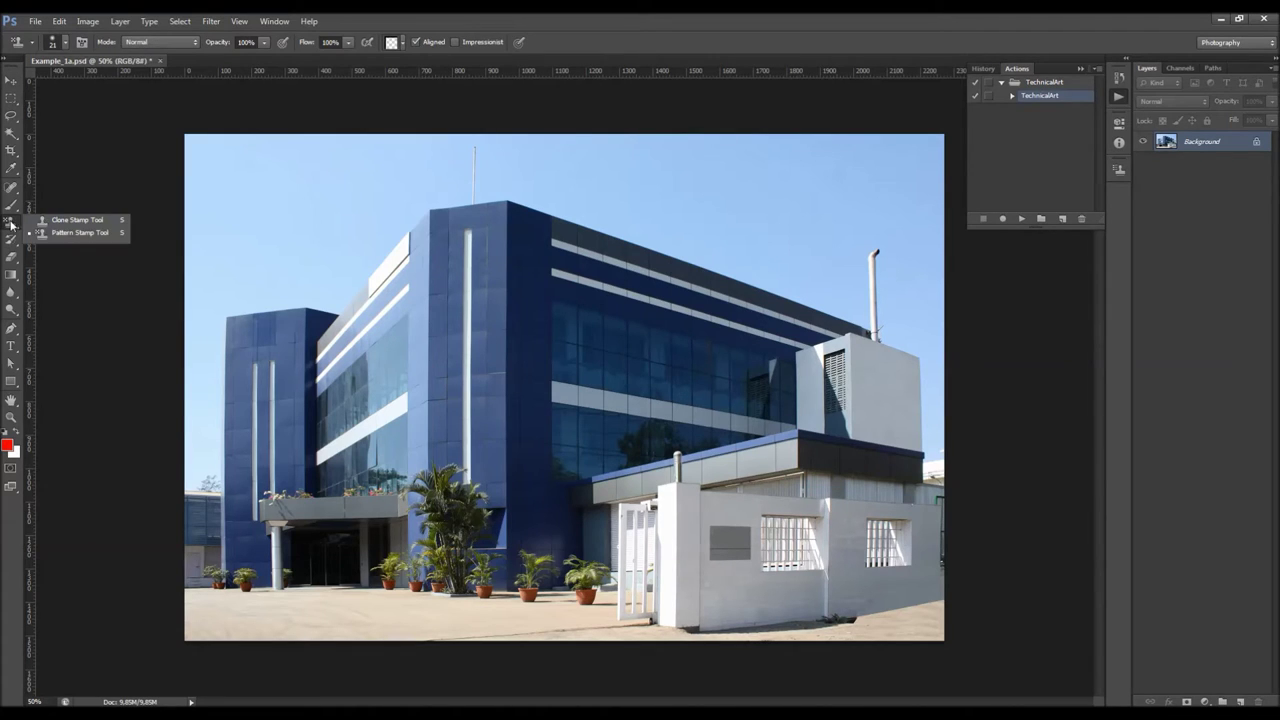
left_click(72, 235)
left_click(403, 43)
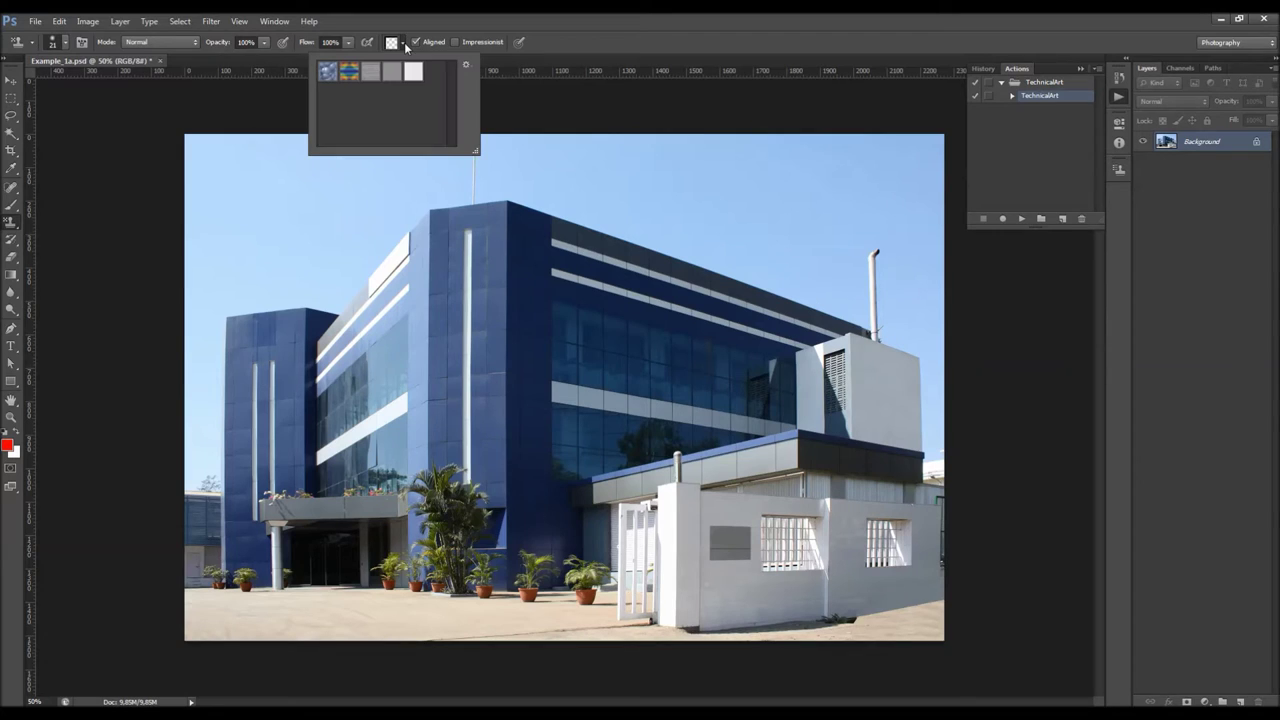
left_click(465, 67)
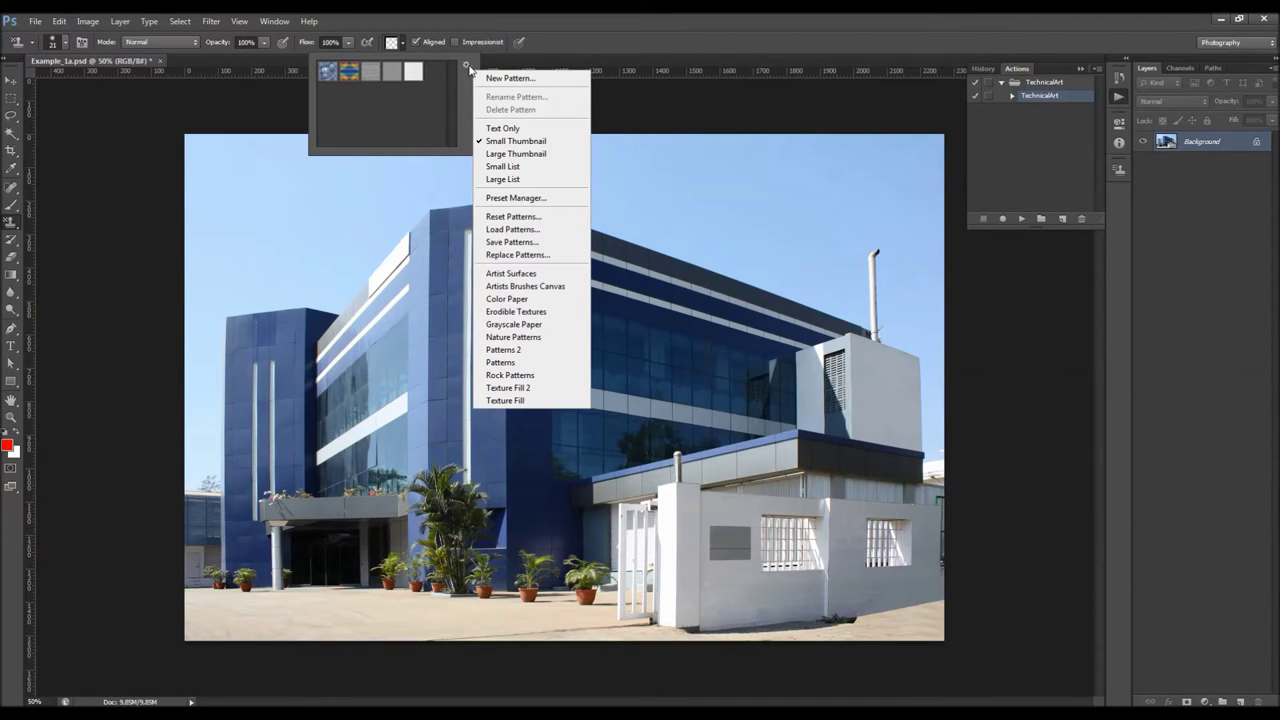
left_click(556, 230)
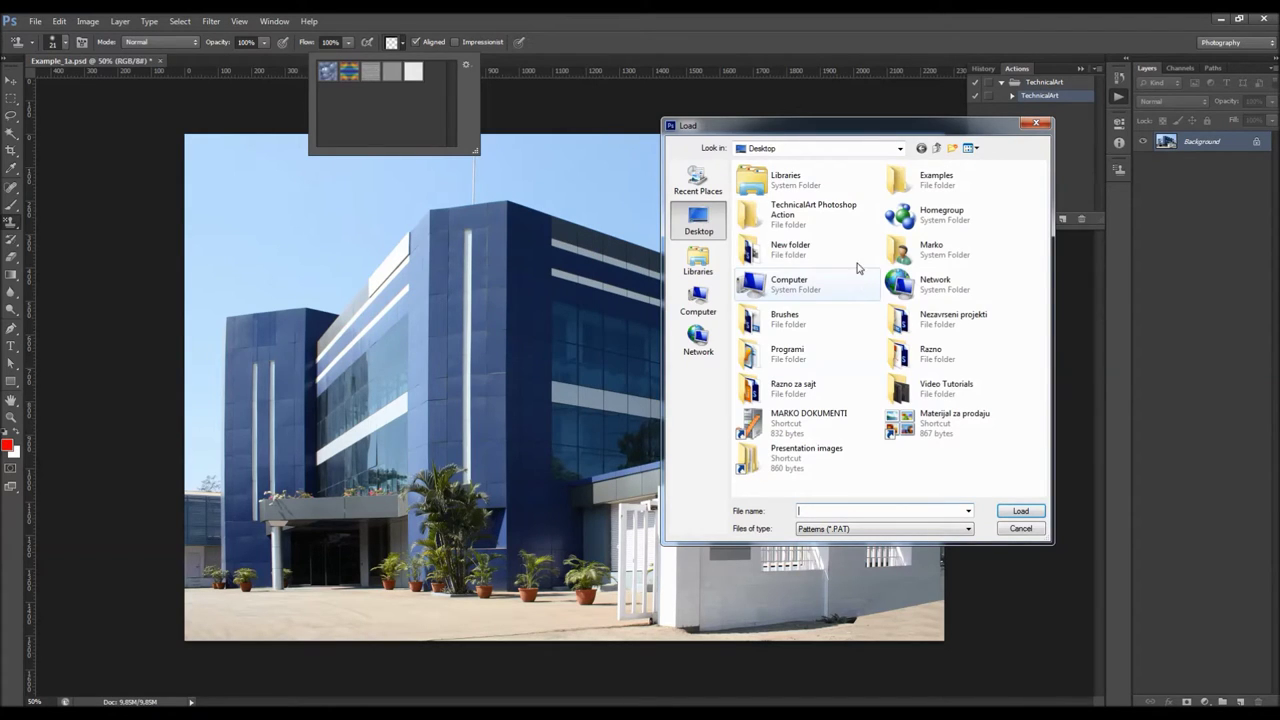
double_click(821, 216)
left_click(808, 187)
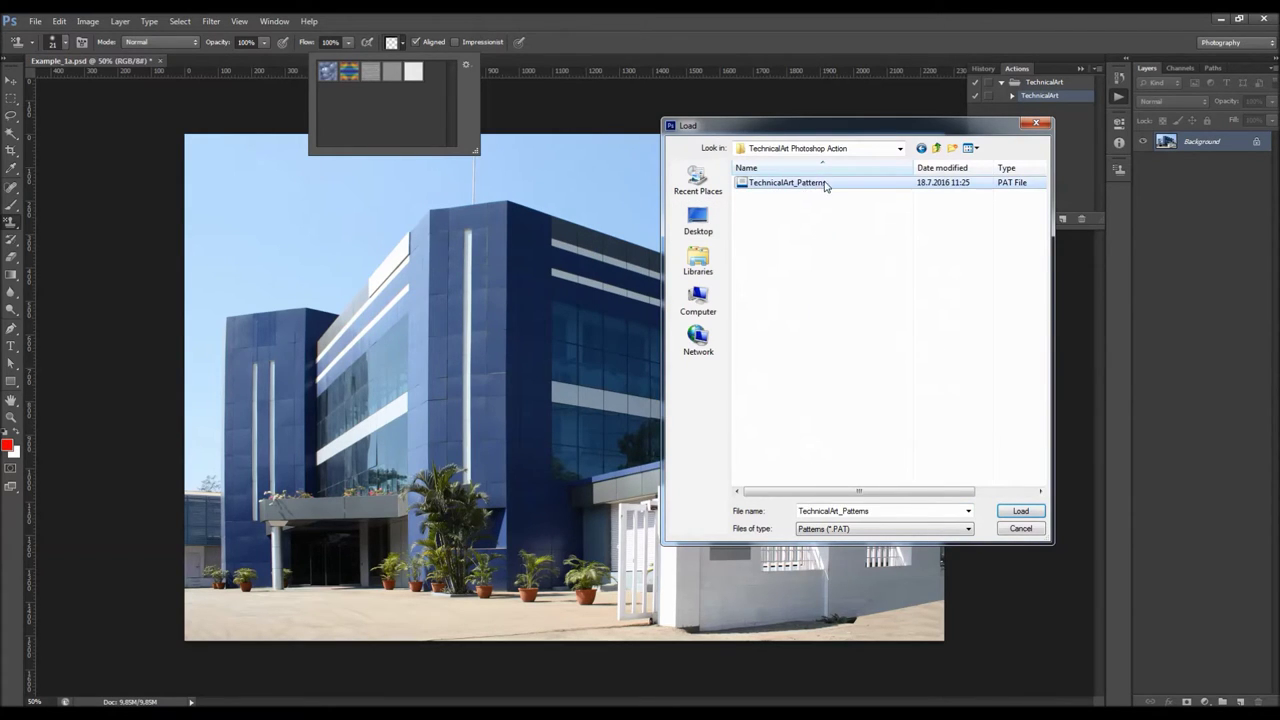
left_click(1020, 511)
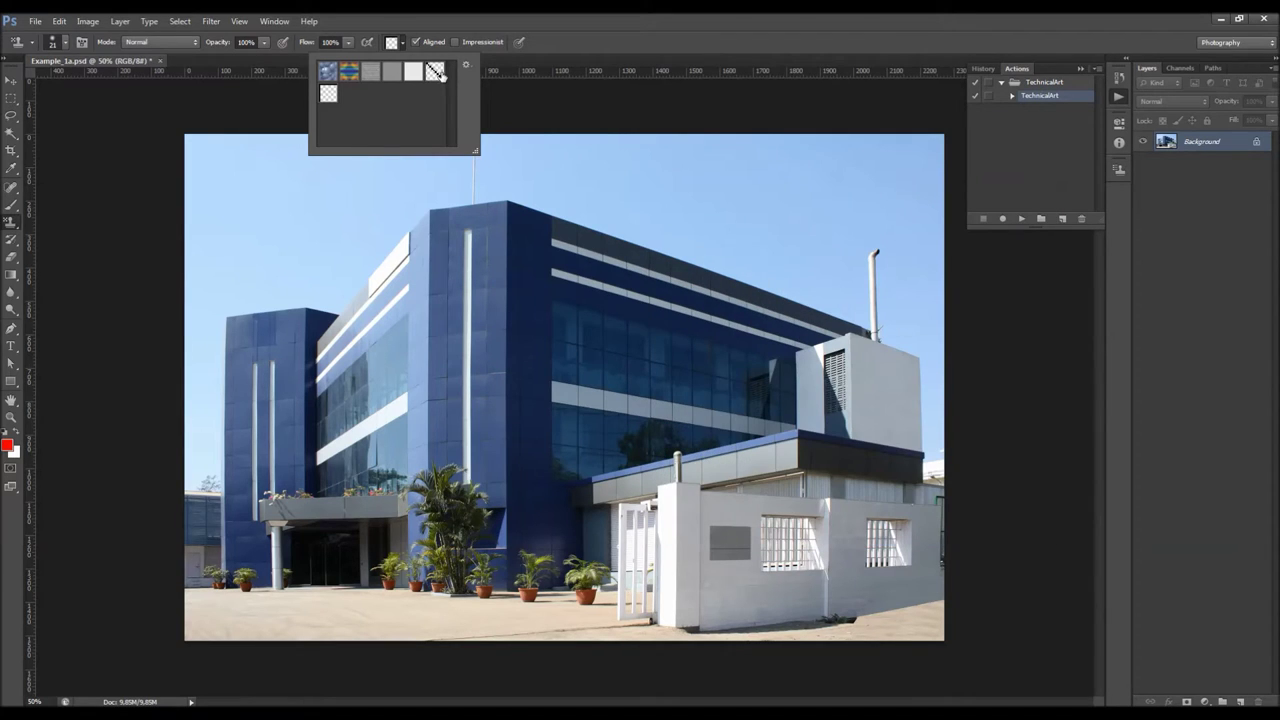
left_click(554, 44)
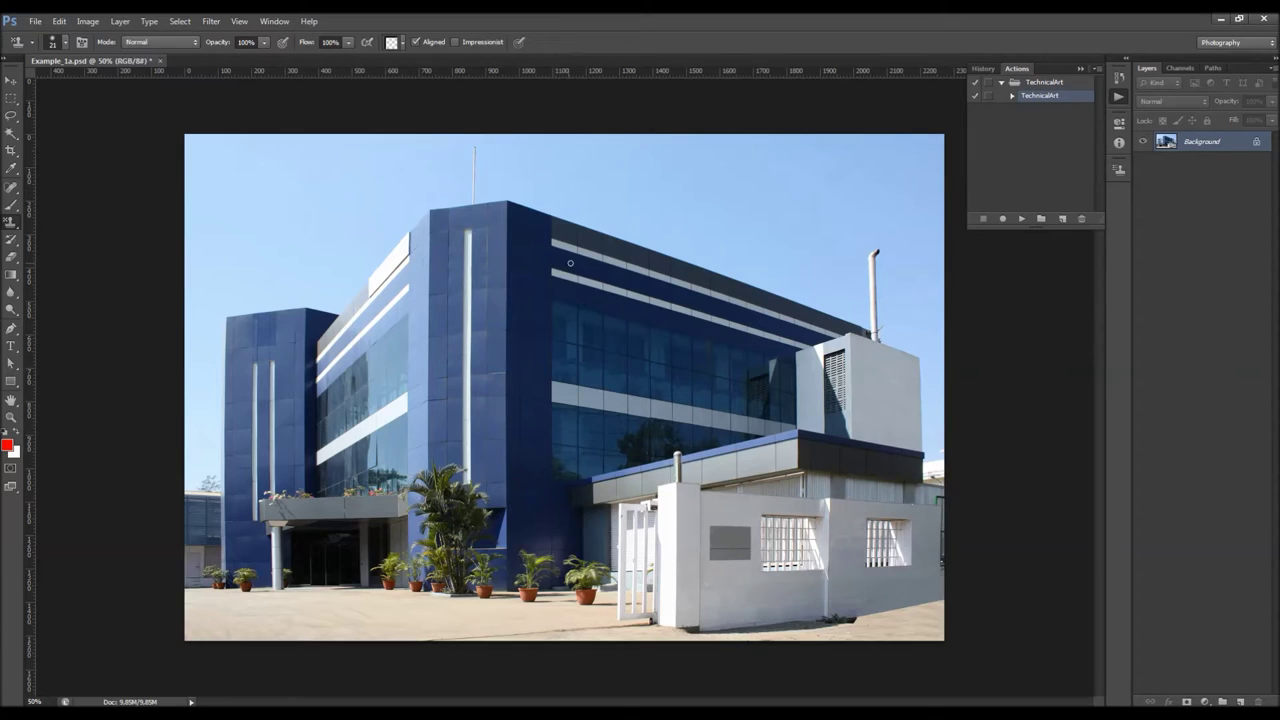
Step: Create a new layer named "brush" above the Background
key("v")
left_click(121, 21)
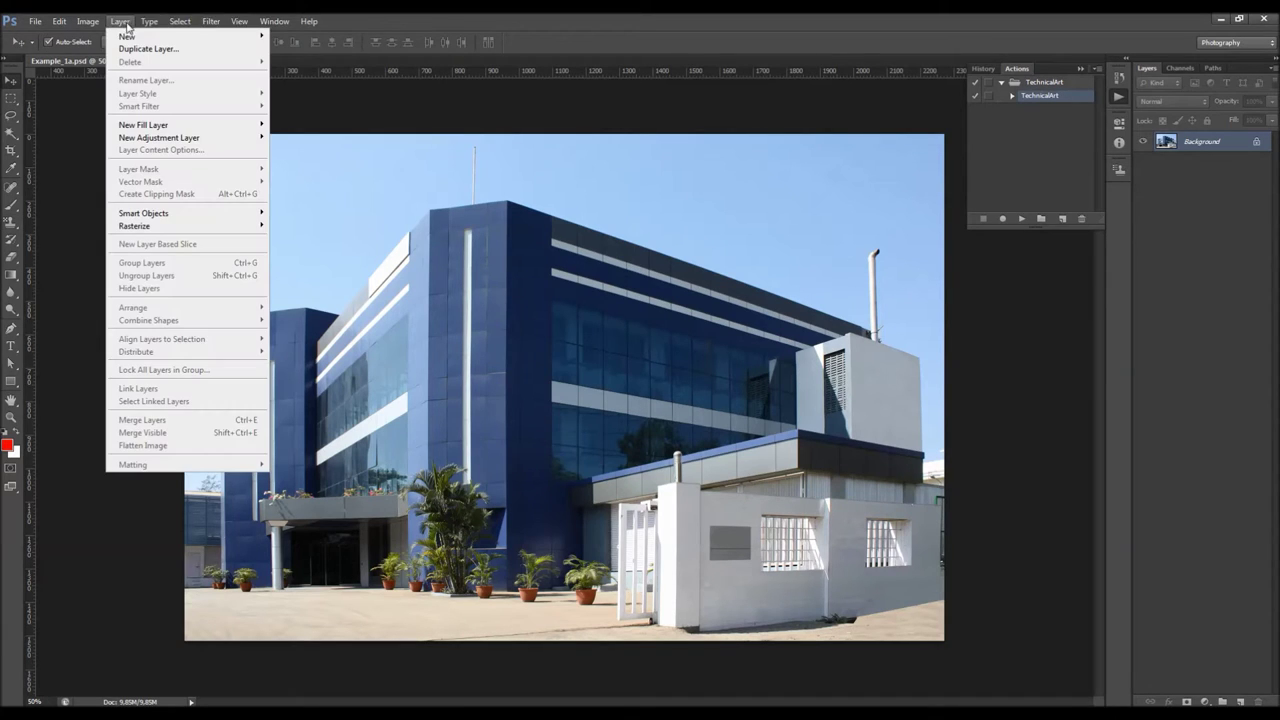
mouse_move(128, 37)
left_click(300, 34)
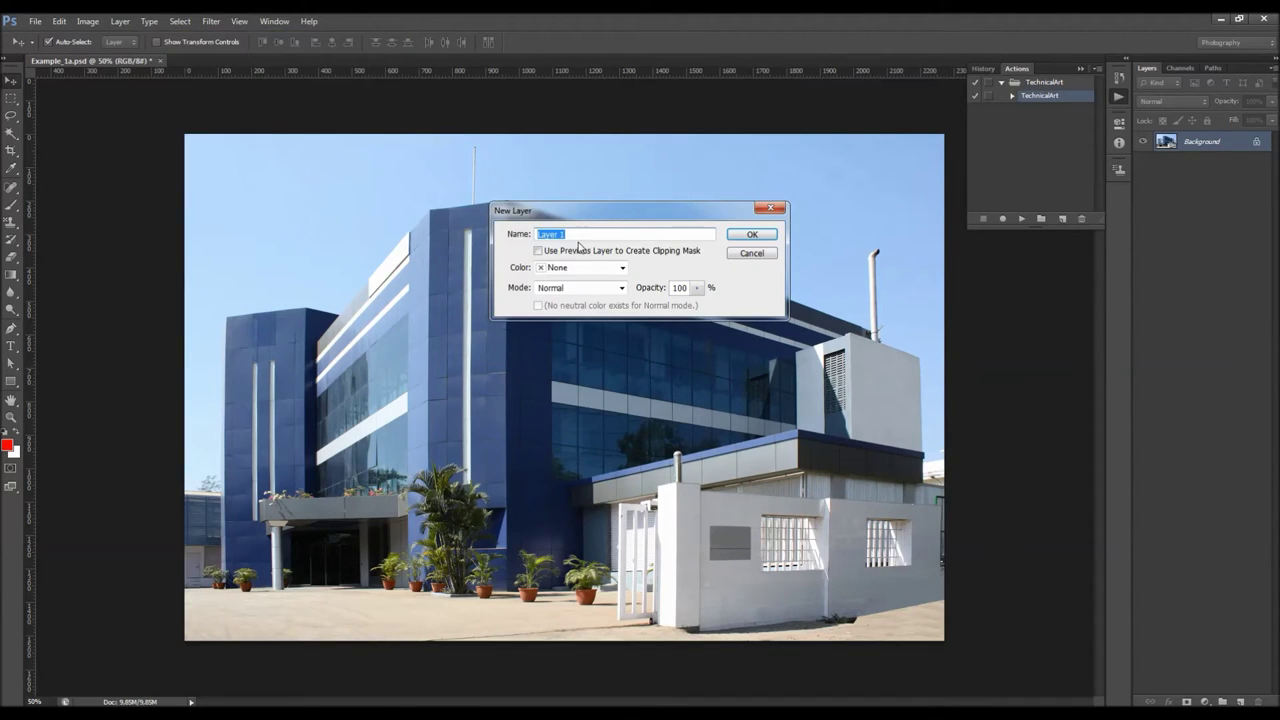
type("brush")
double_click(547, 234)
left_click(756, 237)
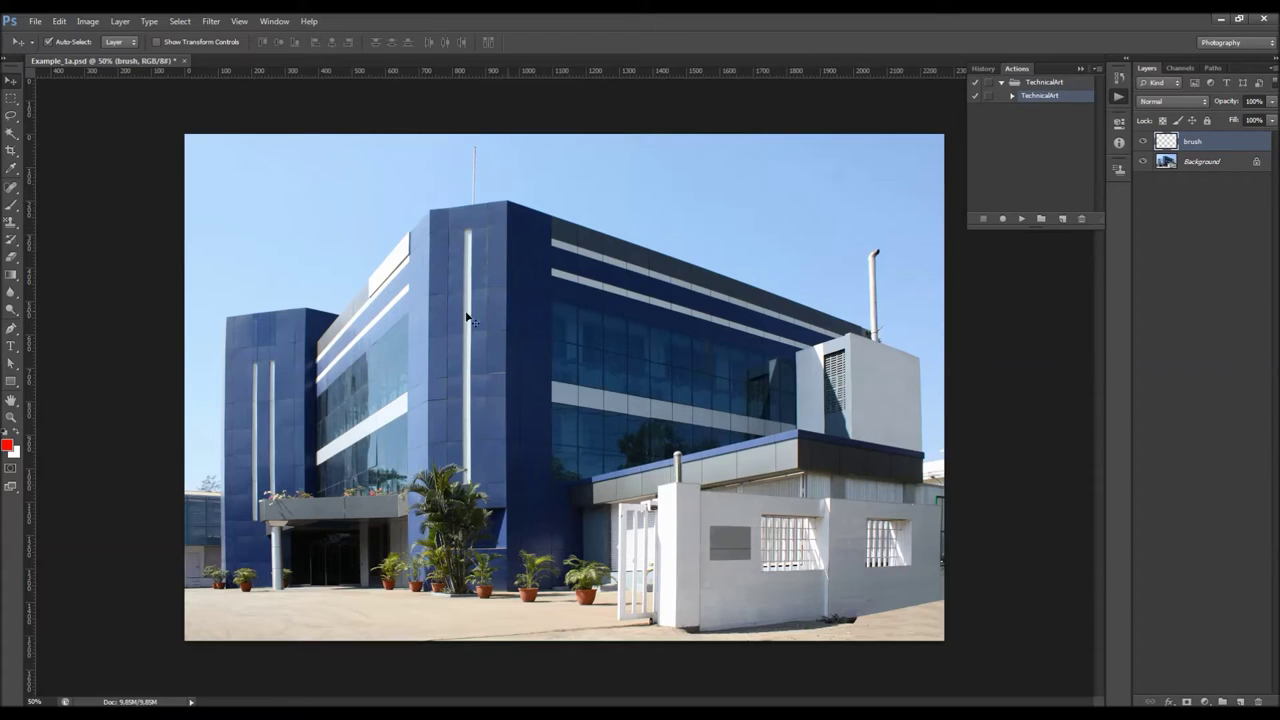
Step: Ready the Brush tool with a soft 100 px brush at 0% hardness and pure red ff0000 as the foreground colour
key("b")
right_click(532, 278)
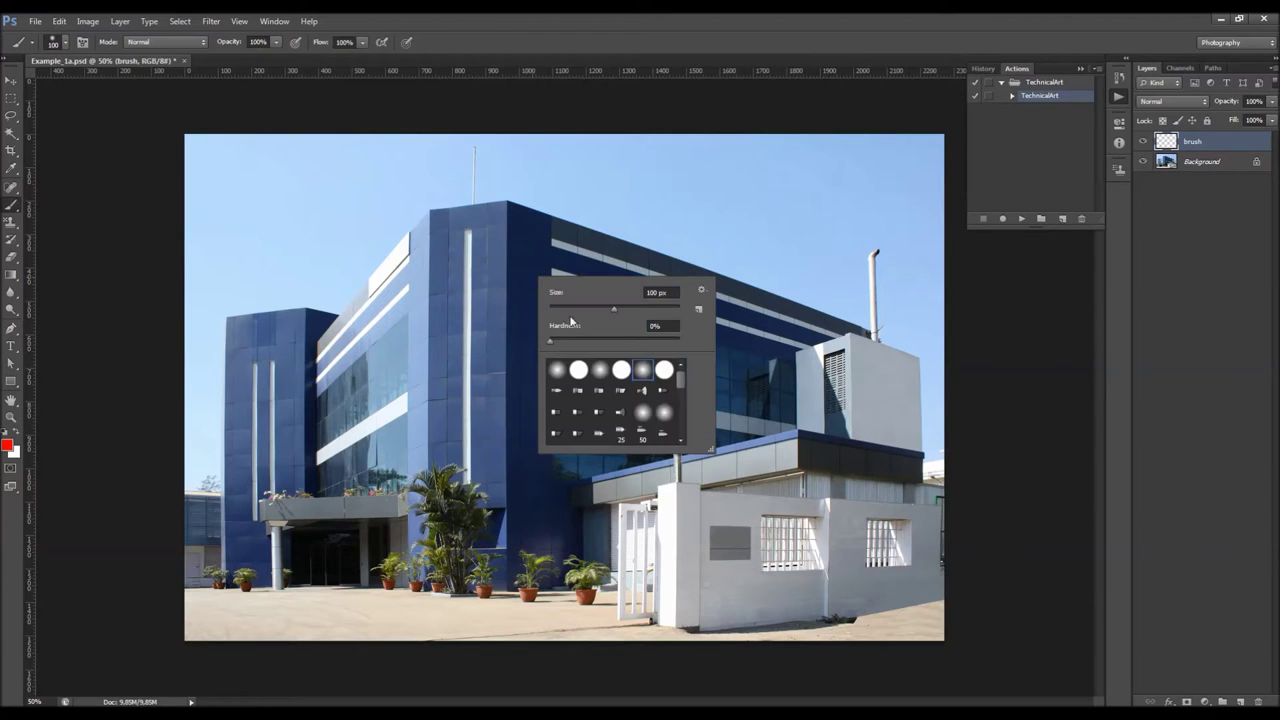
key("Escape")
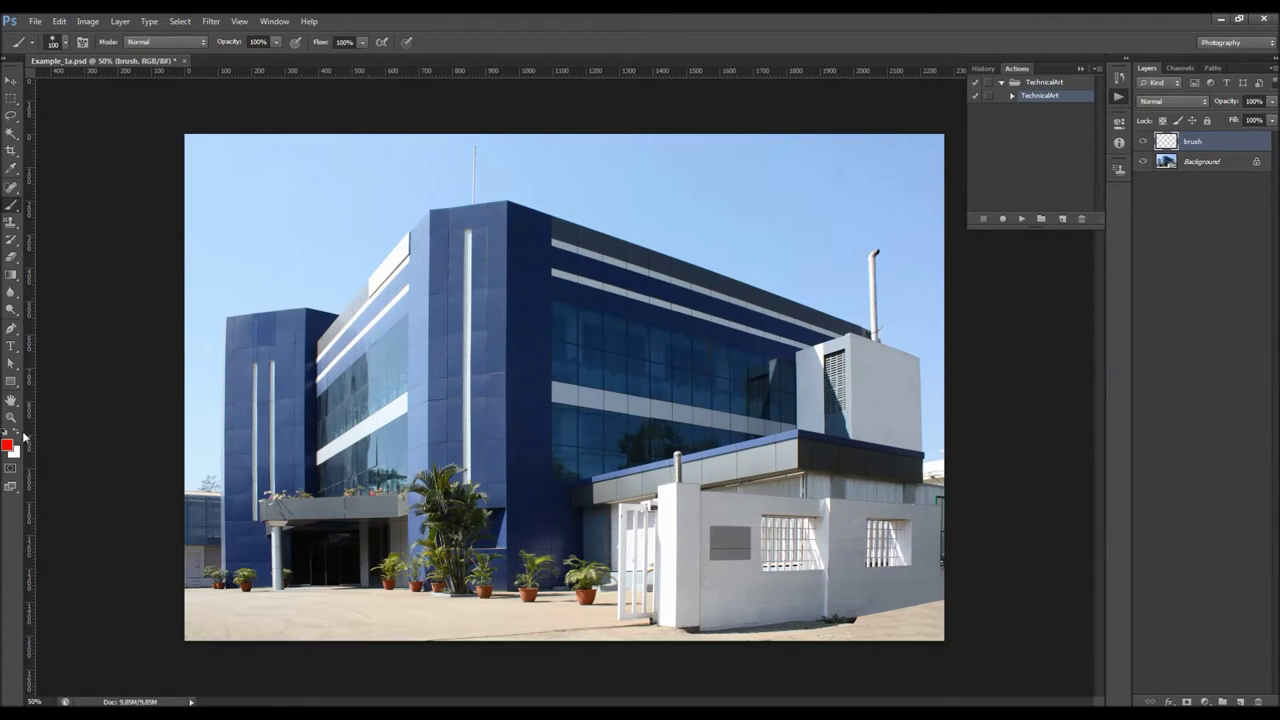
left_click(8, 445)
left_click(822, 292)
left_click_drag(822, 292, 900, 228)
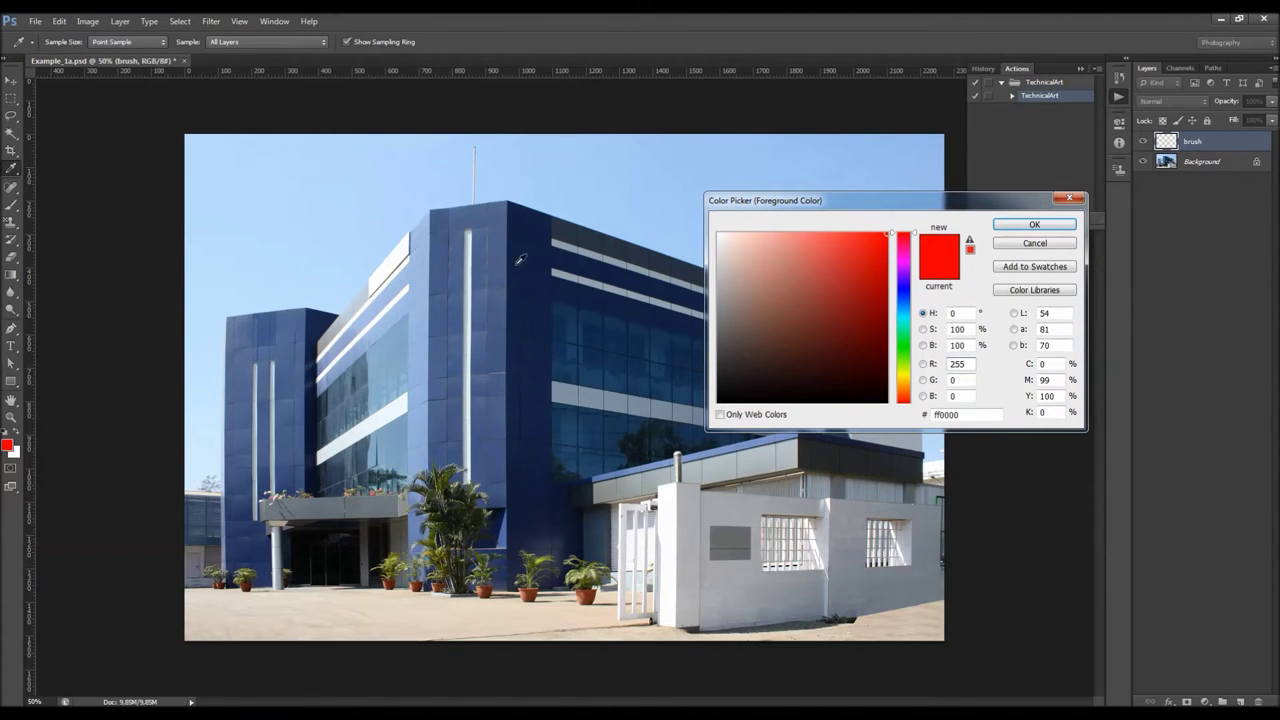
key("Return")
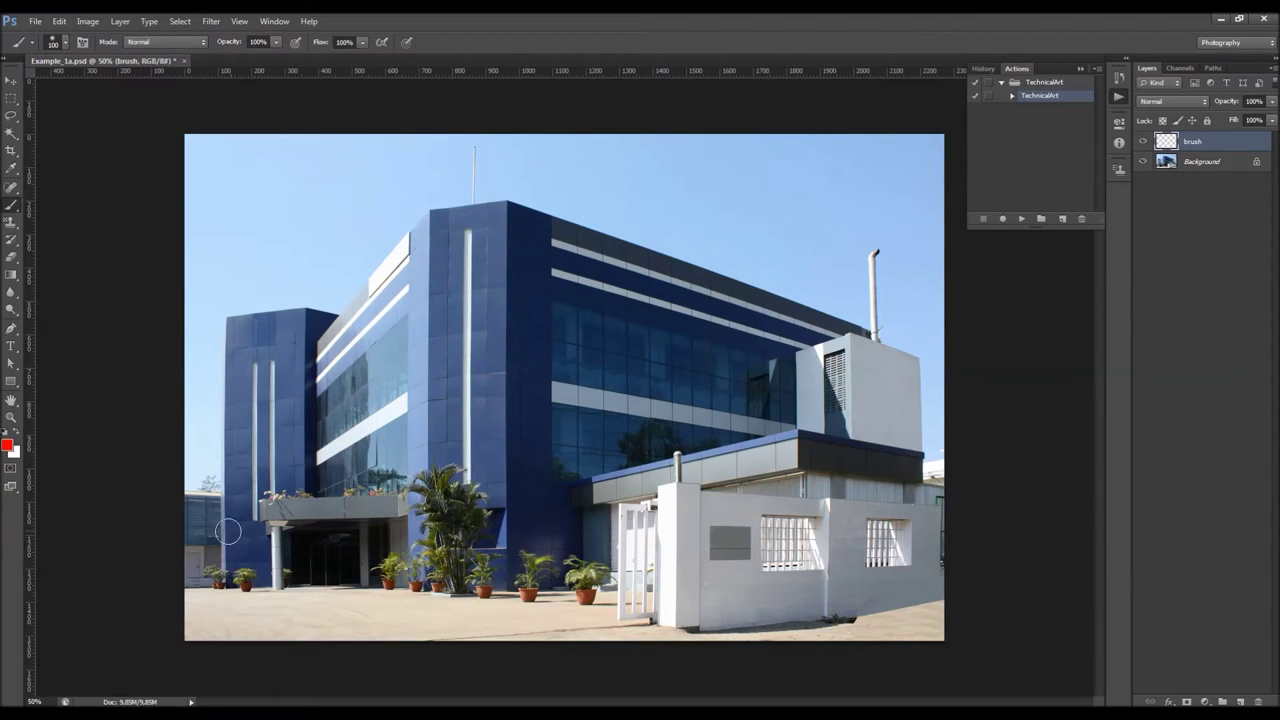
Step: Paint rough red strokes across the whole building on the brush layer, from its far-left wing to the white boundary wall
mouse_move(205, 540)
left_mouse_down()
mouse_move(252, 539)
mouse_move(287, 372)
mouse_move(245, 489)
mouse_move(254, 527)
mouse_move(304, 538)
left_mouse_up()
mouse_move(395, 317)
left_mouse_down()
mouse_move(315, 420)
mouse_move(350, 500)
left_mouse_up()
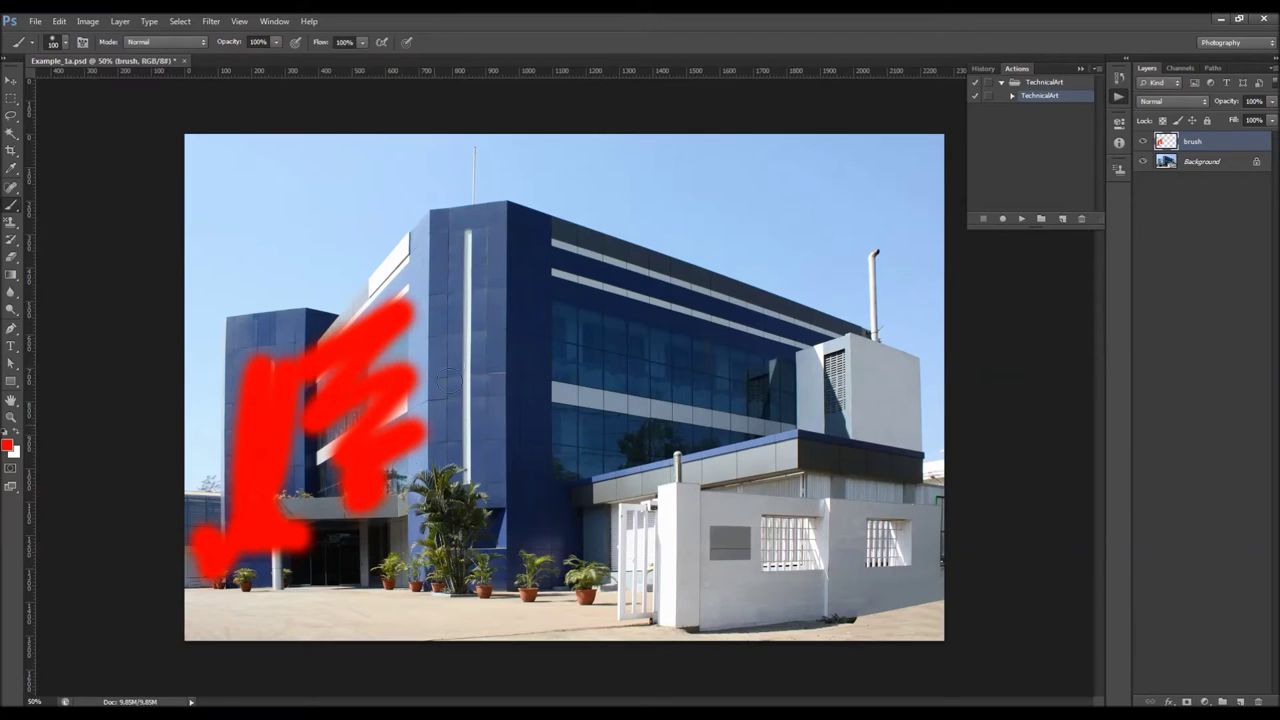
left_click_drag(449, 334, 480, 328)
mouse_move(505, 258)
left_mouse_down()
mouse_move(517, 369)
mouse_move(490, 545)
left_mouse_up()
mouse_move(555, 245)
left_mouse_down()
mouse_move(563, 294)
mouse_move(692, 381)
mouse_move(640, 470)
mouse_move(650, 575)
mouse_move(700, 455)
mouse_move(825, 510)
mouse_move(890, 495)
mouse_move(880, 410)
mouse_move(848, 378)
mouse_move(810, 570)
mouse_move(900, 565)
mouse_move(915, 550)
left_mouse_up()
left_click_drag(825, 402, 740, 397)
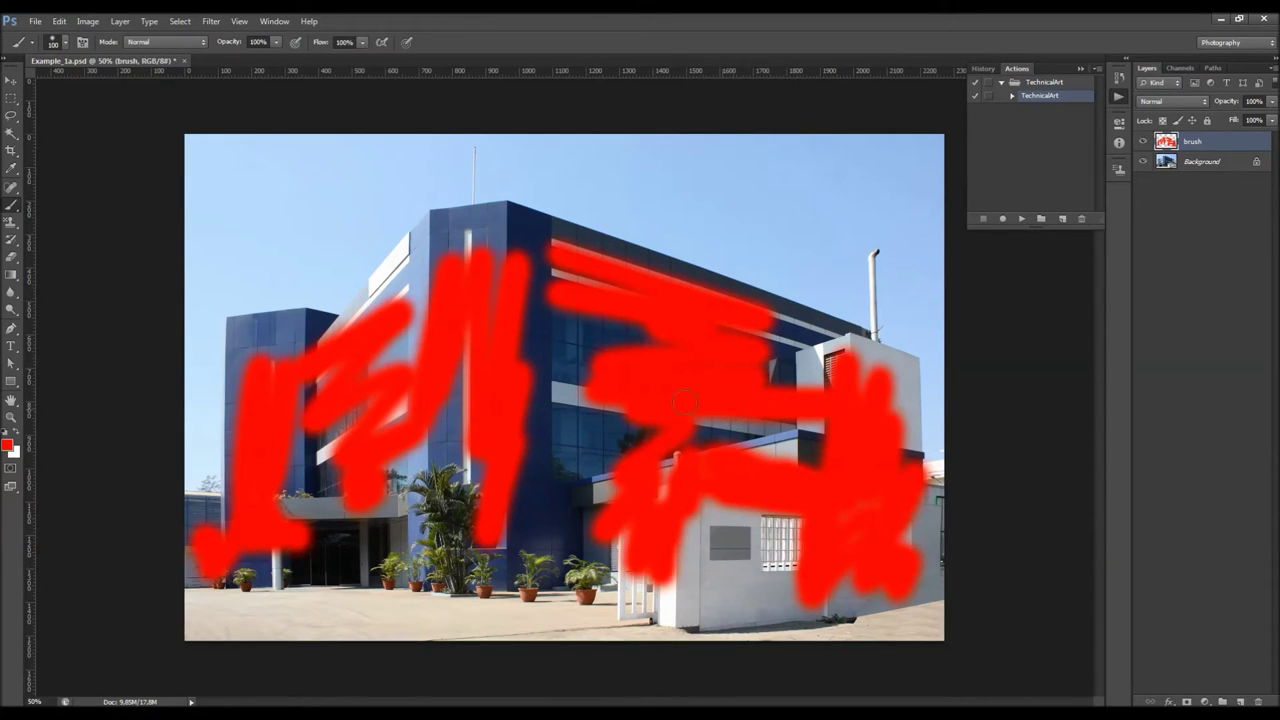
Step: Run the TechnicalArt action on the painted image and collapse the Actions panel
key("v")
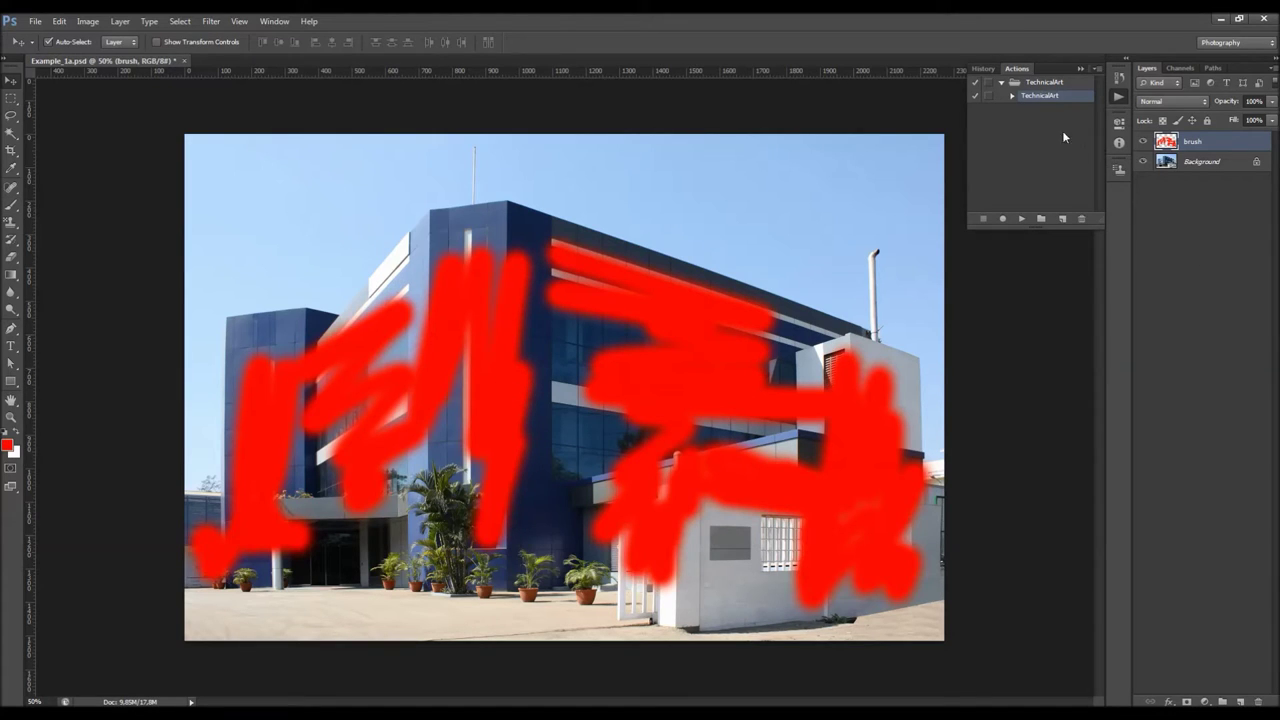
left_click(1021, 219)
left_click(1022, 219)
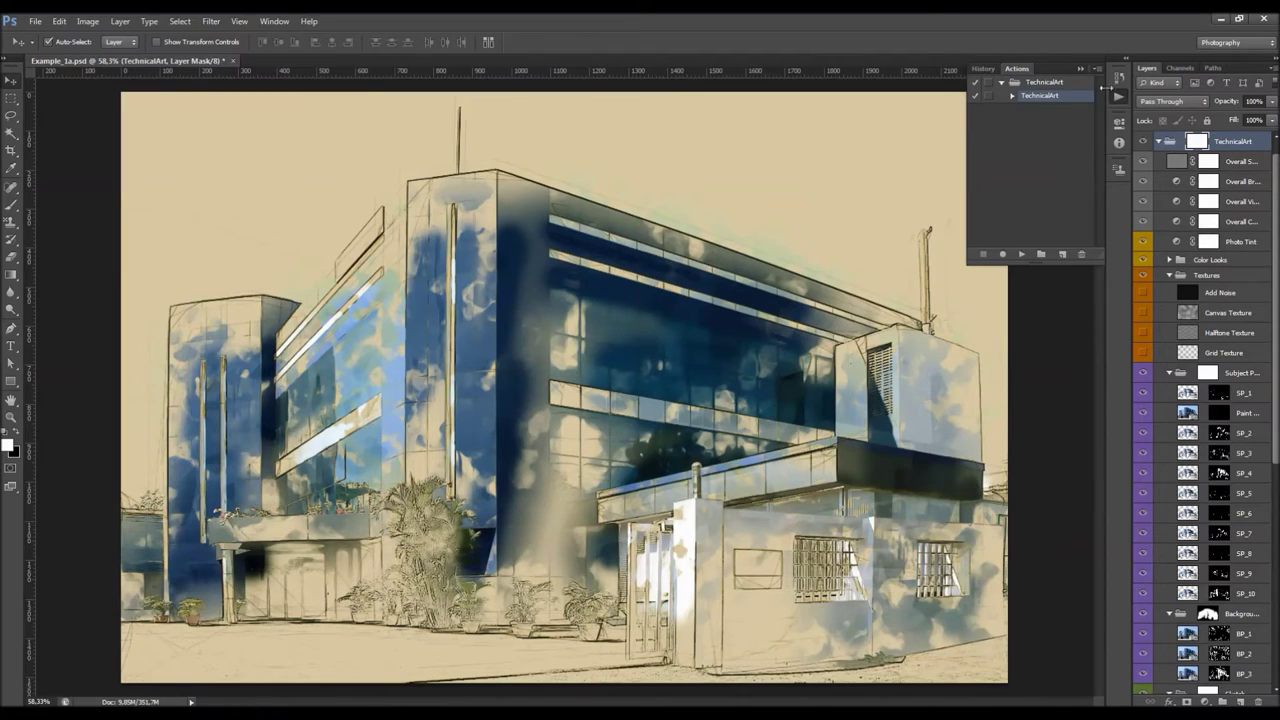
left_click(1081, 69)
Step: Review the layers inside the TechnicalArt group, and collapse the group together with all its nested groups
scroll(1195, 200, "up", 1)
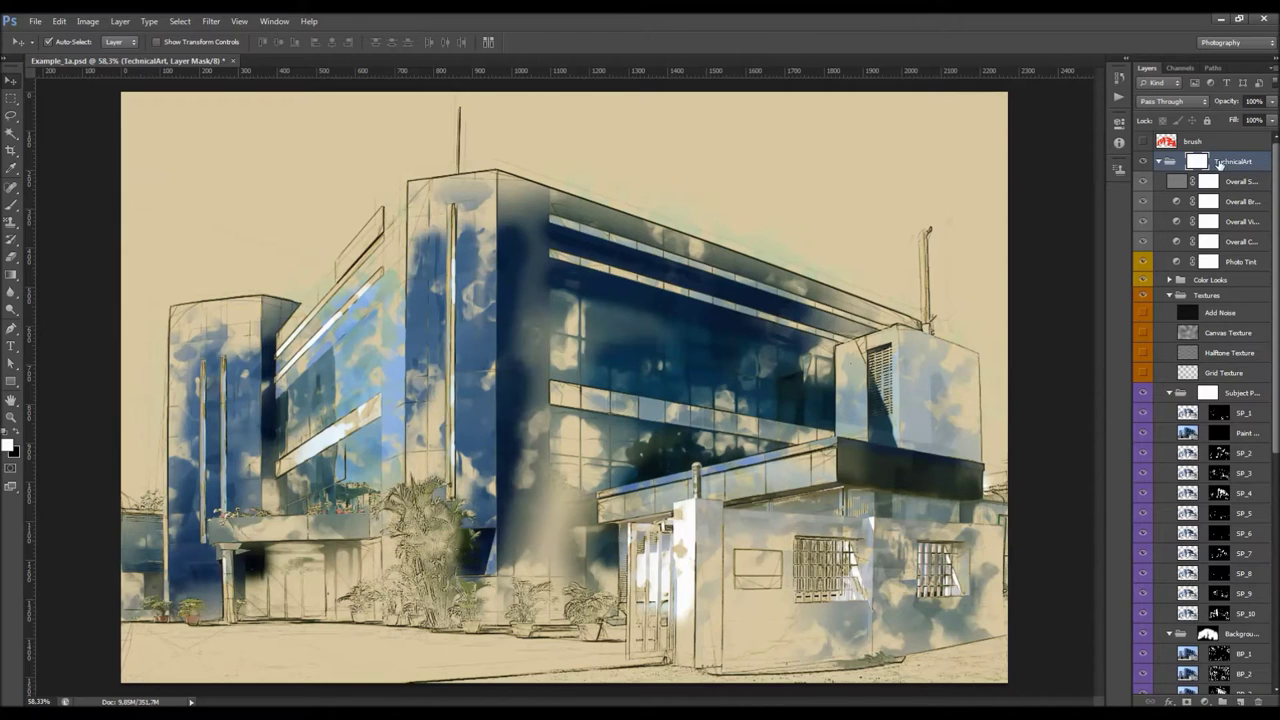
scroll(1220, 168, "down", 5)
scroll(1208, 218, "up", 5)
left_click(1158, 163, "alt")
left_click(1160, 163)
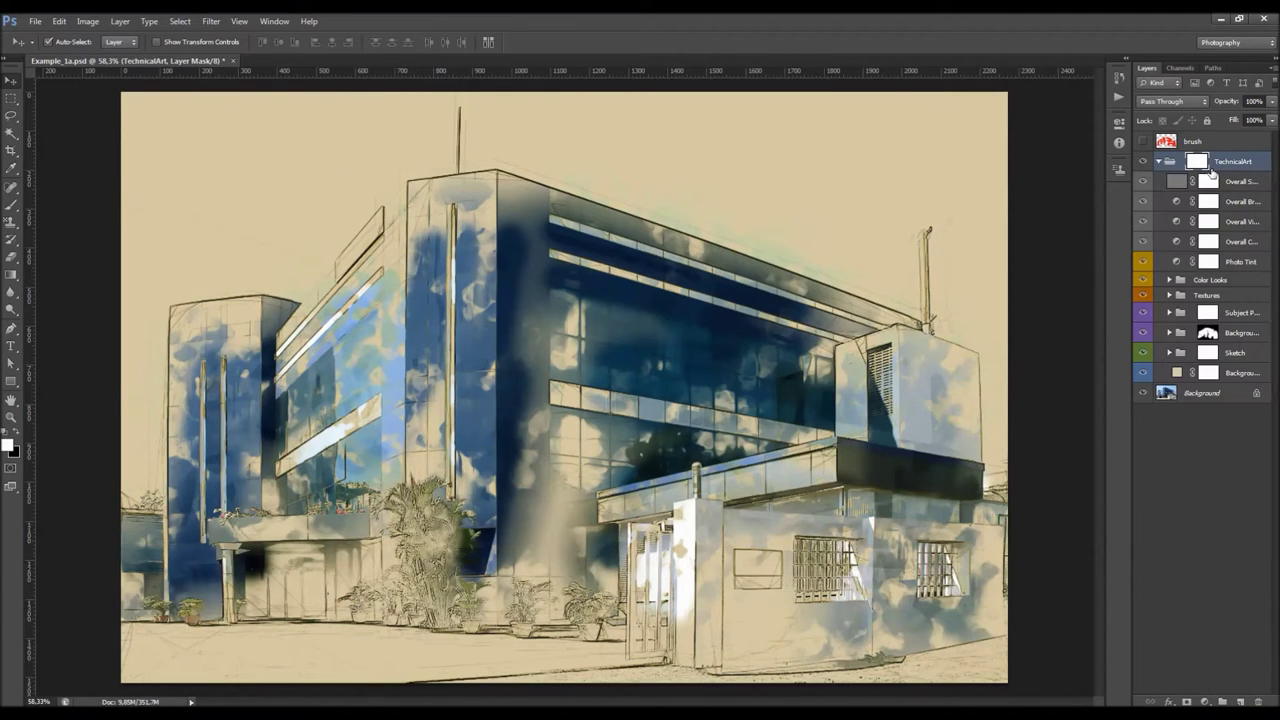
left_click(1160, 163)
Step: Make the brush layer visible and delete the TechnicalArt group
left_click(1204, 143)
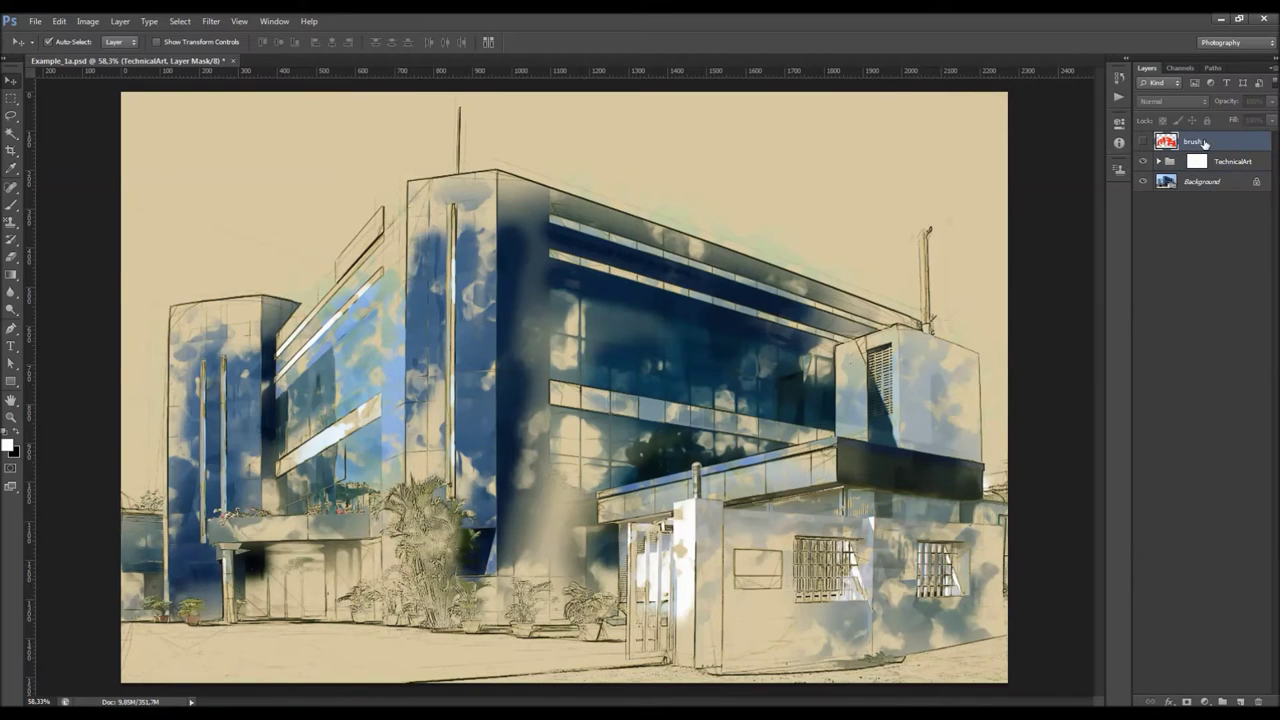
left_click(1143, 141)
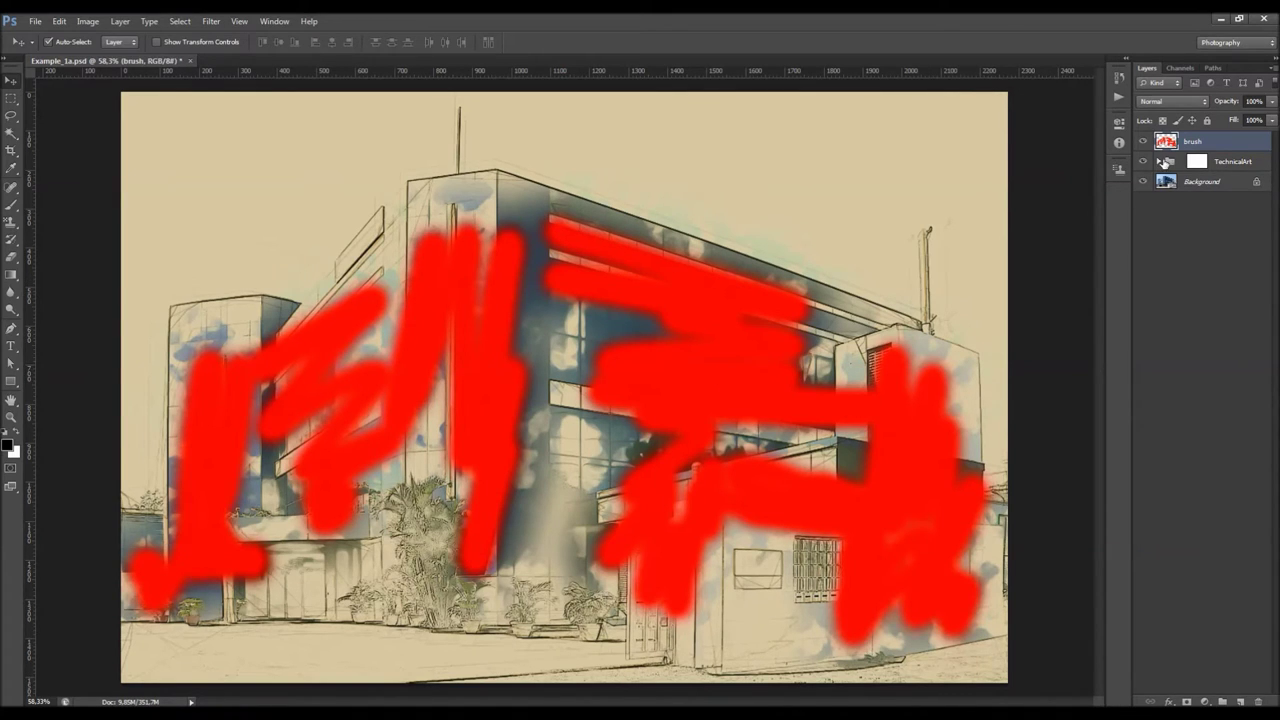
left_click(1233, 162)
key("Delete")
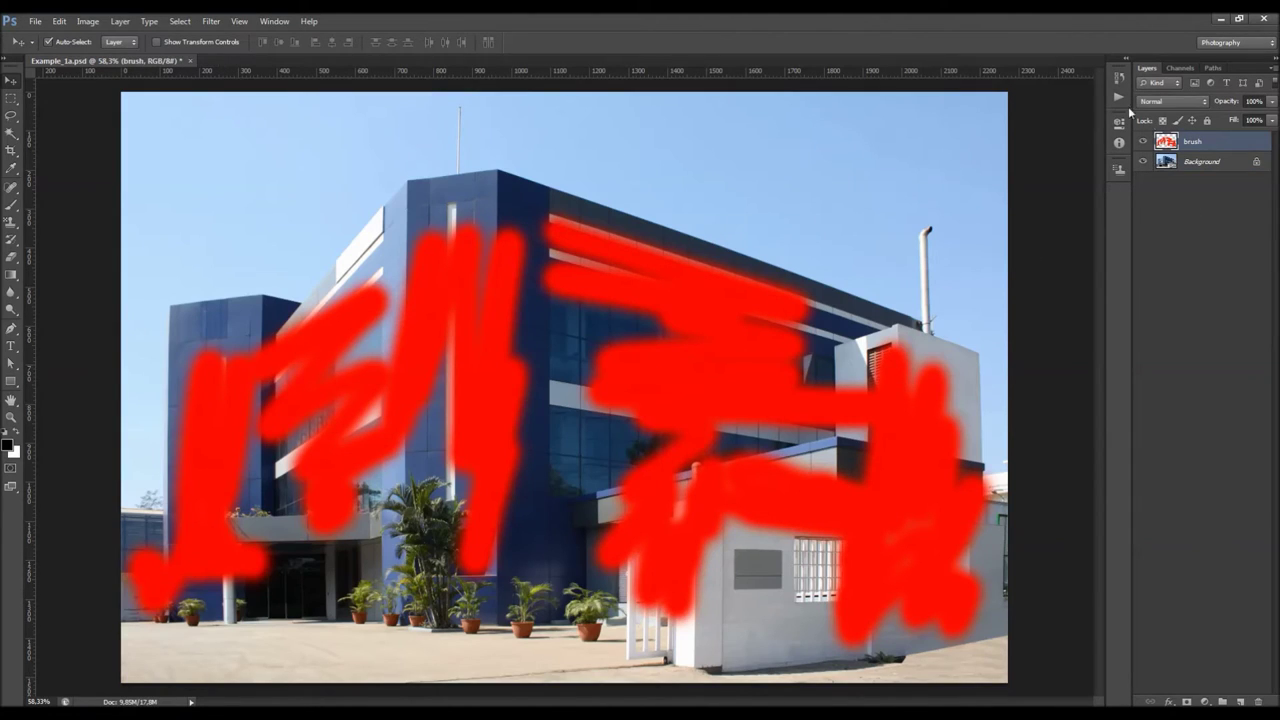
Step: Bring back the TechnicalArt group and hide the brush layer
left_click(1119, 96)
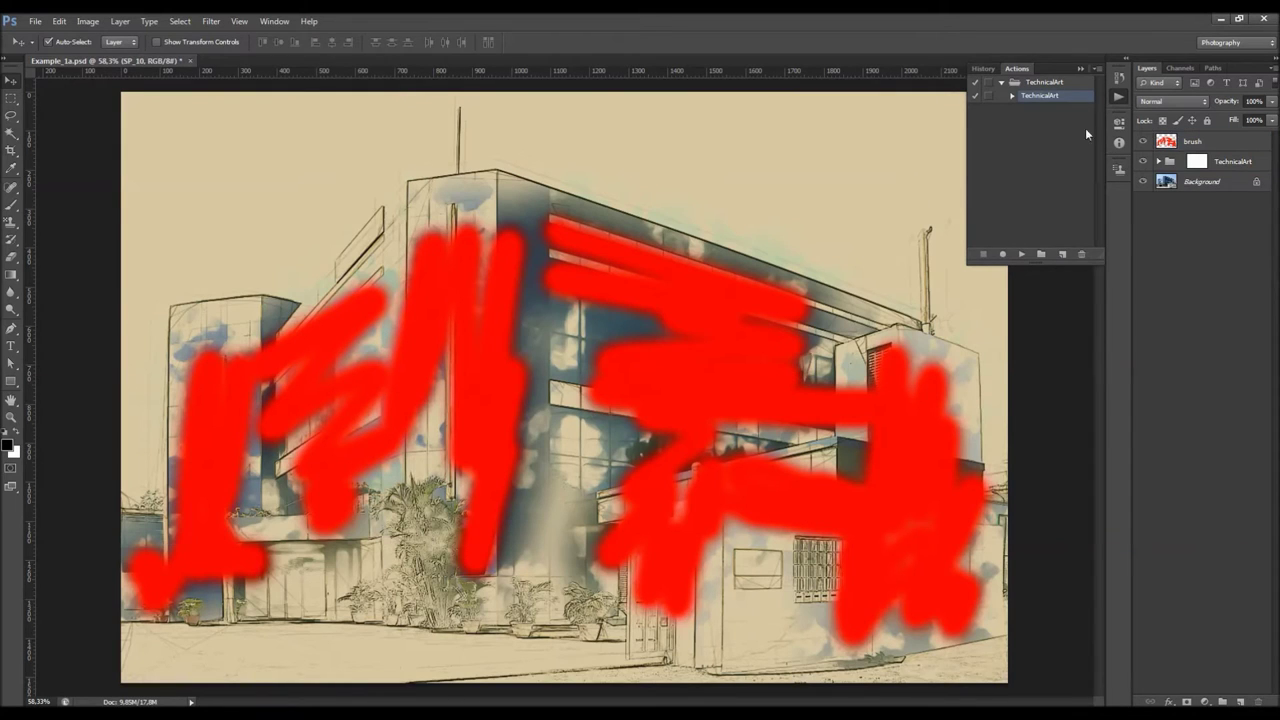
left_click(1080, 68)
left_click(1176, 144)
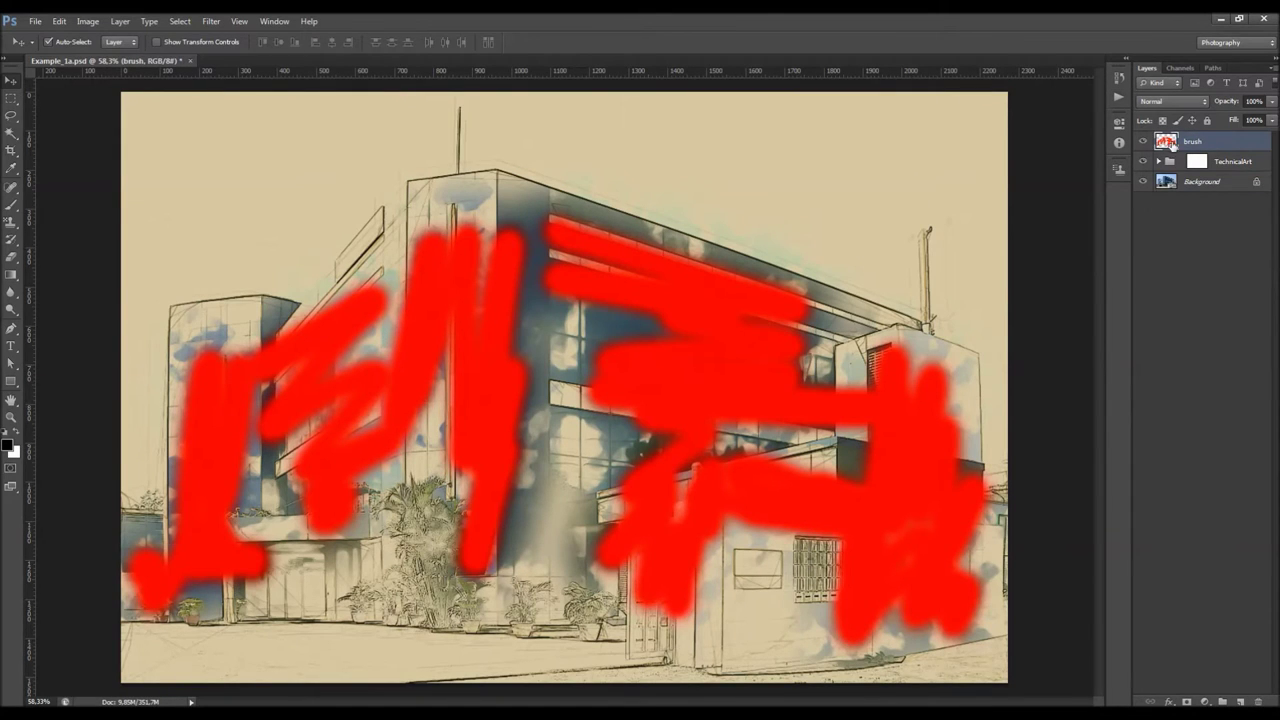
left_click(1144, 142)
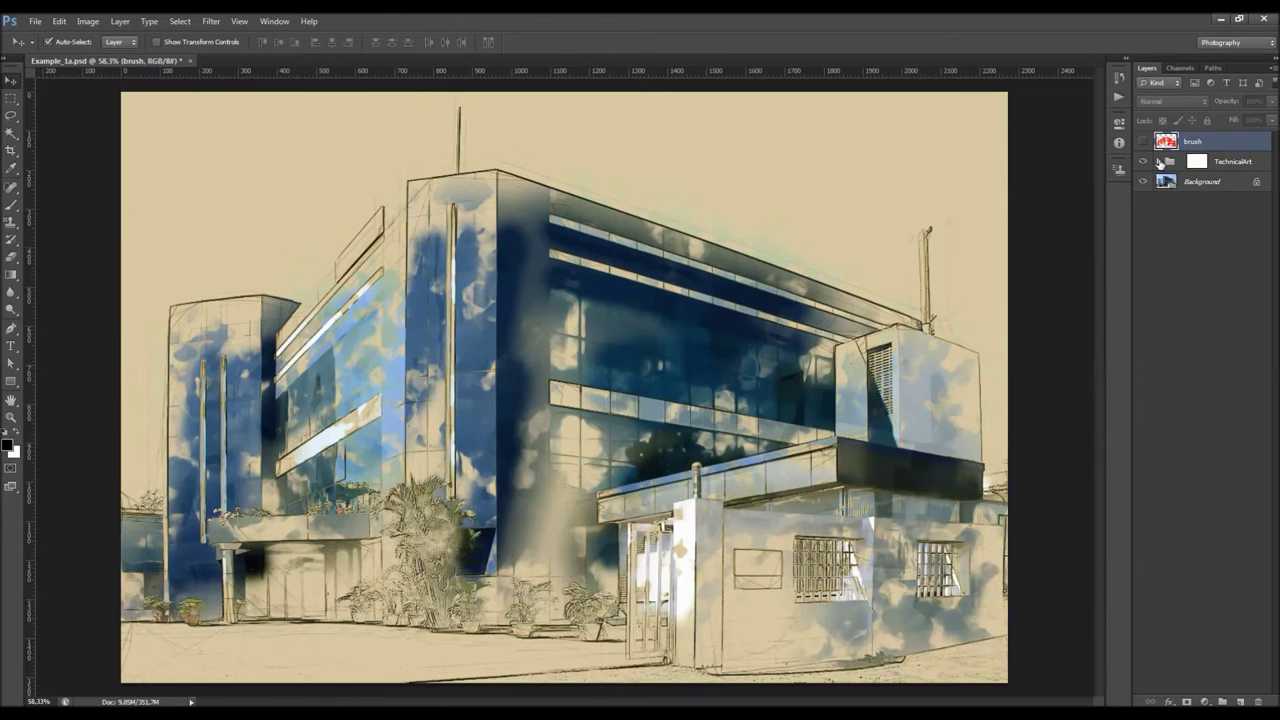
Step: Expand the TechnicalArt group and widen the Layers panel to fit the full layer names
left_click(1158, 161)
left_click_drag(1132, 195, 1082, 194)
Step: Adjust the opacity of the Overall Sharpening layer and turn the layer's visibility off
left_click(1210, 181)
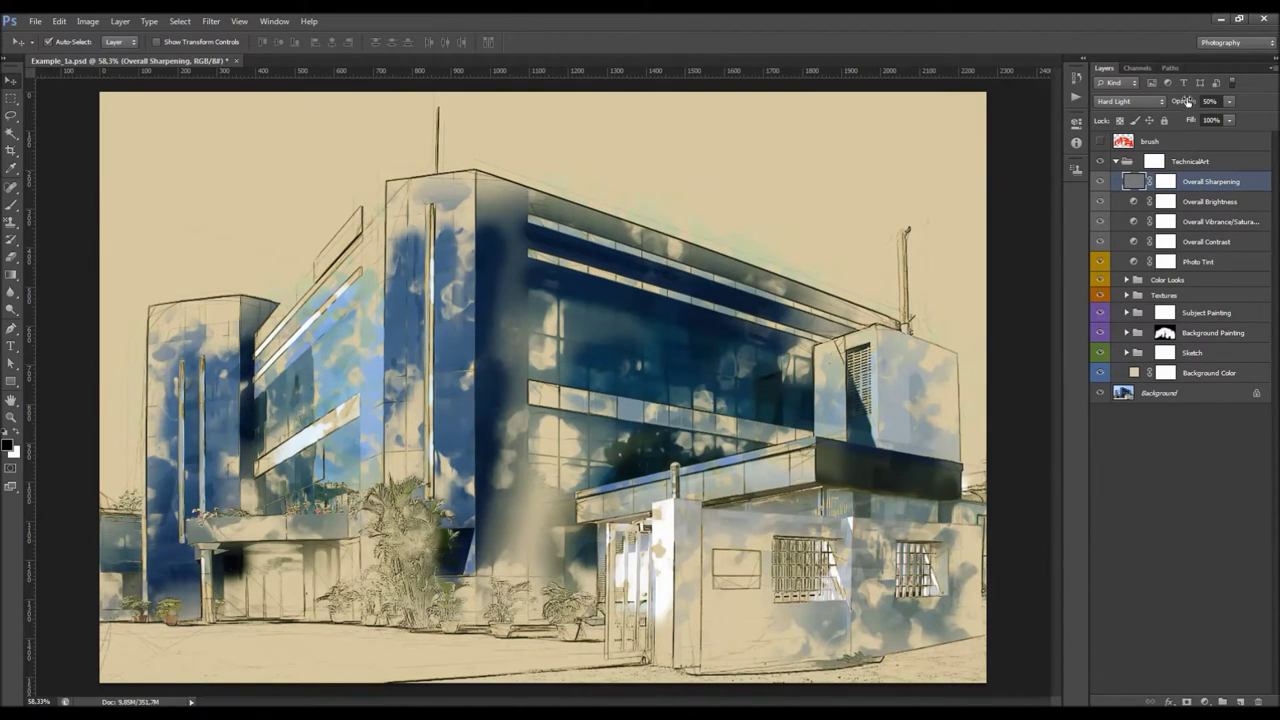
left_click_drag(1189, 104, 1246, 110)
left_click(1230, 101)
left_click_drag(1228, 119, 1220, 120)
left_click(1101, 181)
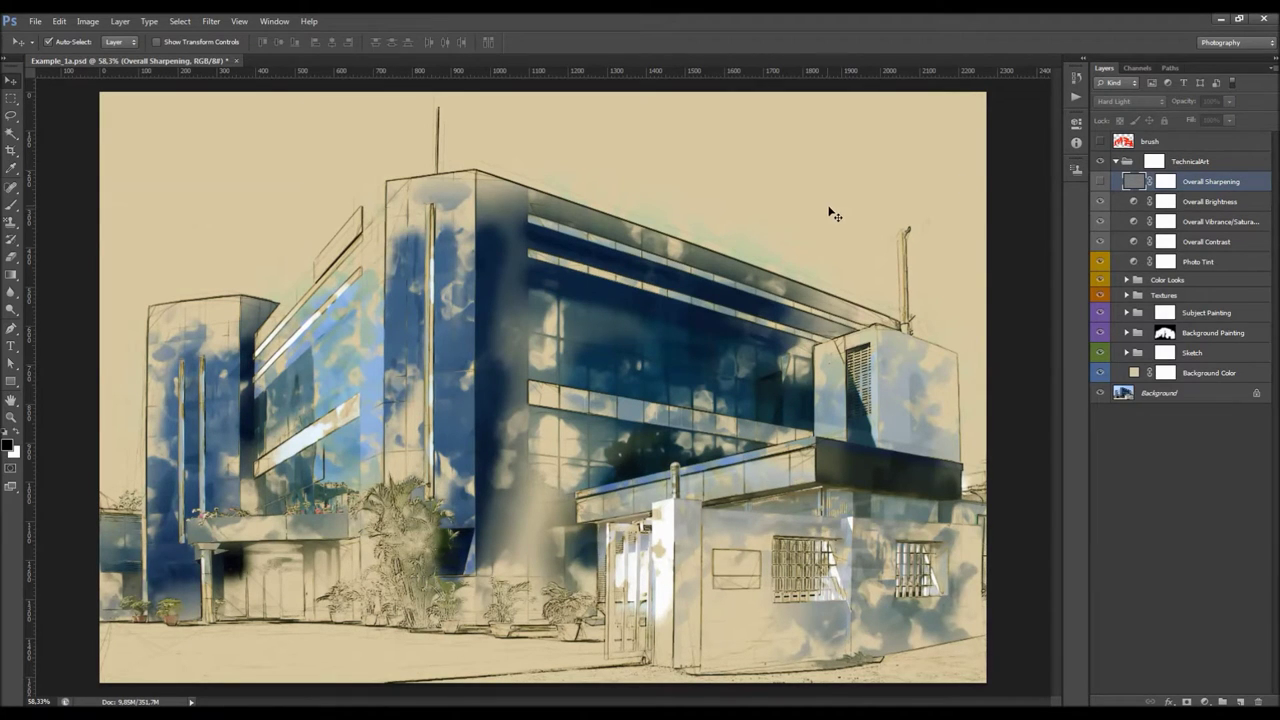
Step: Set the white input level of the Overall Brightness Levels adjustment to 240
left_click(1210, 203)
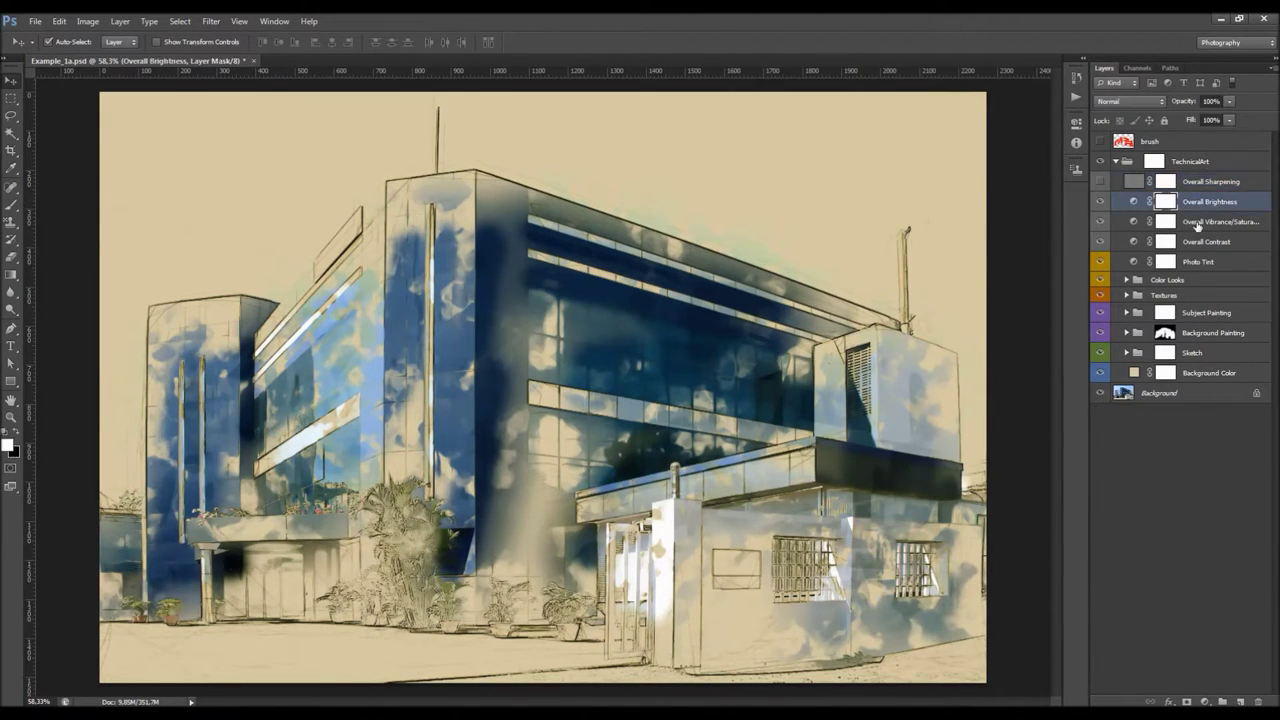
double_click(1134, 203)
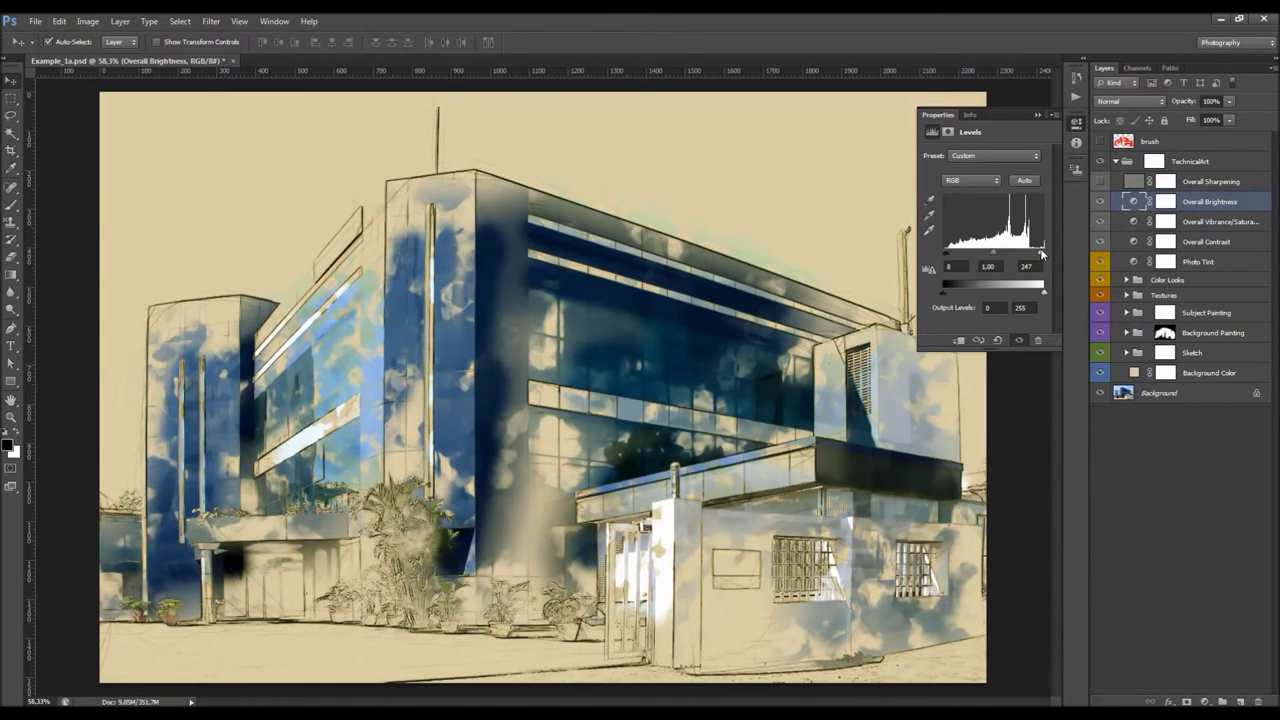
left_click_drag(1041, 255, 1038, 255)
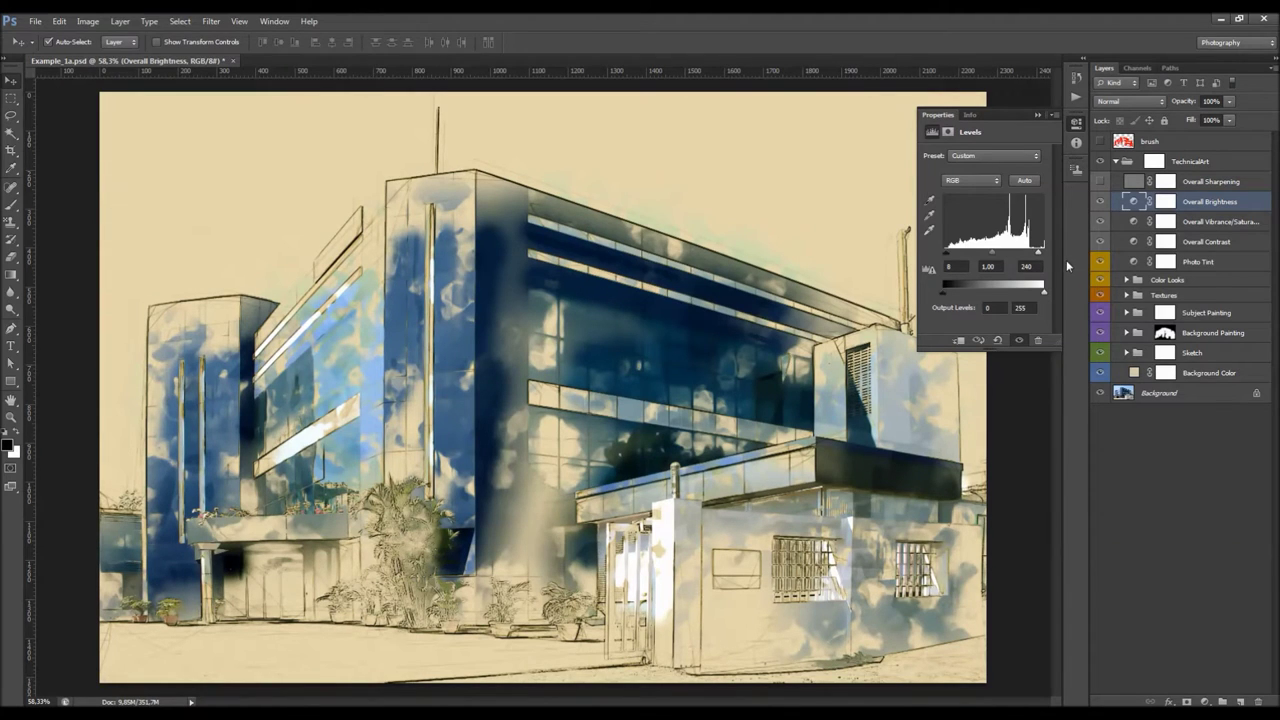
Step: Toggle the Overall Brightness layer off and back on to compare its effect
left_click(1102, 201)
left_click(1103, 201)
Step: Try vibrance +48 and saturation -14 on the Overall Vibrance/Saturation layer and reset the adjustment
double_click(1222, 222)
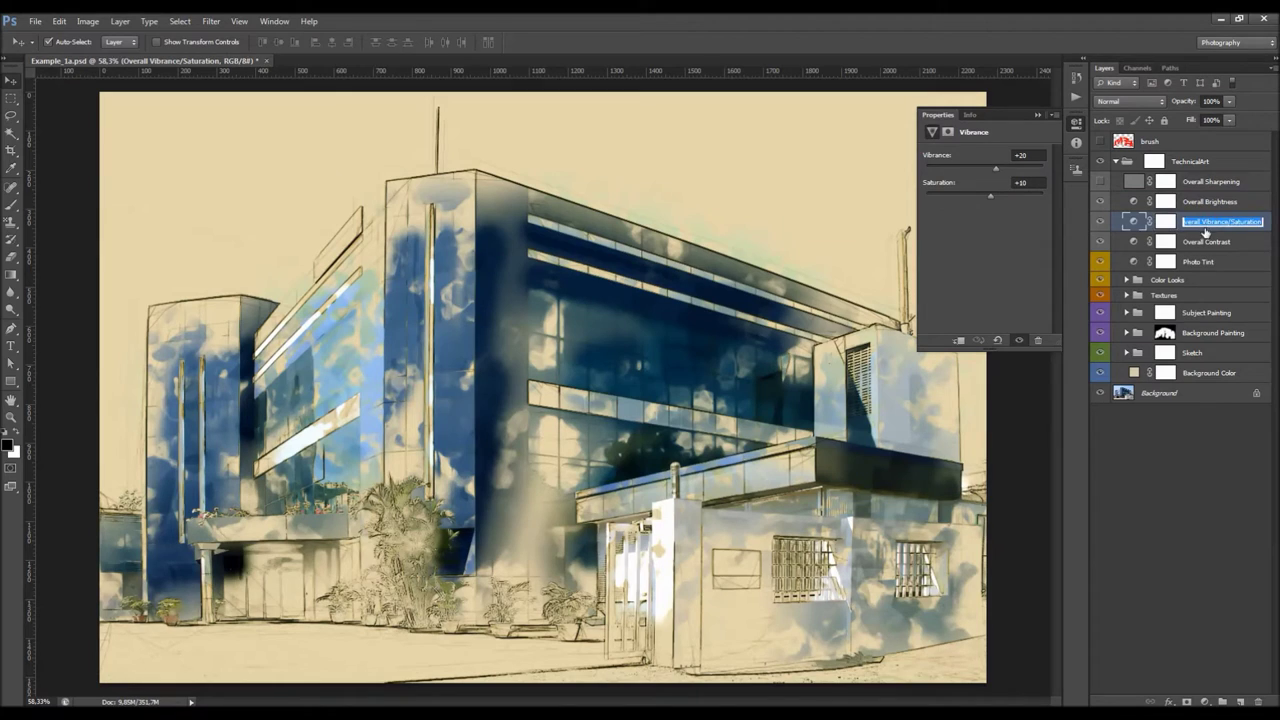
key("Return")
left_click_drag(966, 167, 1012, 166)
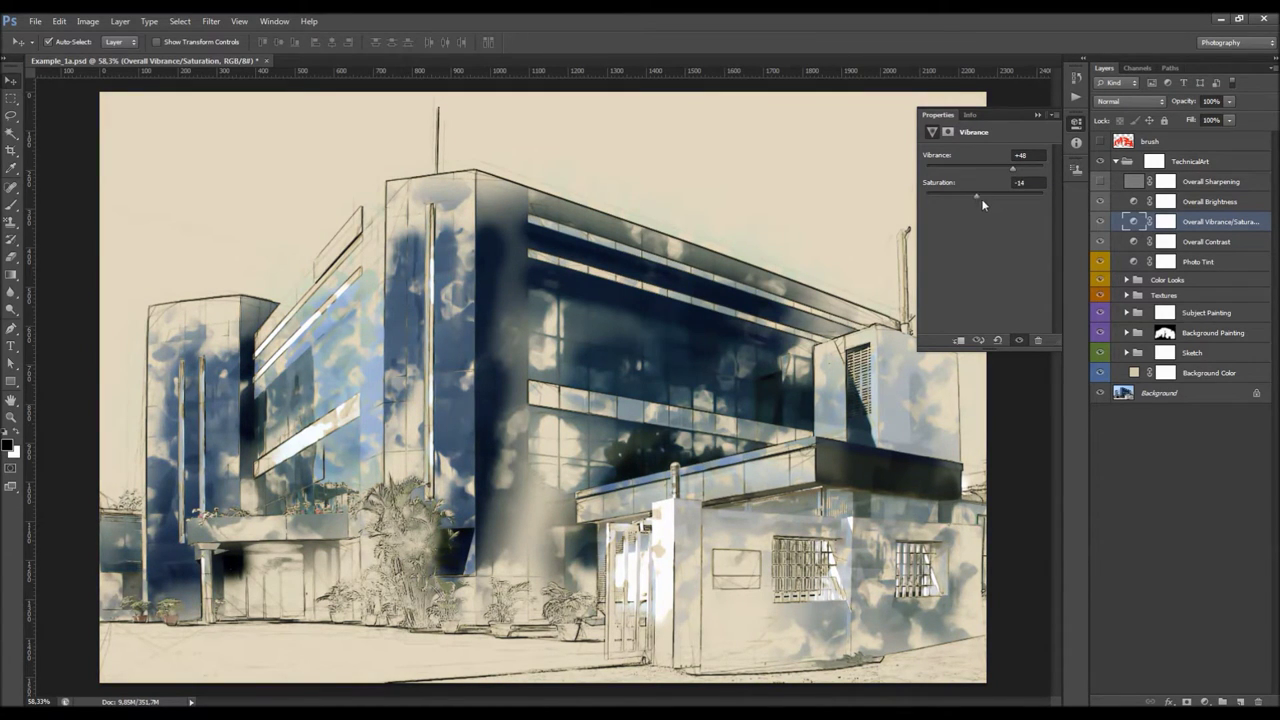
left_click(997, 340)
left_click(1000, 168)
Step: Set the opacity of the Overall Contrast gradient map layer to 27%
left_click(1205, 243)
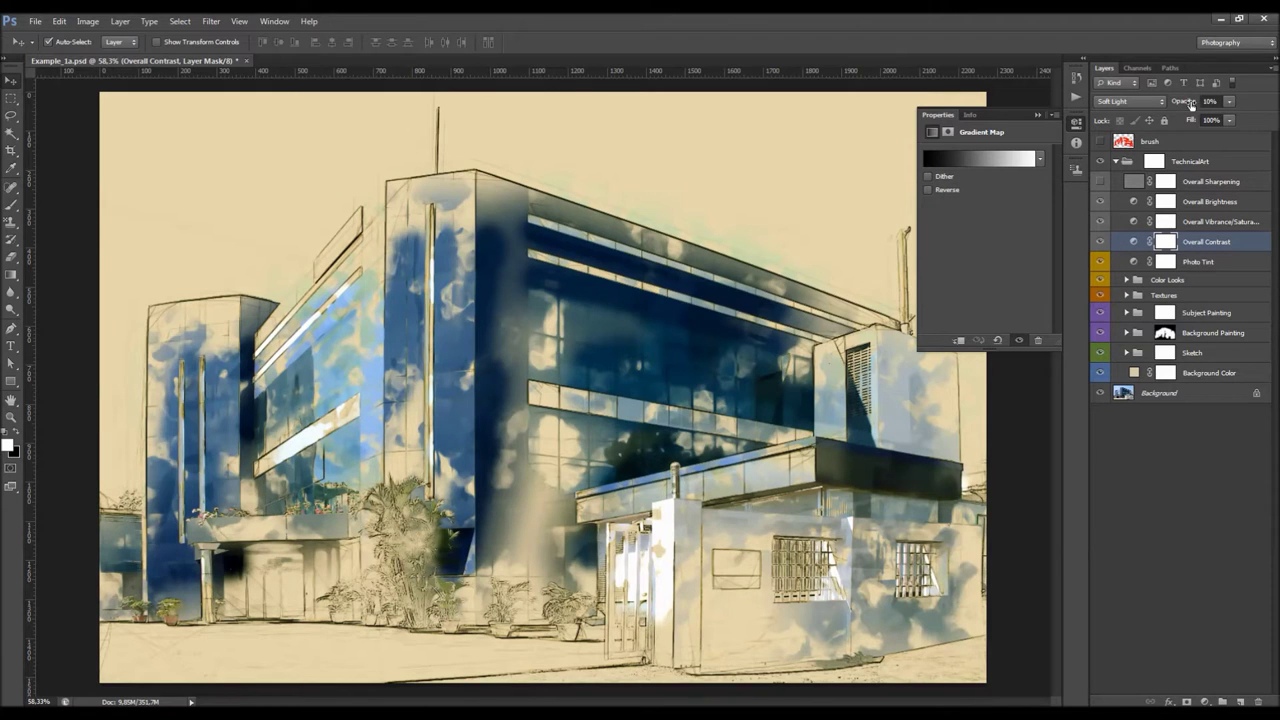
left_click_drag(1191, 104, 1258, 122)
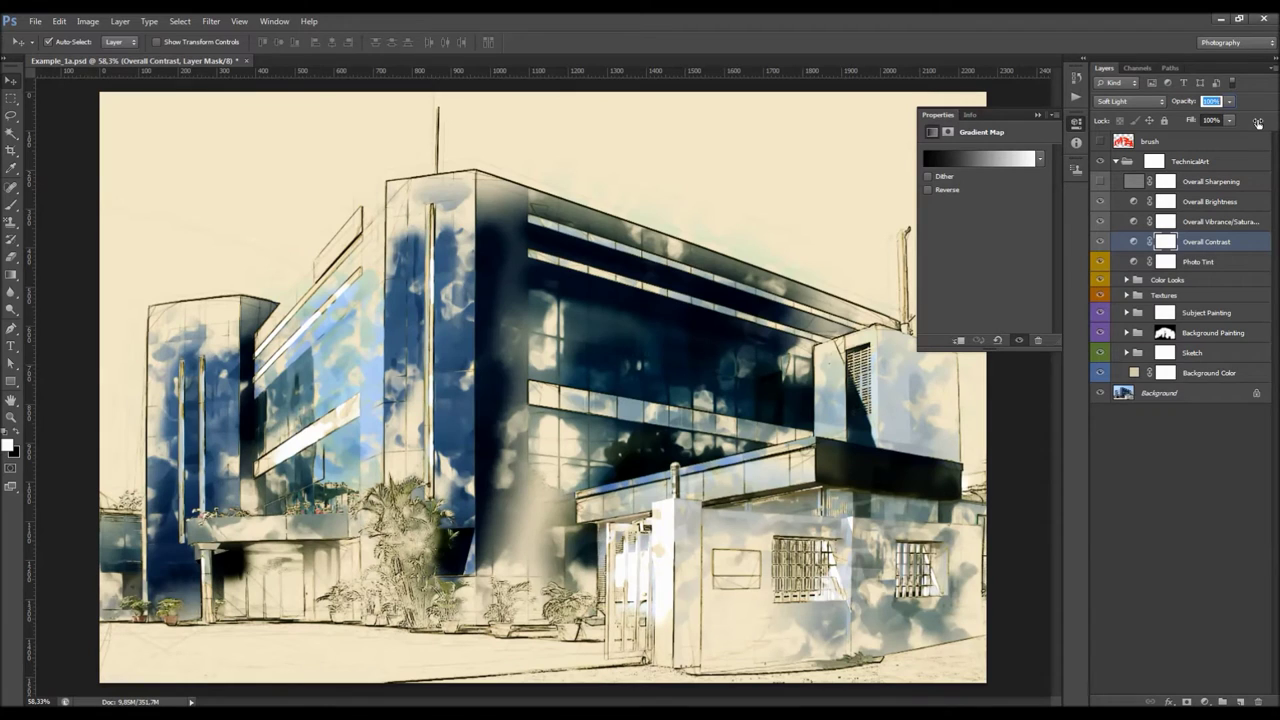
type("50")
key("Return")
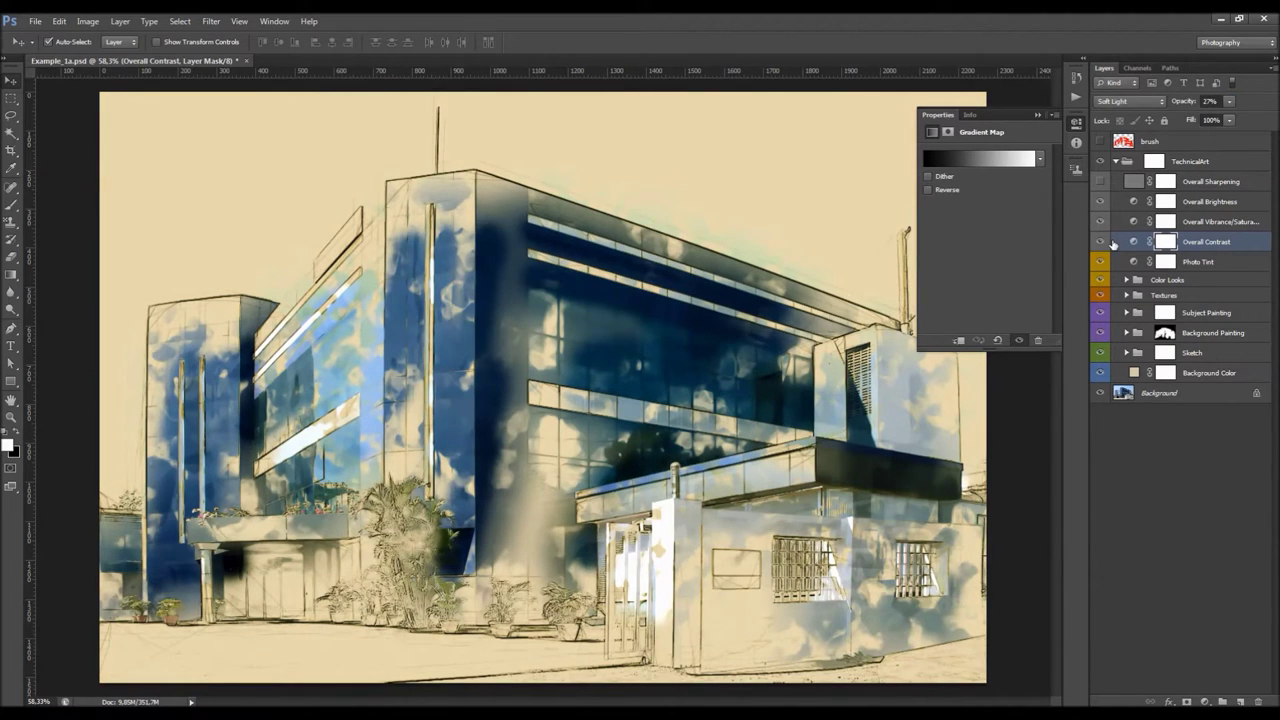
Step: Try a density of 25% on the Photo Tint layer, browse its filter presets, and return to Warming Filter (85) at 1% density
left_click(1200, 264)
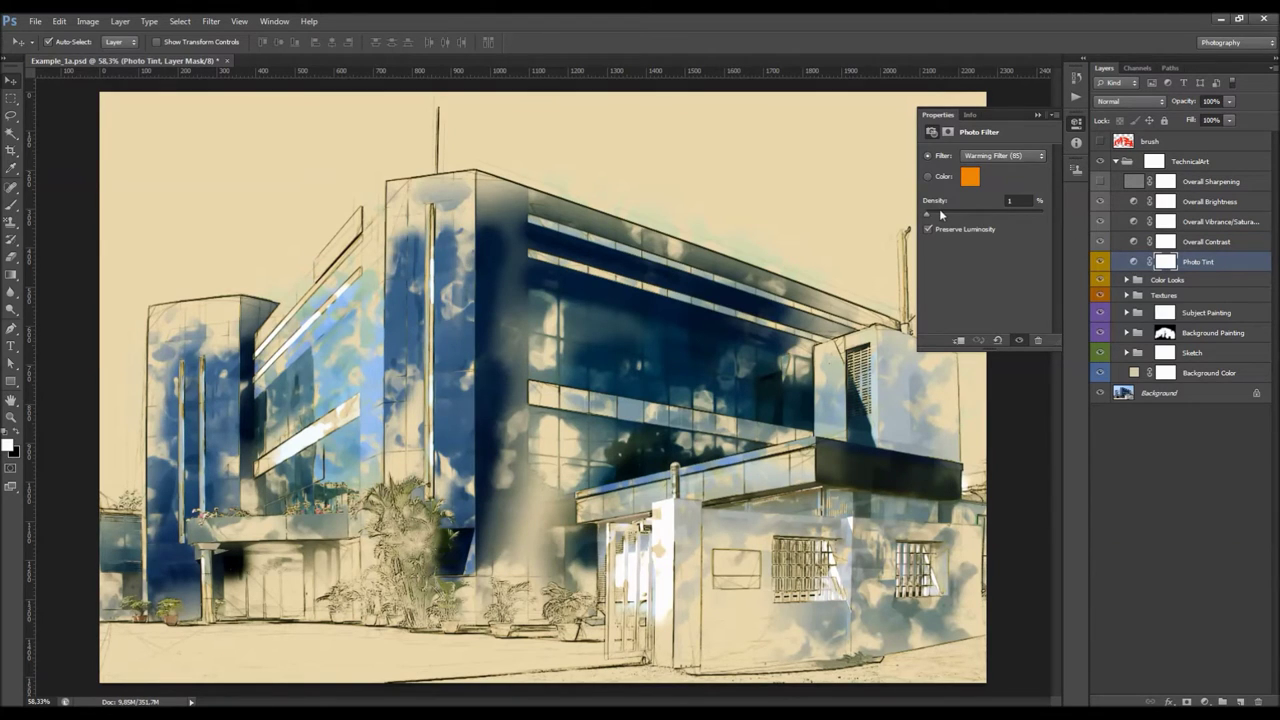
left_click_drag(951, 213, 957, 216)
left_click(996, 157)
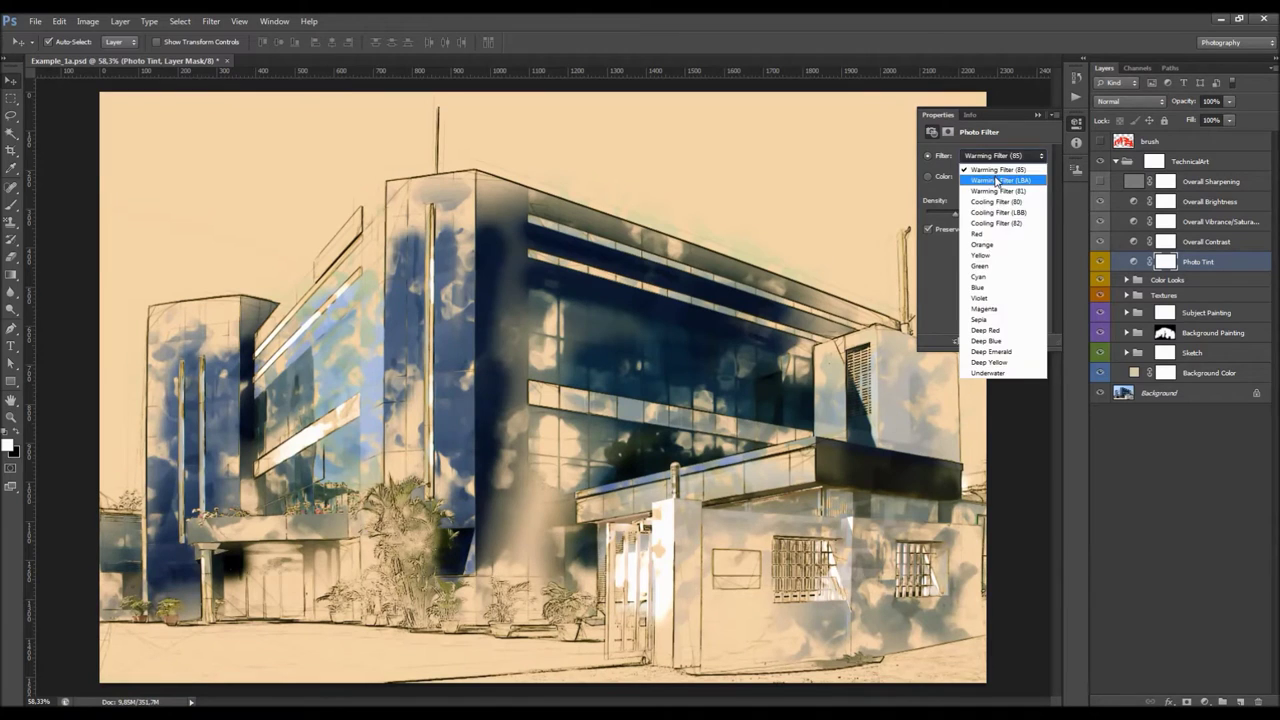
left_click(997, 173)
scroll(1009, 163, "down", 6)
scroll(1009, 163, "down", 7)
scroll(1009, 163, "up", 16)
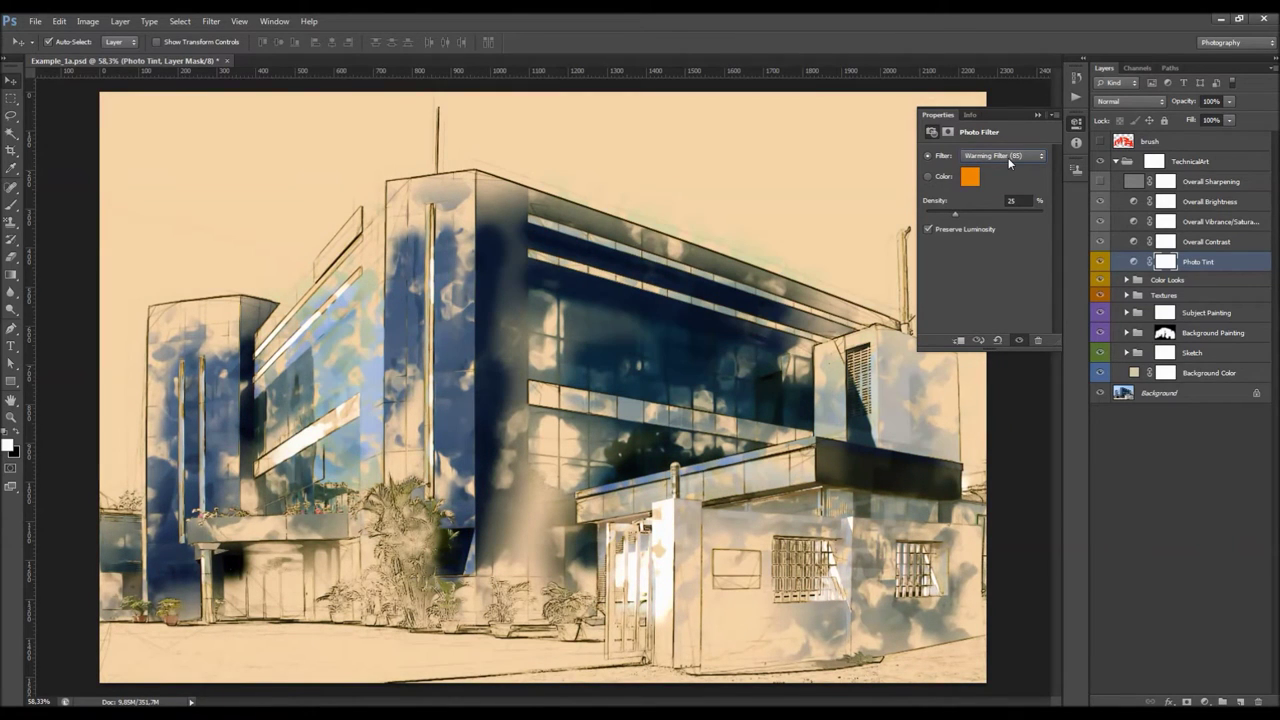
left_click_drag(957, 215, 910, 220)
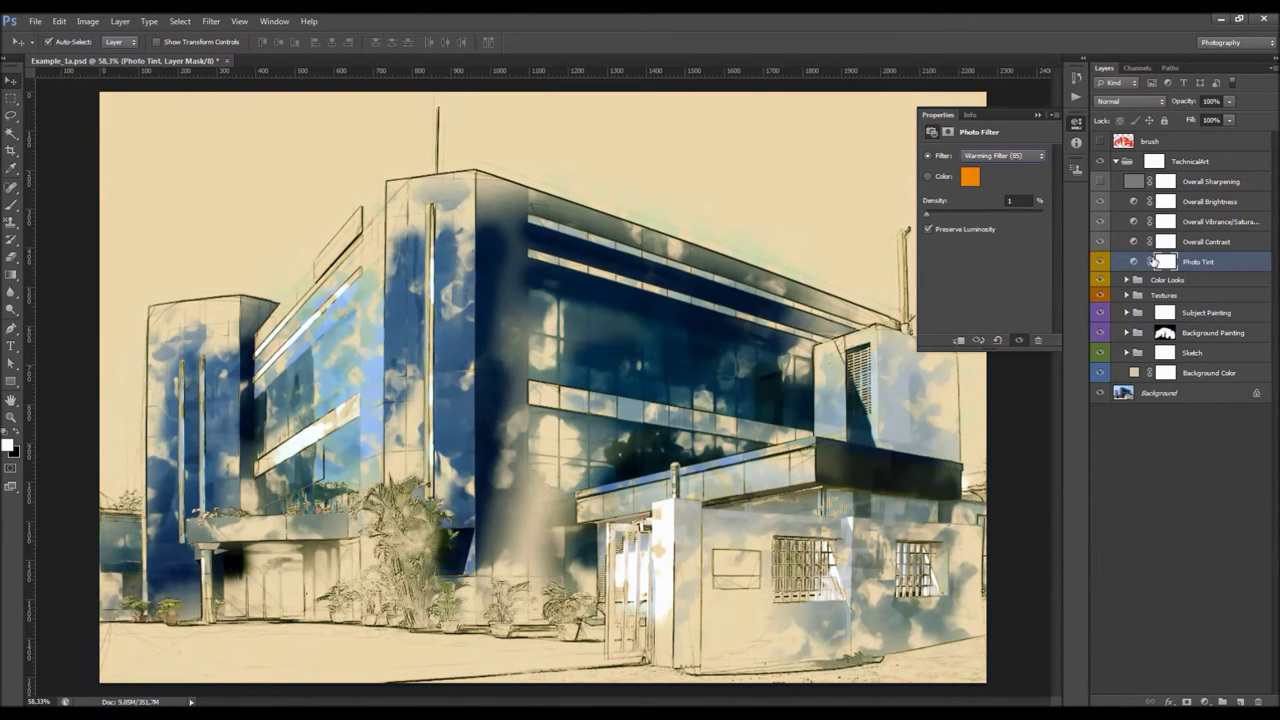
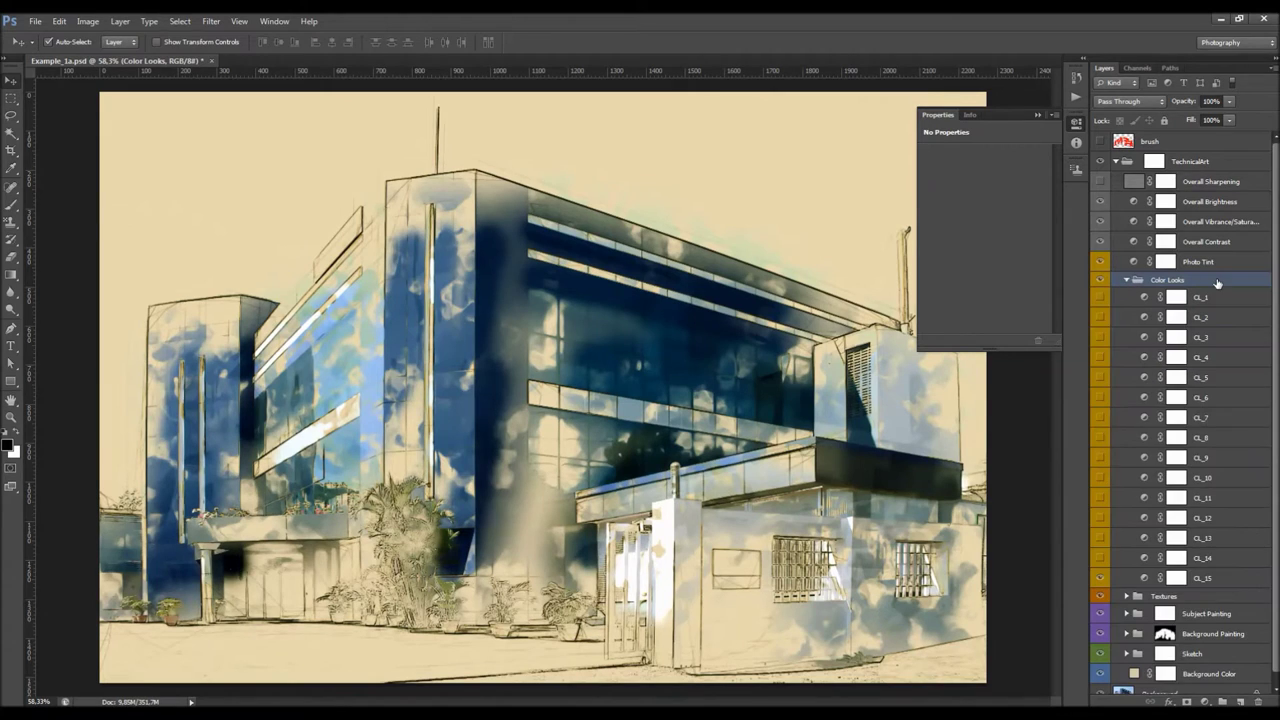
Step: Expand the Color Looks group and hide its CL_15 curves layer
scroll(1192, 286, "down", 1)
scroll(1196, 338, "up", 1)
left_click(1194, 582)
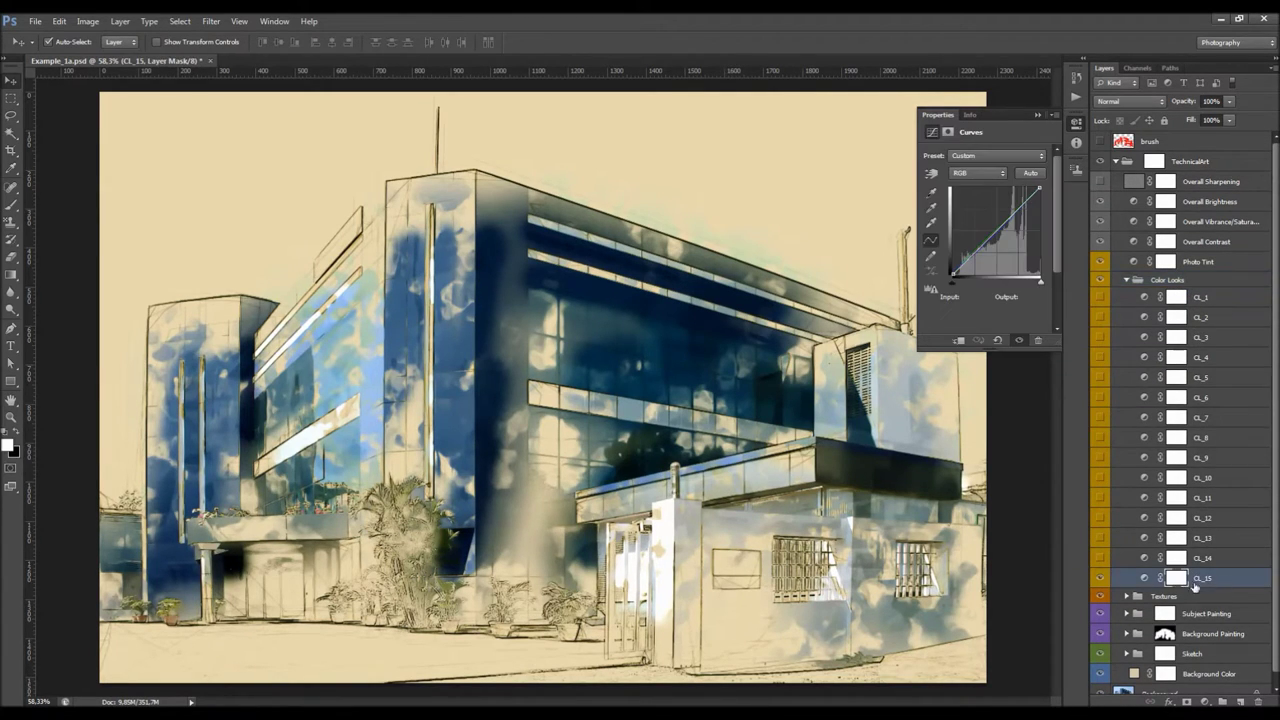
left_click(1102, 578)
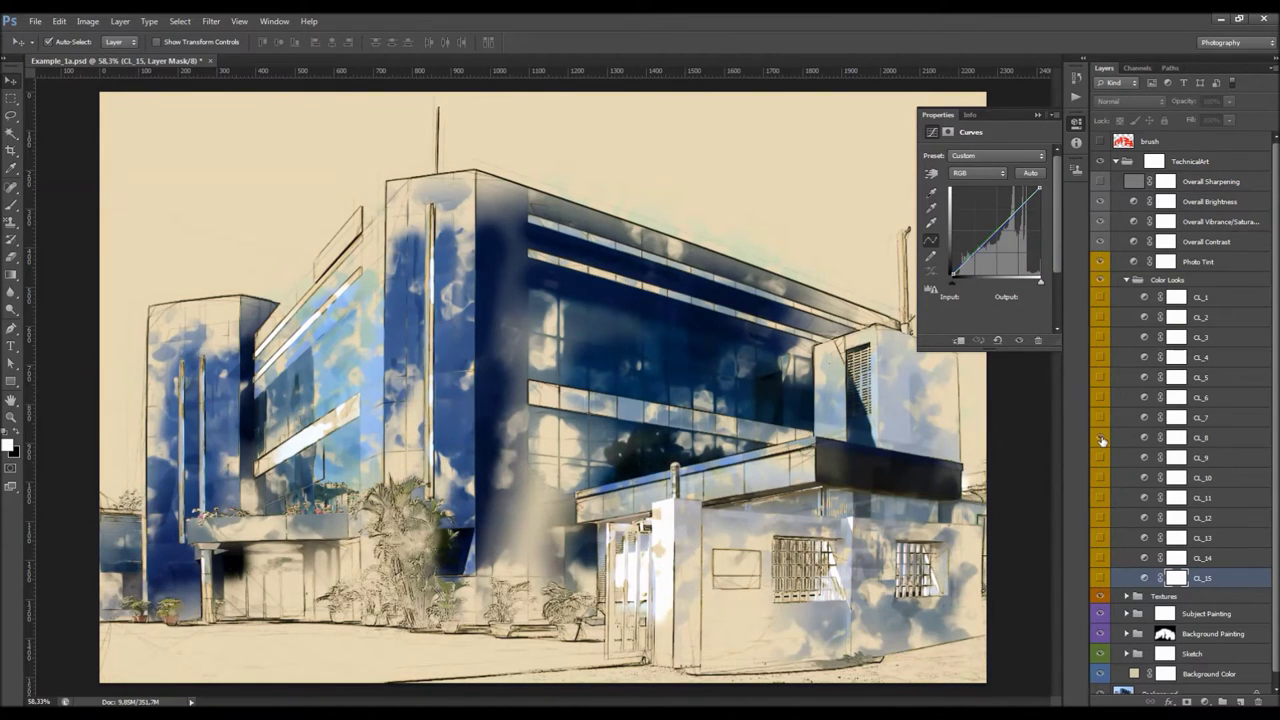
Step: Preview the color looks one at a time from CL_8 up to CL_1, leaving them hidden
left_click(1102, 440)
left_click(1101, 417)
left_click(1103, 396)
left_click(1103, 396)
left_click(1102, 377)
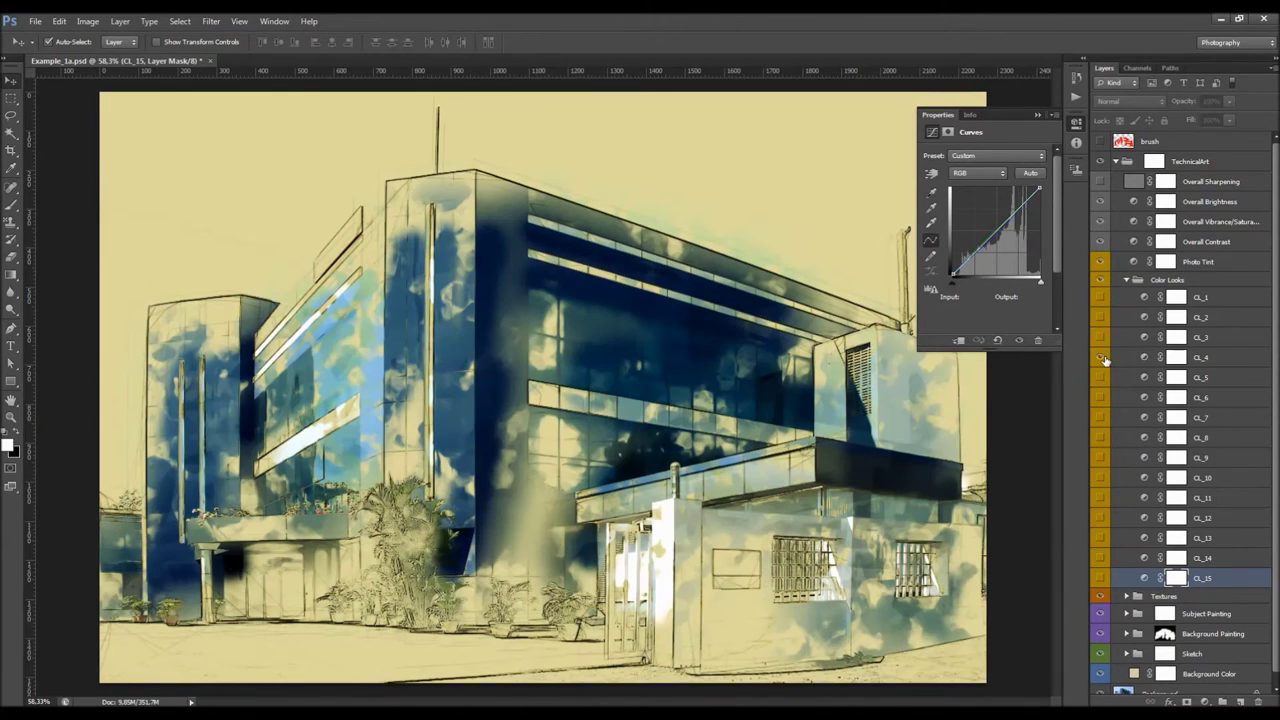
left_click(1104, 358)
left_click(1104, 338)
left_click(1106, 315)
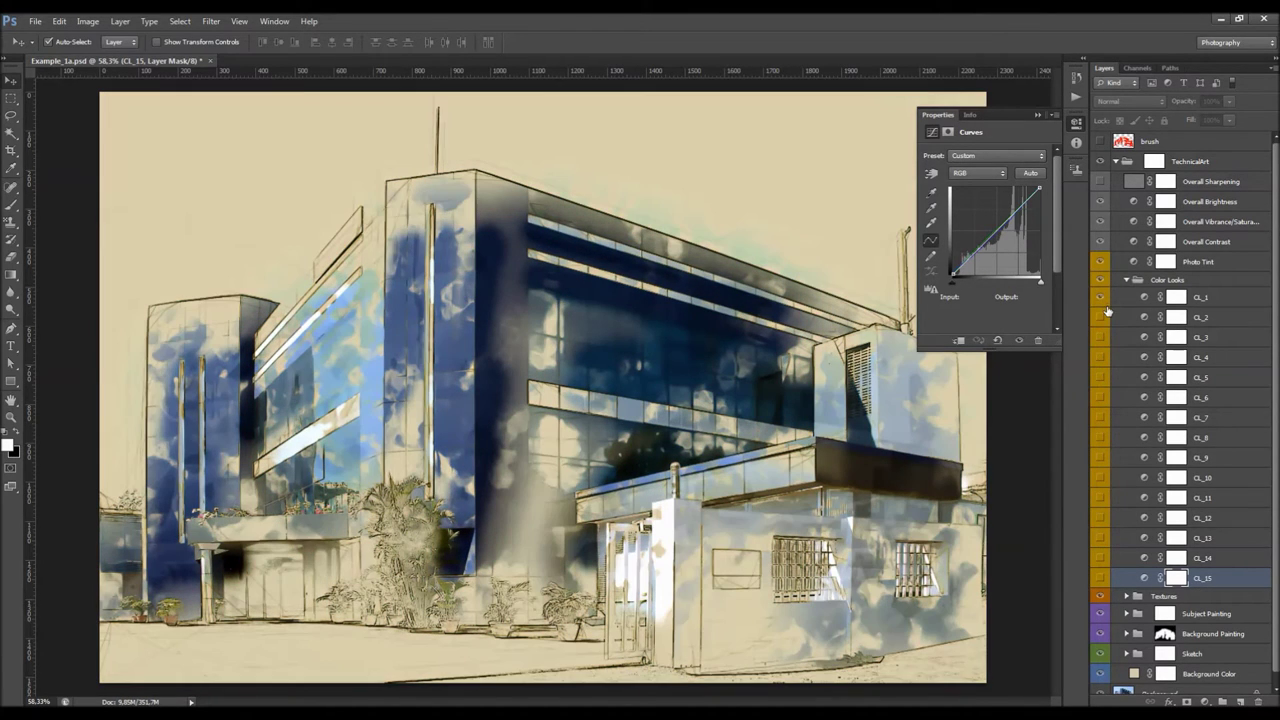
left_click(1100, 318)
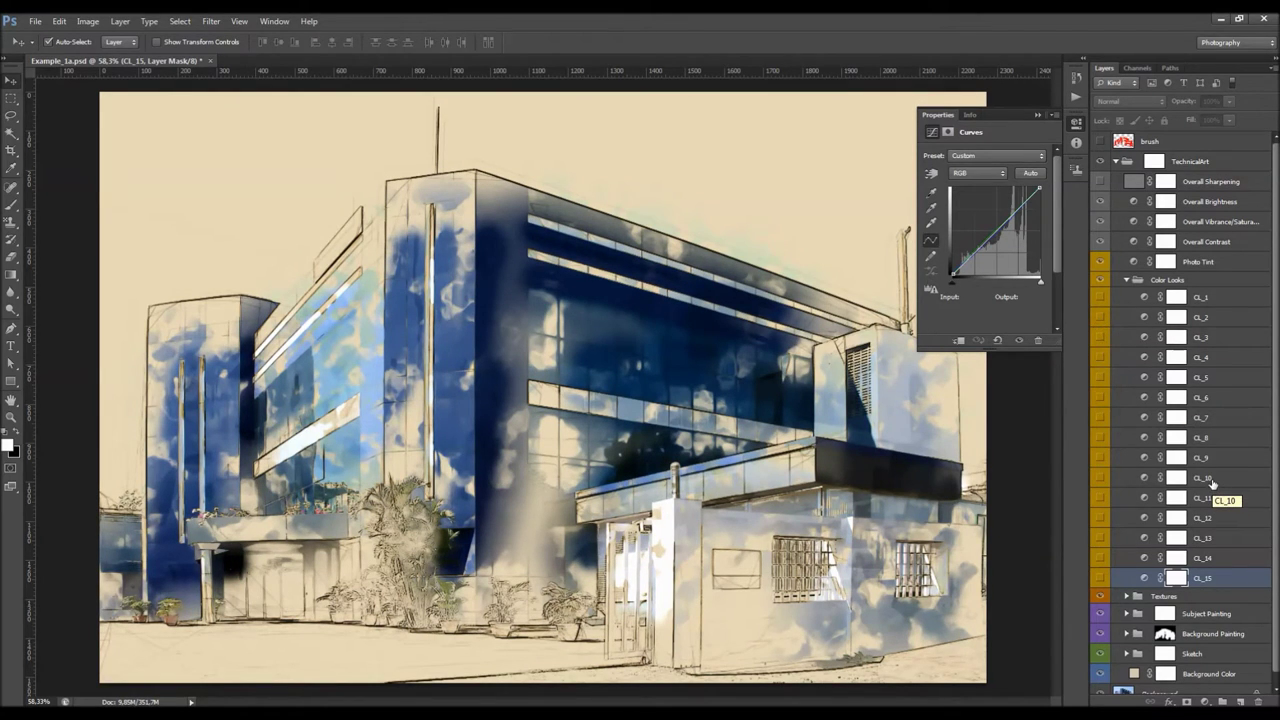
Step: Show the CL_10 color look and set its opacity to 48%
left_click(1175, 479)
left_click(1100, 478)
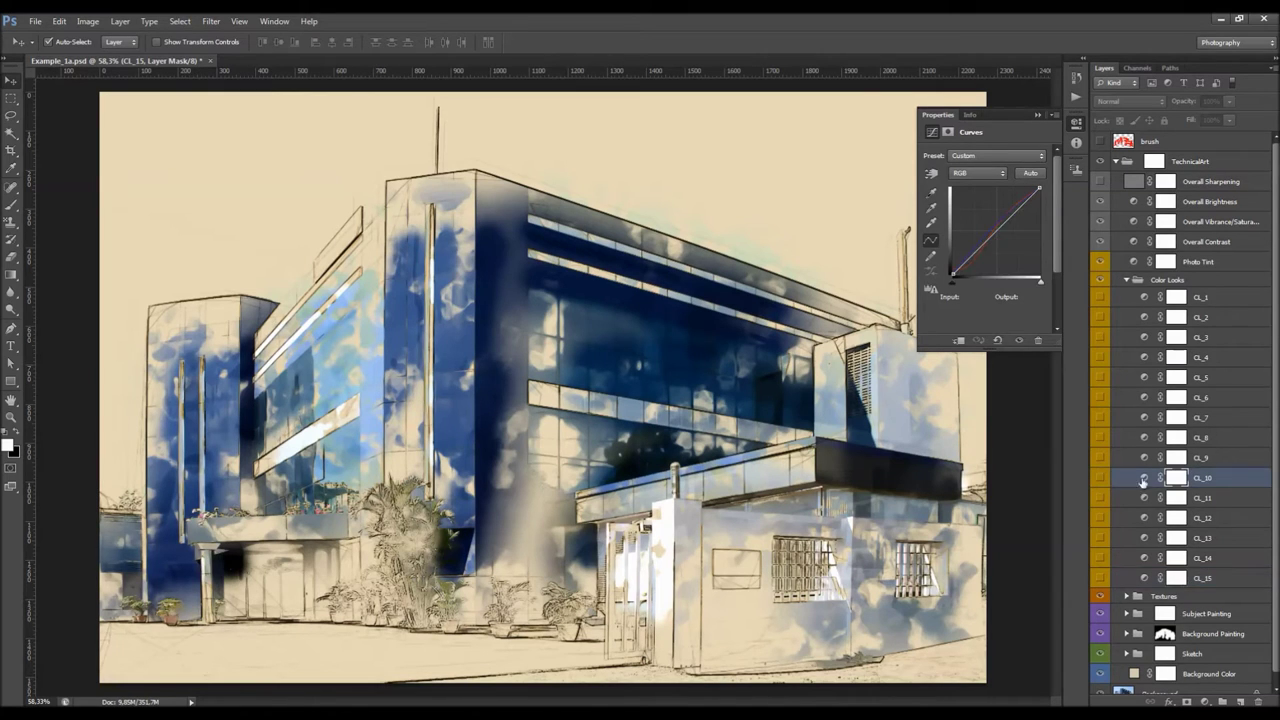
left_click_drag(1195, 103, 1038, 134)
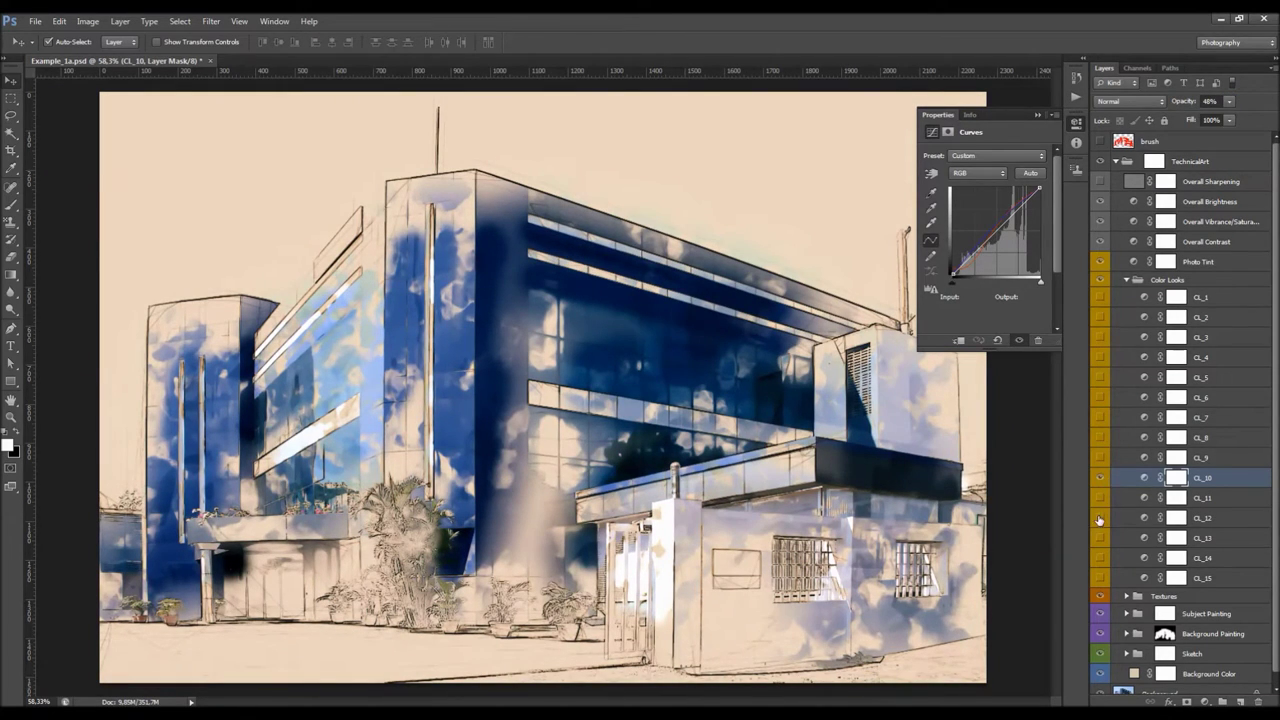
Step: Add the CL_14 color look to the mix and set its opacity to 45%
left_click(1100, 557)
left_click(1200, 556)
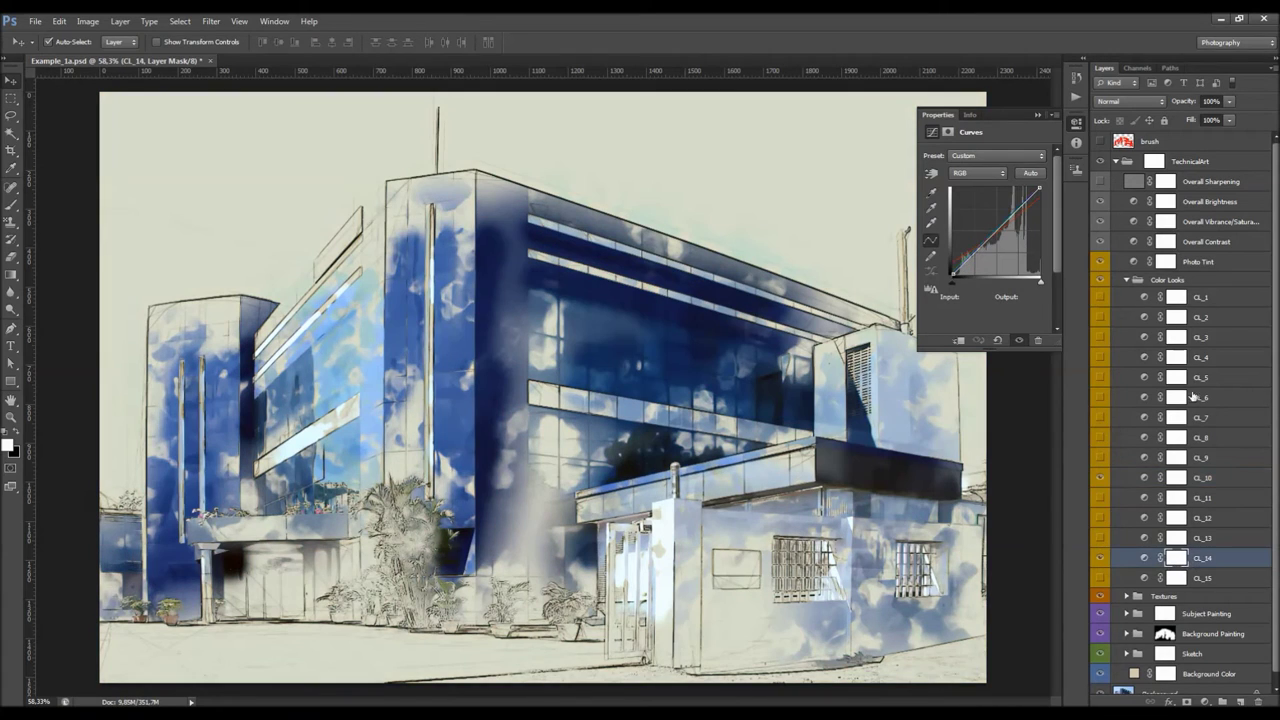
left_click_drag(1186, 101, 955, 132)
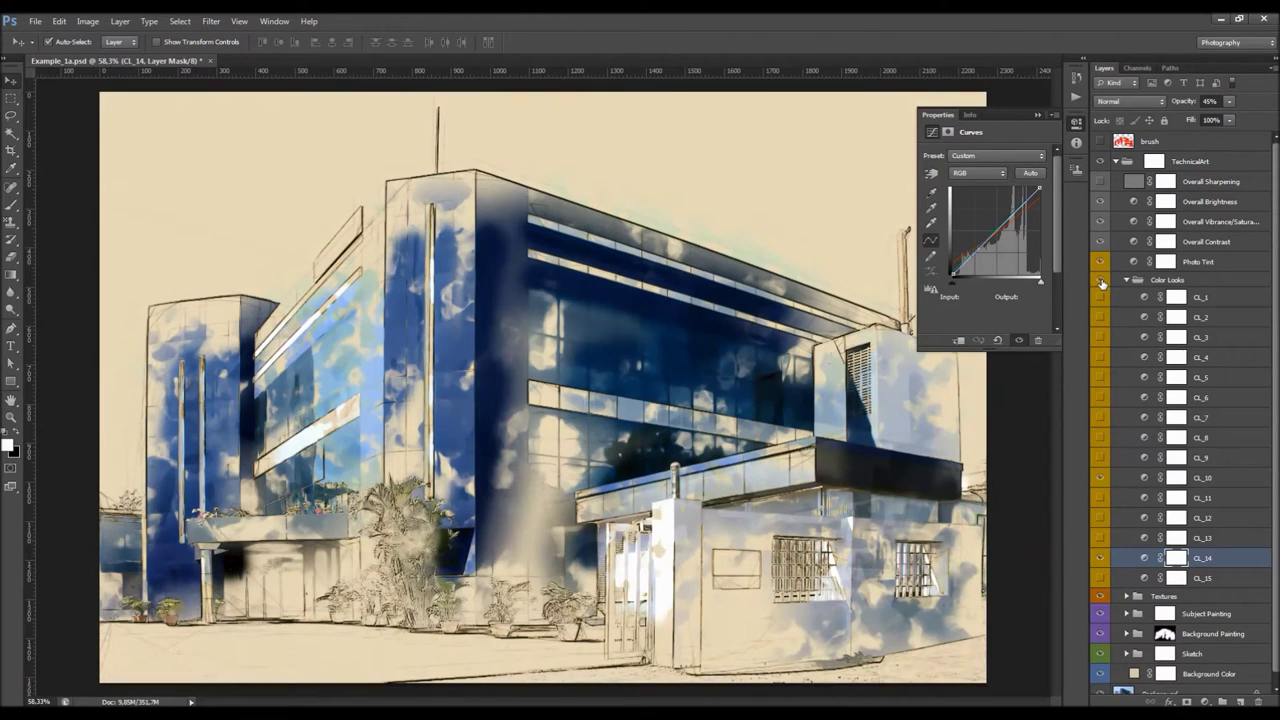
Step: Collapse the Color Looks group and expand the Textures group
left_click(1146, 283)
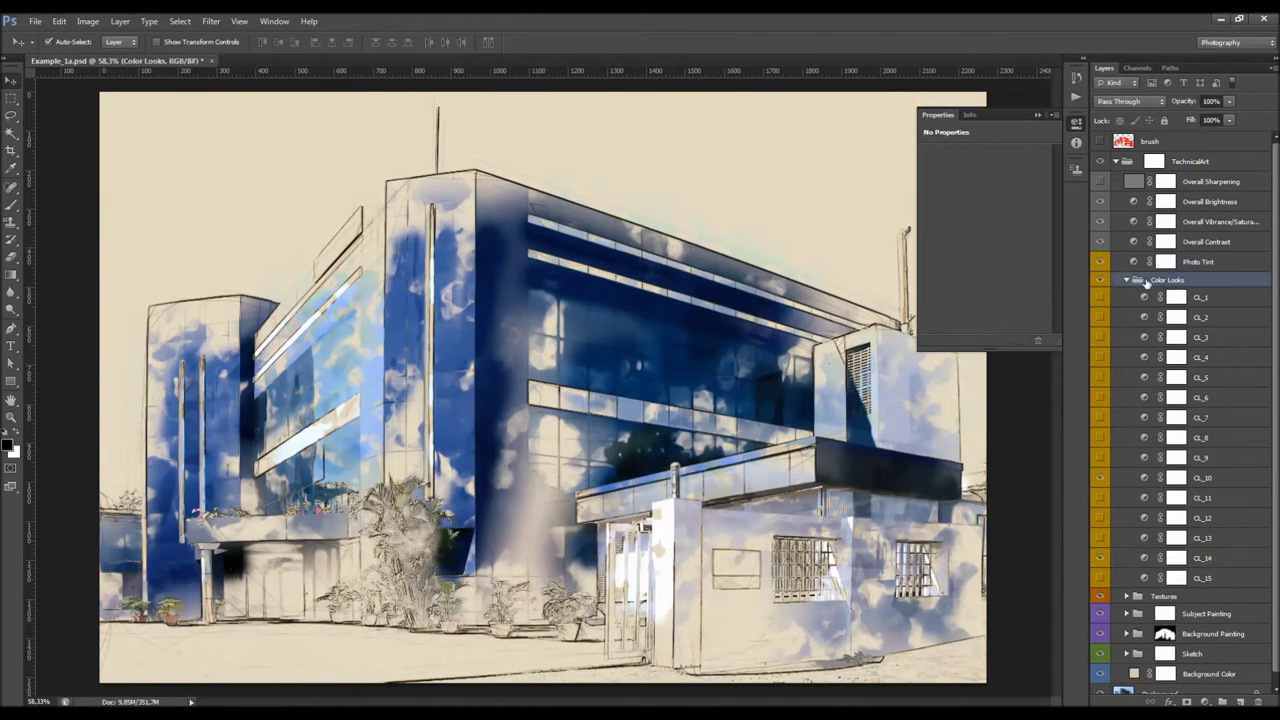
left_click(1127, 280)
left_click(1150, 297)
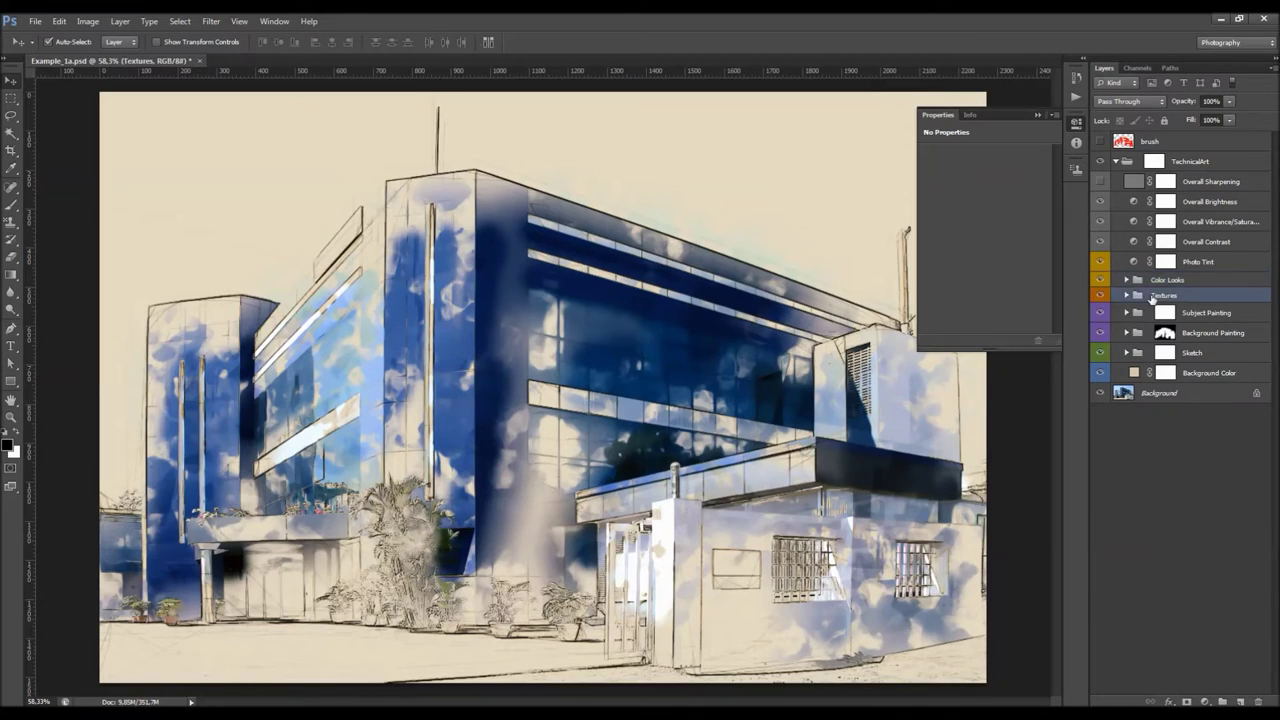
left_click(1127, 297)
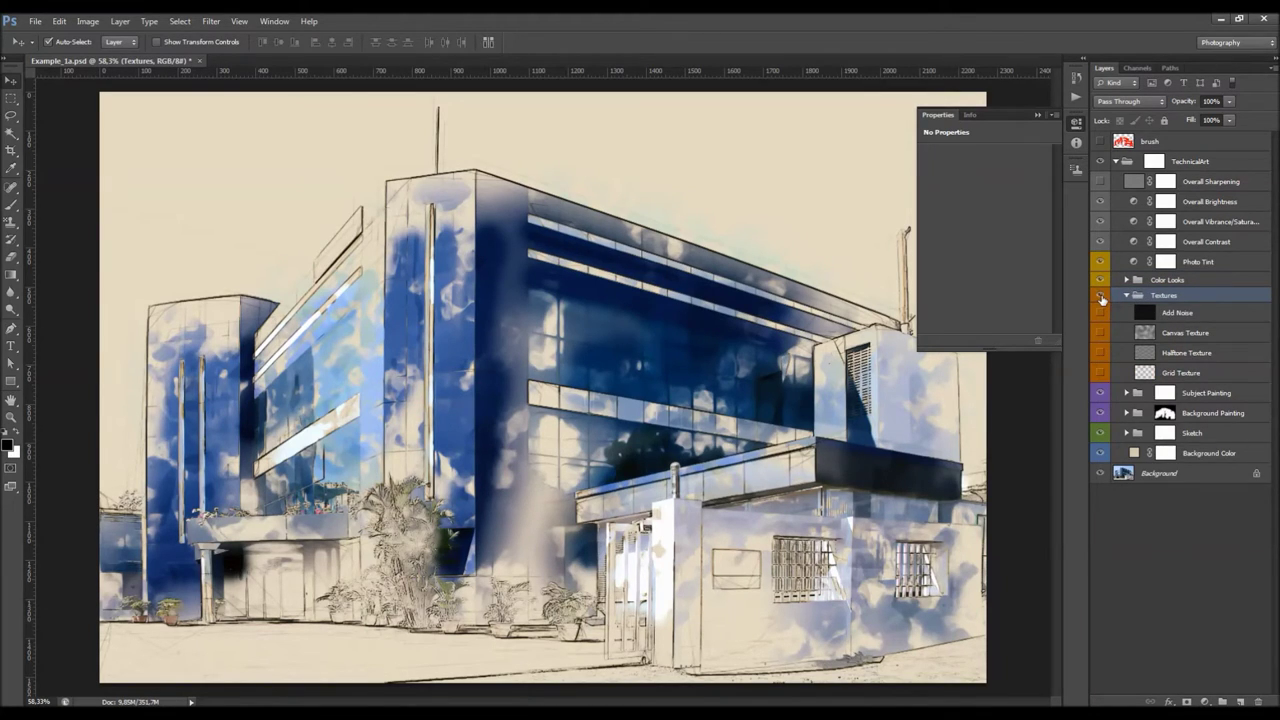
Step: Preview the Add Noise, Canvas Texture, Halftone Texture and Grid Texture layers one by one, leaving them hidden
left_click(1148, 319)
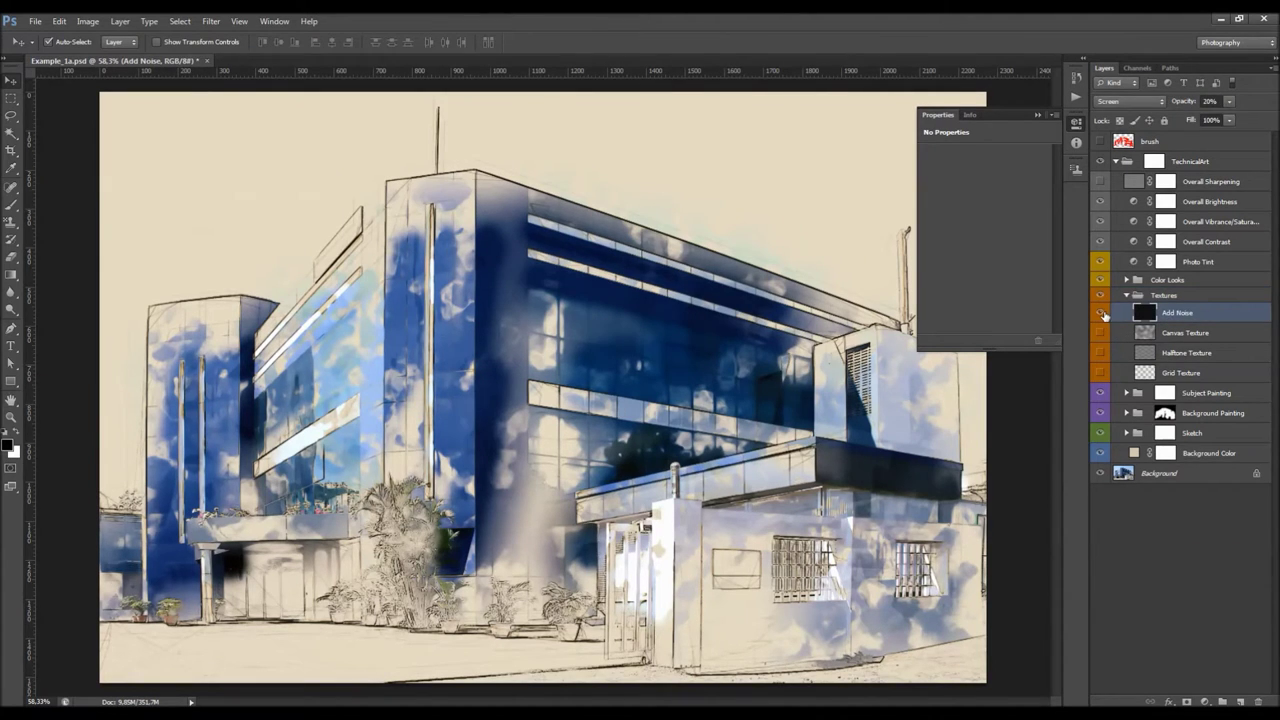
left_click(1125, 337)
left_click(1125, 353)
left_click(1125, 372)
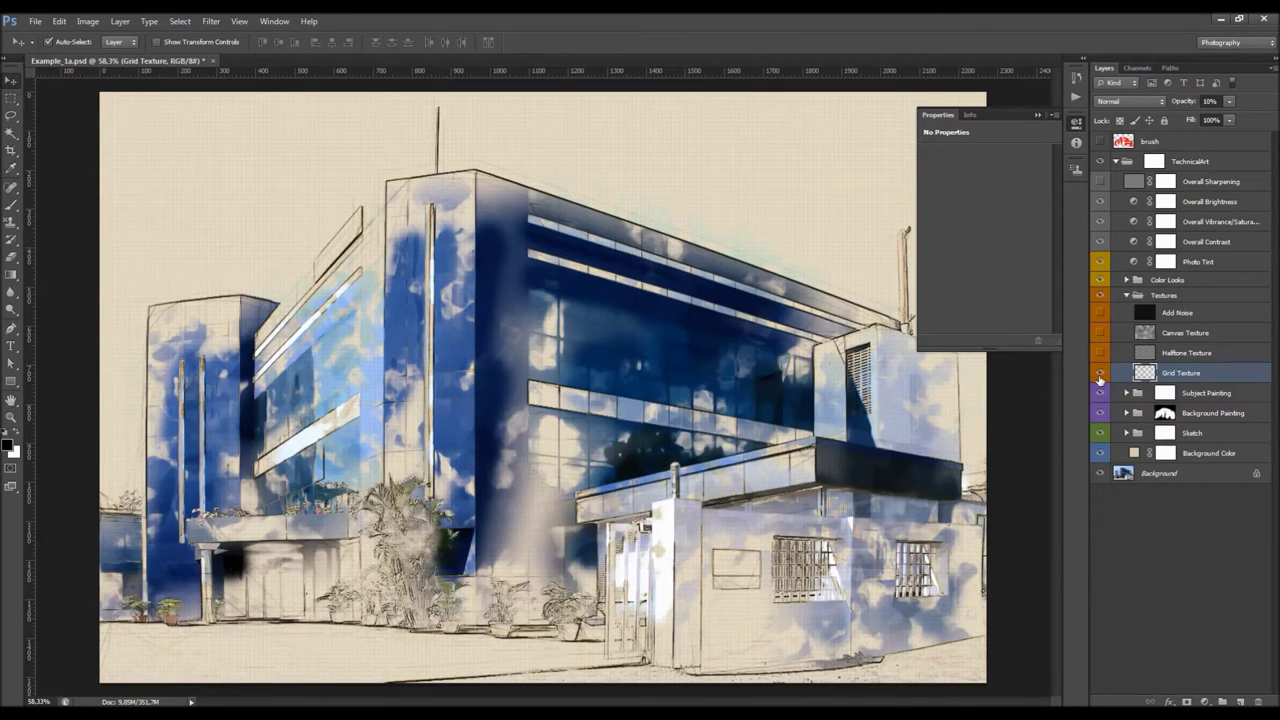
left_click(1101, 374)
Step: Show the Add Noise layer and adjust its opacity
left_click(1184, 314)
left_click(1099, 314)
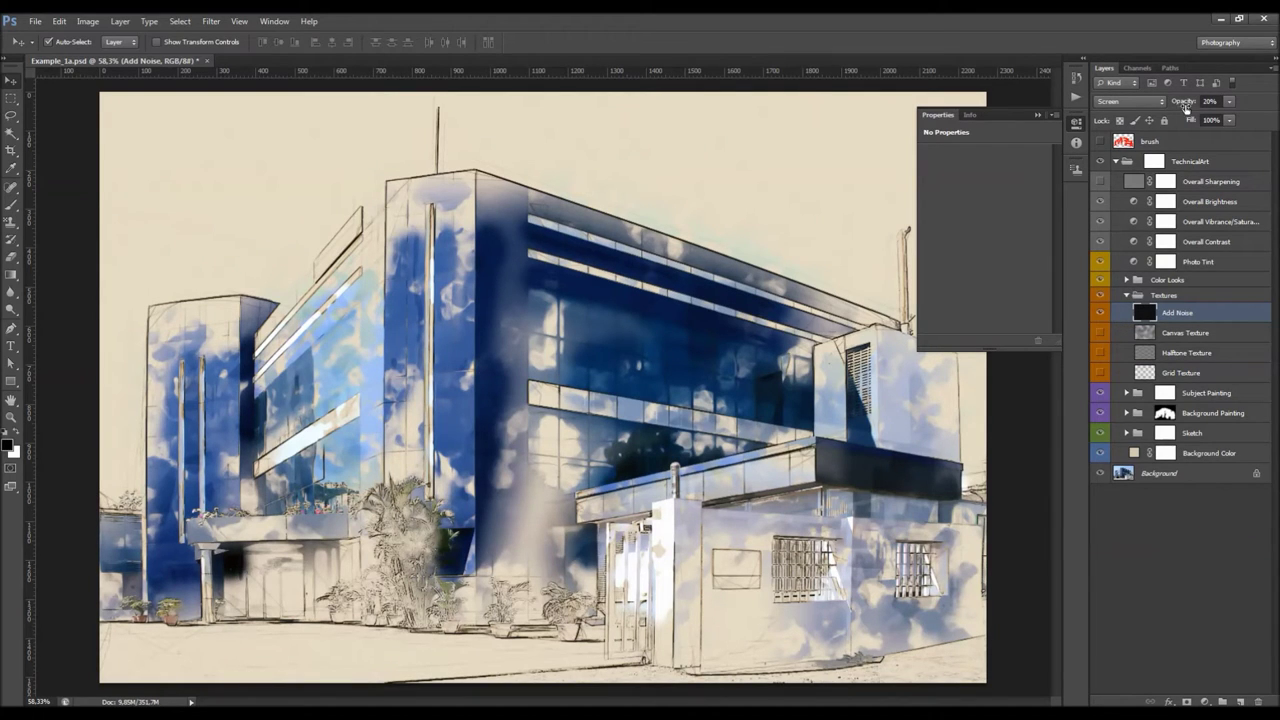
left_click_drag(1185, 107, 1099, 313)
Step: Show the Canvas Texture layer and set its opacity to 44%
left_click(1099, 333)
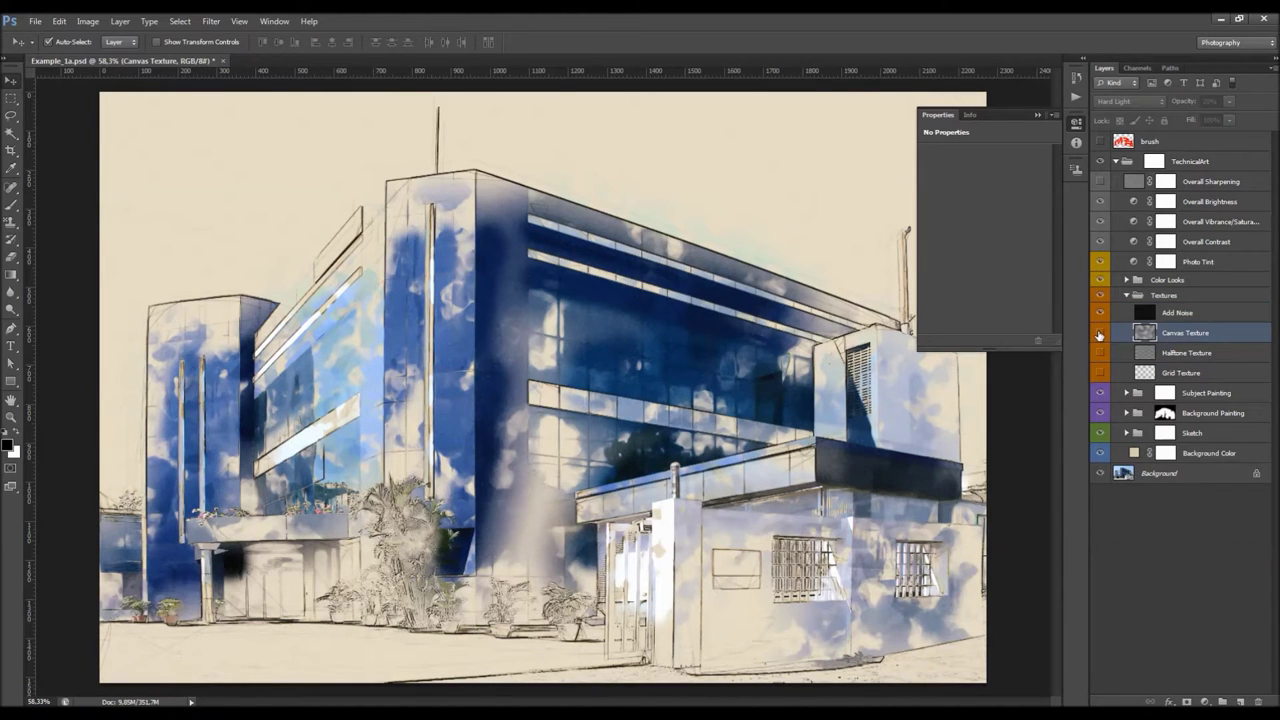
left_click(1099, 333)
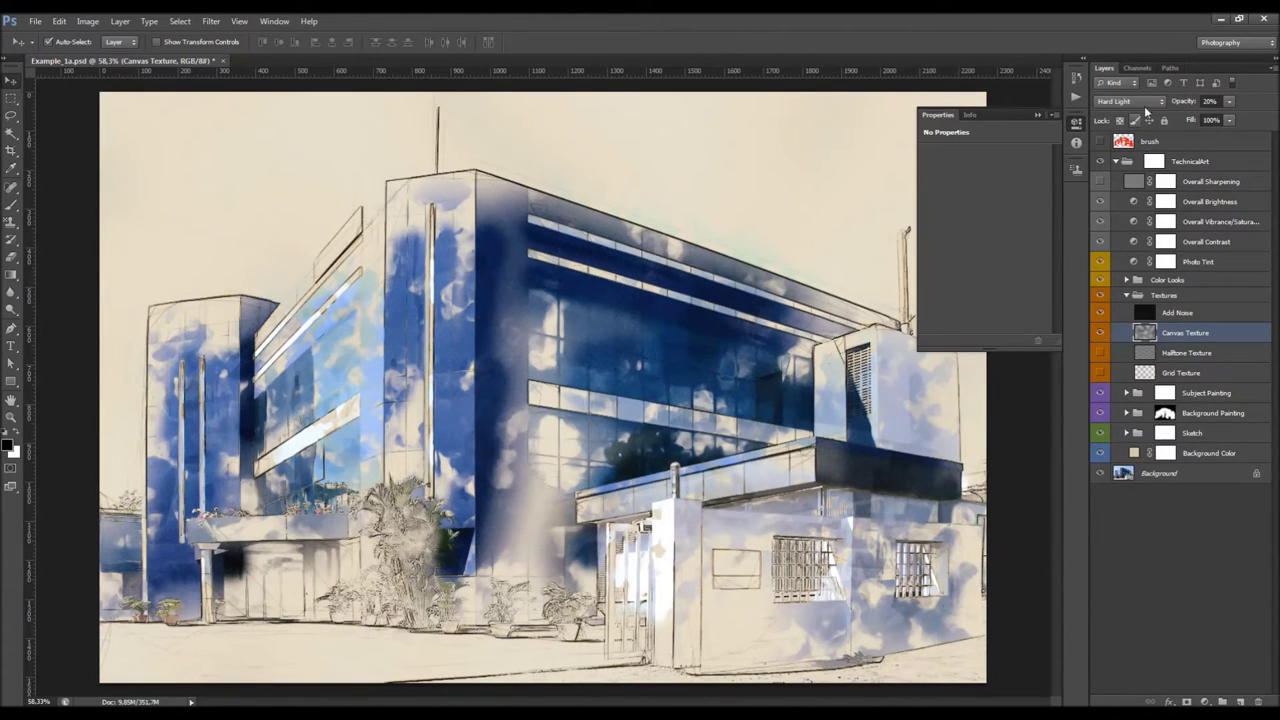
left_click(1210, 101)
type("100")
key("Return")
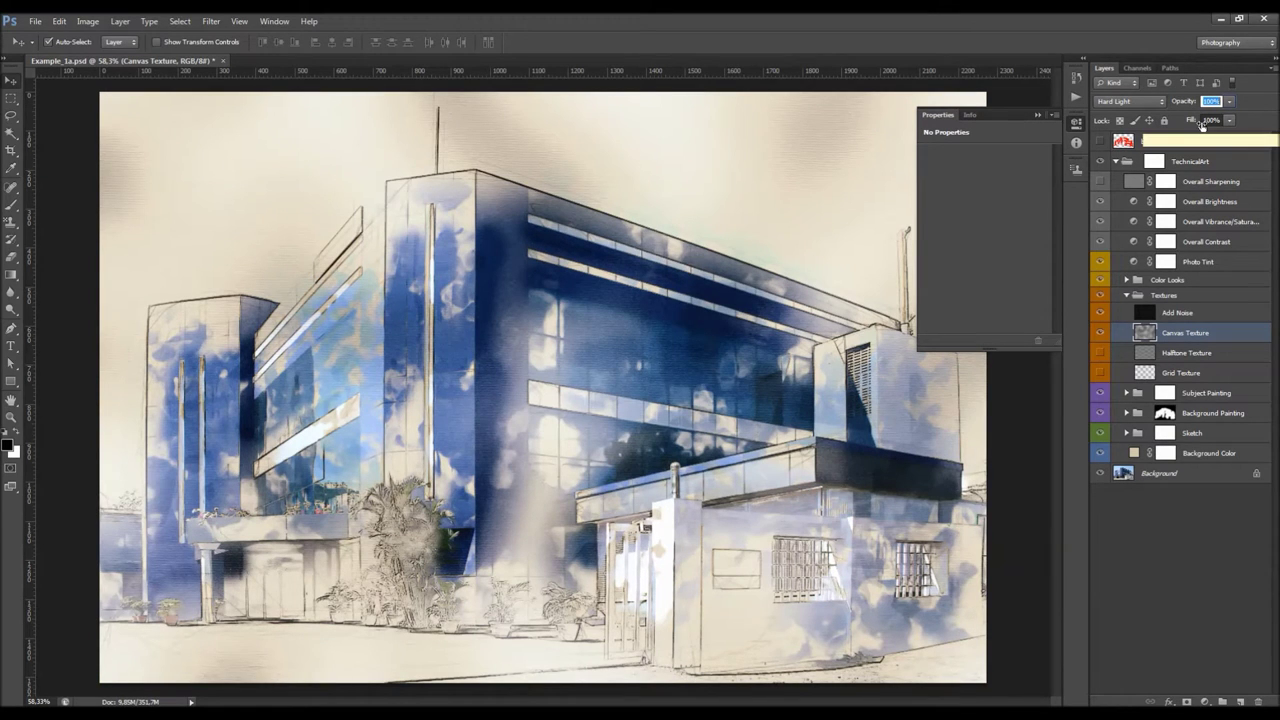
type("31")
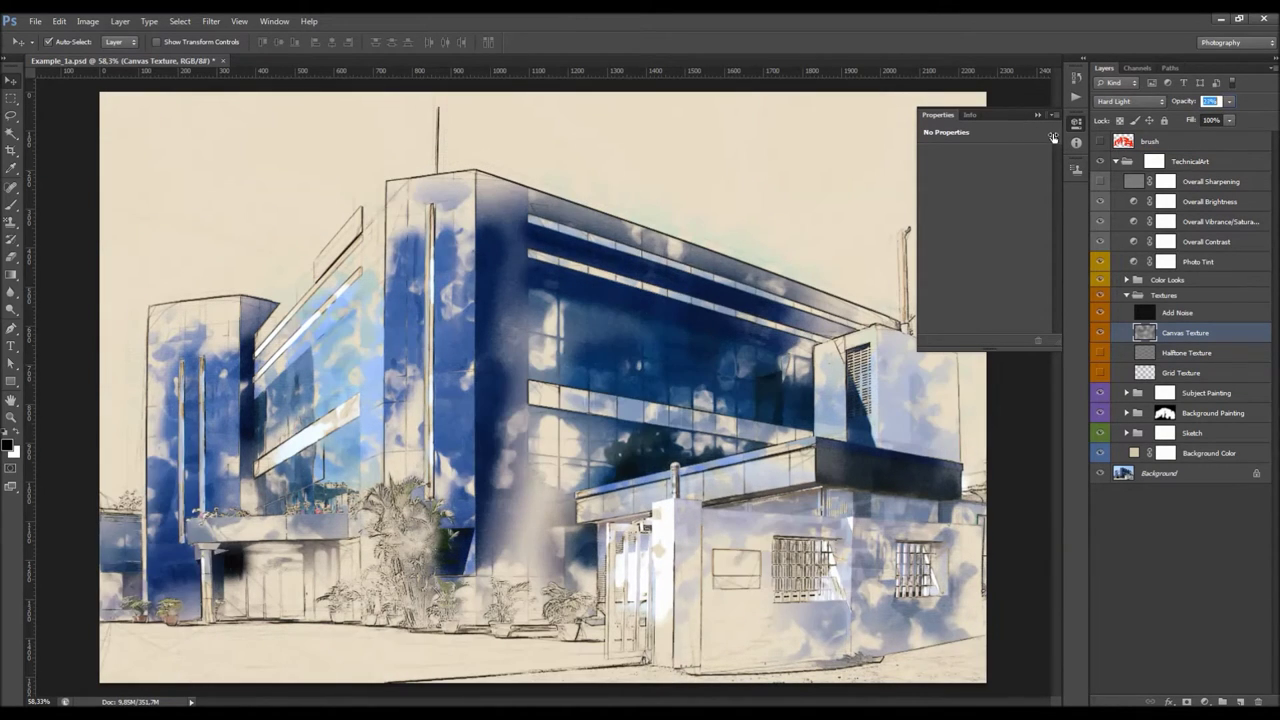
type("44")
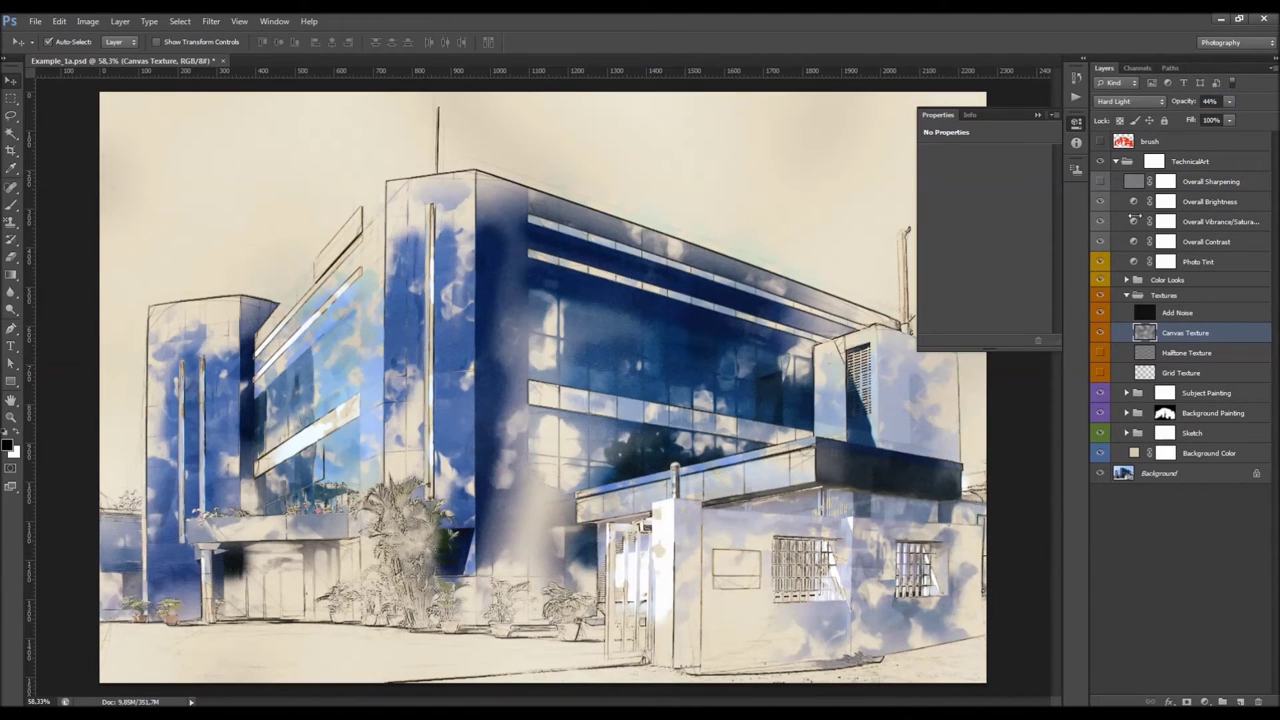
Step: Show the Halftone Texture layer and raise its opacity so the dot pattern stands out
left_click(1170, 349)
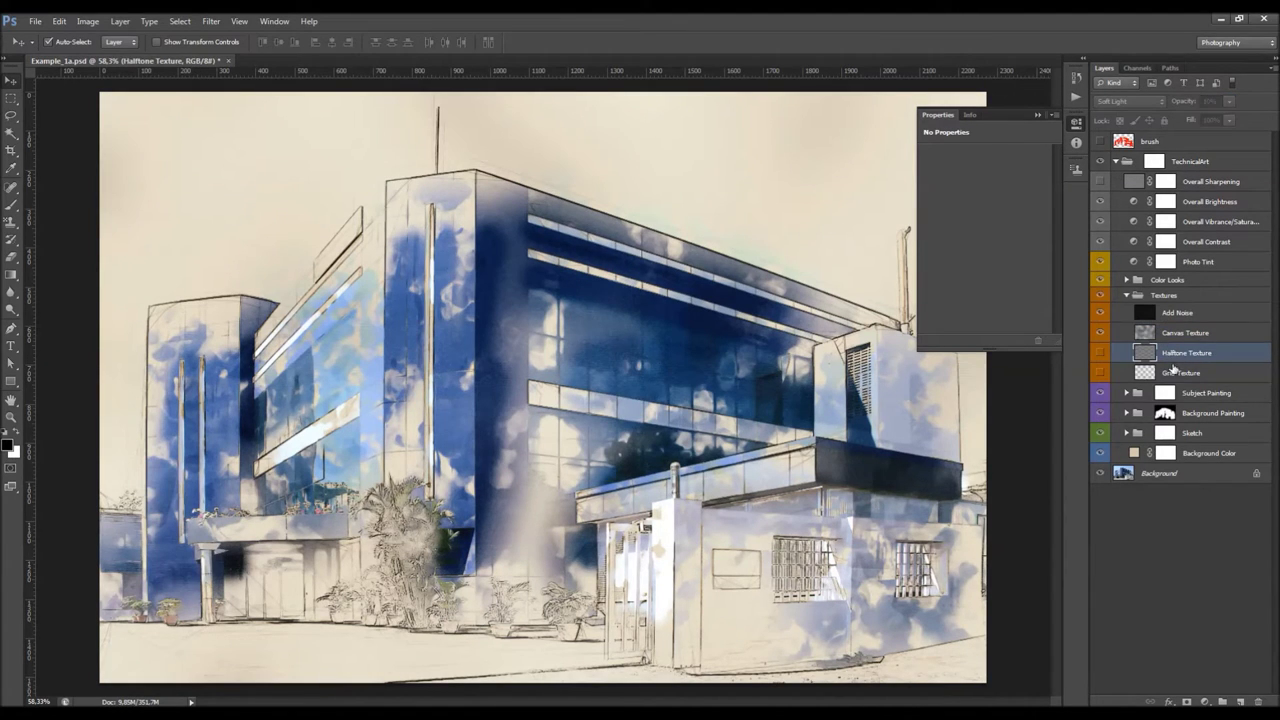
left_click(1101, 355)
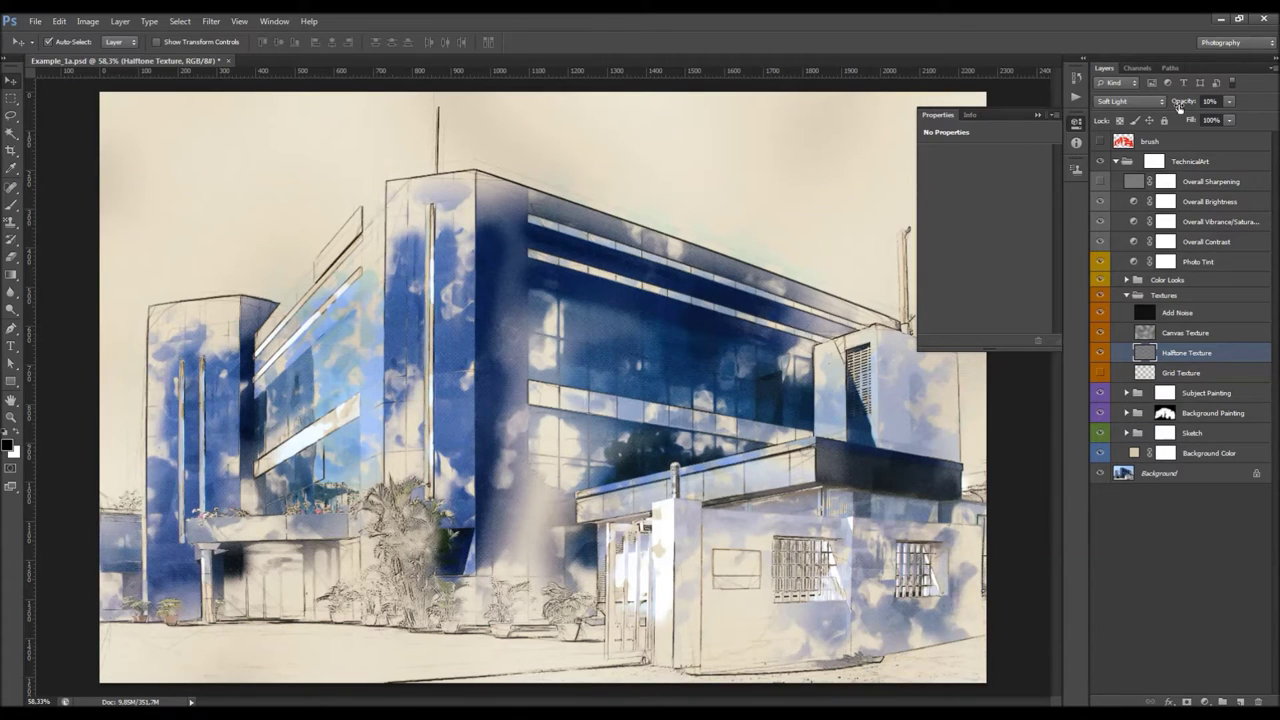
left_click_drag(1180, 106, 1187, 108)
Step: Collapse the Textures group and examine the Subject Painting group by toggling its visibility and outlining the brushed area as a selection
left_click(1199, 397)
left_click(1127, 297)
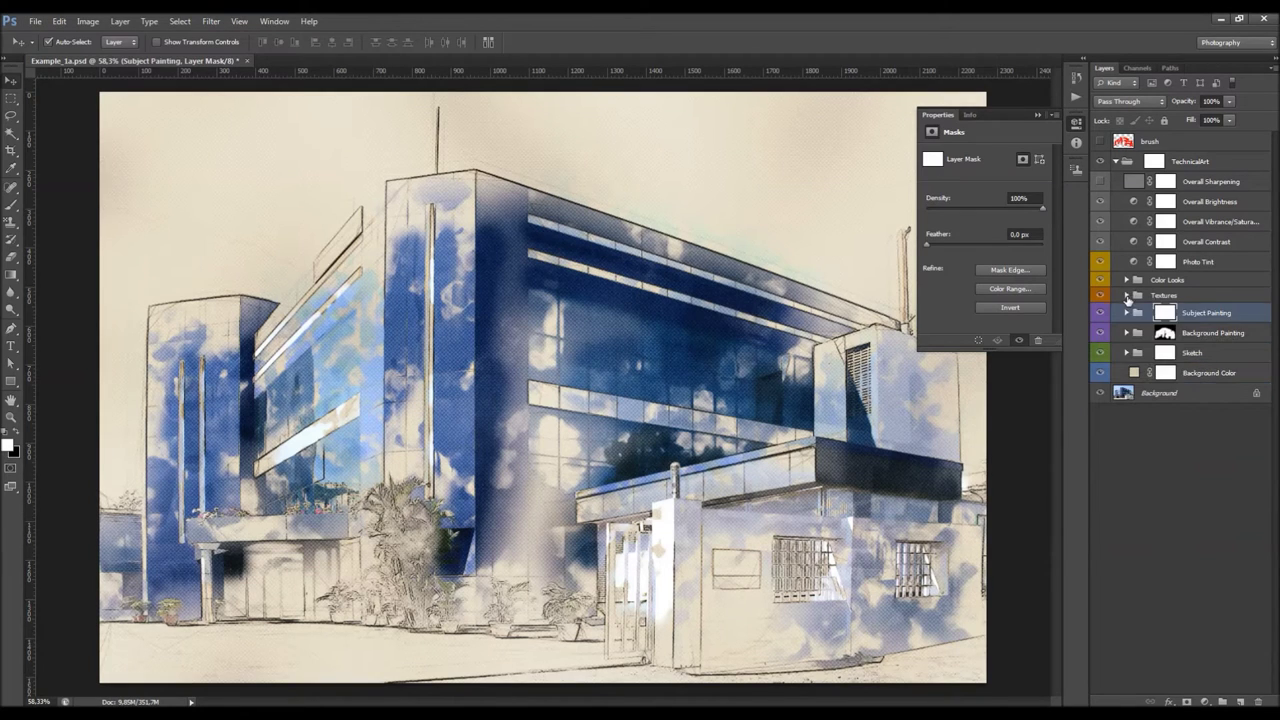
left_click(1100, 313)
left_click(1100, 313)
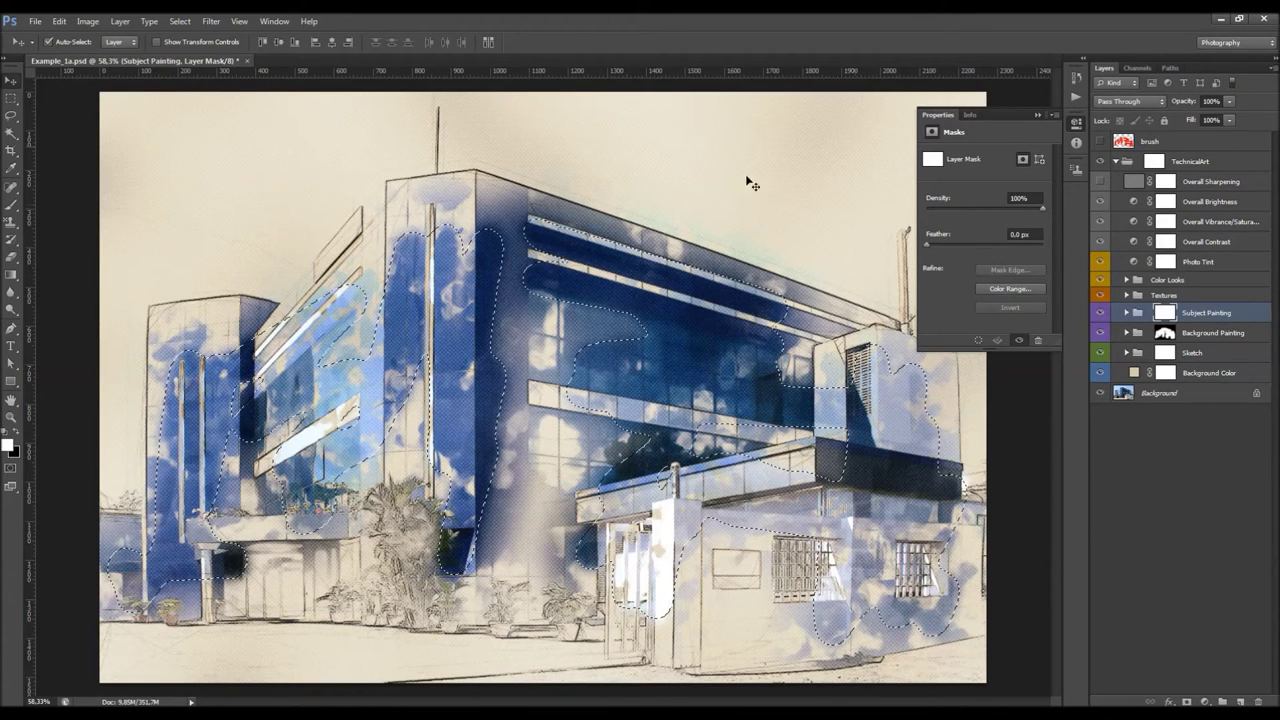
left_click(1100, 313)
left_click(1100, 313)
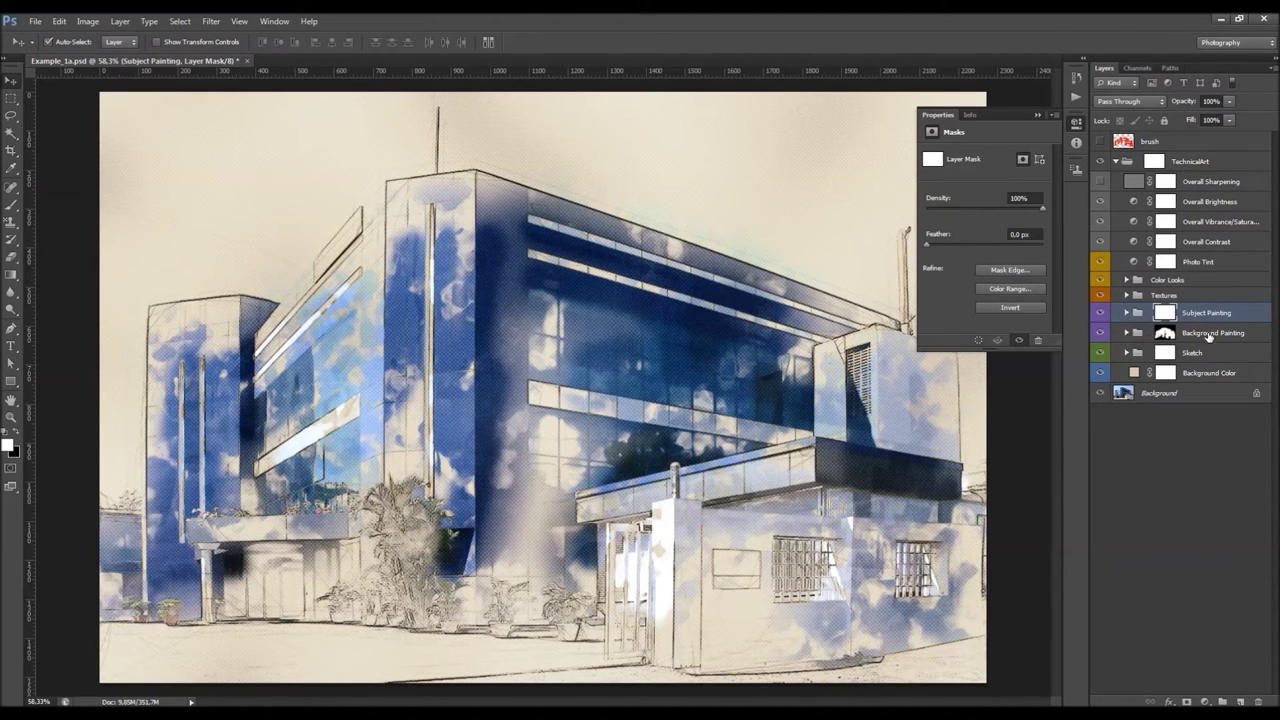
Step: Examine the Background Painting group by toggling its visibility and briefly expanding its contents
left_click(1210, 334)
left_click(1100, 333)
left_click(1100, 333)
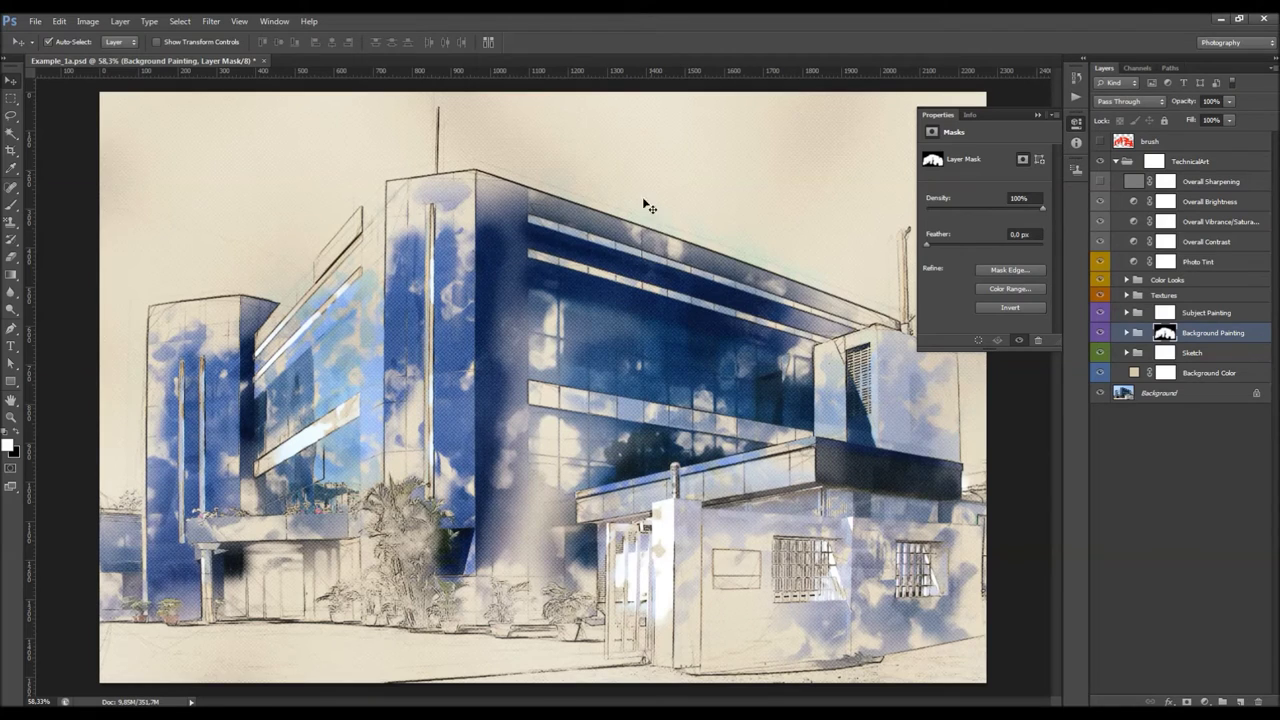
left_click(1127, 333)
left_click(1127, 333)
Step: Expand the Subject Painting group and move the Paint More Areas layer above SP_1
left_click(1190, 313)
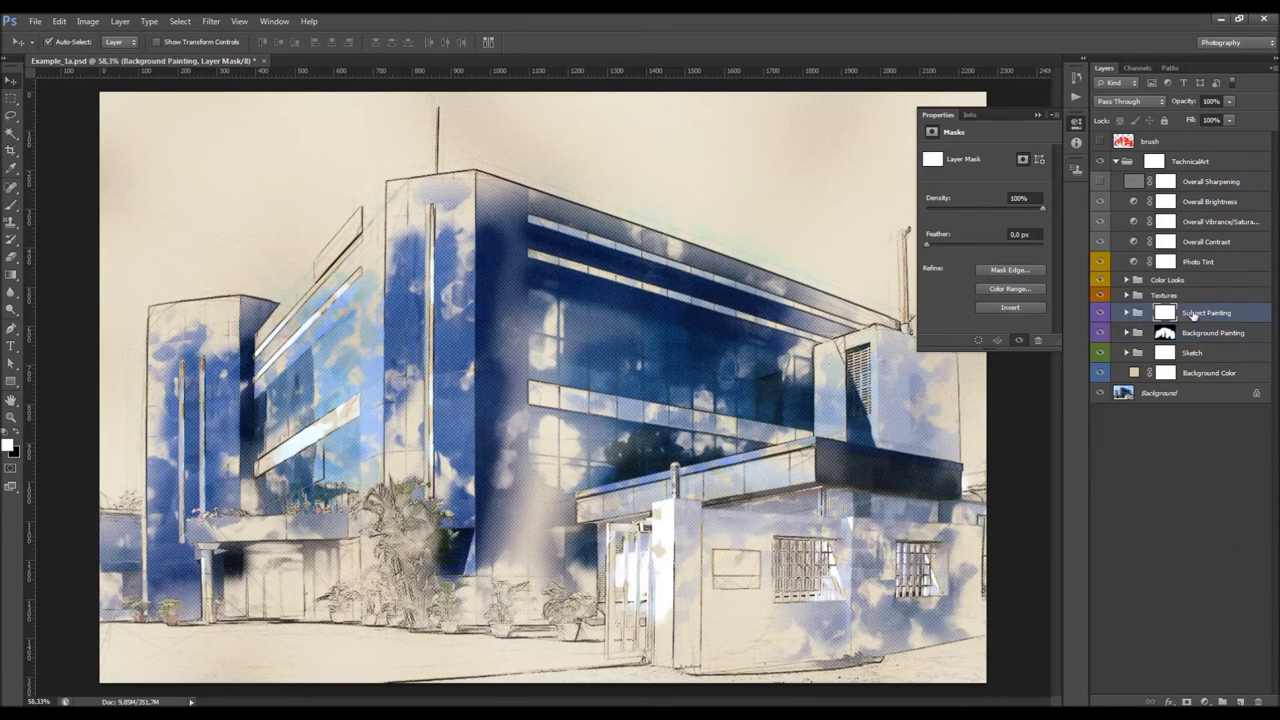
left_click(1127, 313)
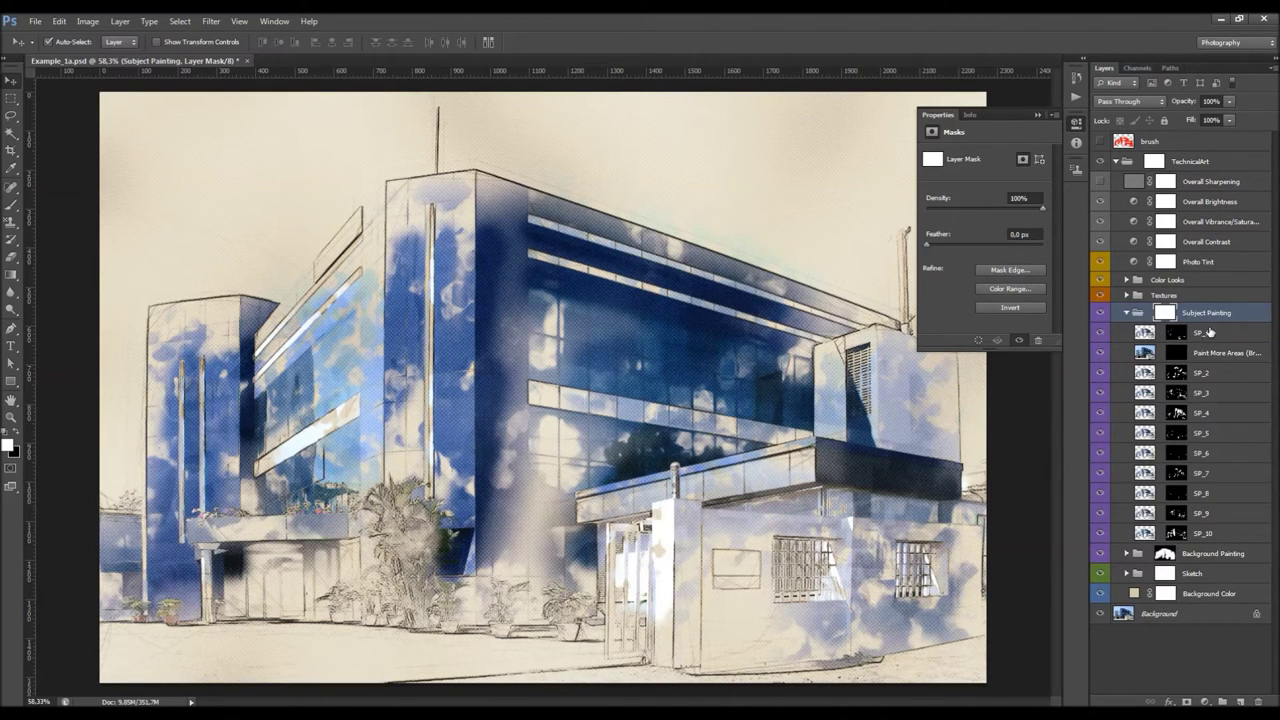
left_click(1208, 334)
left_click(1219, 351)
left_click_drag(1219, 351, 1230, 312)
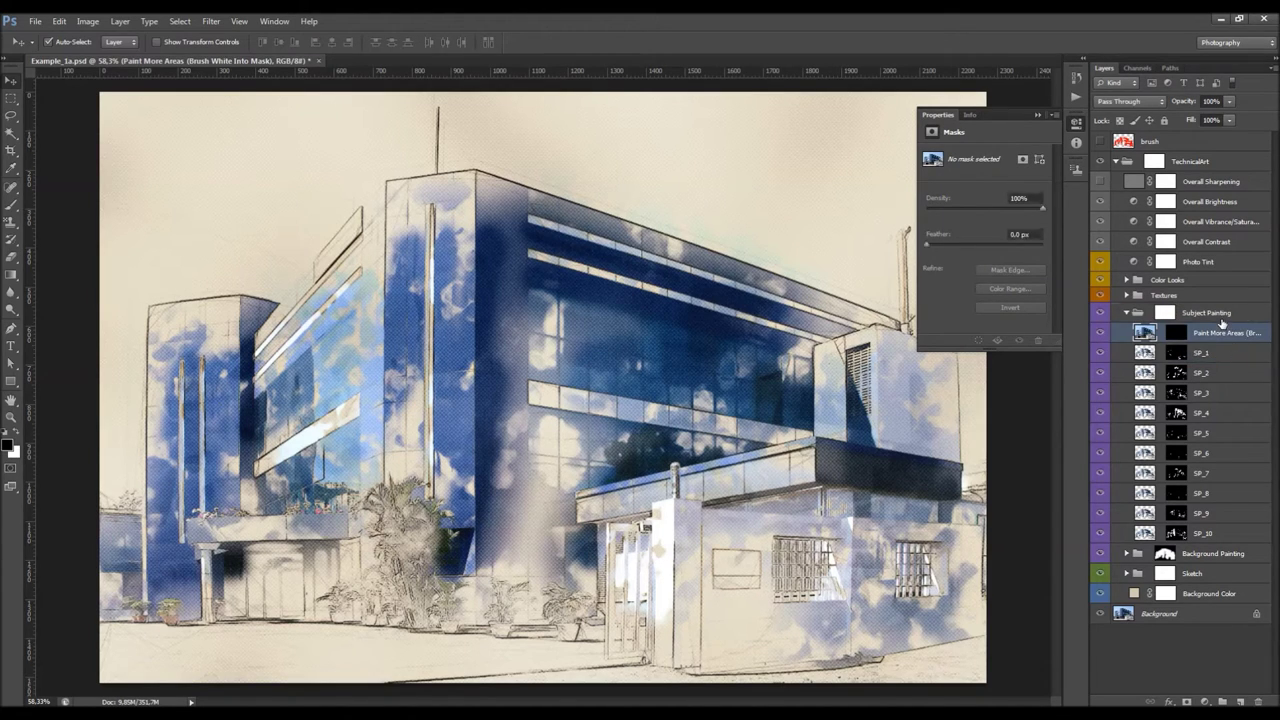
Step: Go through the SP layers of the Subject Painting group one by one, returning to SP_1
key("alt+bracketleft")
key("alt+bracketleft")
key("alt+bracketleft")
key("alt+bracketleft")
key("alt+bracketleft")
key("alt+bracketleft")
key("alt+bracketleft")
key("alt+bracketleft")
key("alt+bracketleft")
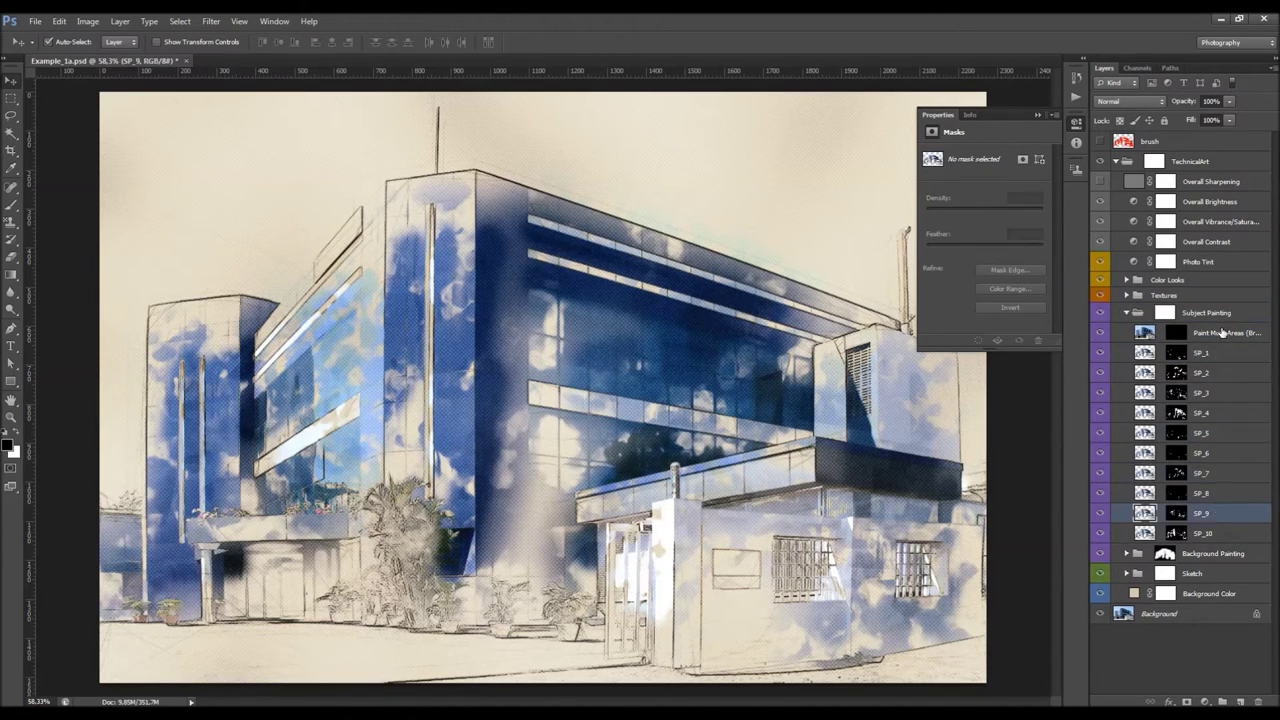
left_click(1210, 355)
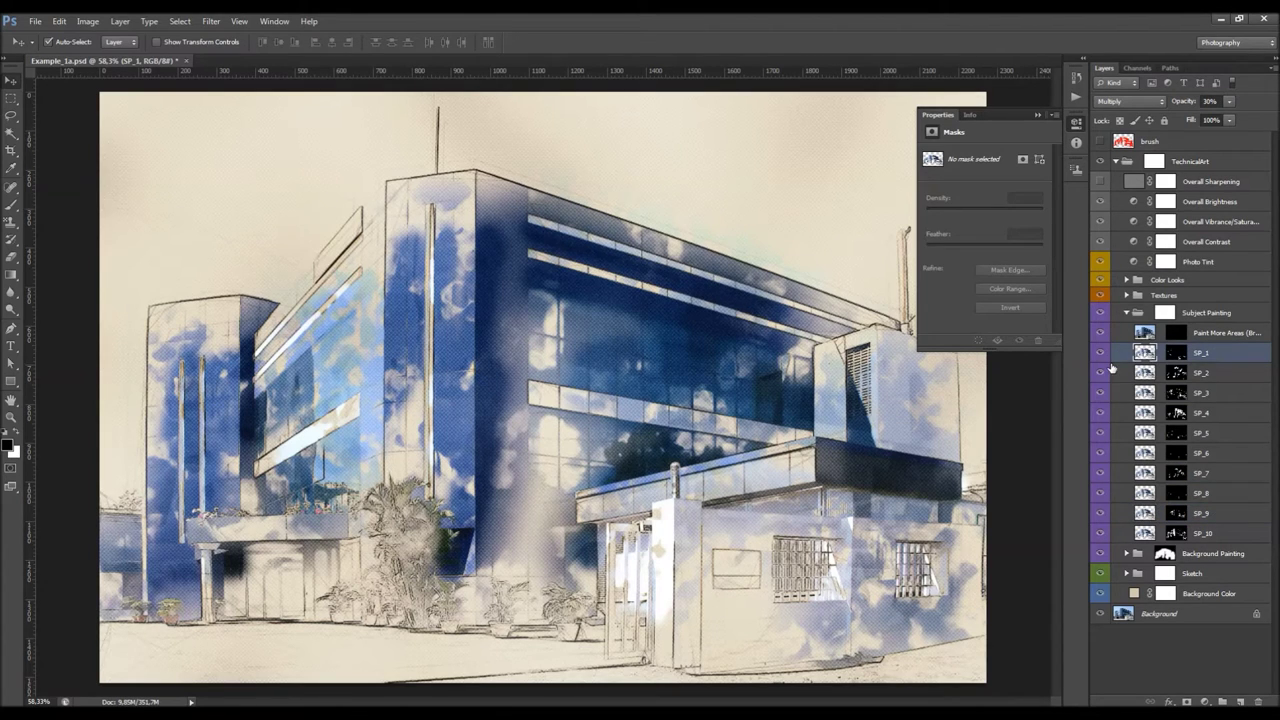
Step: Check the effect of the middle SP layers by switching their visibility off and on, and hide the Background Painting group
left_click(1228, 436)
left_click_drag(1100, 434, 1100, 507)
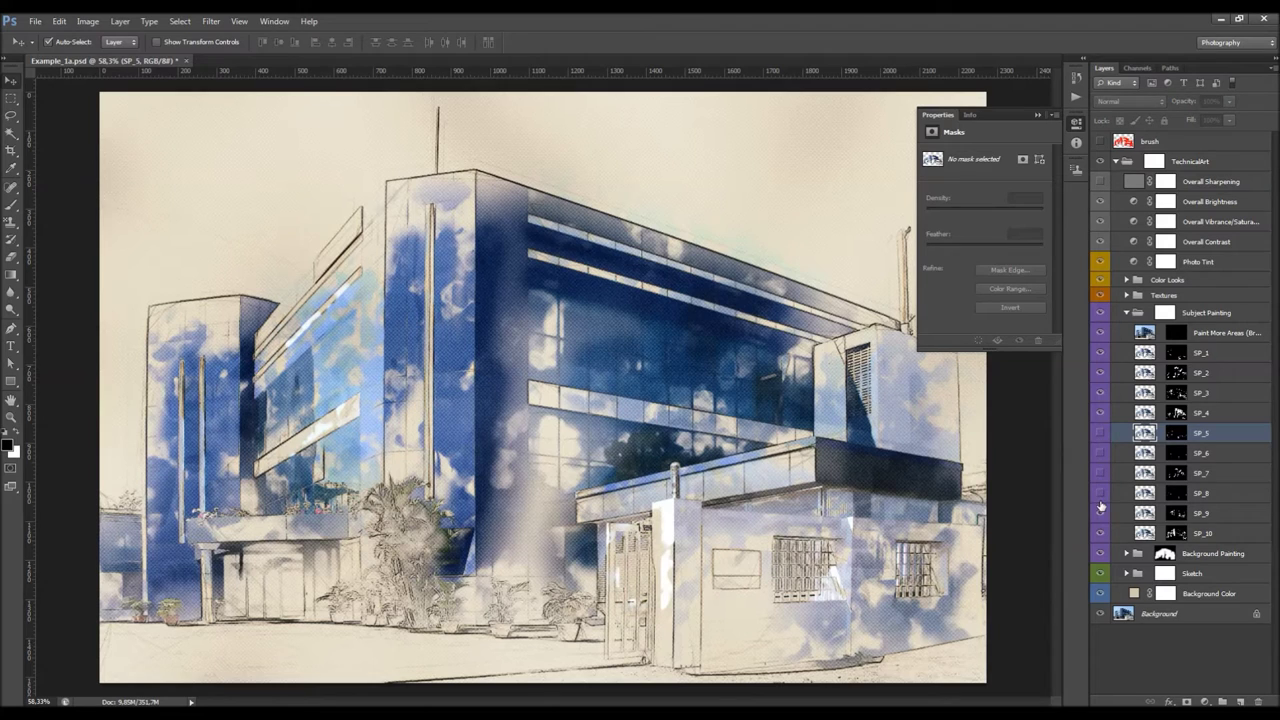
left_click(1100, 414)
left_click_drag(1100, 412, 1100, 495)
left_click(1100, 553)
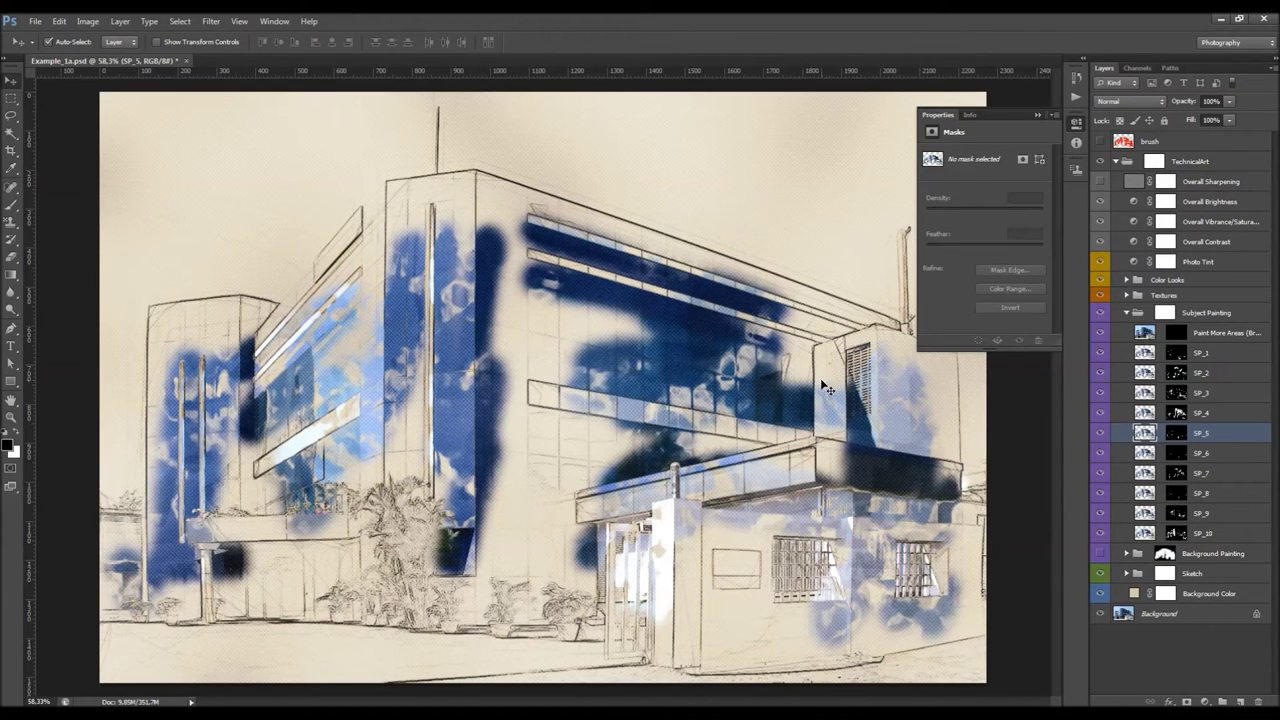
Step: Examine individual SP layers against the brushed area by outlining the brush layer's content as a selection, and clear the selection
left_click(1199, 372)
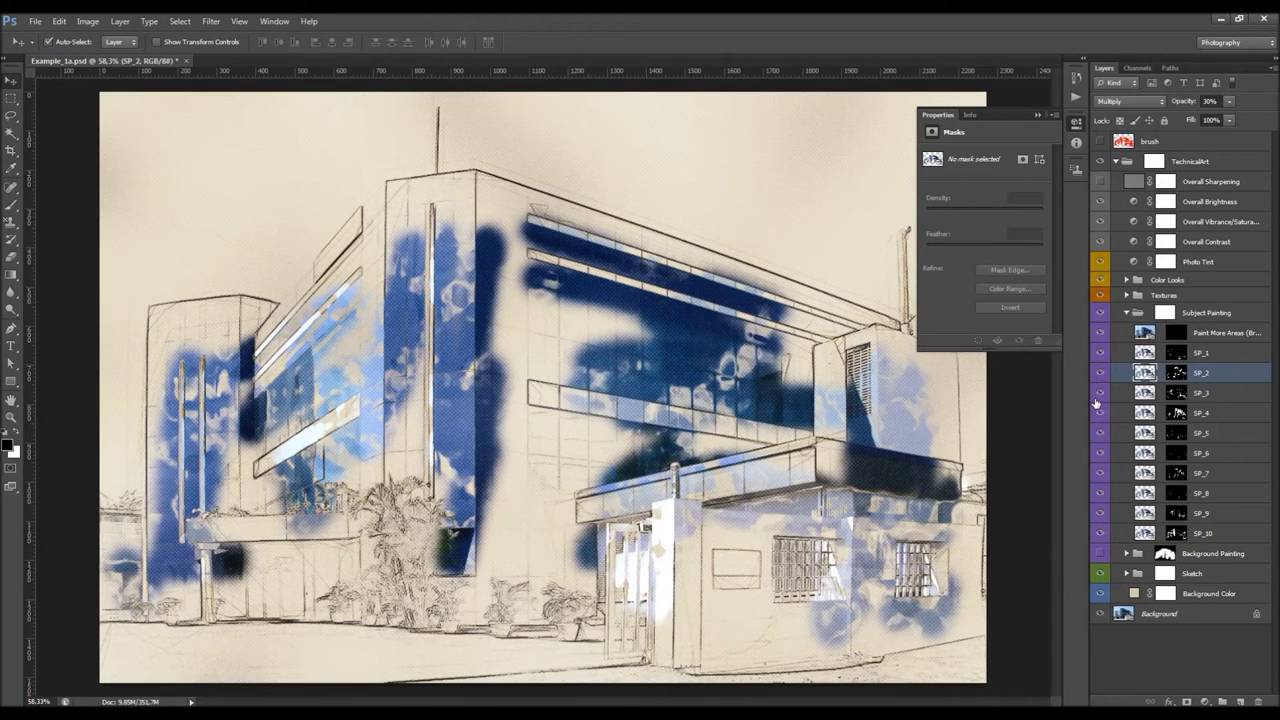
left_click(1100, 397)
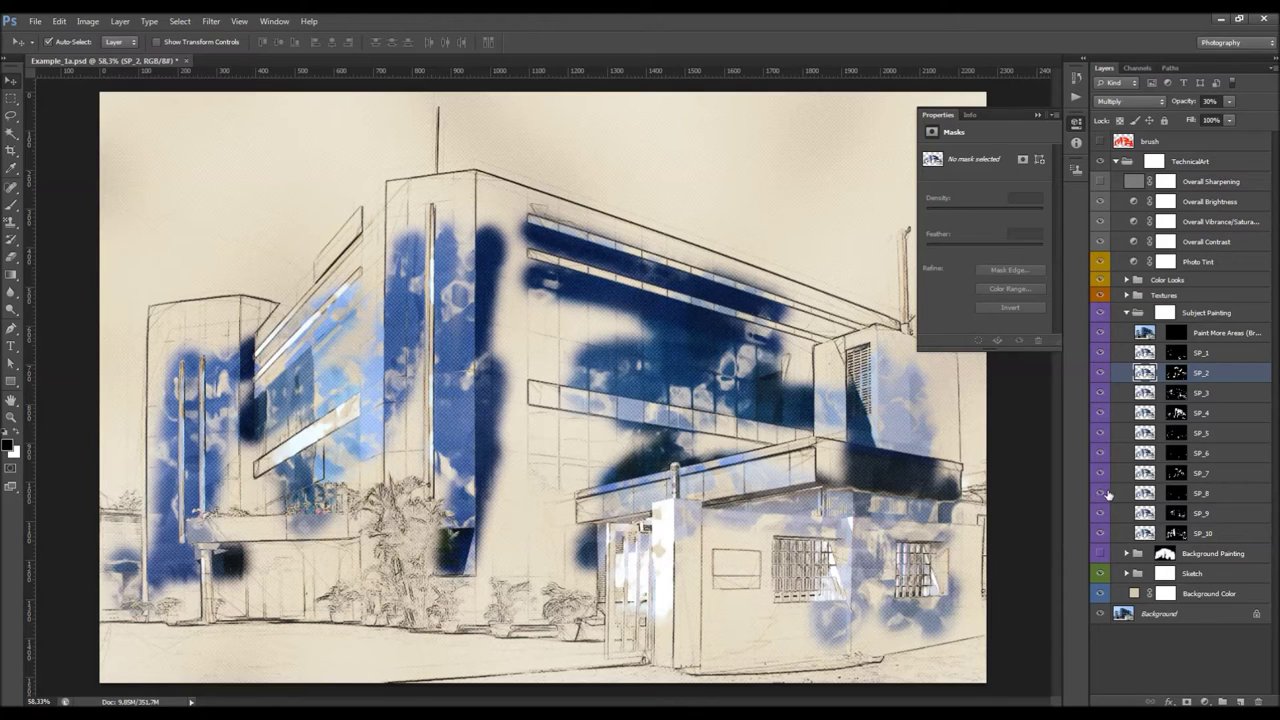
left_click(1241, 455)
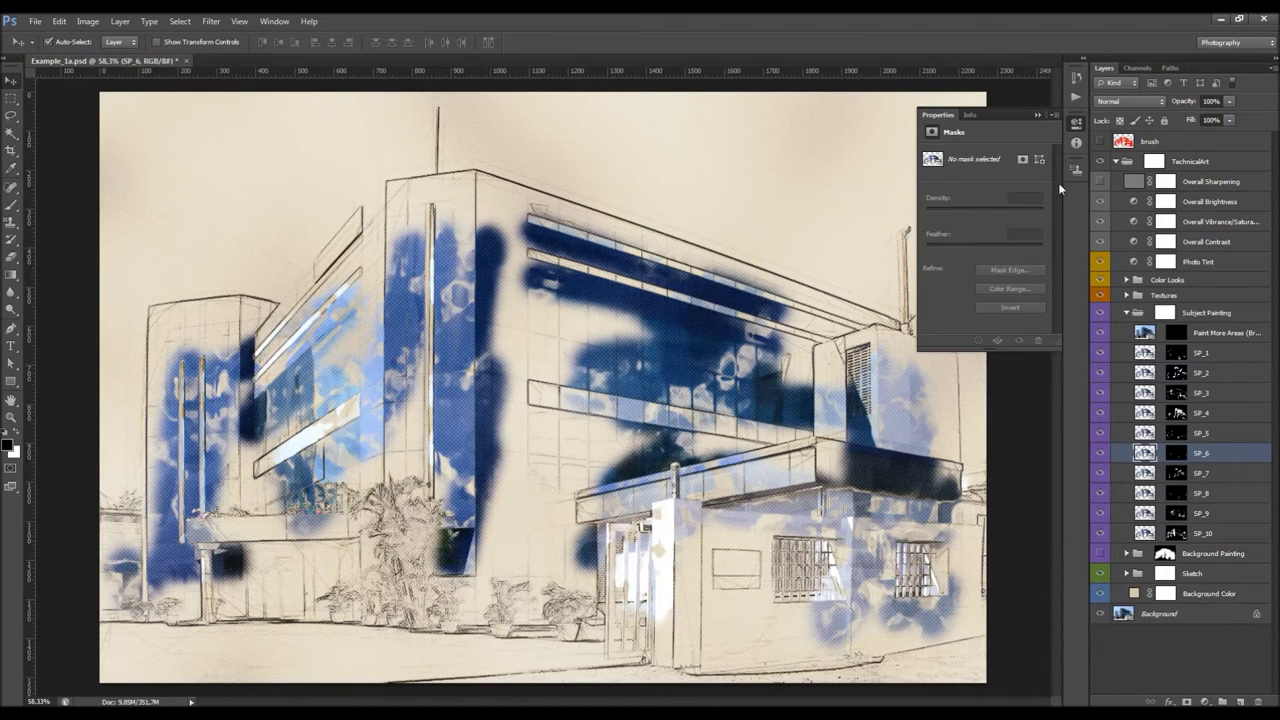
left_click(1124, 142, "ctrl")
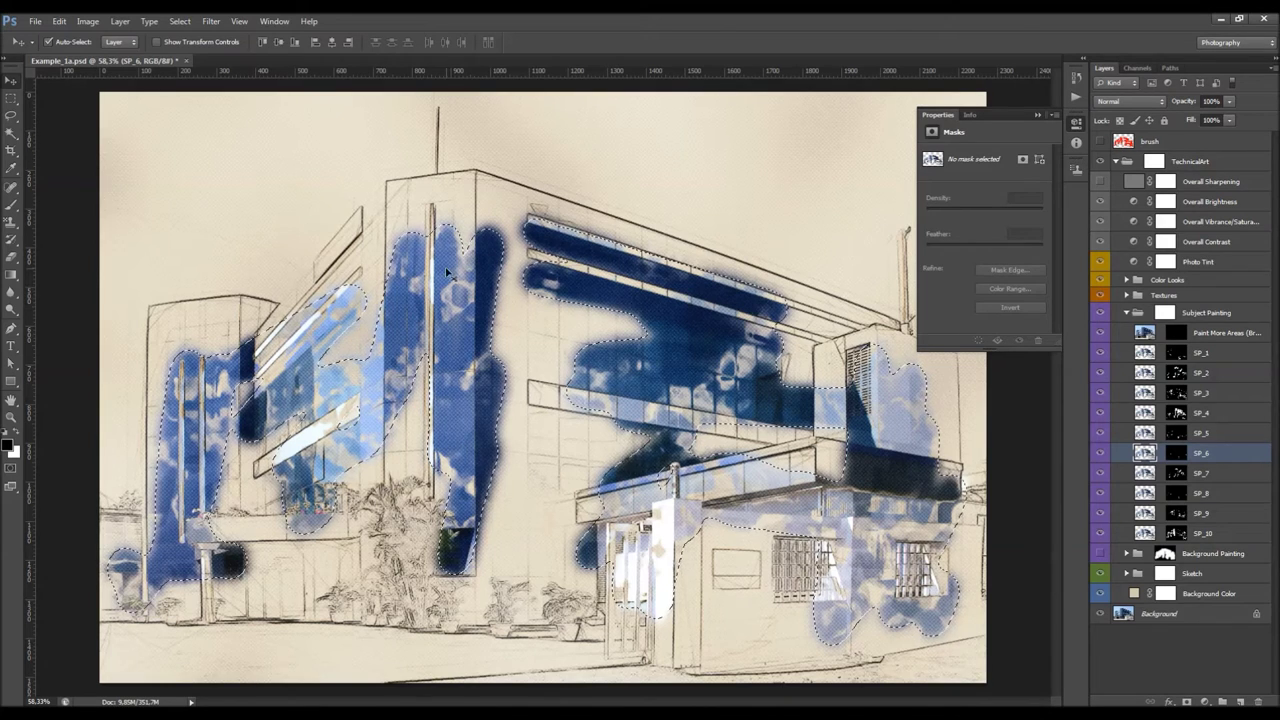
key("ctrl+d")
left_click(1202, 494)
left_click(1202, 513)
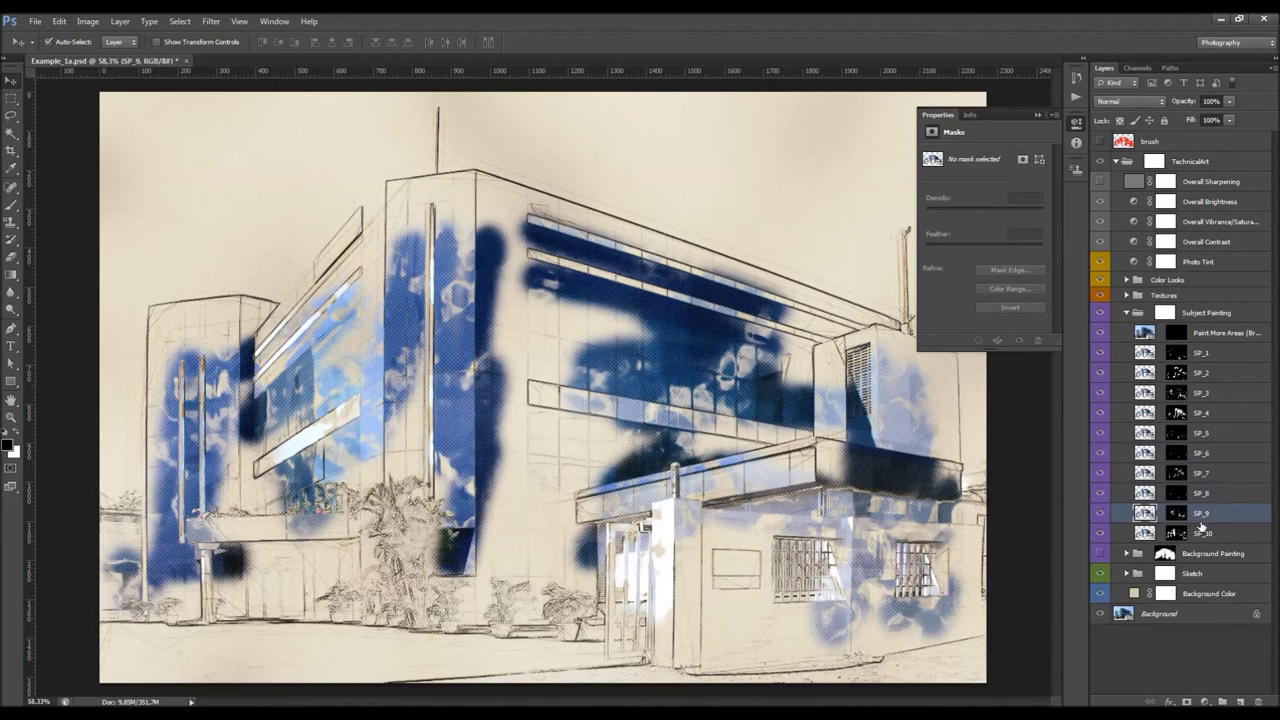
Step: Try painting white on the SP_5 layer mask along the building's front corner column, and undo the stroke
left_click(1178, 434)
key("b")
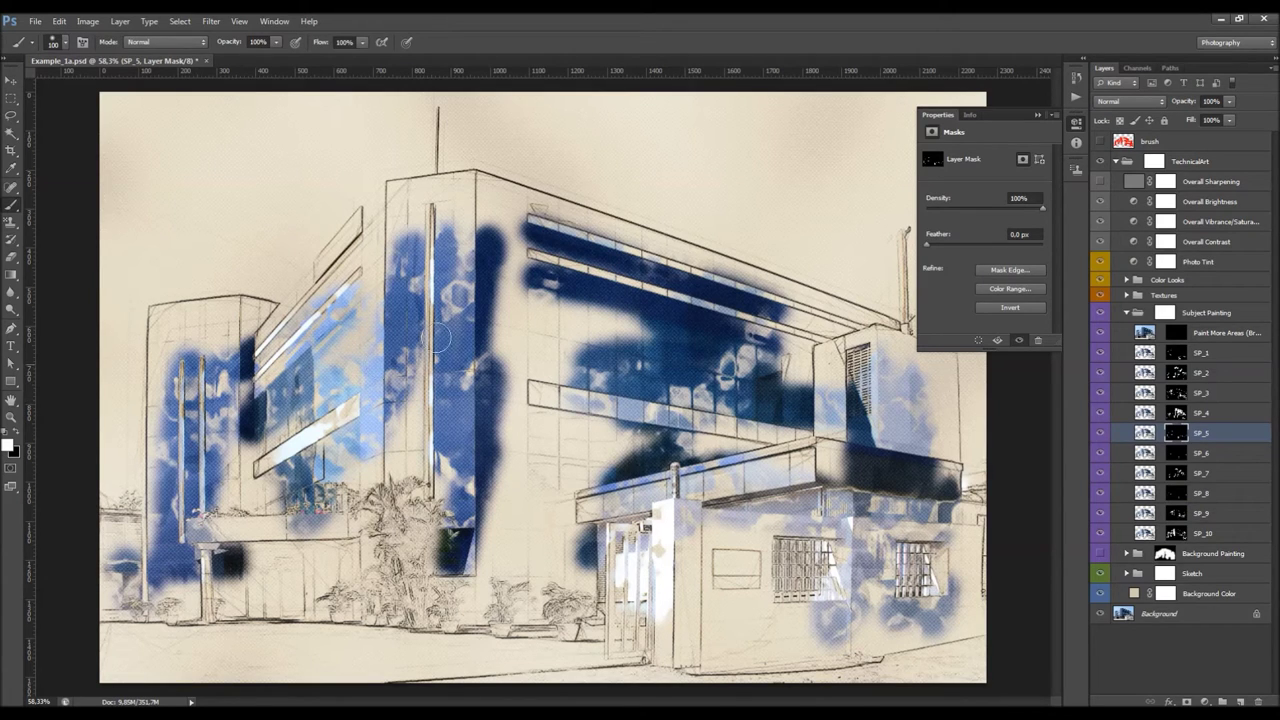
mouse_move(455, 318)
left_mouse_down()
mouse_move(466, 408)
mouse_move(467, 317)
mouse_move(487, 296)
mouse_move(457, 222)
left_mouse_up()
key("ctrl+z")
key("v")
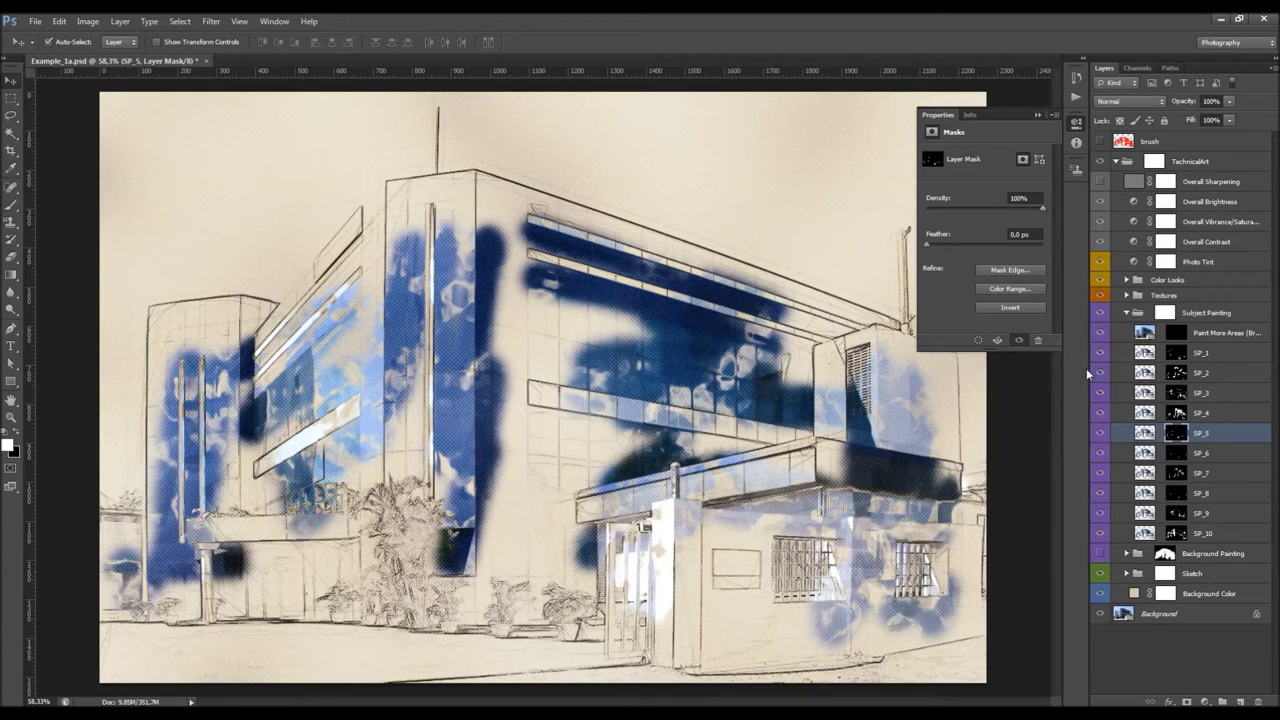
Step: Compare the blend modes of the painting layers from SP_4 down with those of SP_1 to SP_3
left_click(1200, 412)
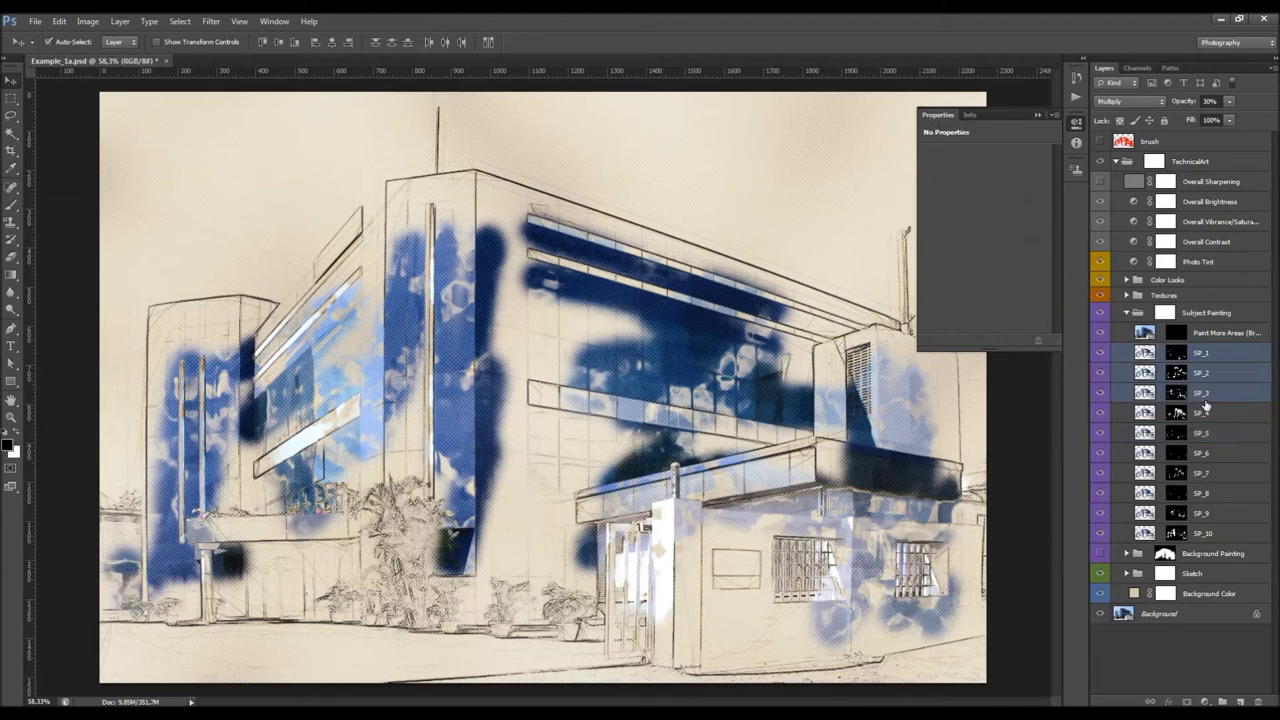
left_click(1205, 472)
left_click(1205, 513)
left_click(1205, 533)
left_click(1210, 412)
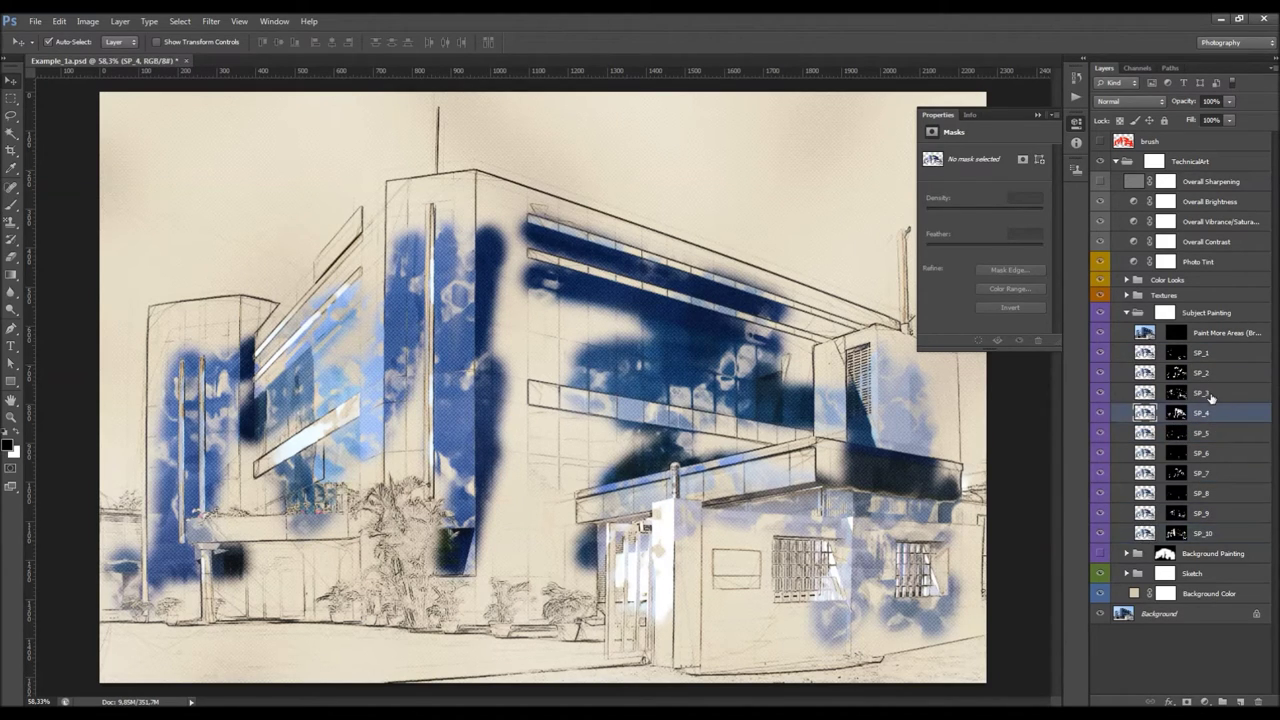
left_click(1212, 393)
left_click(1215, 356, "shift")
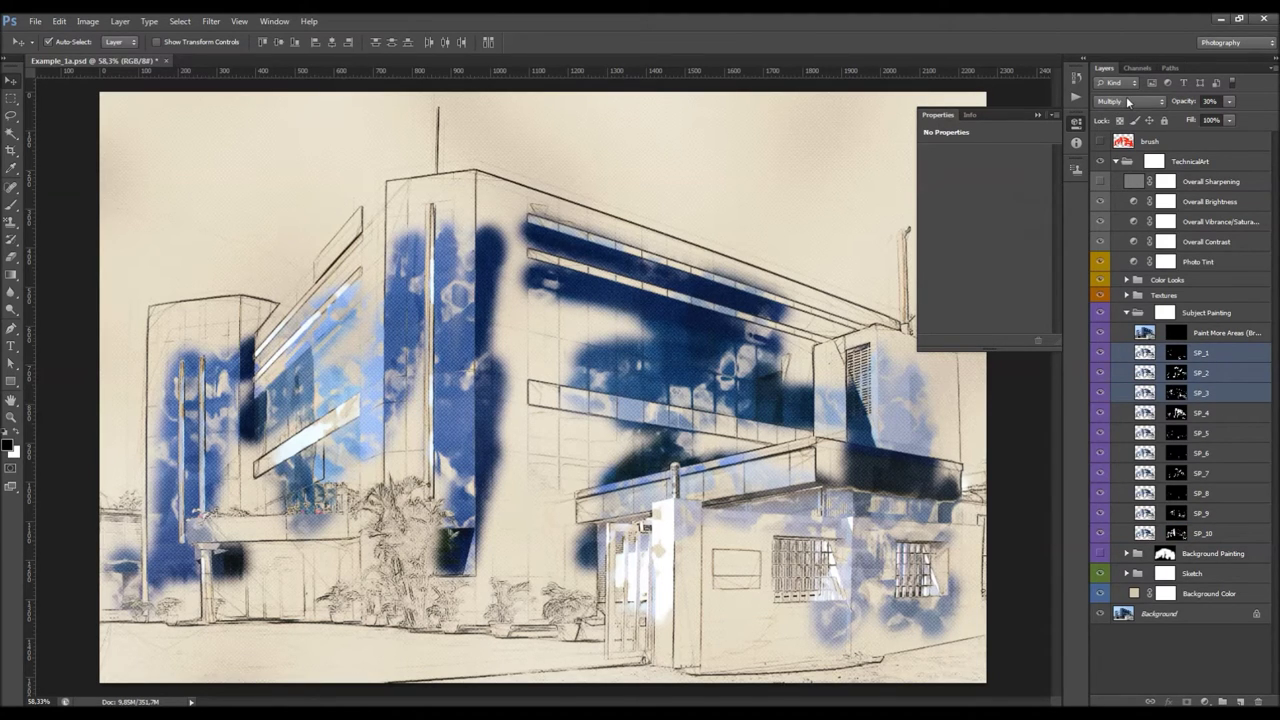
Step: Set the SP_1 layer's opacity to 47%
left_click(1210, 354)
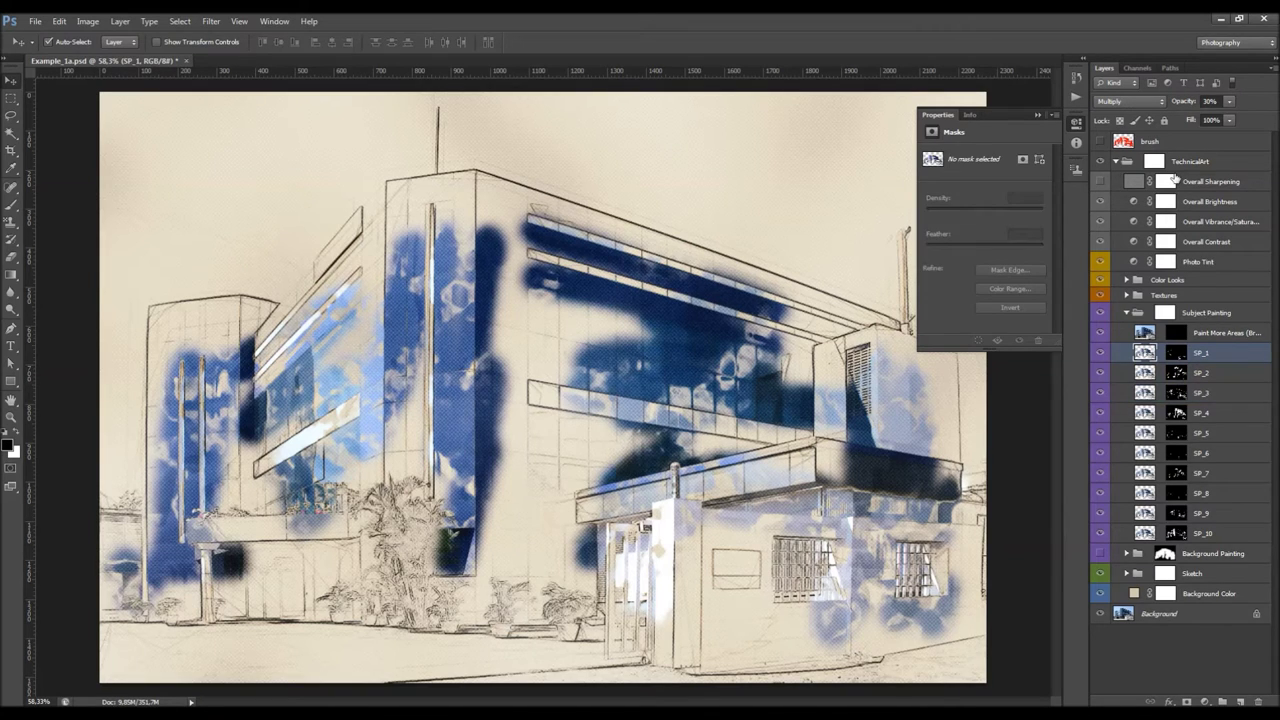
left_click(1180, 101)
type("40")
key("Return")
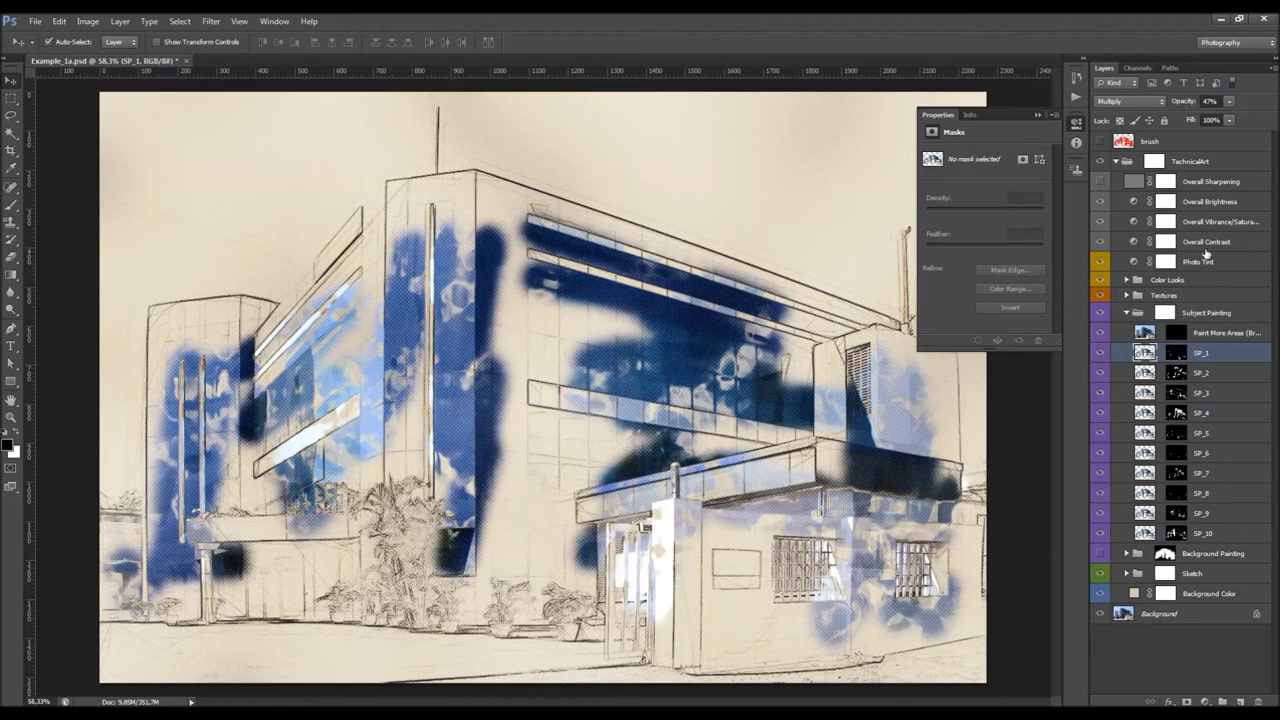
Step: Adjust the SP_2 layer's opacity and set the SP_3 layer's opacity to 44%
left_click(1204, 372)
left_click(1179, 102)
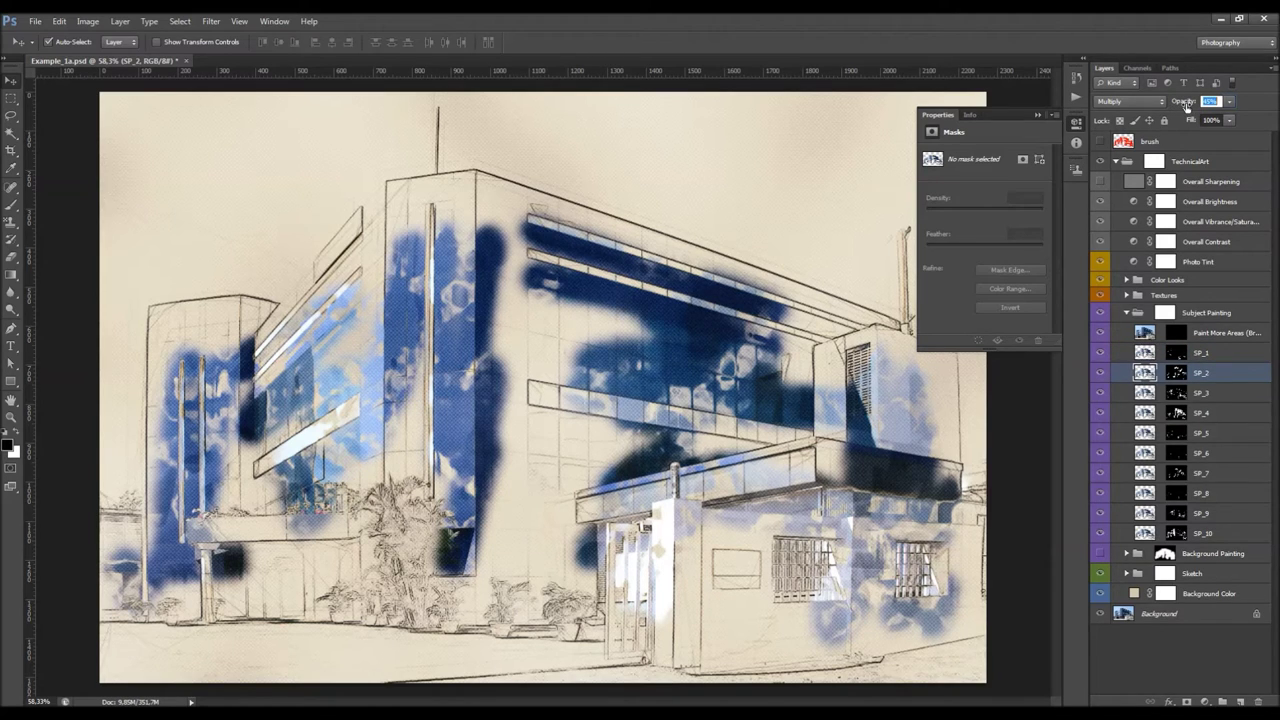
key("alt+bracketleft")
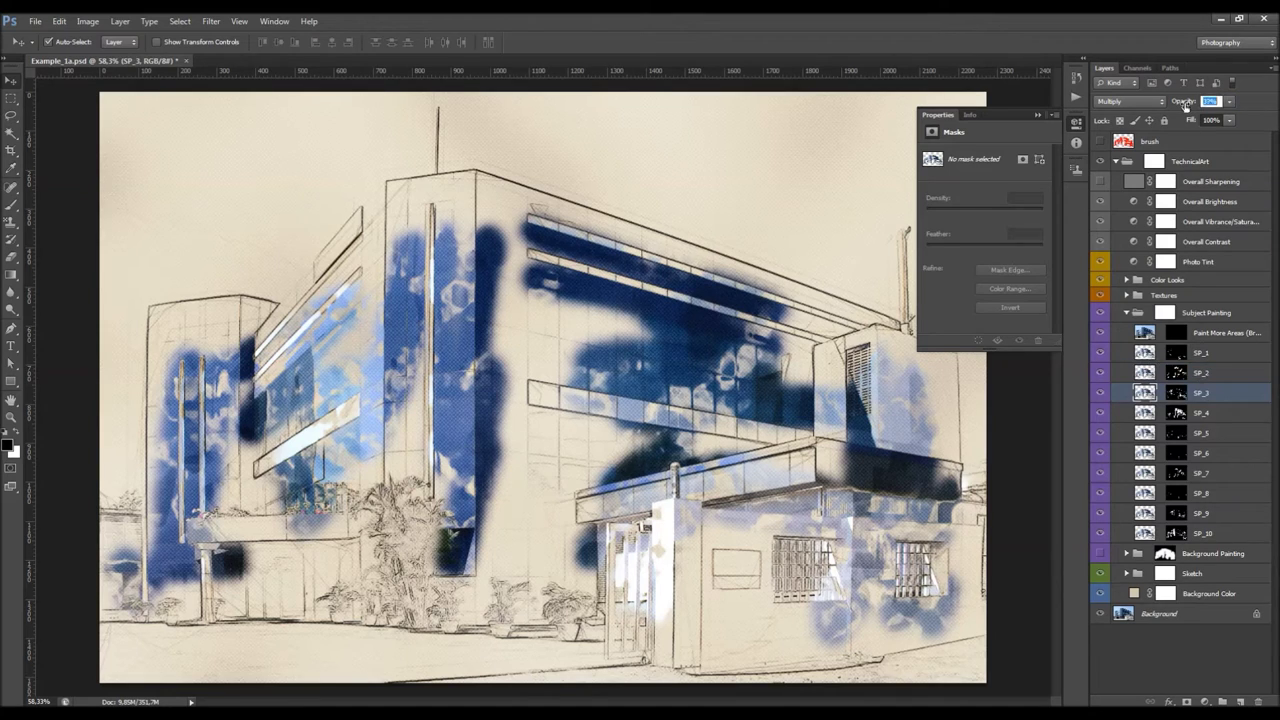
key("Return")
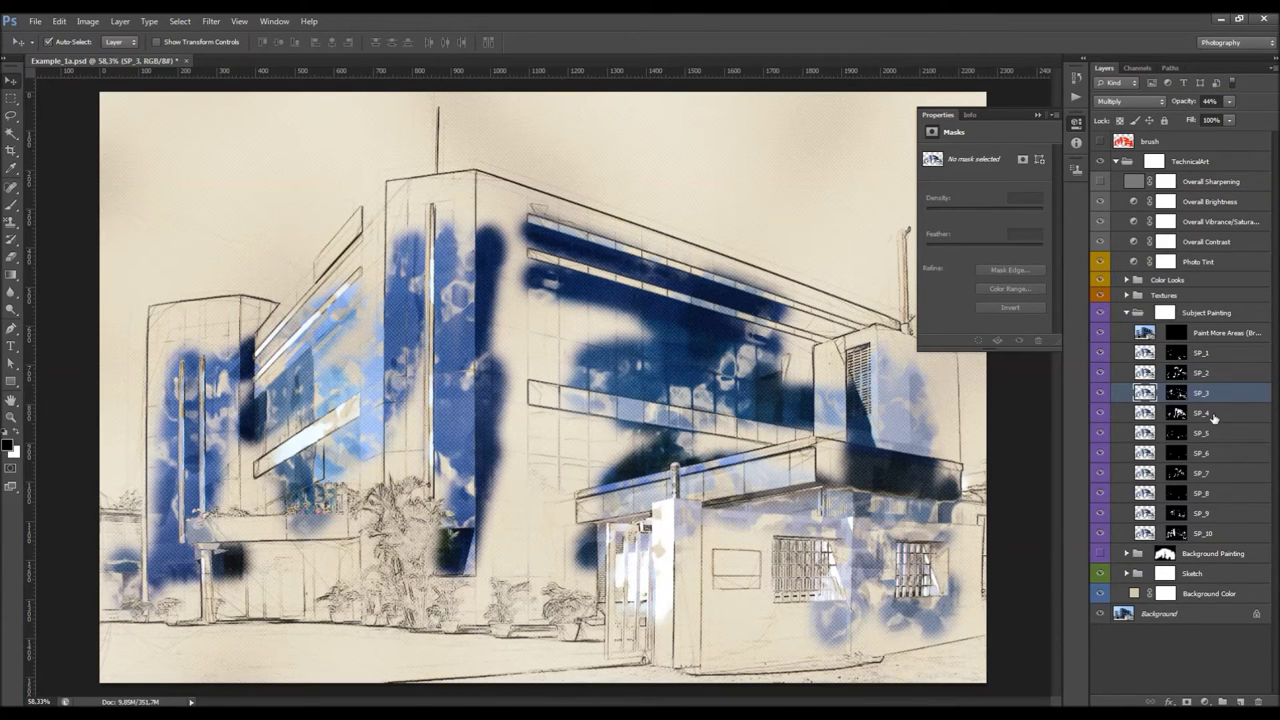
Step: Check the blend mode and opacity of the layers from SP_4 to SP_7, returning to SP_3
key("alt+bracketleft")
key("alt+bracketleft")
key("alt+bracketleft")
key("alt+bracketleft")
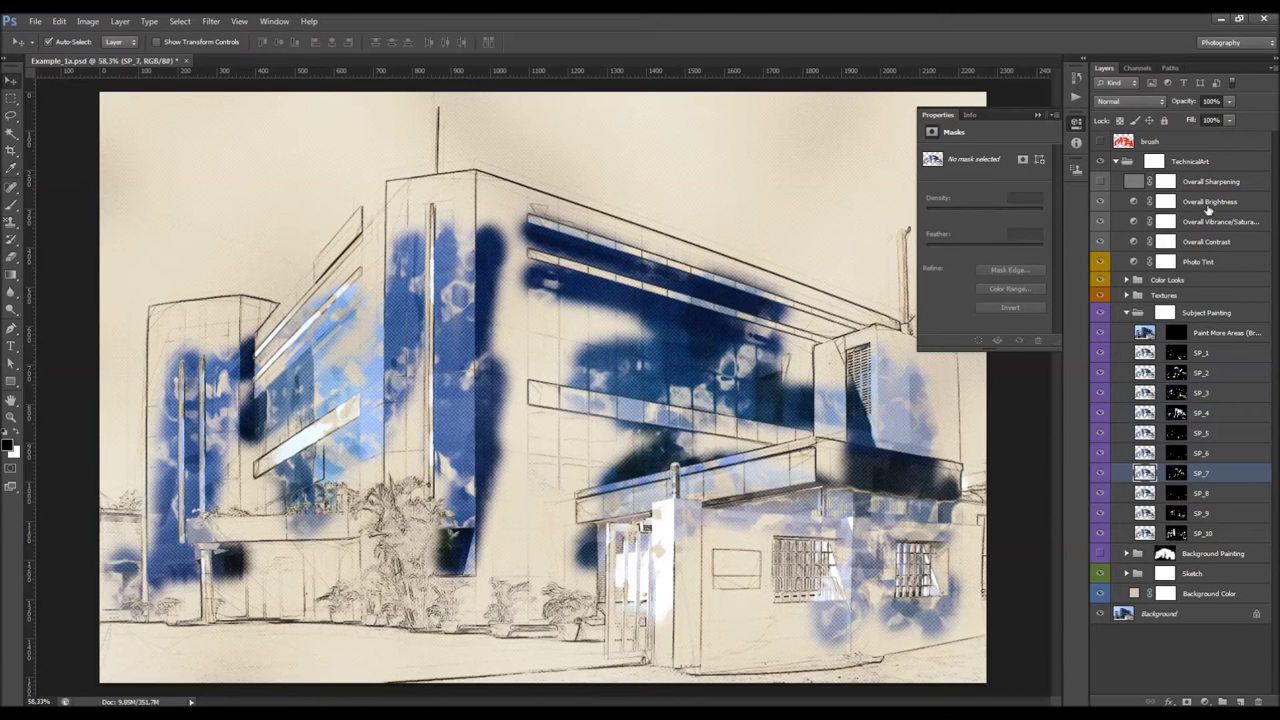
left_click(1173, 103)
left_click(1216, 392)
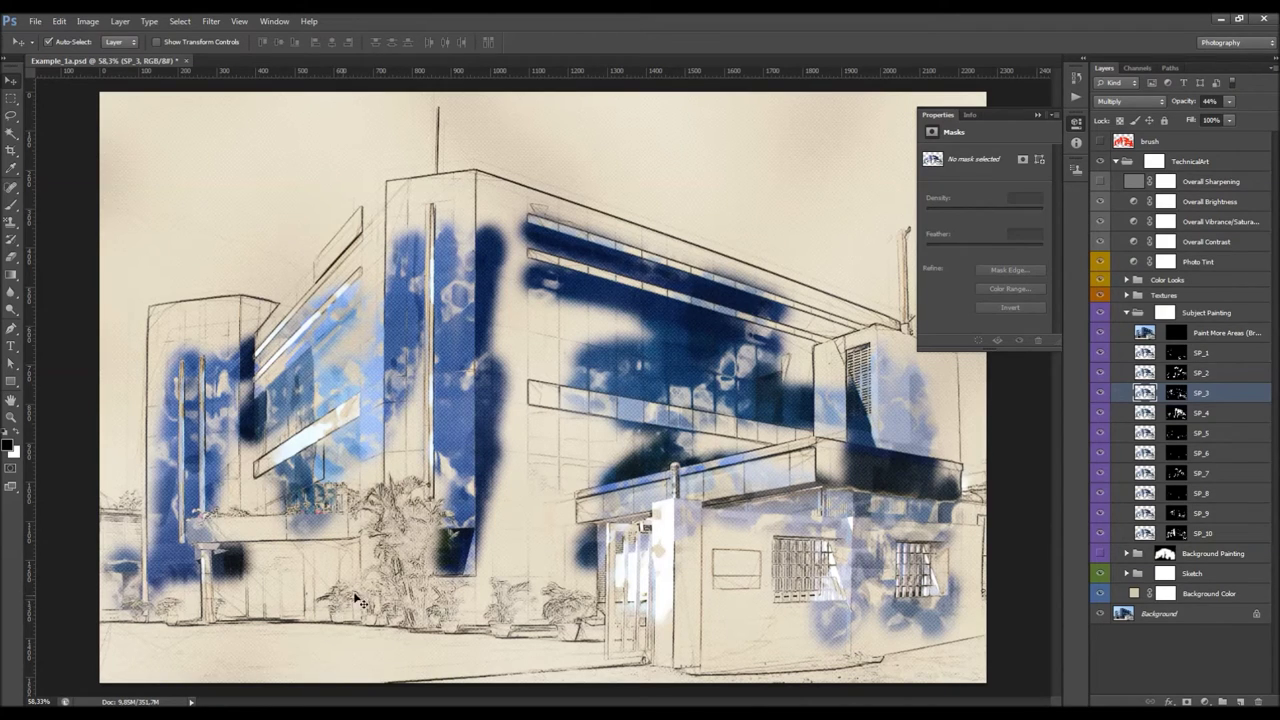
Step: Try revealing more of the photo around the plants and front wall by brushing white with a larger brush on the Paint More Areas mask
left_click(1216, 340)
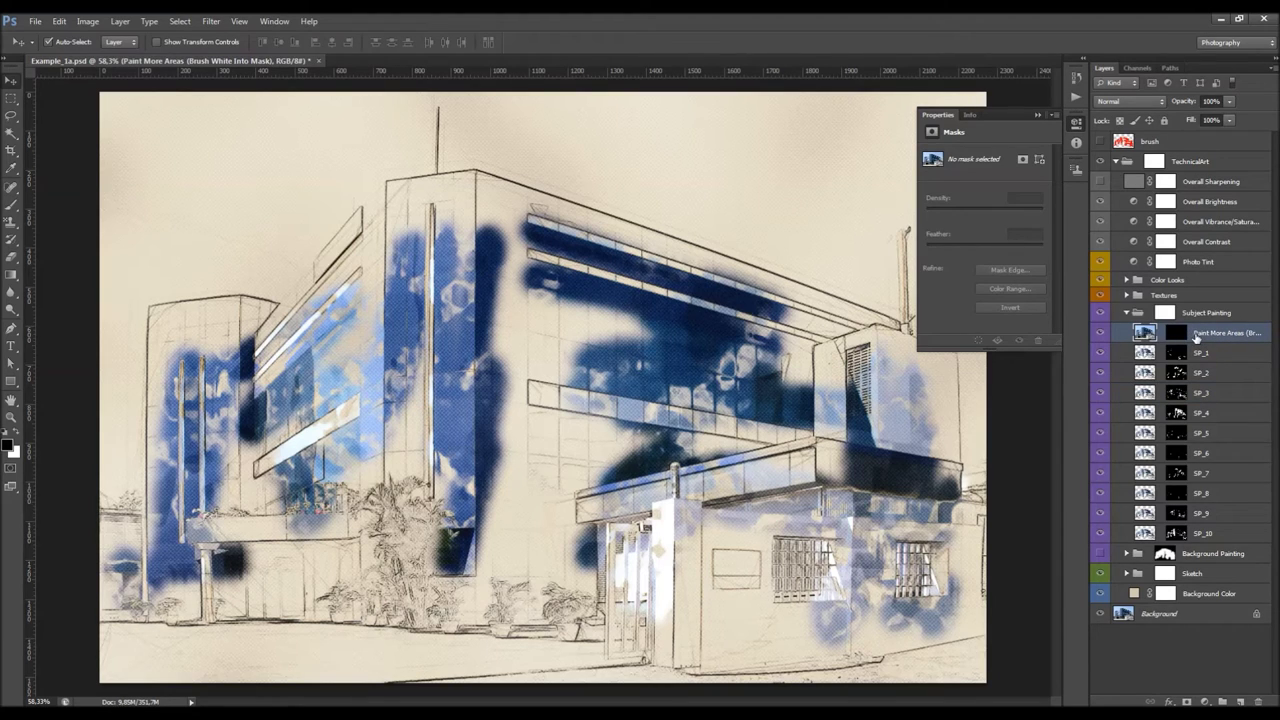
double_click(1195, 336)
left_click(1178, 334)
key("b")
key("x")
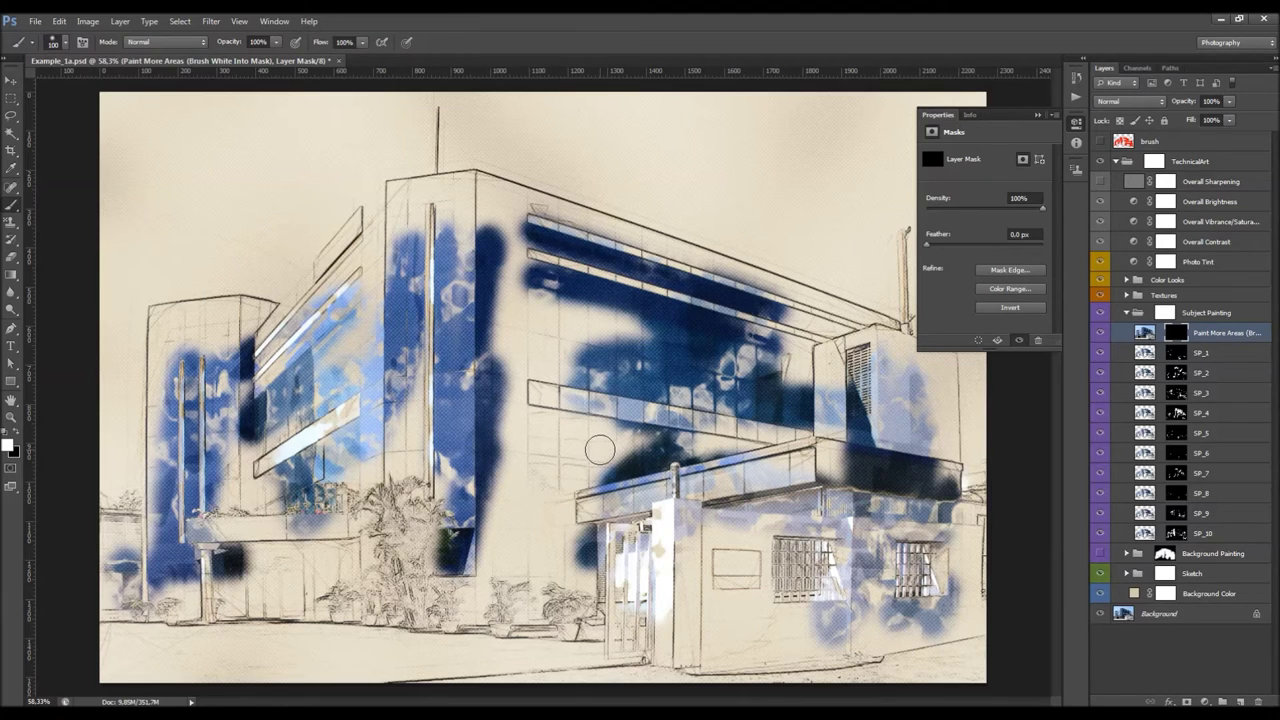
right_click(456, 460)
key("Return")
key("bracketright")
mouse_move(410, 610)
left_mouse_down()
mouse_move(330, 570)
mouse_move(270, 510)
mouse_move(430, 470)
mouse_move(420, 395)
mouse_move(251, 634)
mouse_move(409, 629)
mouse_move(415, 470)
mouse_move(340, 212)
mouse_move(449, 149)
mouse_move(543, 414)
mouse_move(530, 455)
left_mouse_up()
key("ctrl+BackSpace")
key("v")
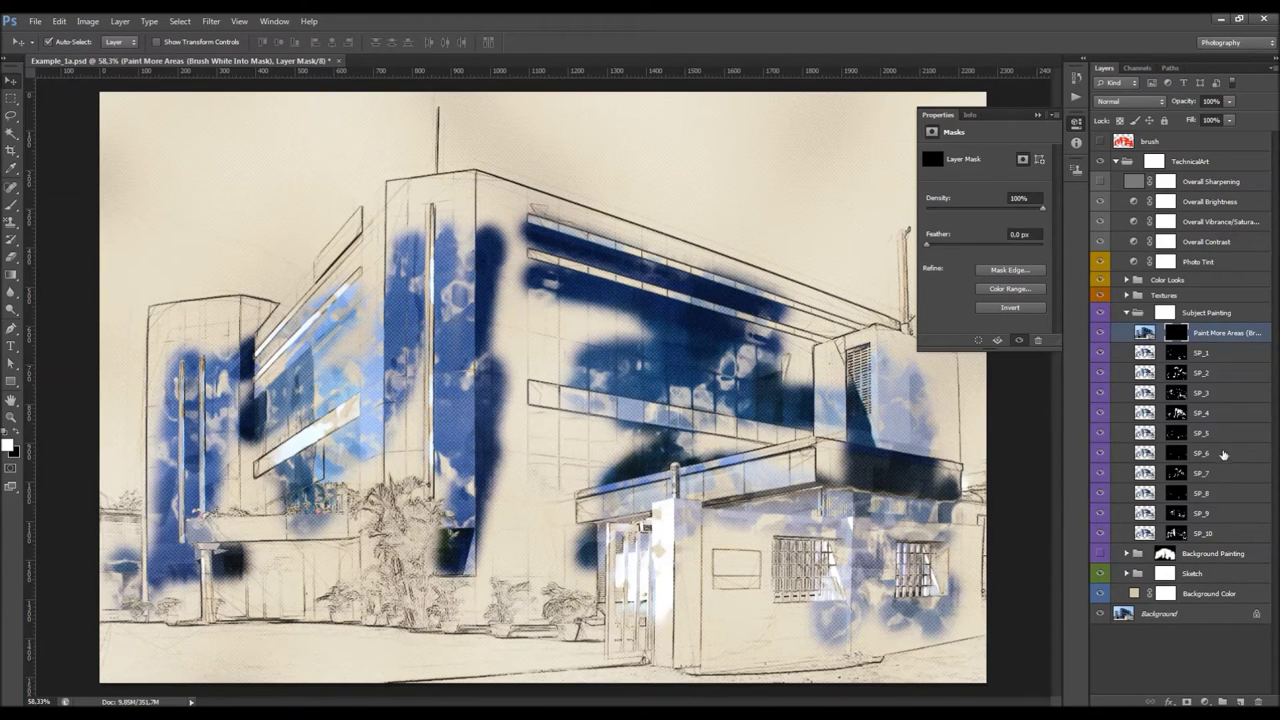
Step: Try shifting the SP_7 layer mask slightly upward to relocate its paint strokes
left_click(1178, 413)
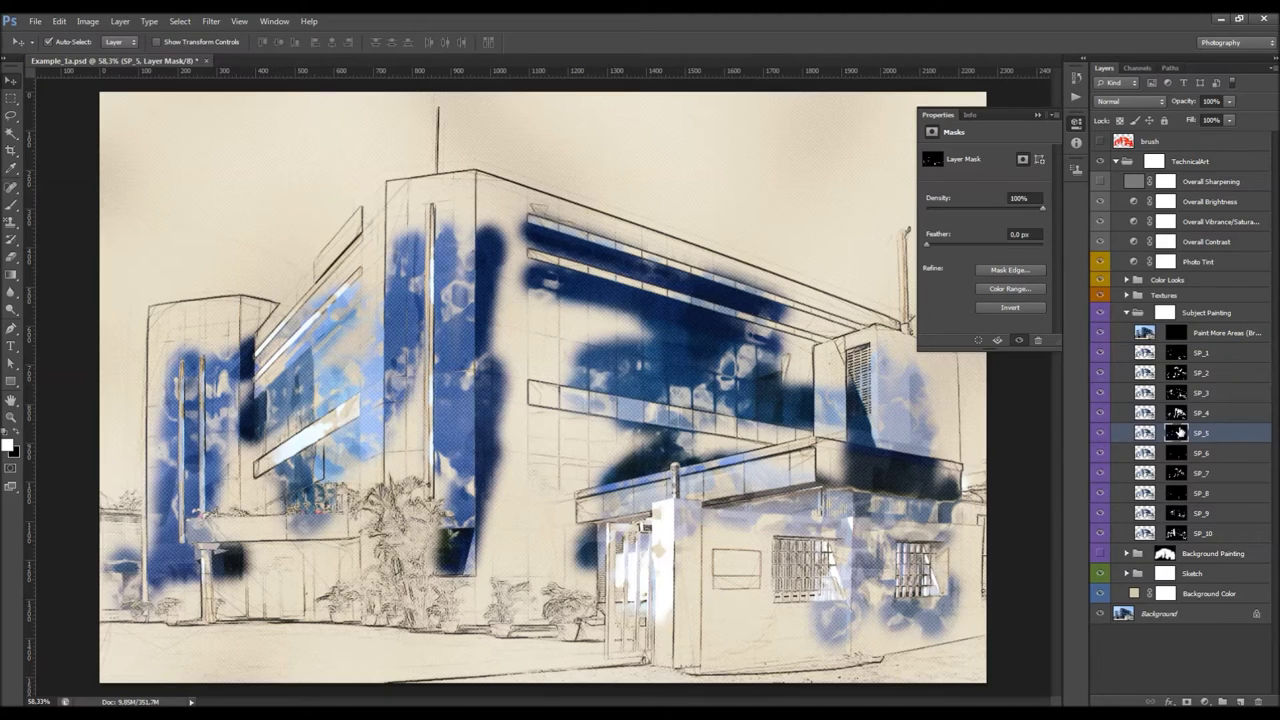
left_click(1177, 473)
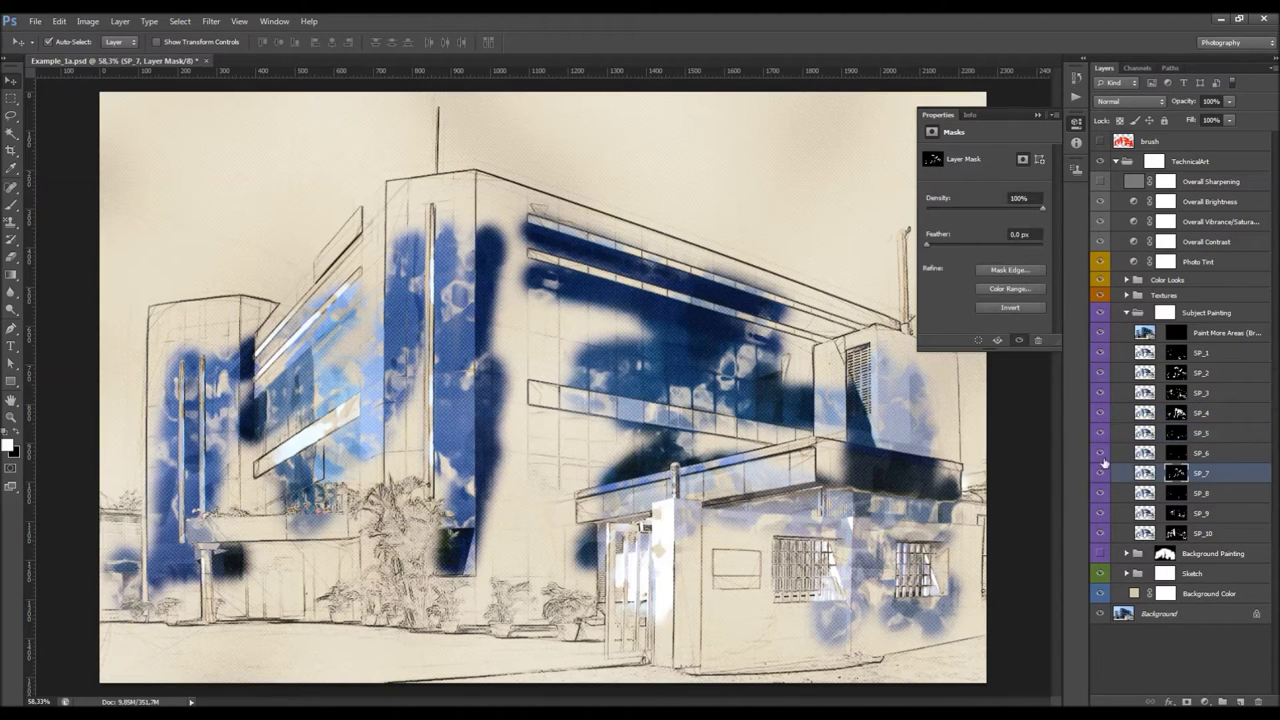
mouse_move(642, 366)
left_mouse_down()
mouse_move(499, 383)
mouse_move(376, 348)
mouse_move(456, 303)
mouse_move(673, 307)
mouse_move(643, 340)
left_mouse_up()
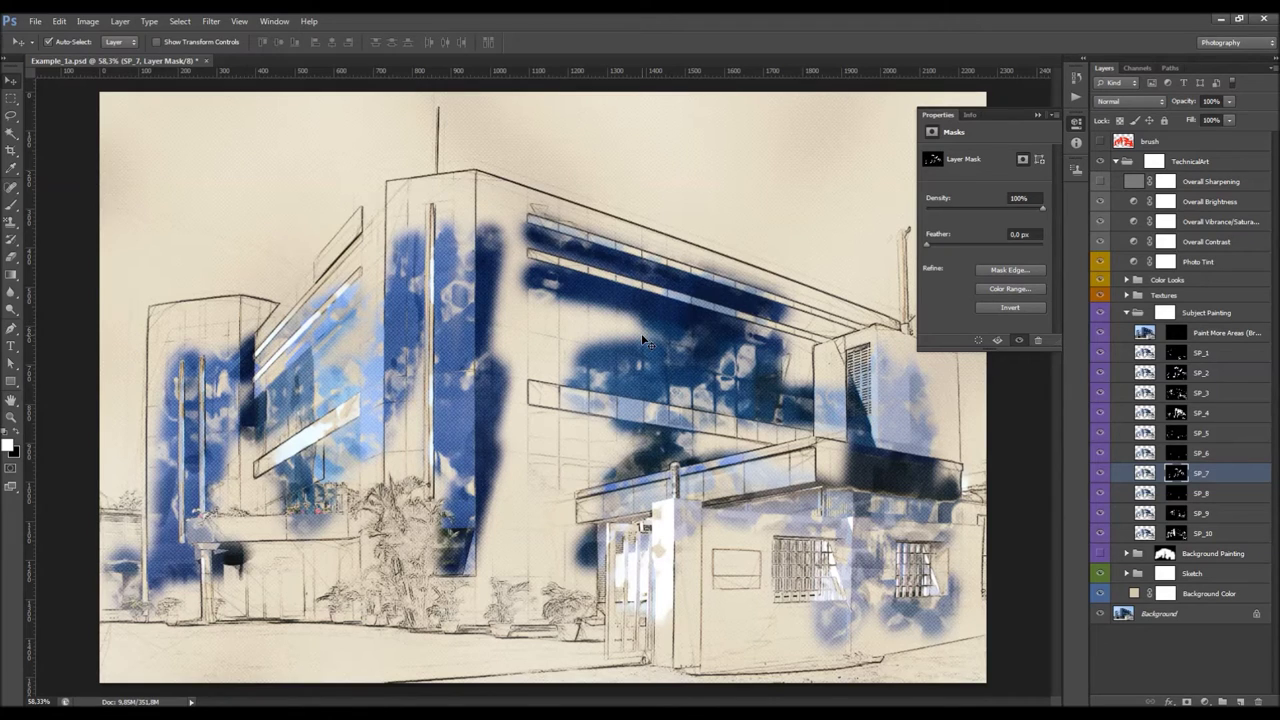
Step: Try duplicating the SP_7 layer and shifting the copy's mask across the building, and delete the copy
key("ctrl+j")
left_click(1177, 474)
mouse_move(760, 406)
left_mouse_down()
mouse_move(652, 413)
mouse_move(586, 437)
left_mouse_up()
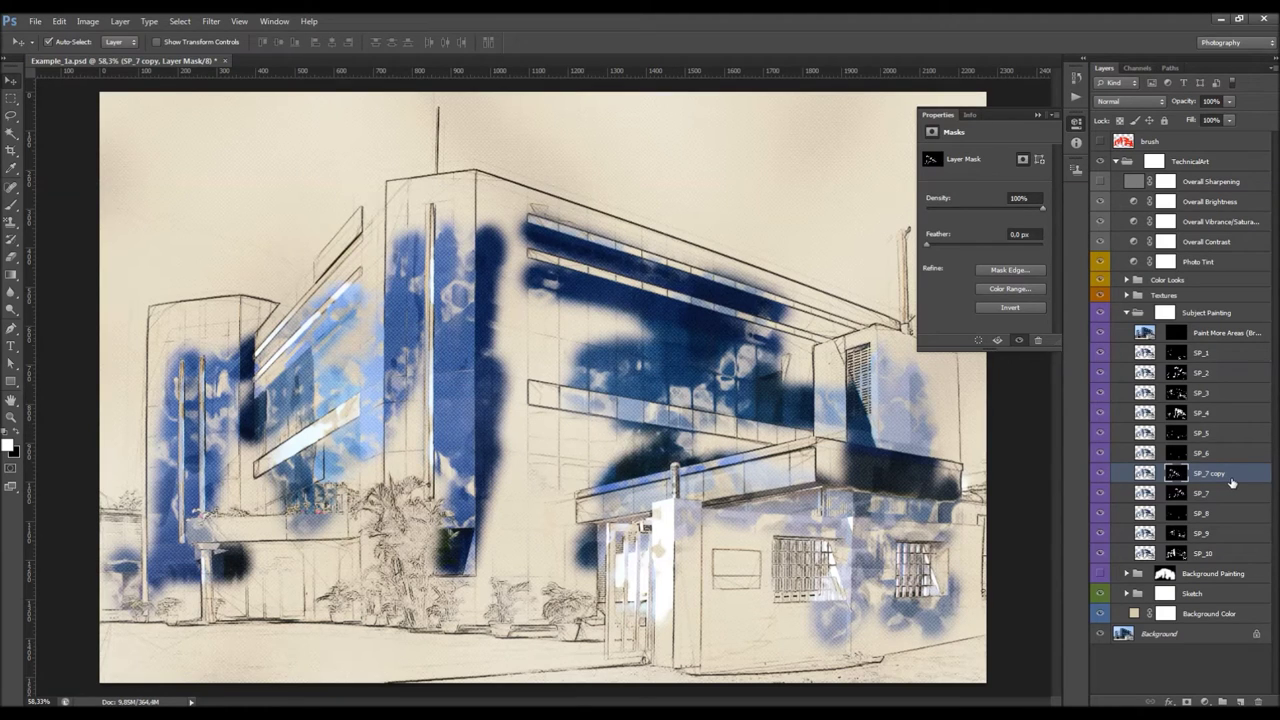
key("Delete")
Step: Try hiding painted areas on the building's left side by brushing black on the Subject Painting group mask, and undo the strokes
left_click(1170, 314)
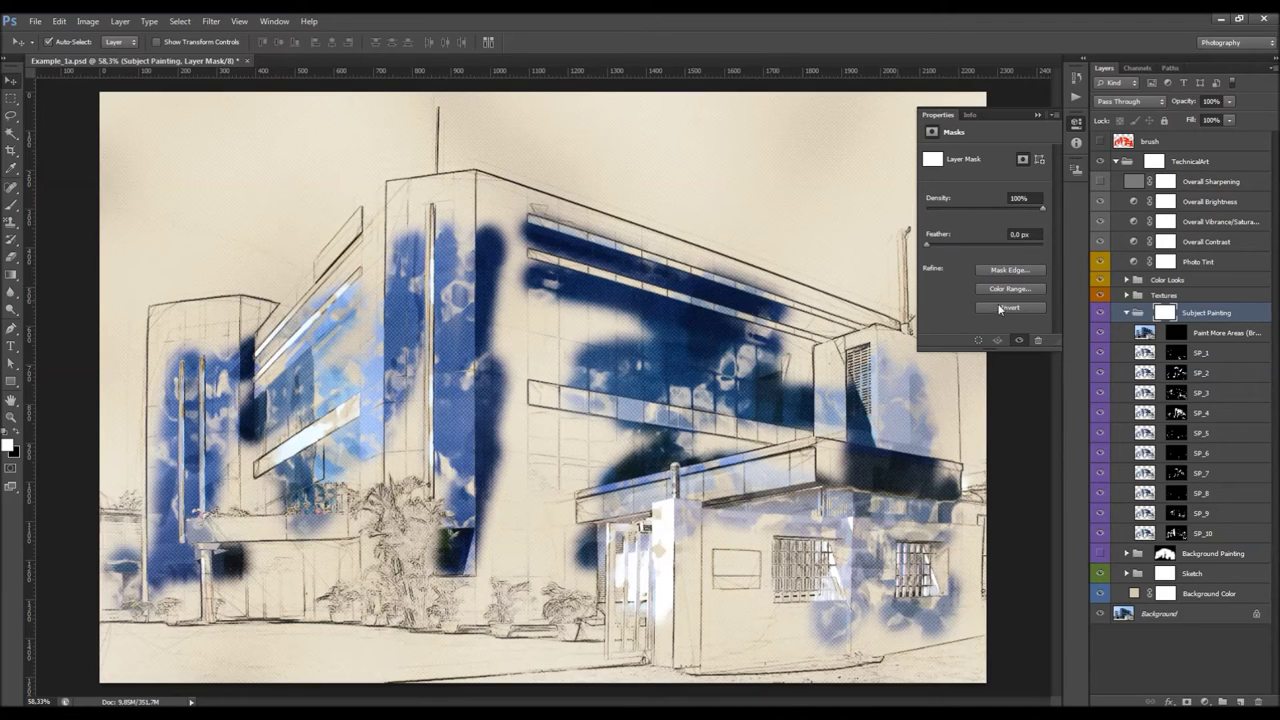
key("b")
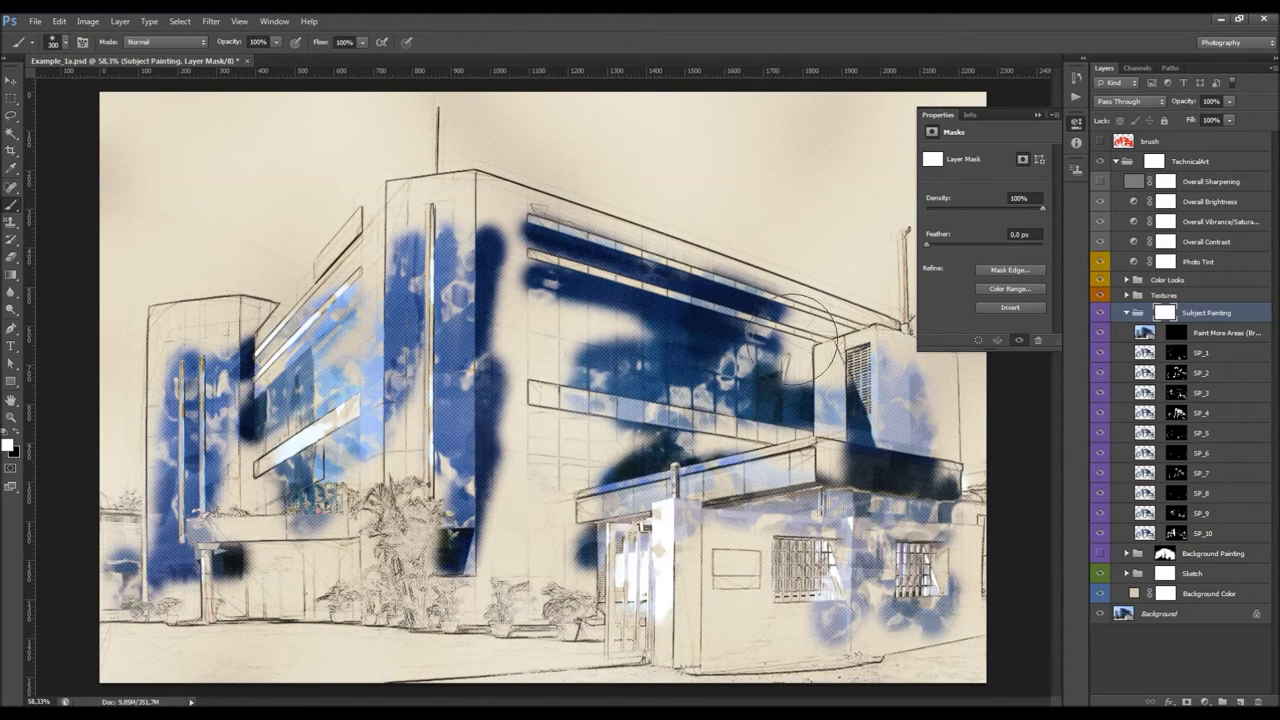
key("x")
mouse_move(170, 365)
left_mouse_down()
mouse_move(195, 360)
mouse_move(220, 430)
mouse_move(300, 300)
mouse_move(340, 395)
left_mouse_up()
mouse_move(325, 460)
left_mouse_down()
mouse_move(470, 420)
mouse_move(257, 586)
mouse_move(229, 529)
mouse_move(250, 530)
left_mouse_up()
key("ctrl+alt+z")
key("ctrl+alt+z")
key("v")
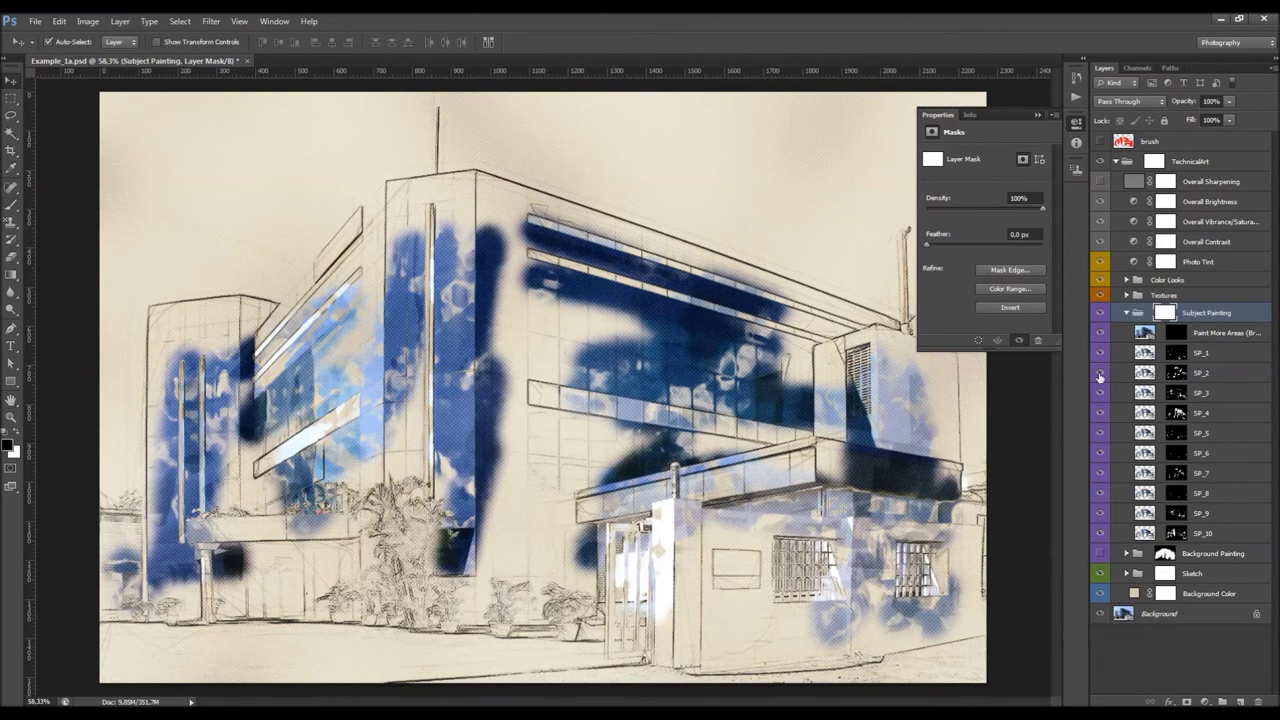
Step: Collapse the Subject Painting group and make the Background Painting group visible
left_click(1127, 313)
left_click(1200, 333)
left_click(1101, 332)
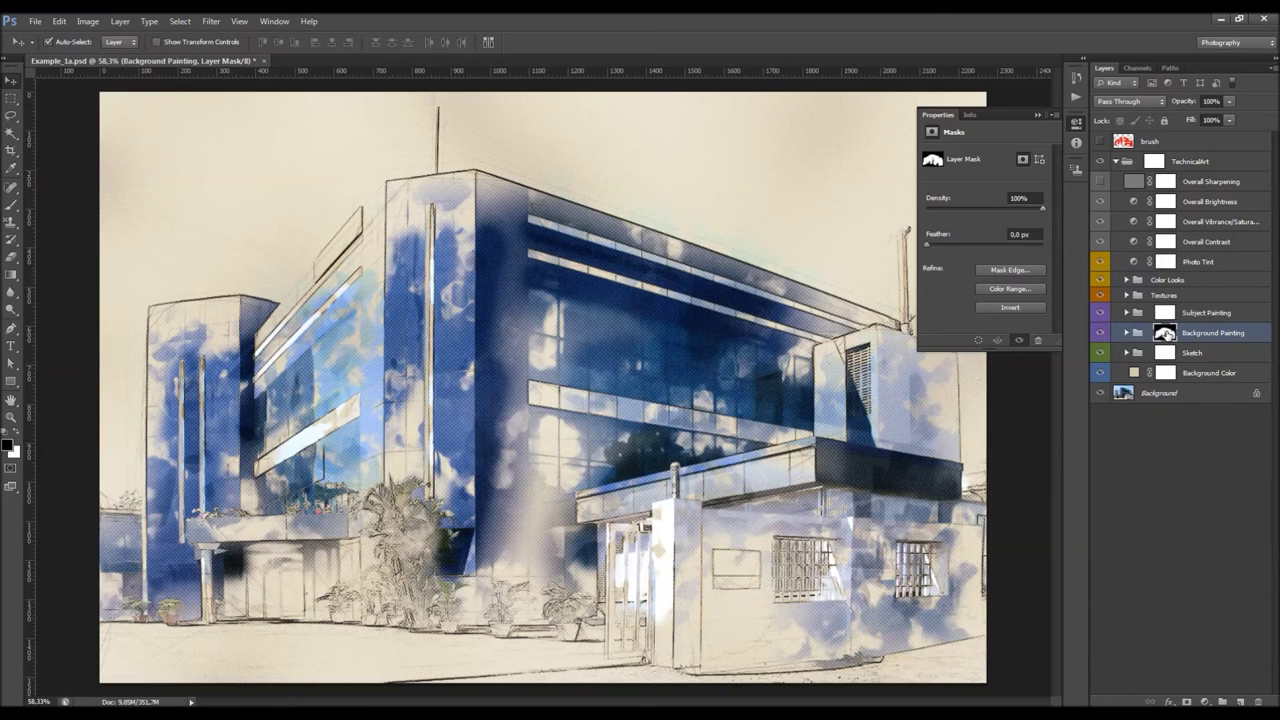
Step: Compare the background painting with the Background Painting group mask disabled and enabled
left_click(1166, 334, "shift")
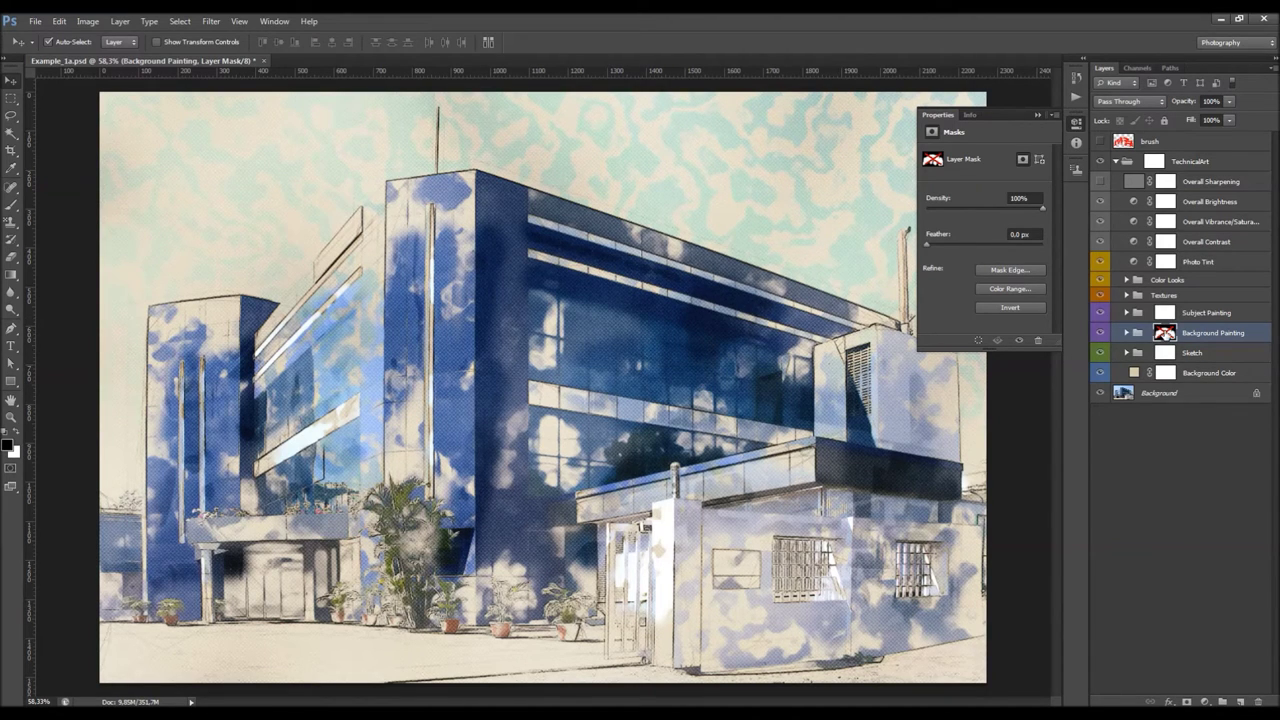
left_click(1166, 334, "shift")
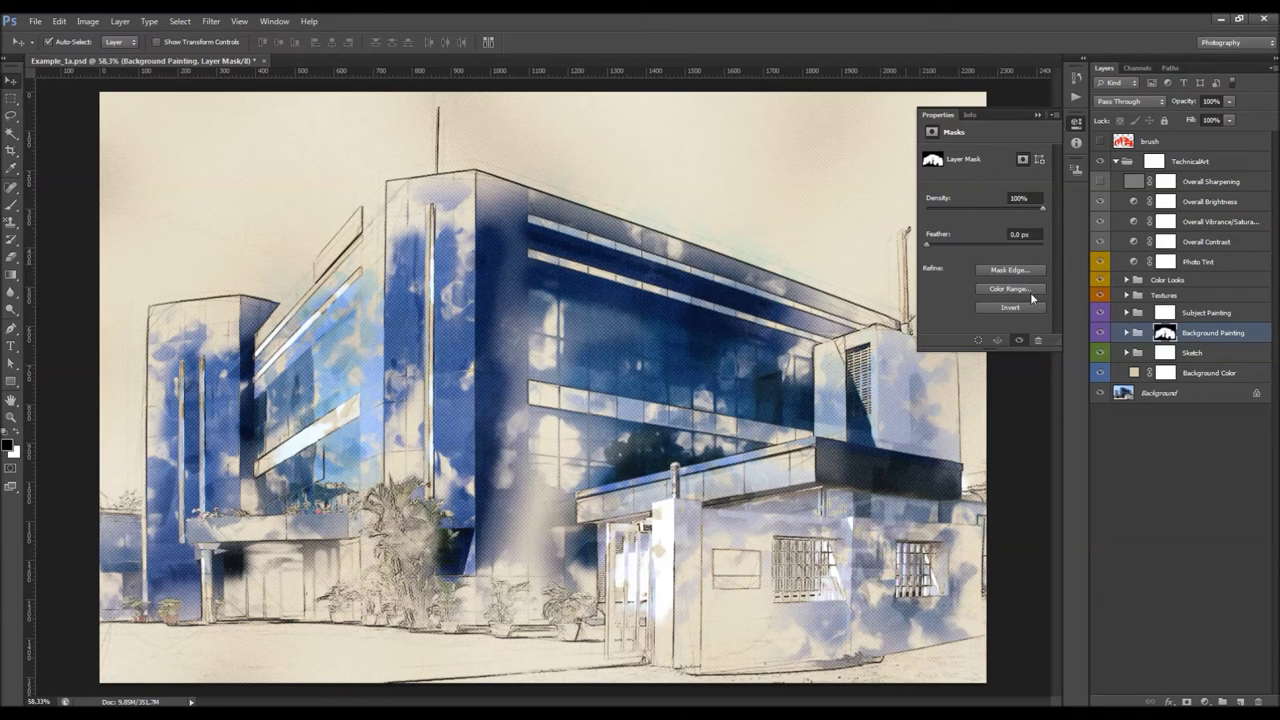
left_click(1165, 333, "shift")
left_click(1165, 333, "shift")
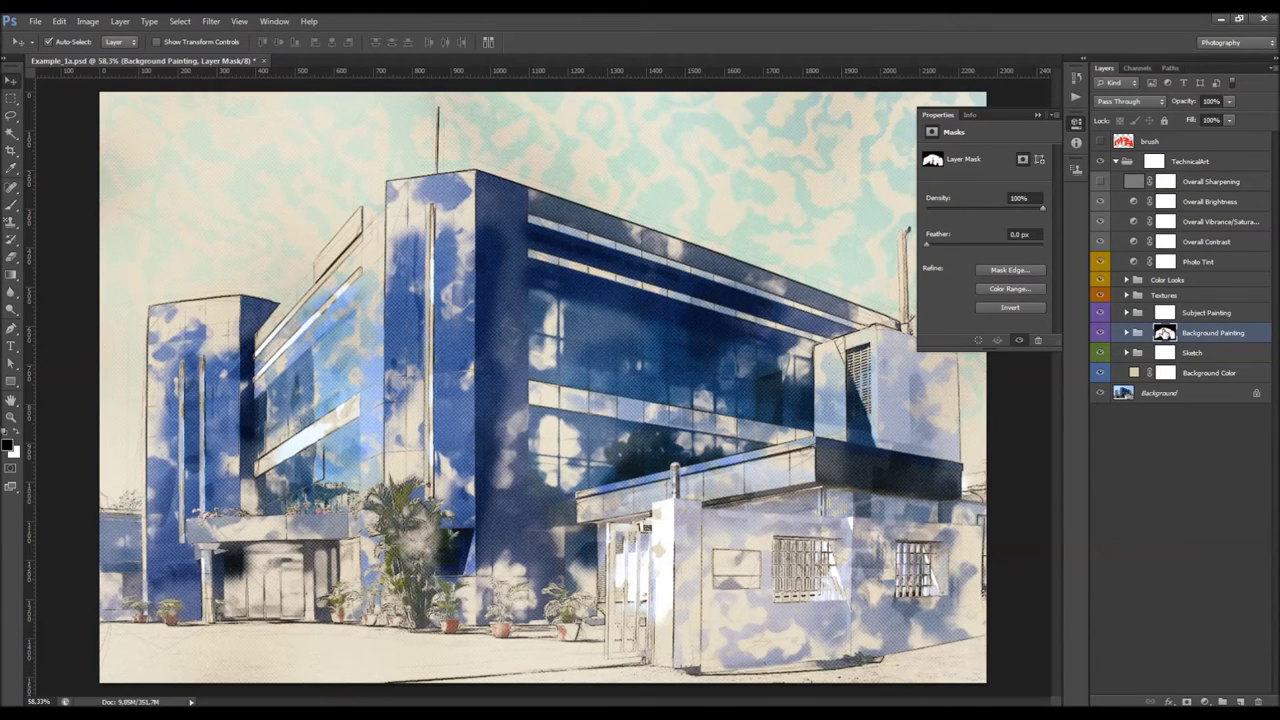
Step: Try revealing more of the background painting by brushing white across the building's left side on the Background Painting group mask
key("b")
key("x")
mouse_move(286, 234)
left_mouse_down()
mouse_move(321, 158)
mouse_move(444, 150)
mouse_move(903, 390)
mouse_move(735, 584)
mouse_move(544, 627)
mouse_move(351, 610)
mouse_move(410, 555)
left_mouse_up()
key("v")
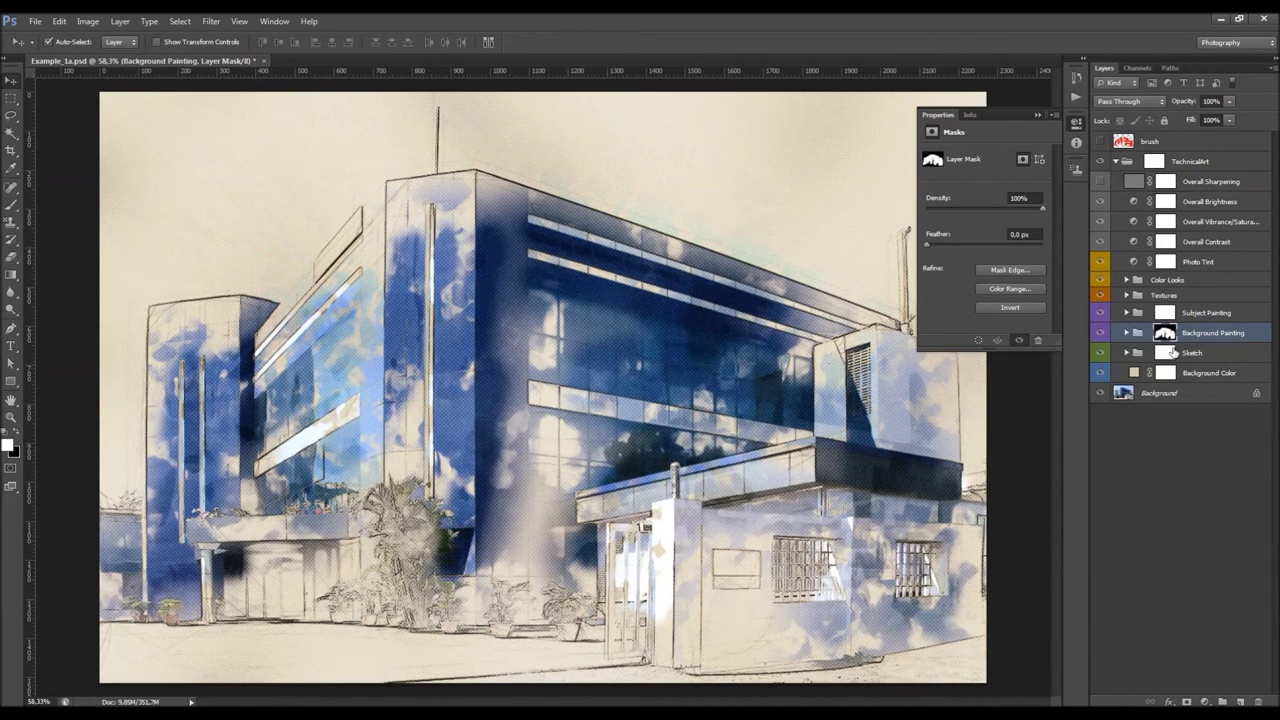
Step: Expand the Background Painting group and examine its BP_1, BP_2 and BP_3 layers one by one
left_click(1127, 332)
left_click(1211, 356)
left_click(1211, 375)
left_click(1212, 395)
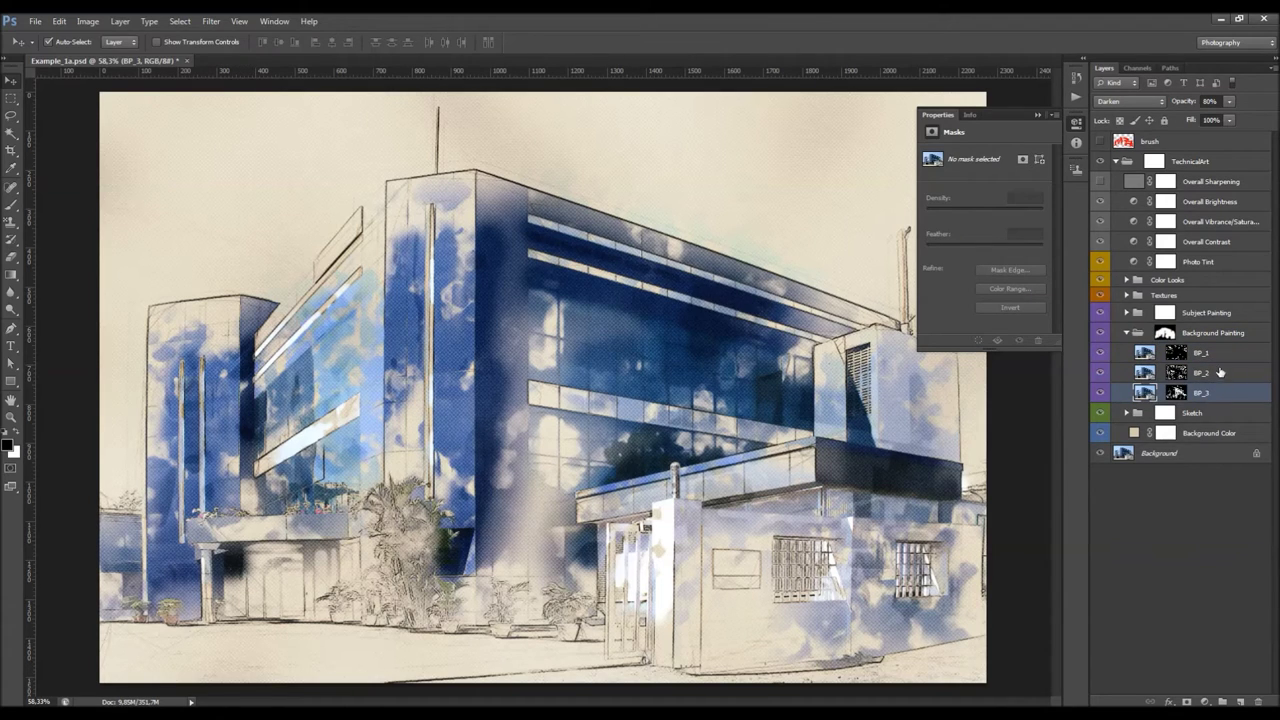
left_click(1226, 353)
left_click(1216, 372)
left_click(1210, 391)
Step: Try an opacity of 85% on the three BP layers together, and 80% on BP_2 alone
left_click(1227, 355, "shift")
mouse_move(1192, 106)
left_mouse_down()
mouse_move(1164, 120)
mouse_move(1276, 130)
left_mouse_up()
type("85")
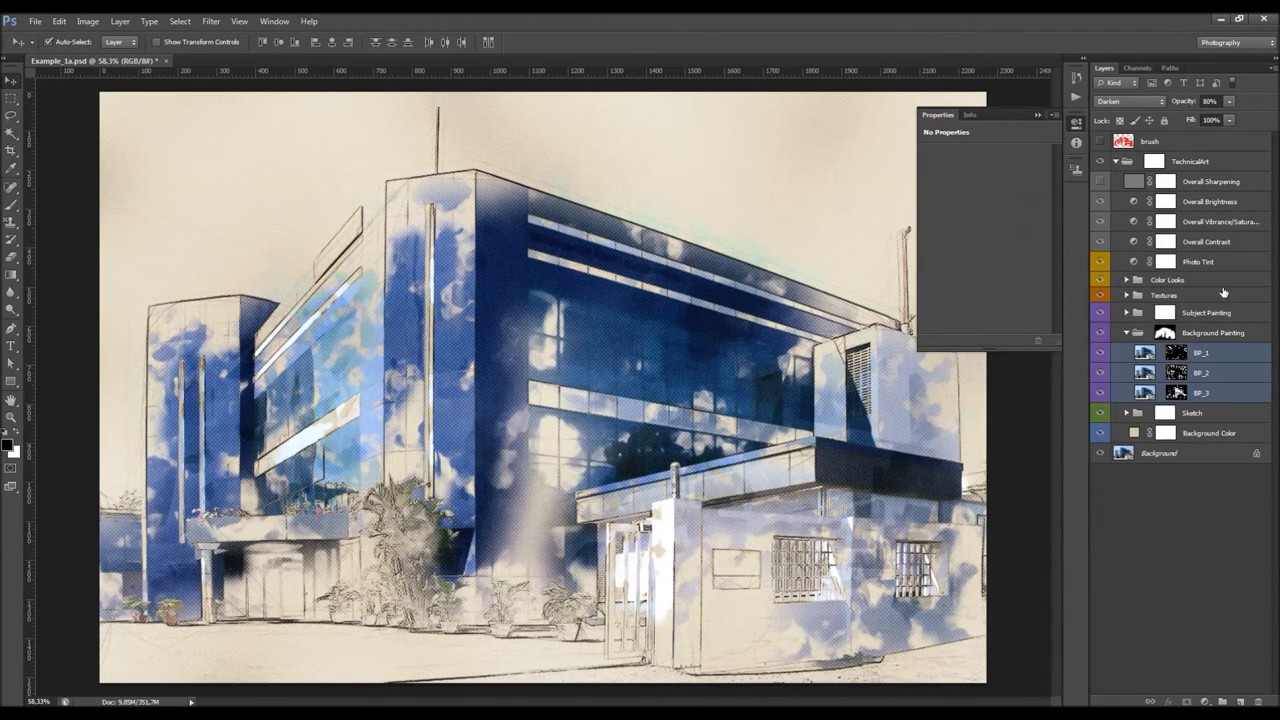
left_click(1218, 364)
type("80")
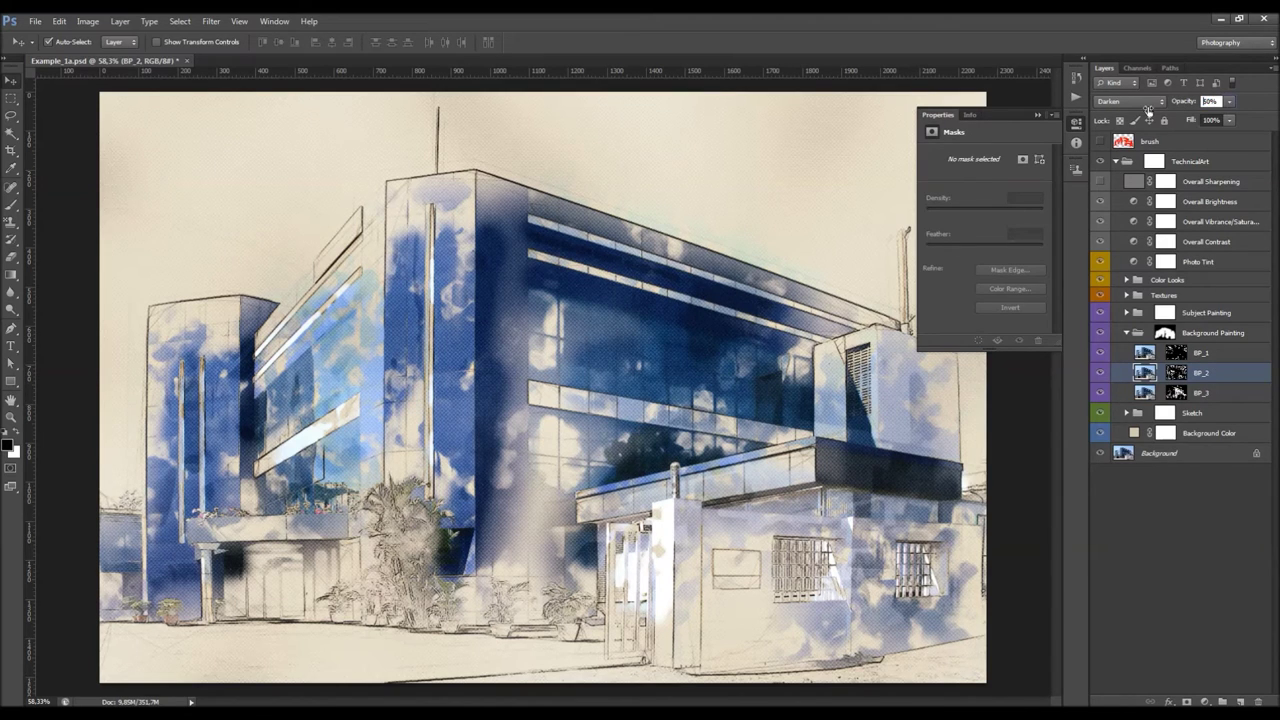
key("Return")
Step: Set the opacity of BP_1, BP_2 and BP_3 together to 88% and compare the image with the Background Painting group hidden and shown
left_click(1215, 354, "ctrl")
left_click(1210, 395, "ctrl")
left_click_drag(1181, 107, 1189, 107)
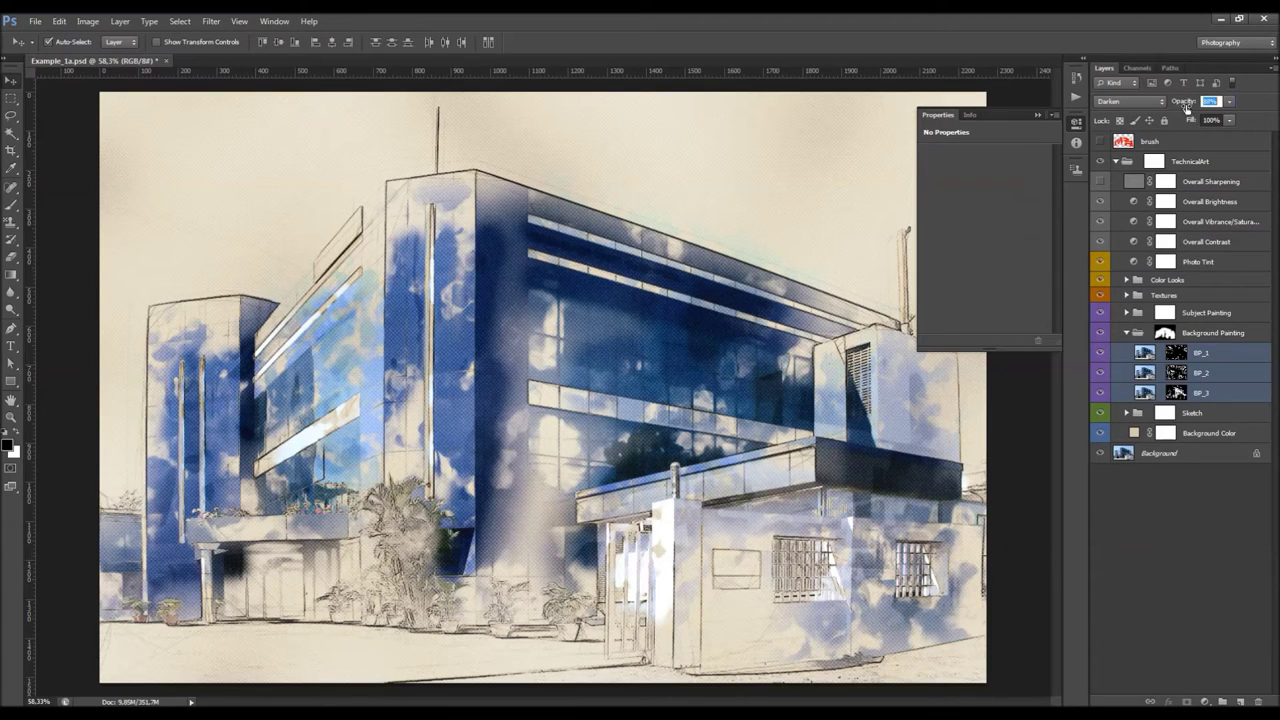
left_click(1098, 335)
left_click(1099, 335)
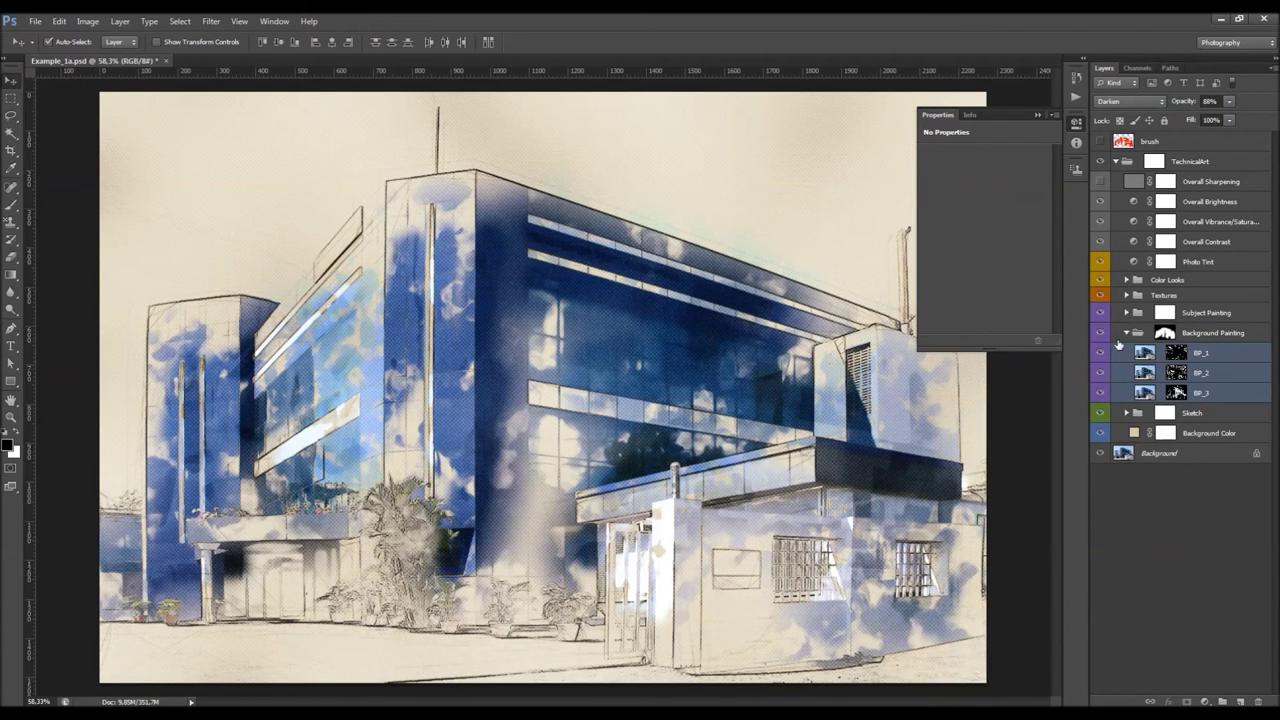
Step: Compare the image with the Sketch group hidden and shown
left_click(1217, 408)
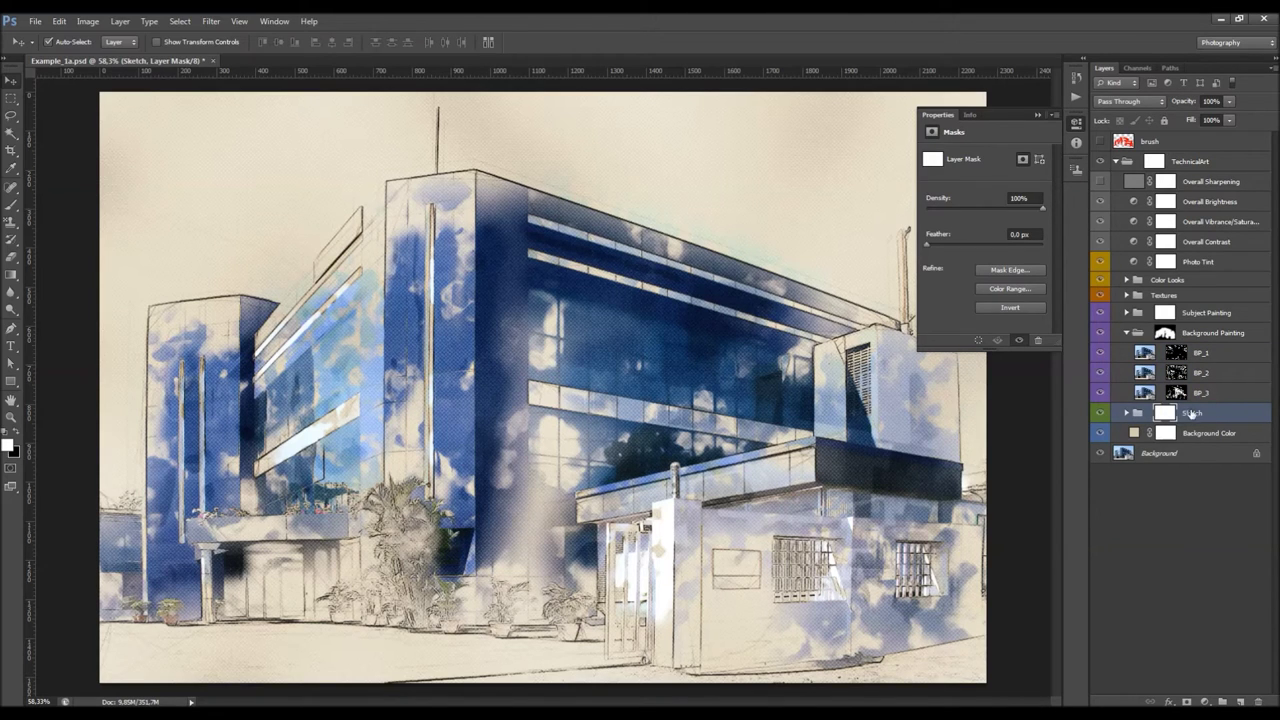
left_click(1102, 413)
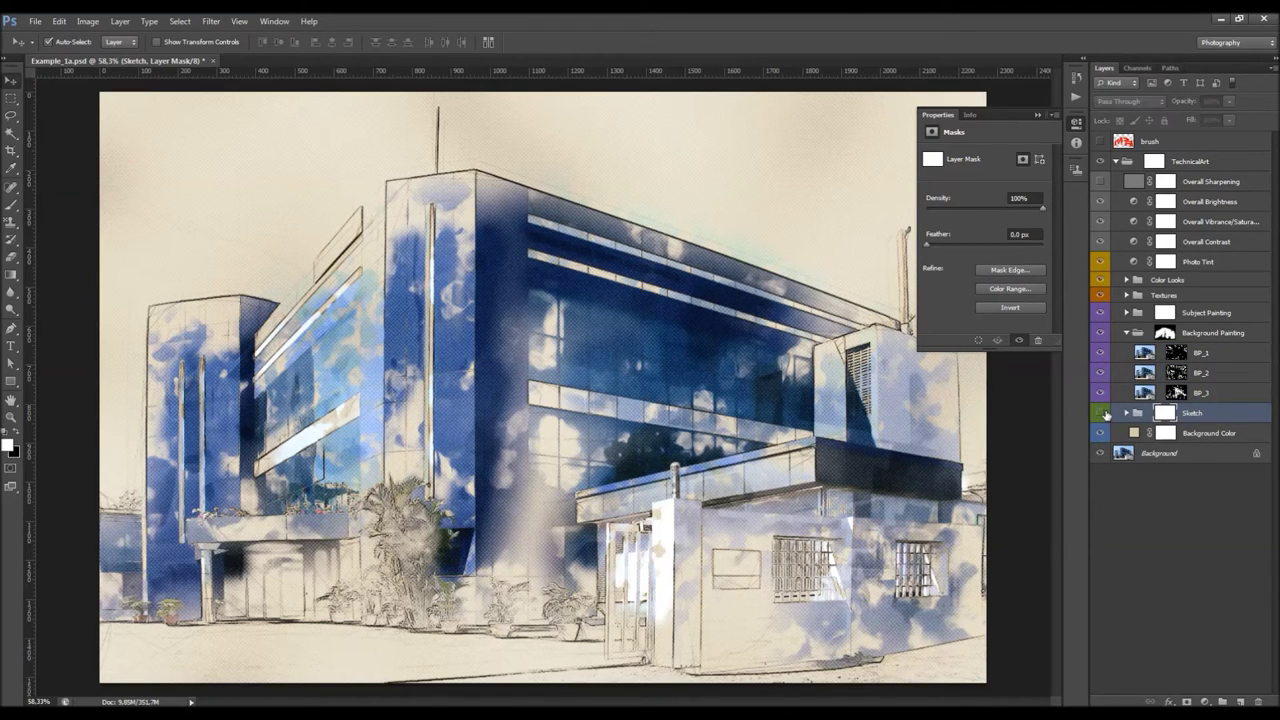
left_click(1102, 413)
left_click(1102, 413)
left_click(1102, 413)
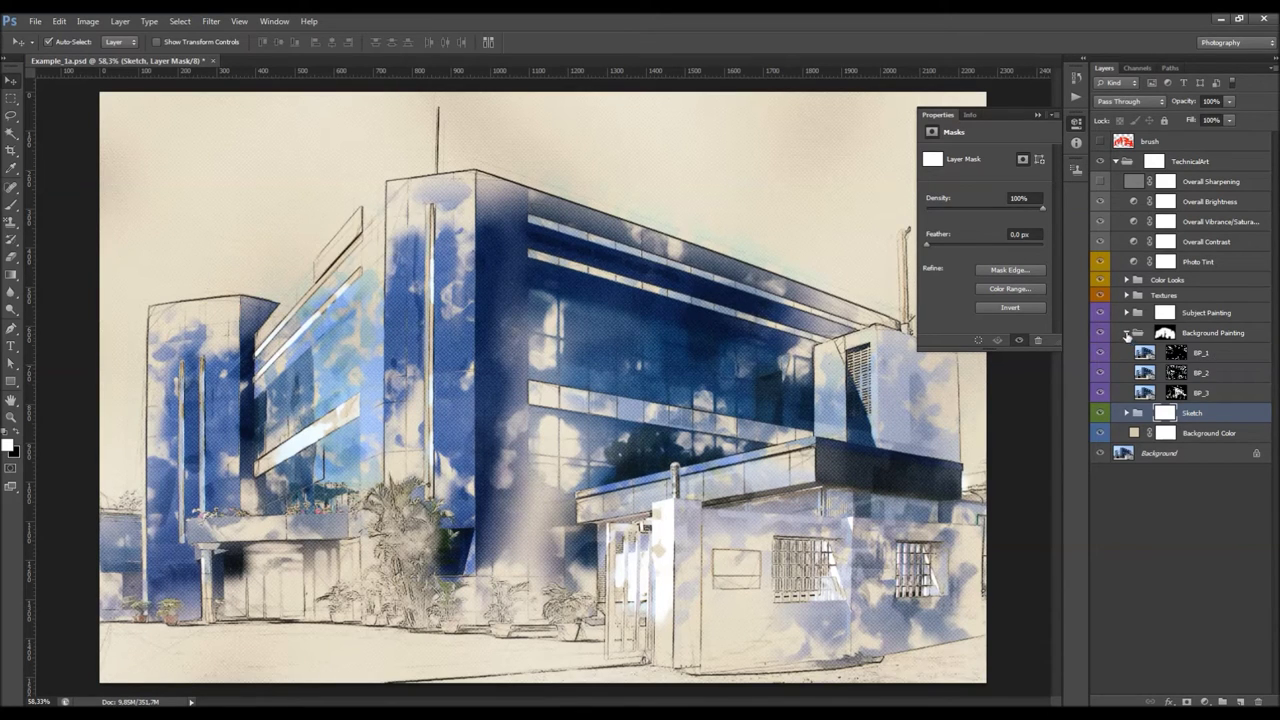
Step: Collapse the Background Painting group, expand the Sketch group and examine its Main Sketch, Diagonal Lines and Rough Sketch contents
left_click(1127, 333)
left_click(1127, 353)
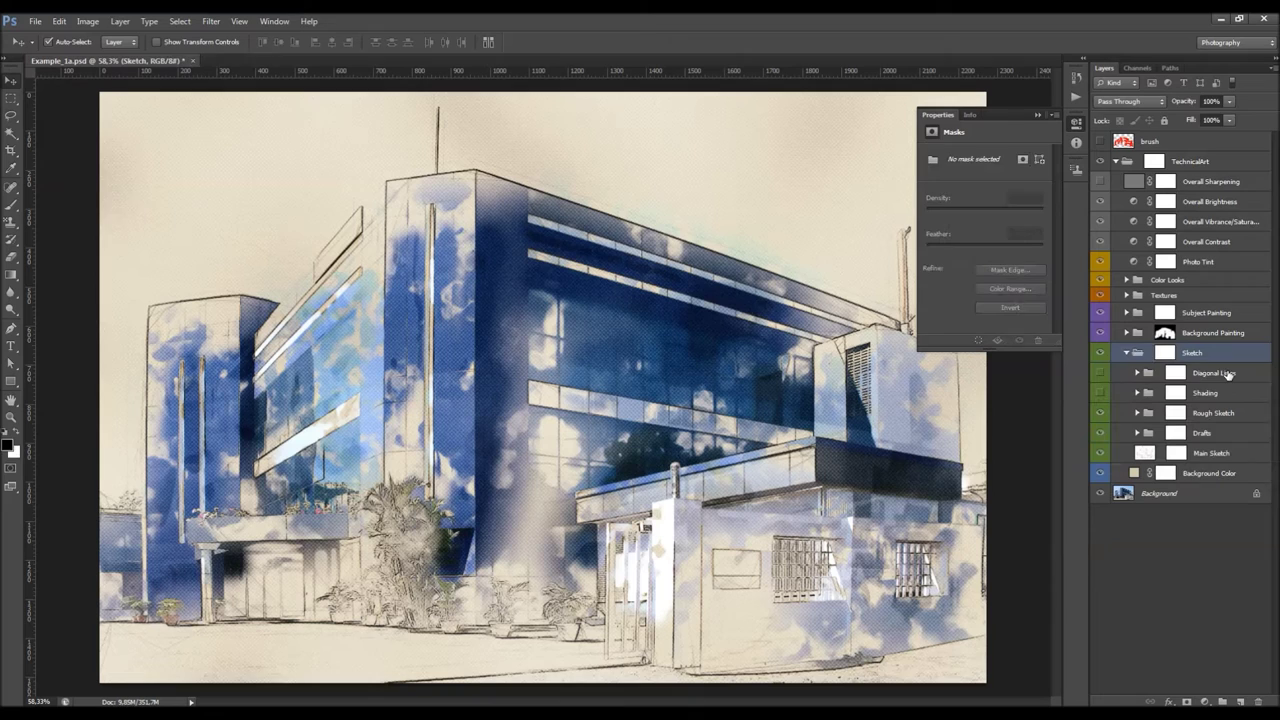
left_click(1215, 393)
left_click(1199, 451)
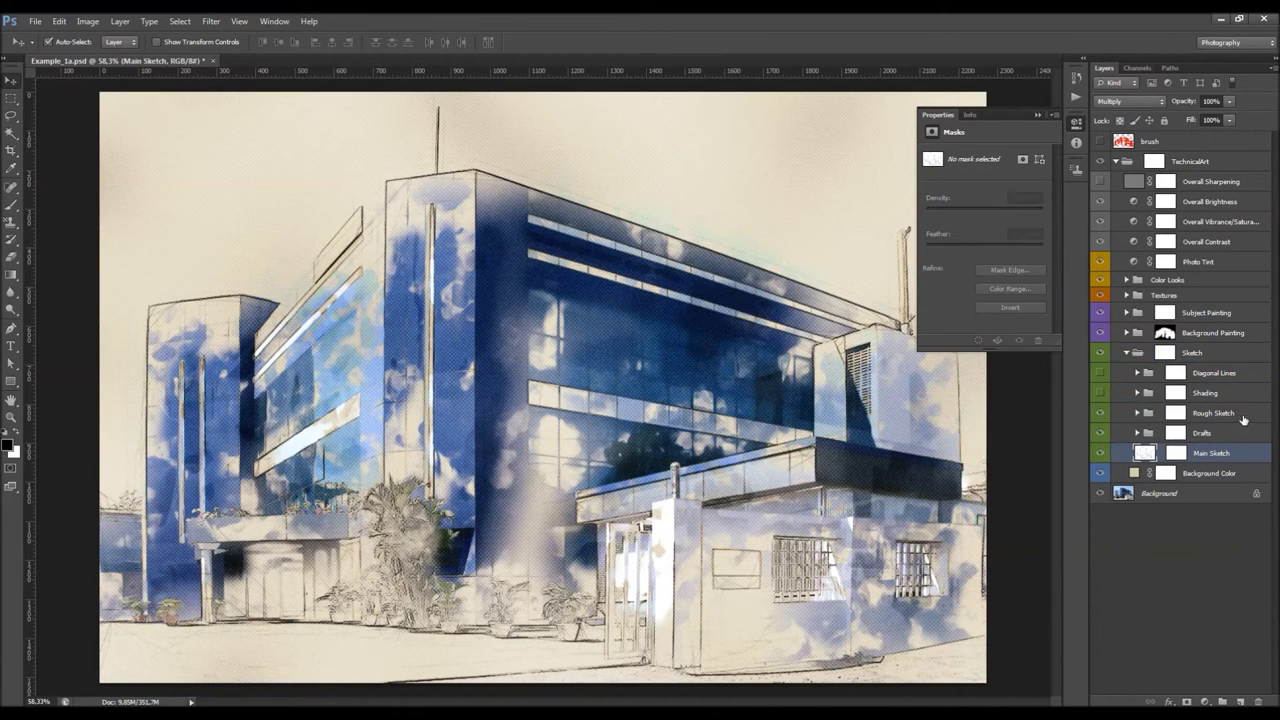
left_click(1223, 375)
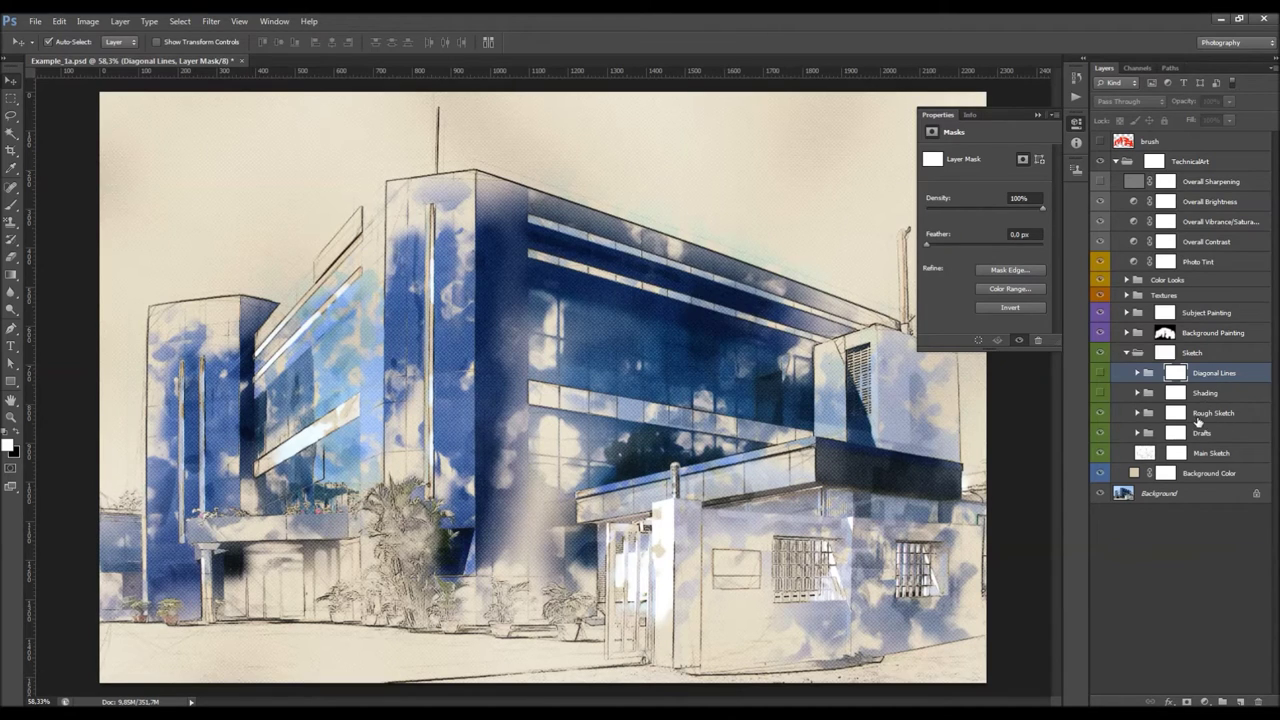
left_click(1154, 418)
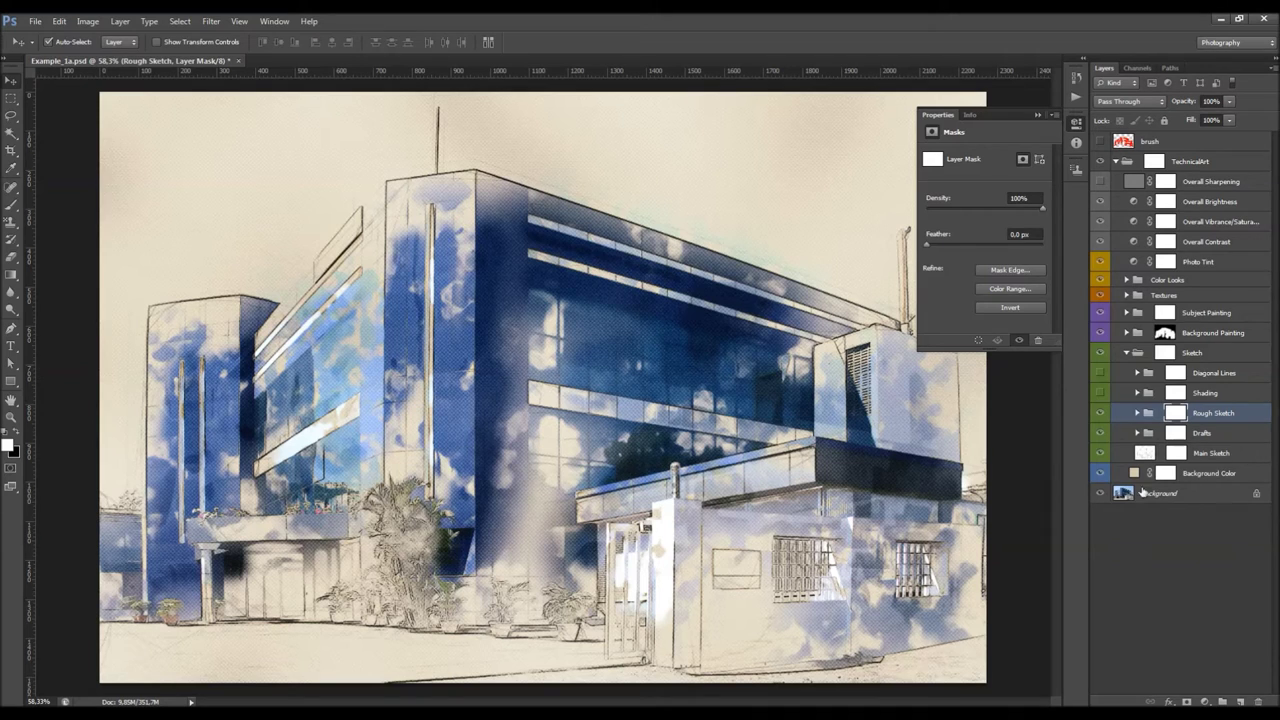
Step: Select the Background Color layer and view the bare sketch by hiding and restoring both painting groups
left_click(1218, 474)
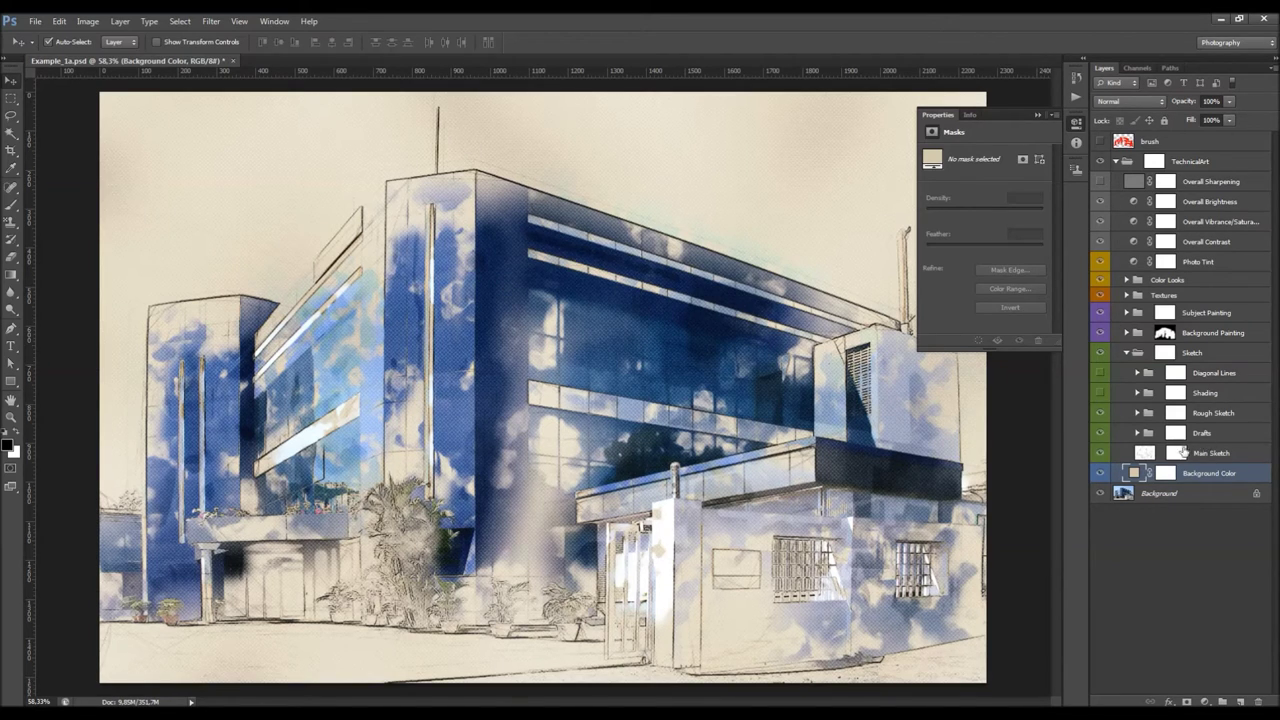
left_click(1101, 313)
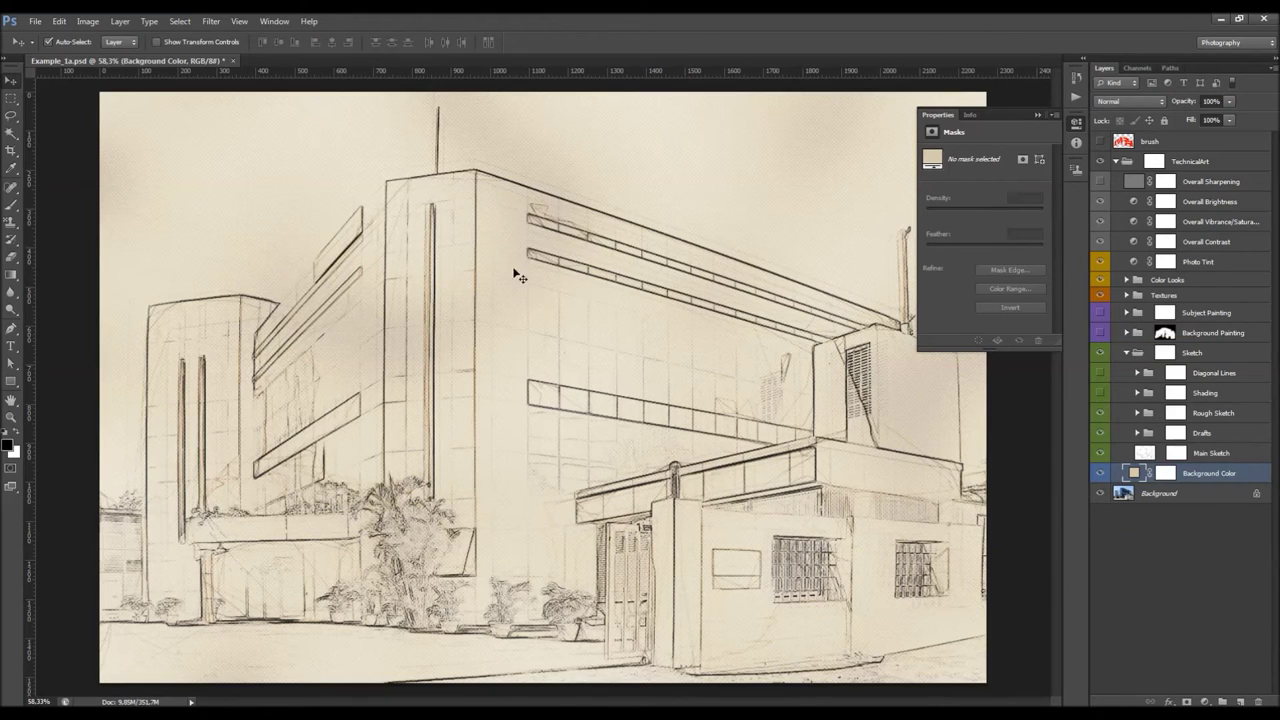
left_click(1102, 312)
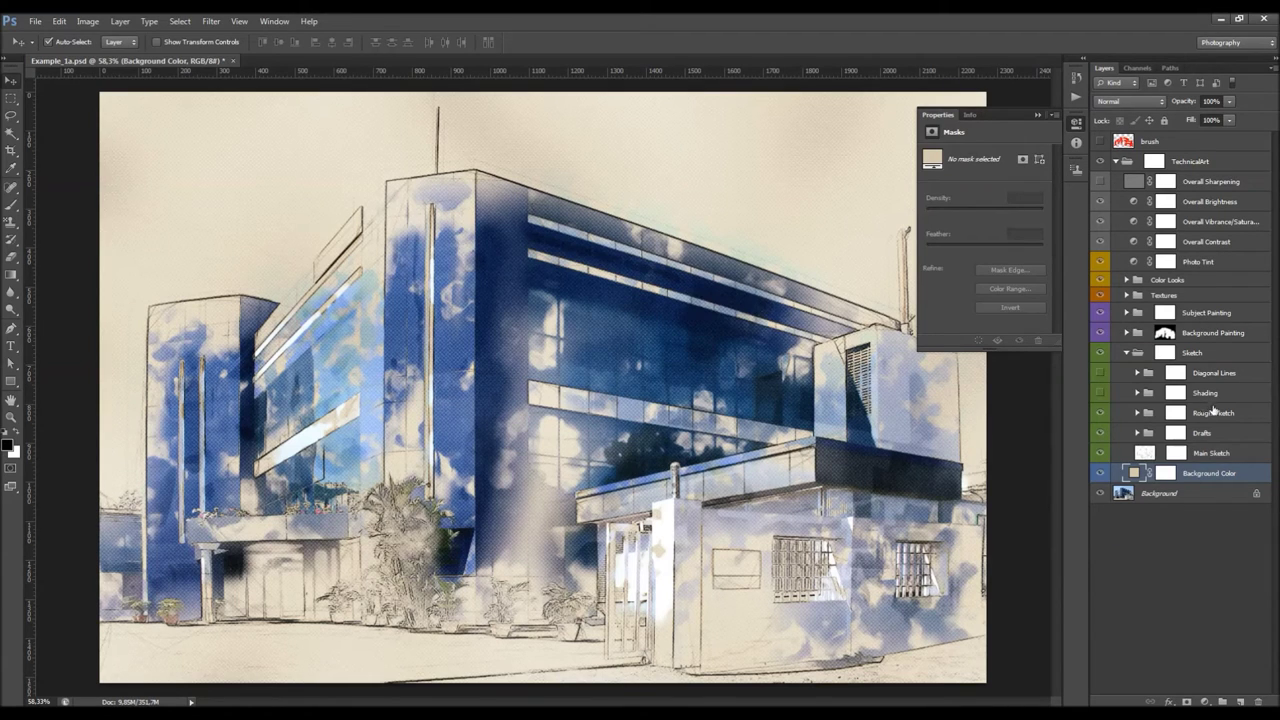
Step: Try changing the Background Color fill layer to white (ffffff), and cancel the colour change
double_click(1134, 472)
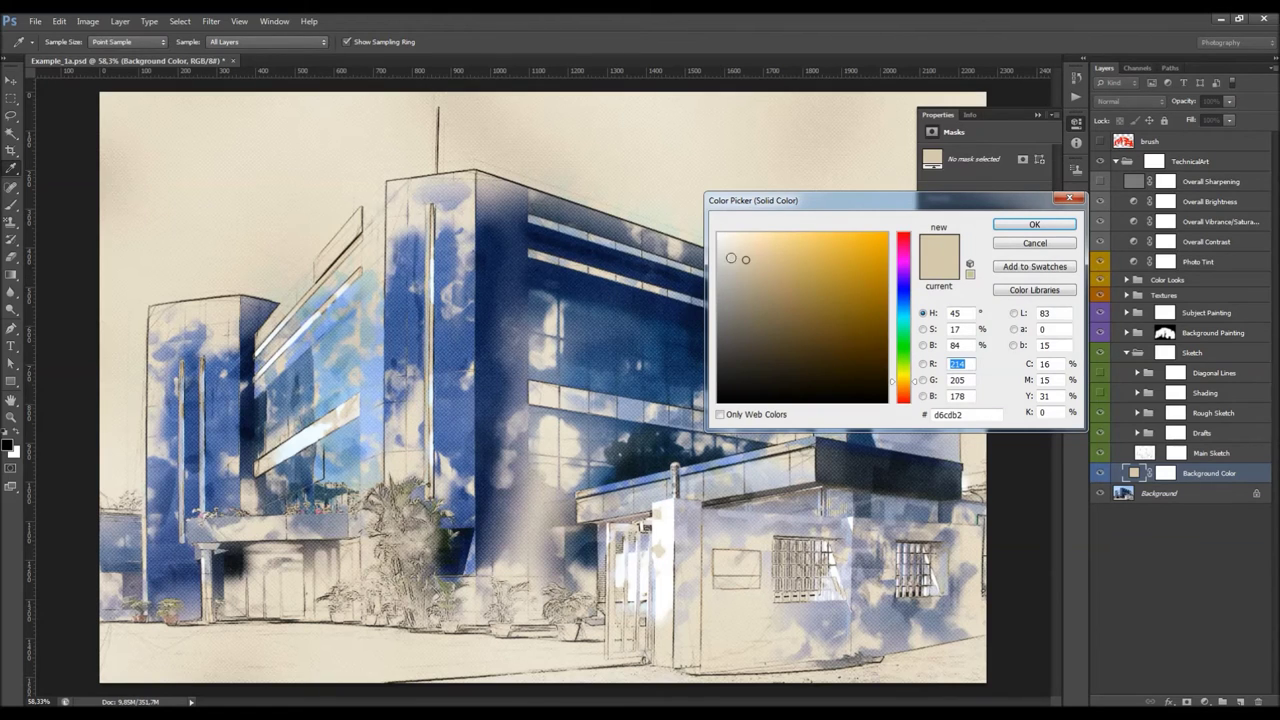
mouse_move(749, 250)
left_mouse_down()
mouse_move(600, 200)
mouse_move(143, 114)
left_mouse_up()
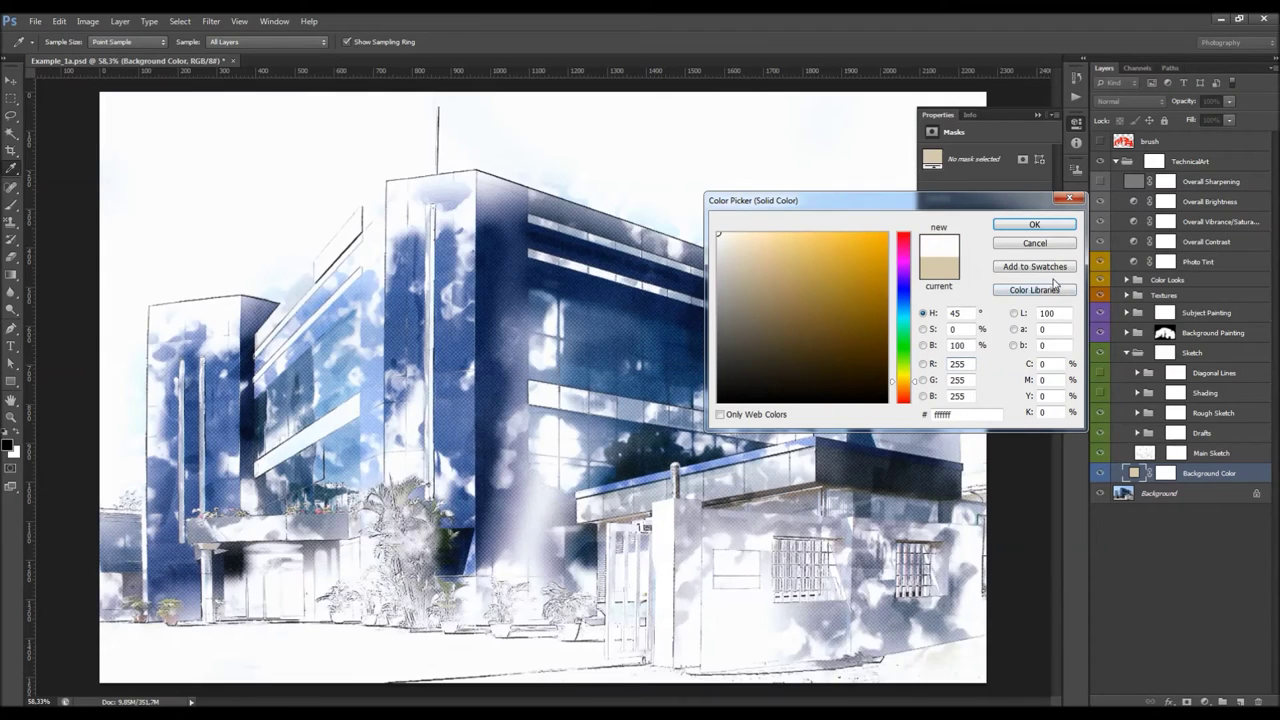
left_click(1040, 243)
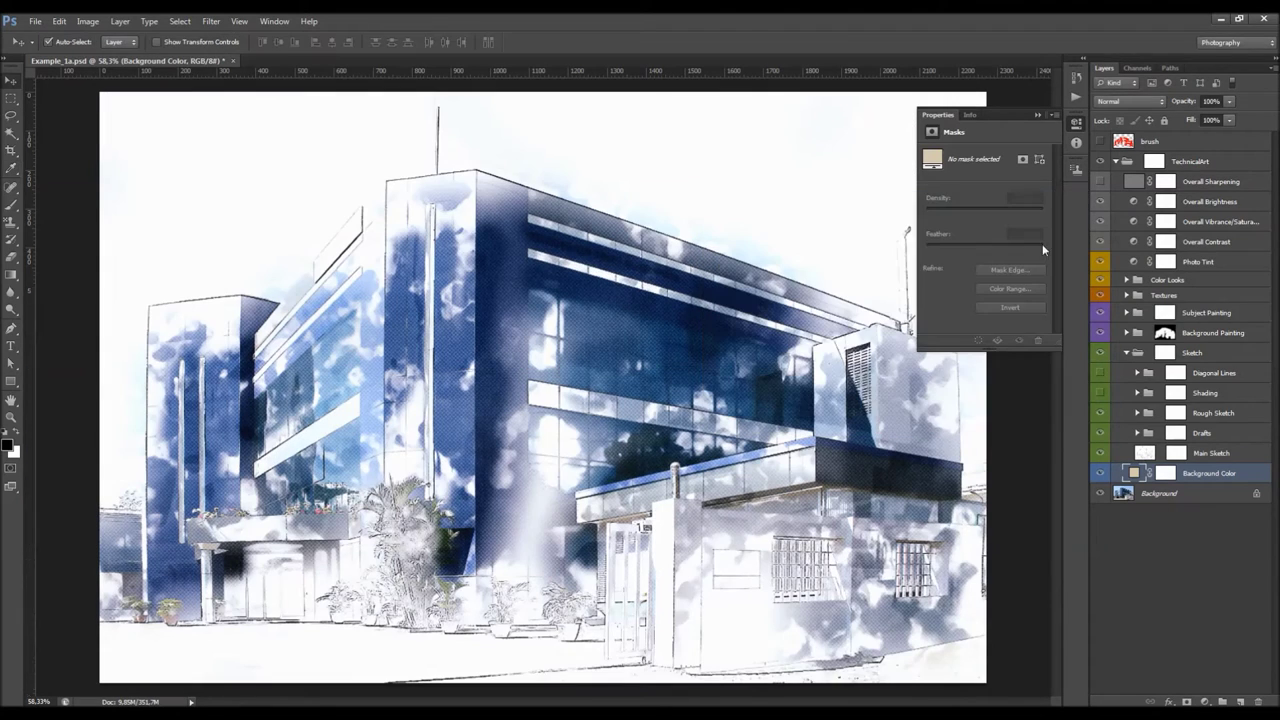
Step: Try enlarging the Background Painting group mask to about 116% with Free Transform, extending it past the canvas edges
left_click(1200, 334)
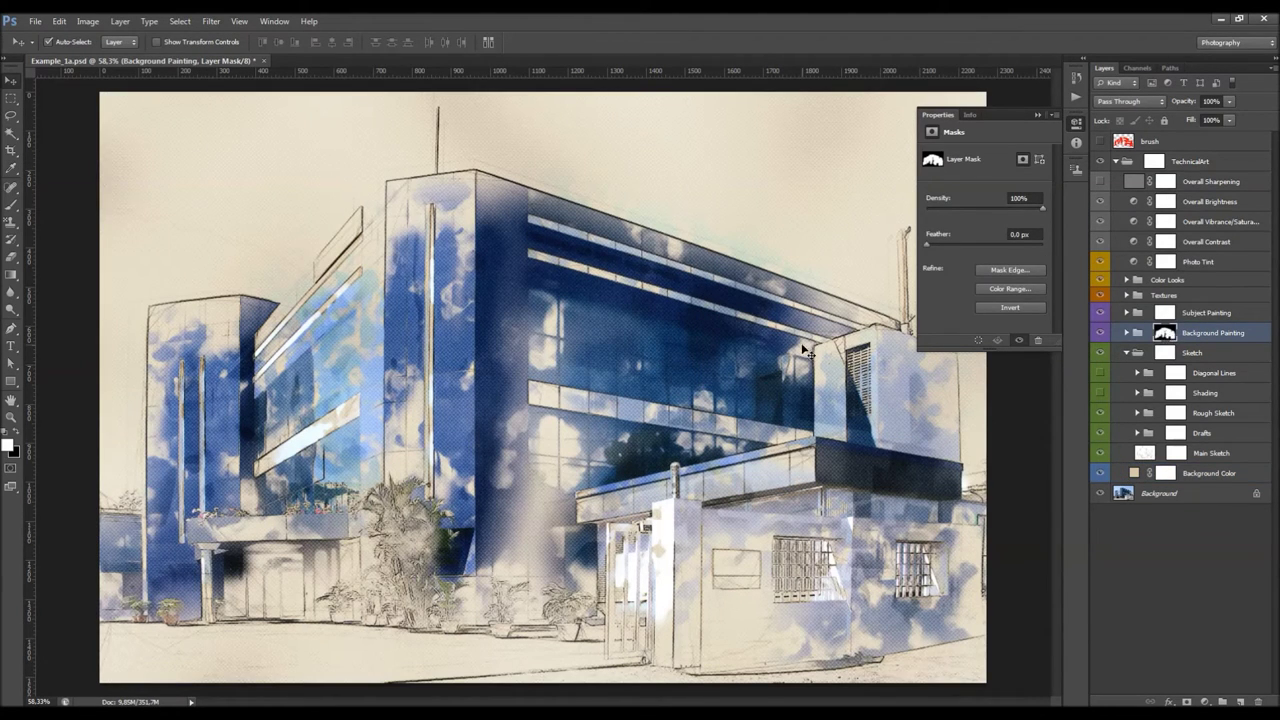
key("l")
scroll(220, 163, "down", 2)
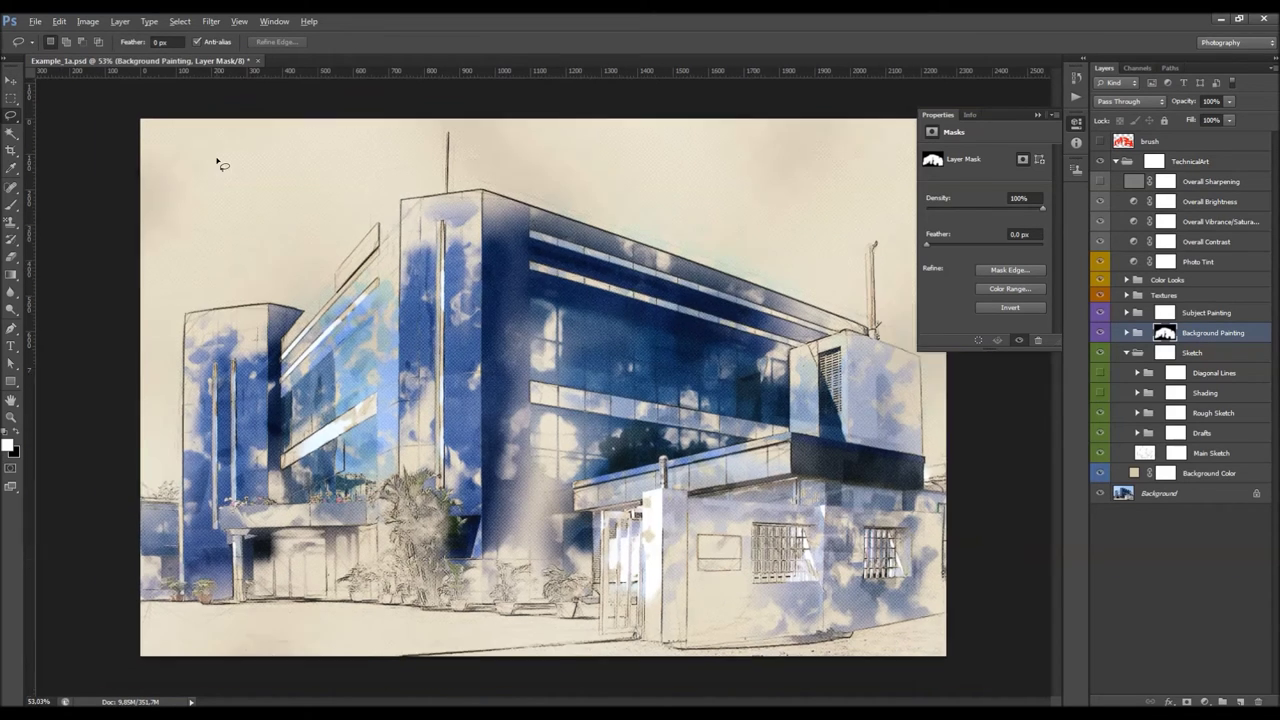
right_click(521, 274)
left_click(570, 391)
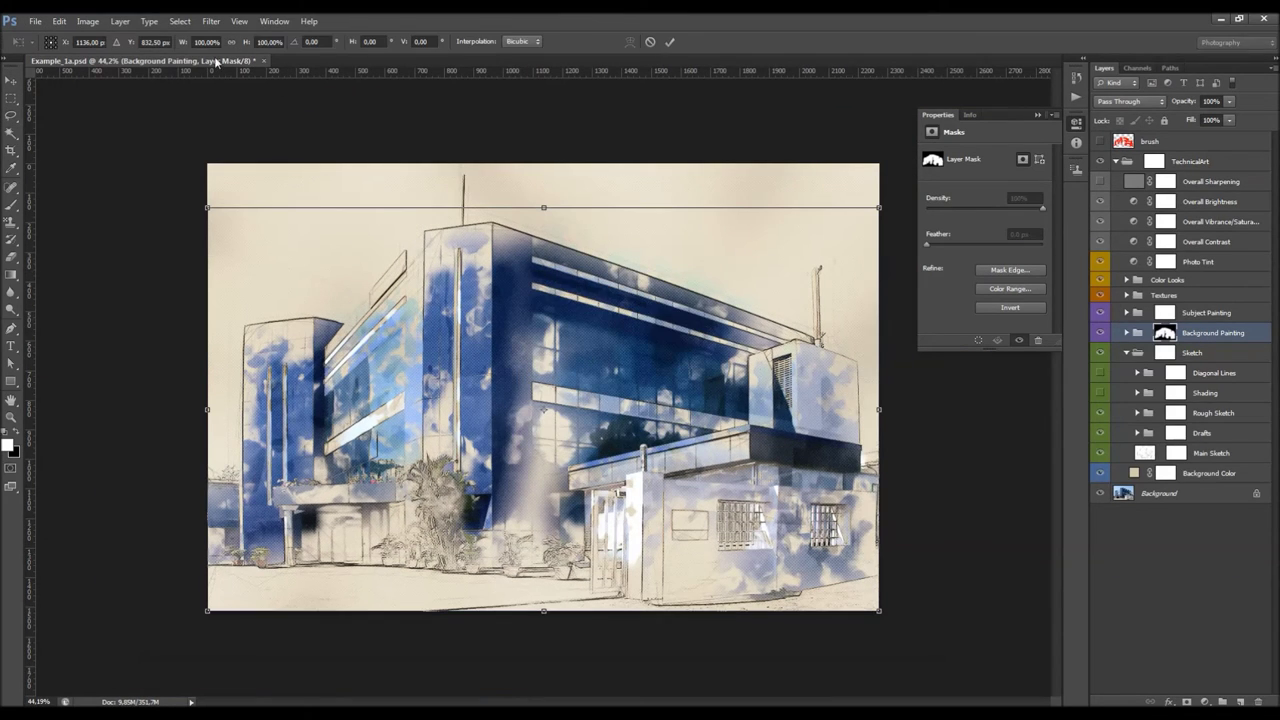
left_click_drag(880, 205, 922, 181)
left_click_drag(203, 615, 146, 648)
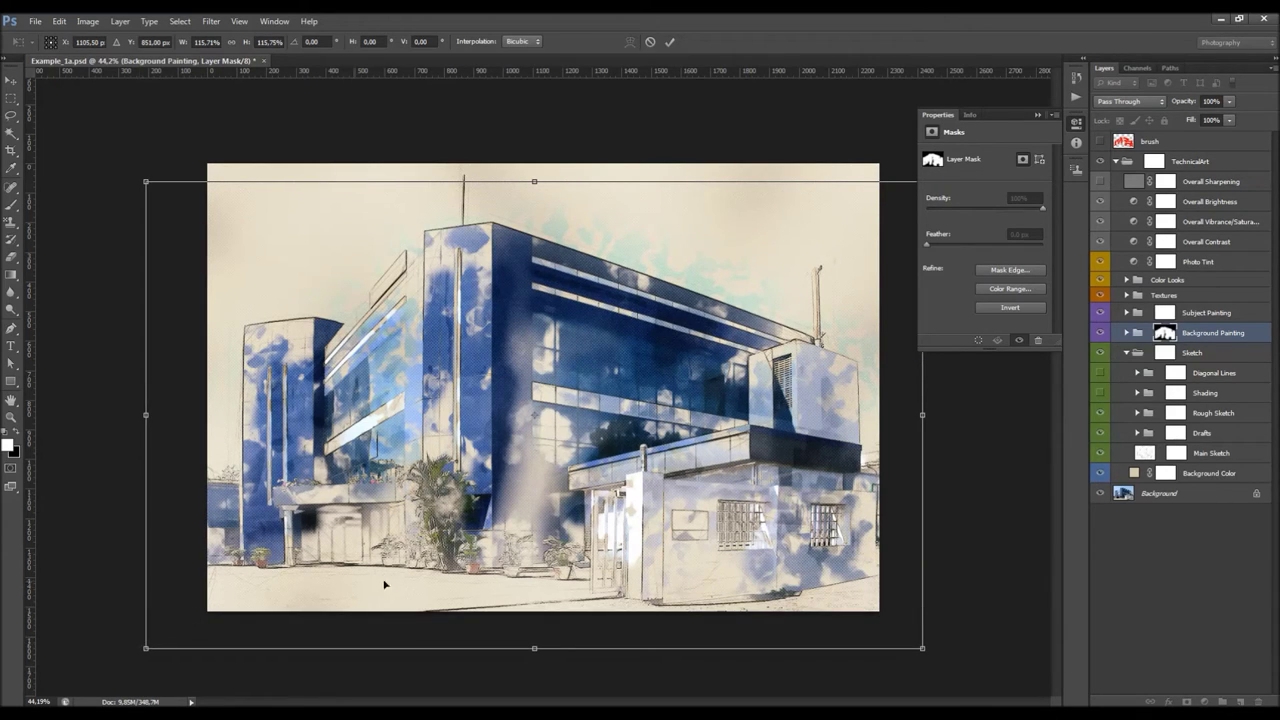
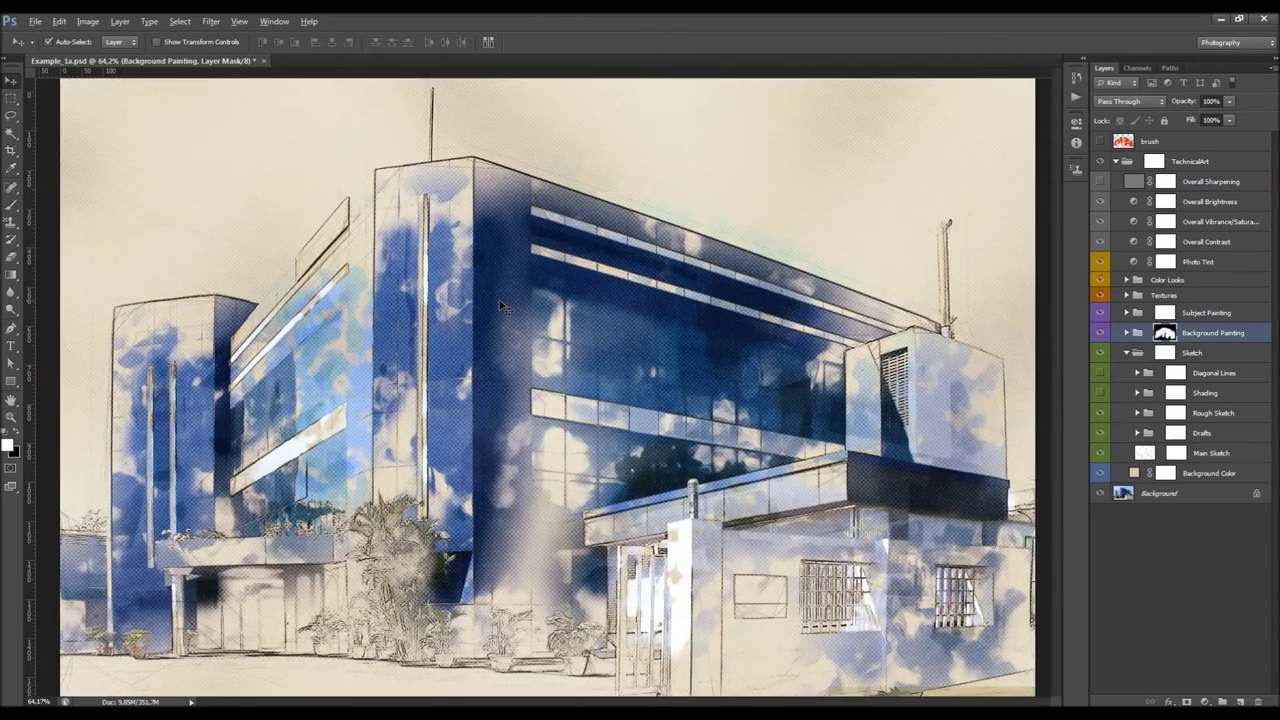
Step: Duplicate the whole layered document as Example_1a copy
scroll(514, 338, "up", 1)
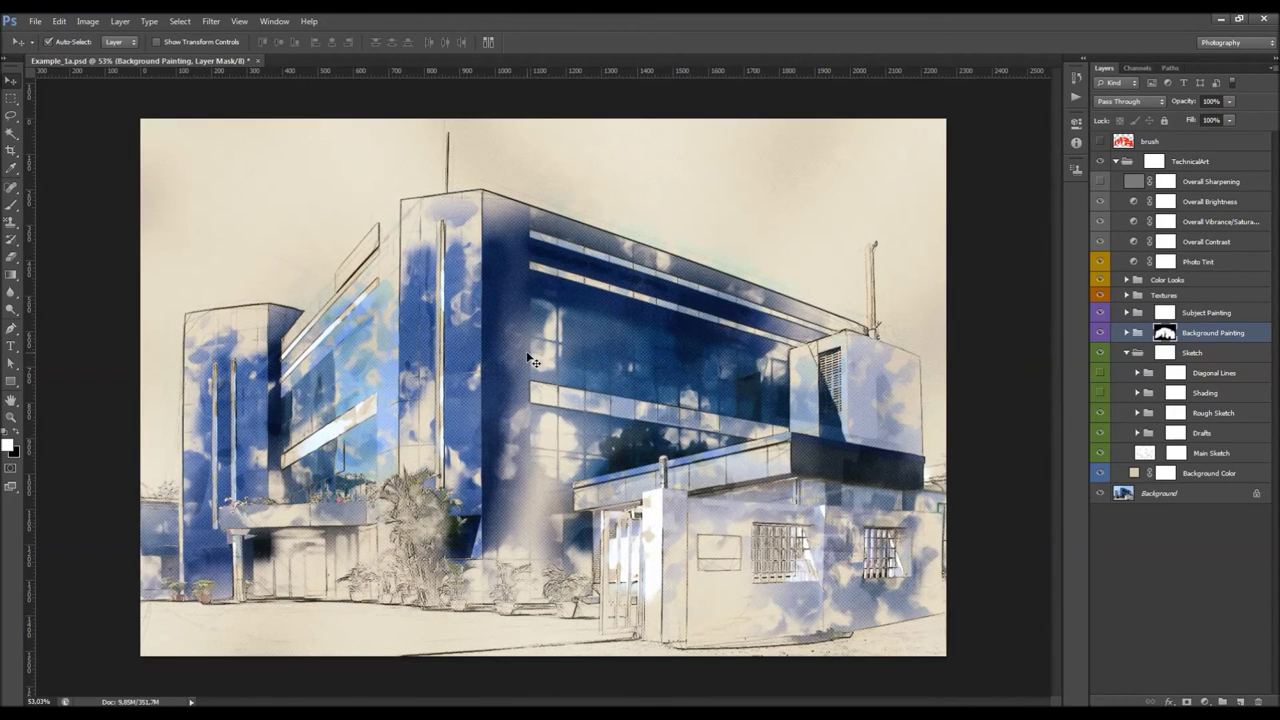
left_click(88, 21)
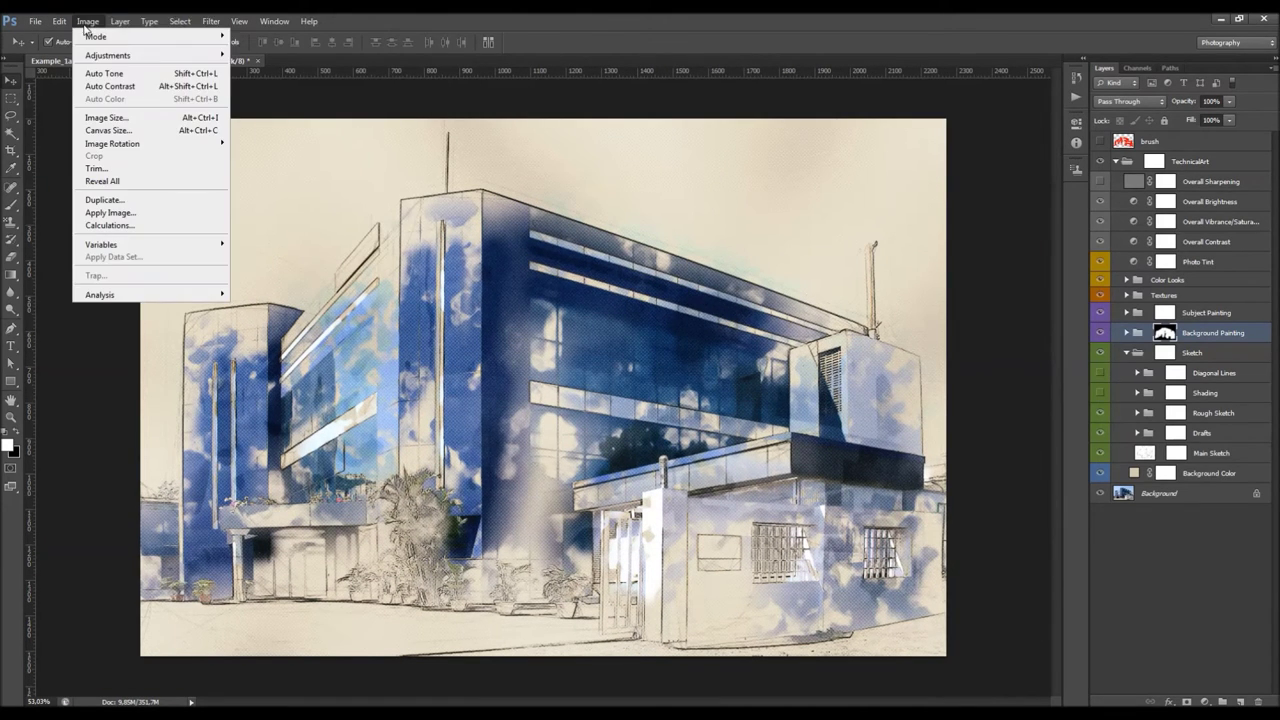
left_click(104, 200)
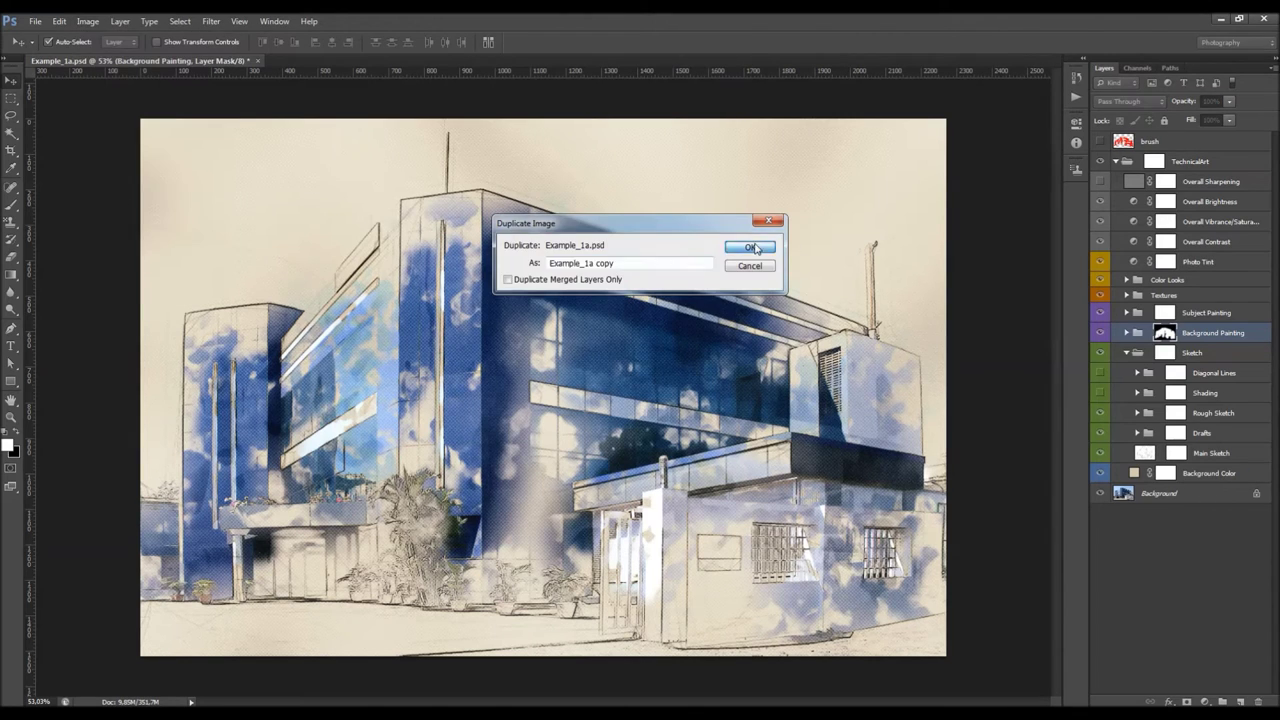
left_click(752, 247)
scroll(545, 300, "up", 1)
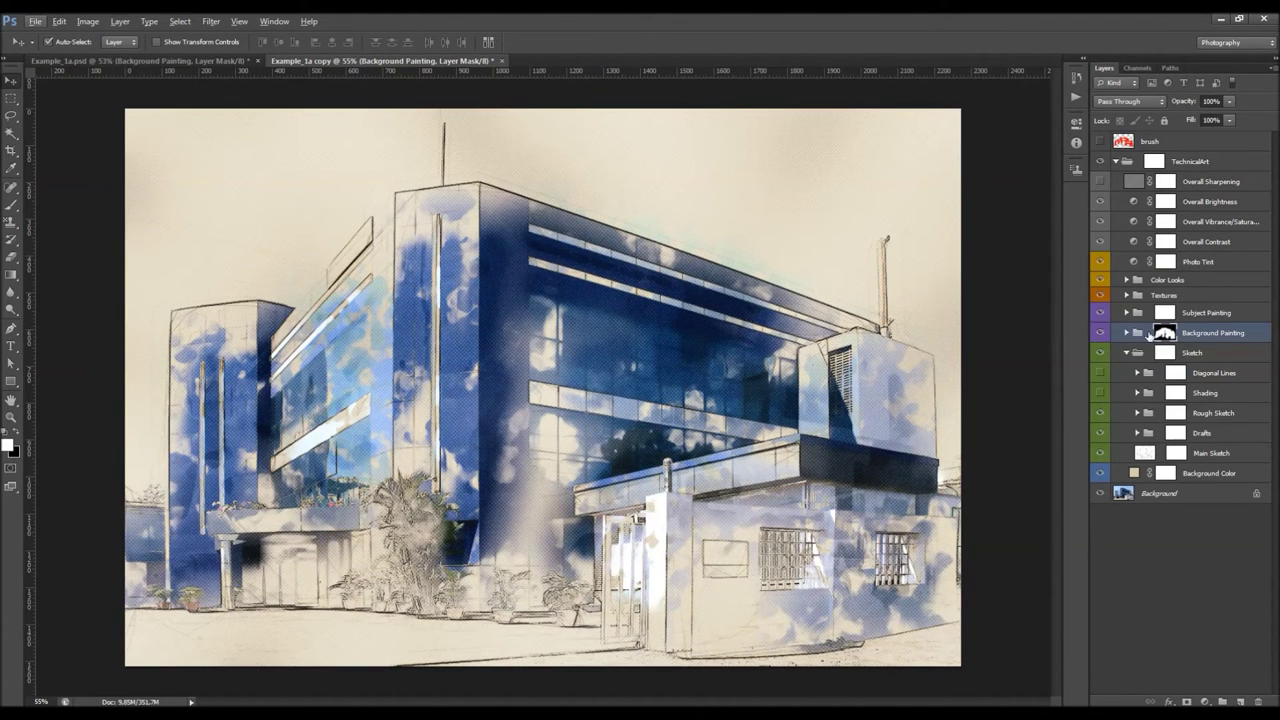
Step: In the copy, collapse the Sketch group, hide the Subject Painting and Background Painting groups, and expand the Textures group
left_click(1127, 353)
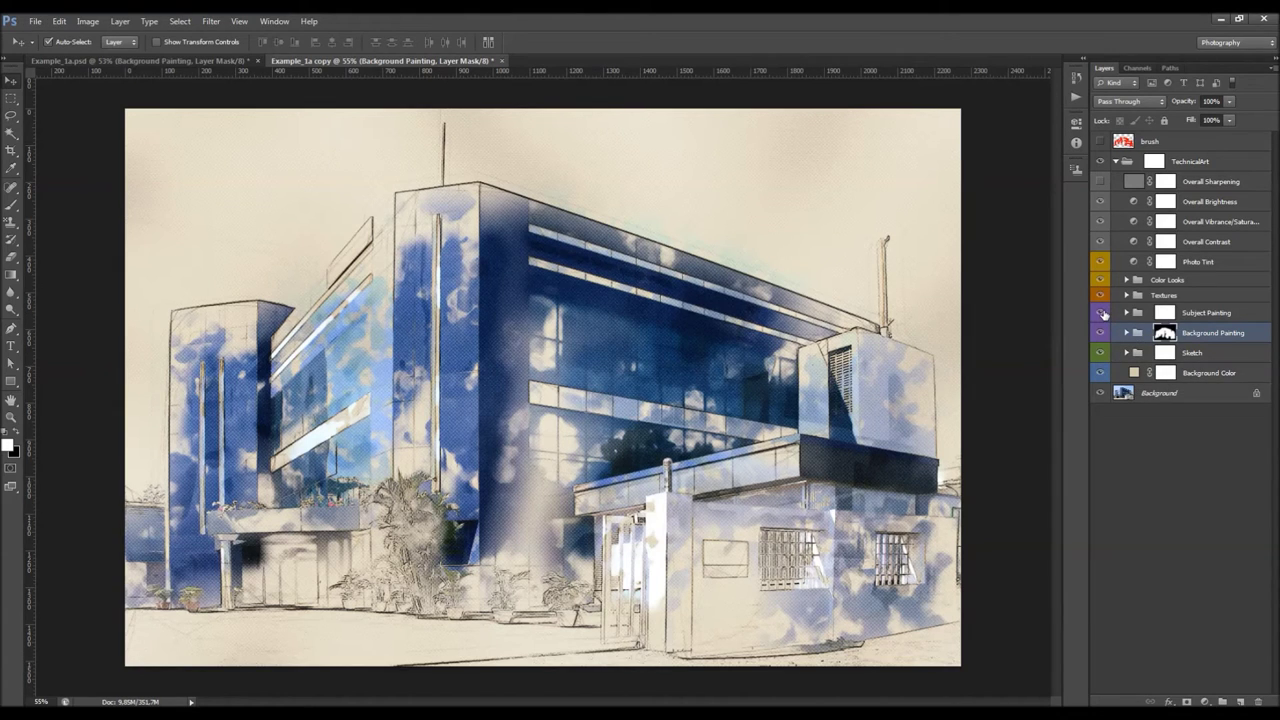
left_click(1101, 332)
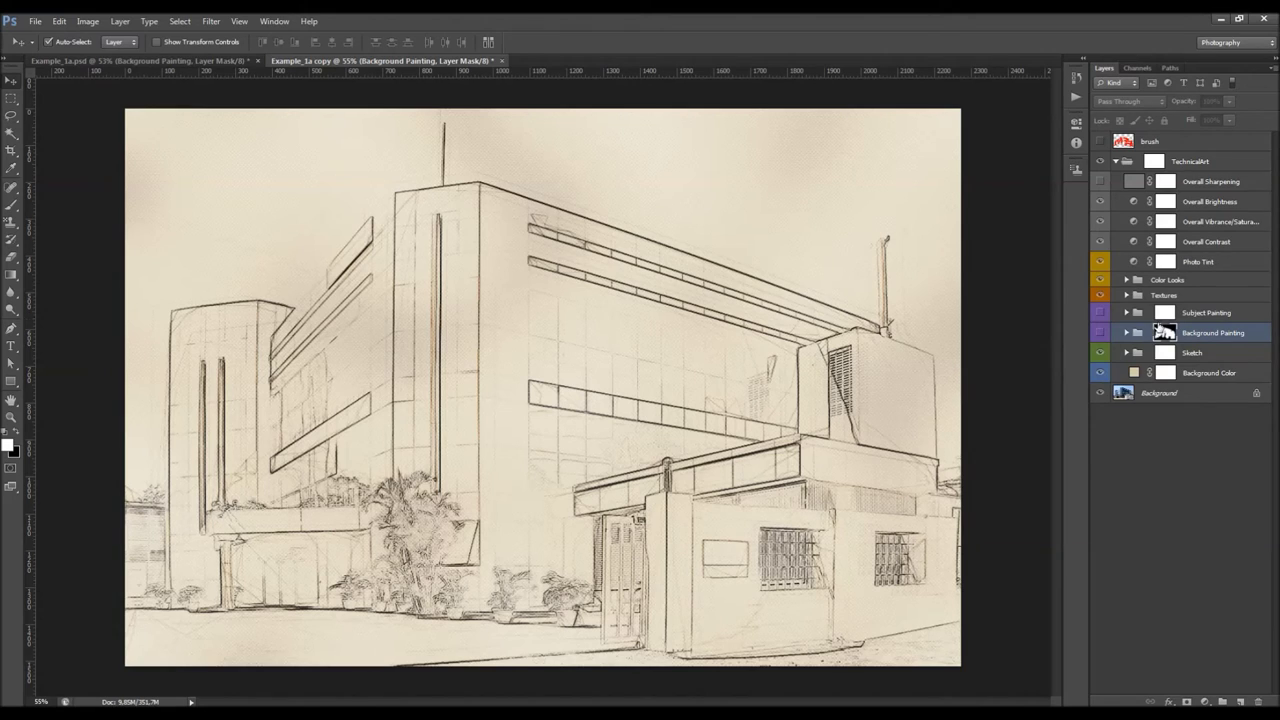
left_click(1123, 297)
left_click(1126, 296)
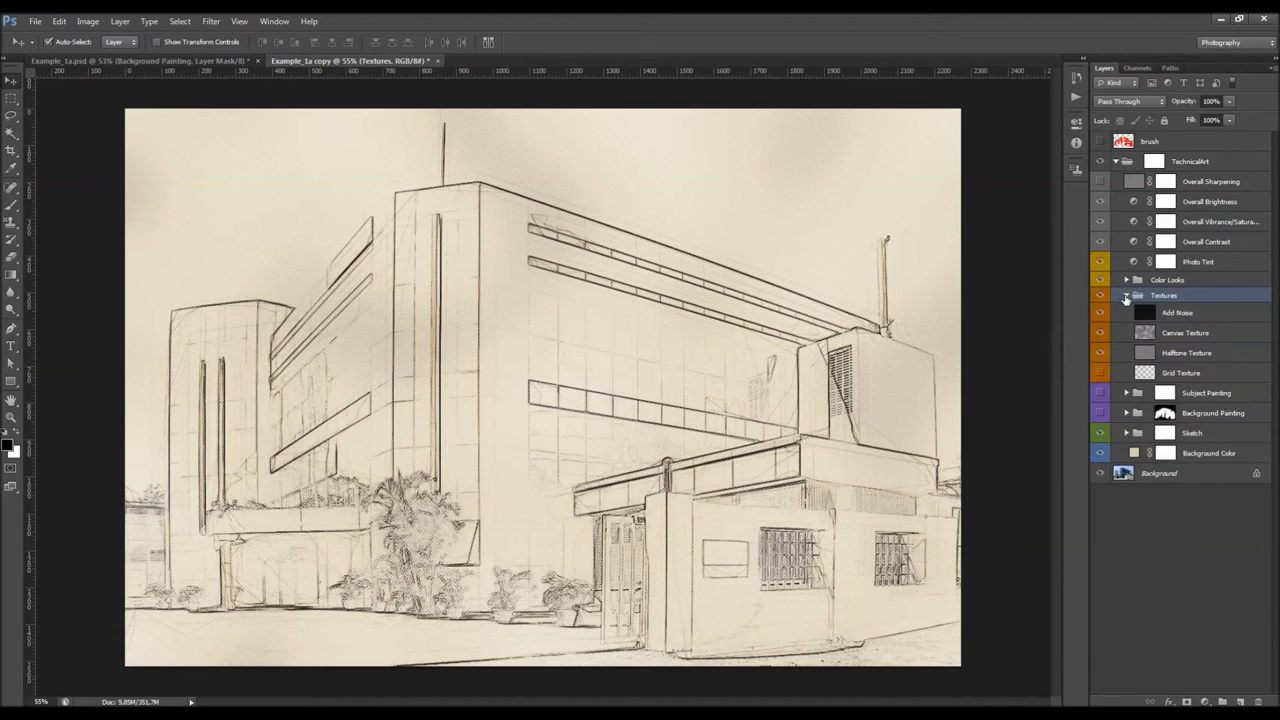
Step: Hide the Canvas Texture and Halftone Texture layers in the Textures group, and select the Add Noise layer
left_click(1101, 352)
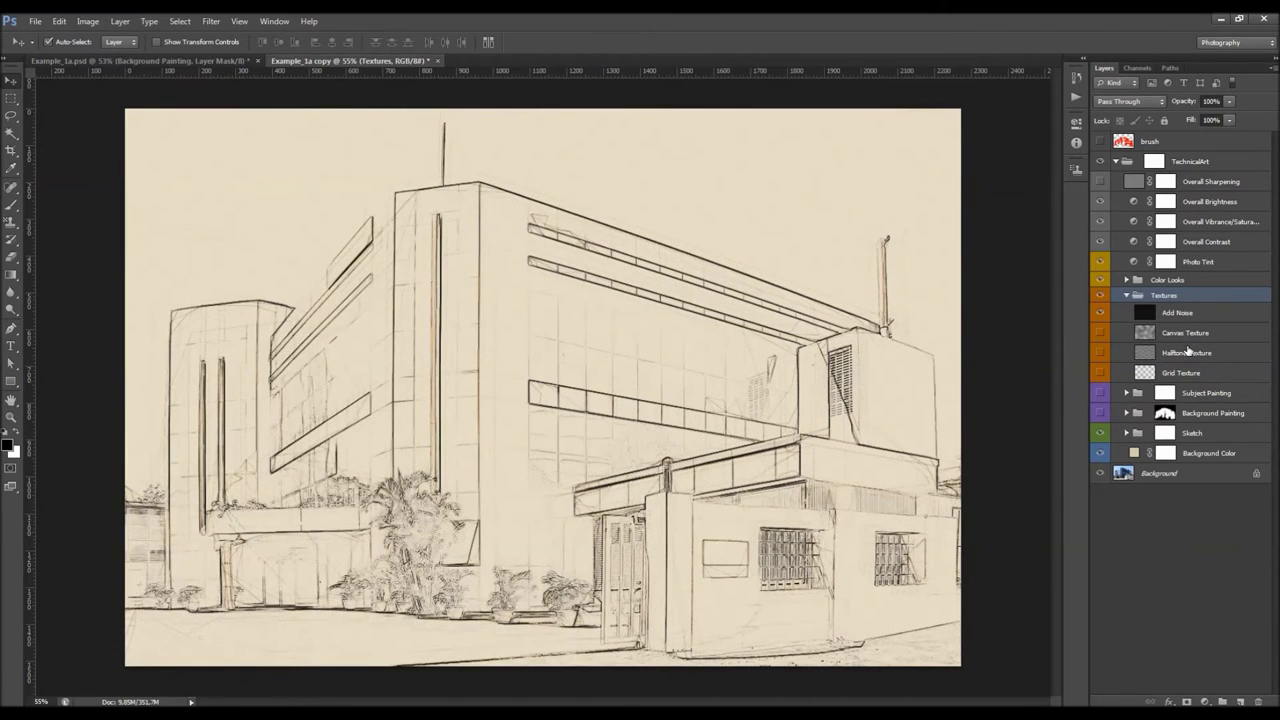
left_click(1112, 316)
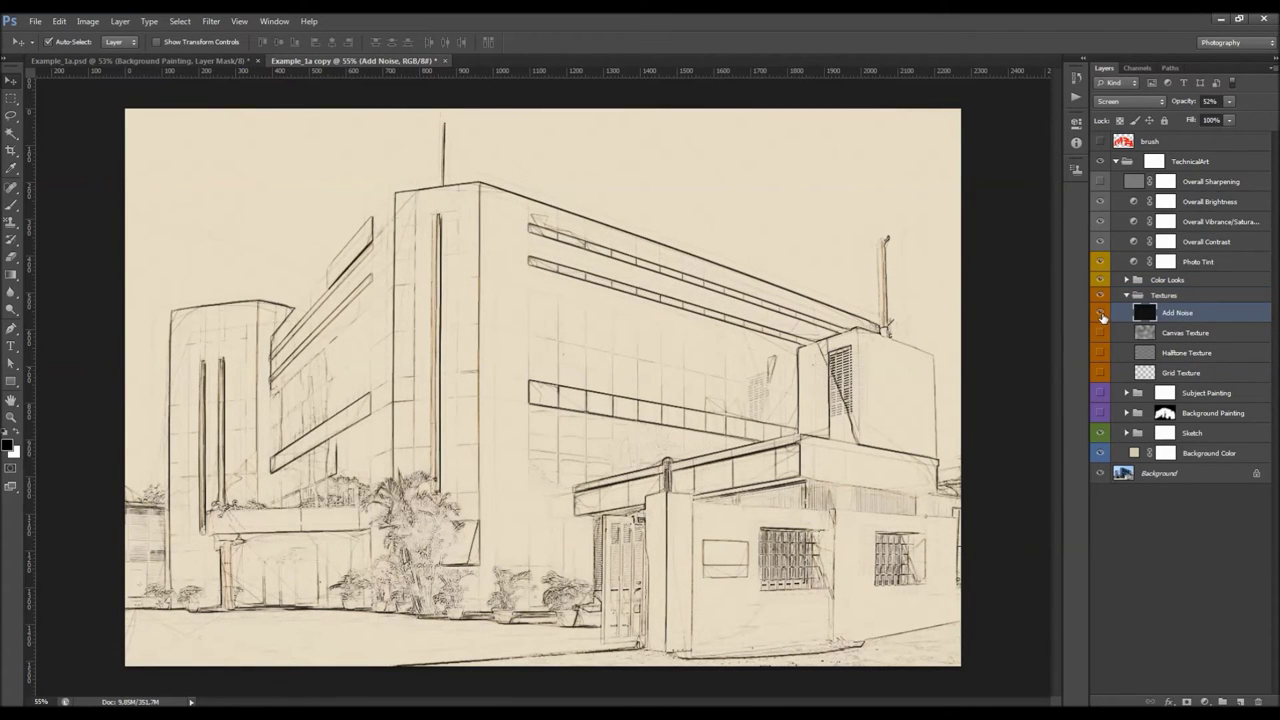
Step: Show the Grid Texture layer and set its opacity to 16%
left_click(1163, 376)
left_click(1101, 373)
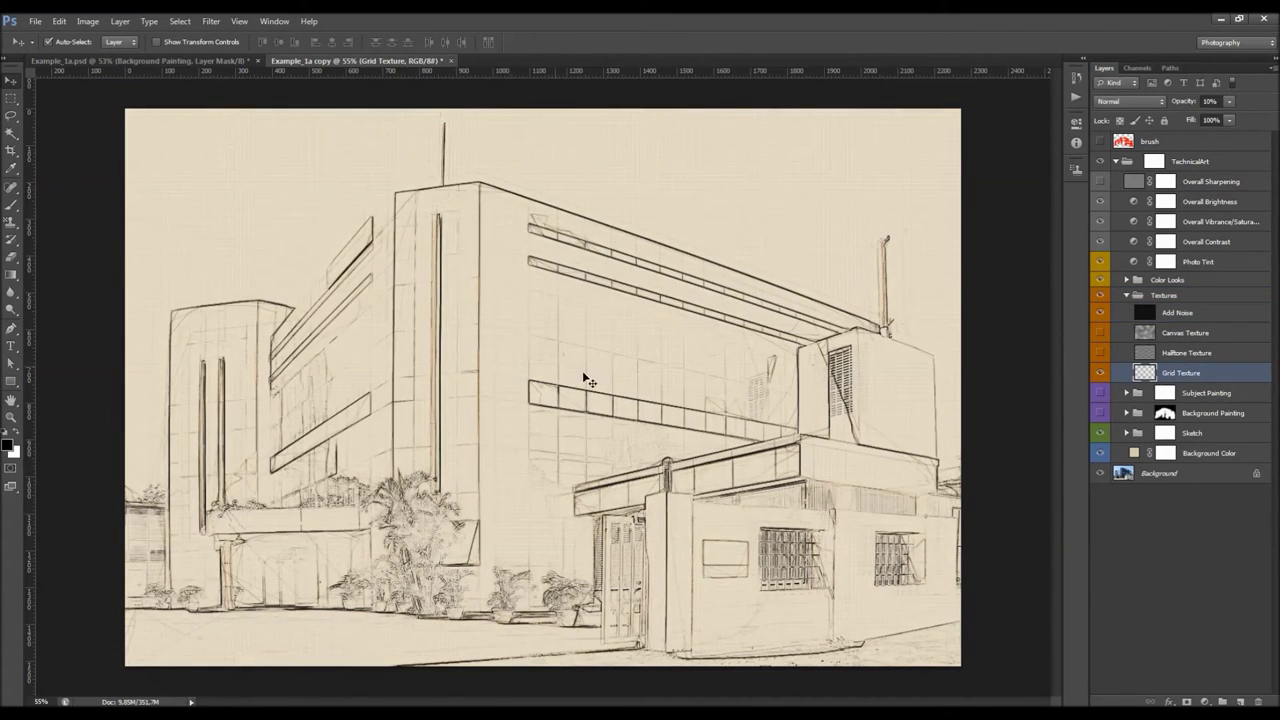
left_click(1184, 103)
type("16")
key("Return")
Step: Try enlarging the Grid Texture to 246% with Free Transform, and undo the scaling
key("l")
right_click(472, 274)
left_click(520, 390)
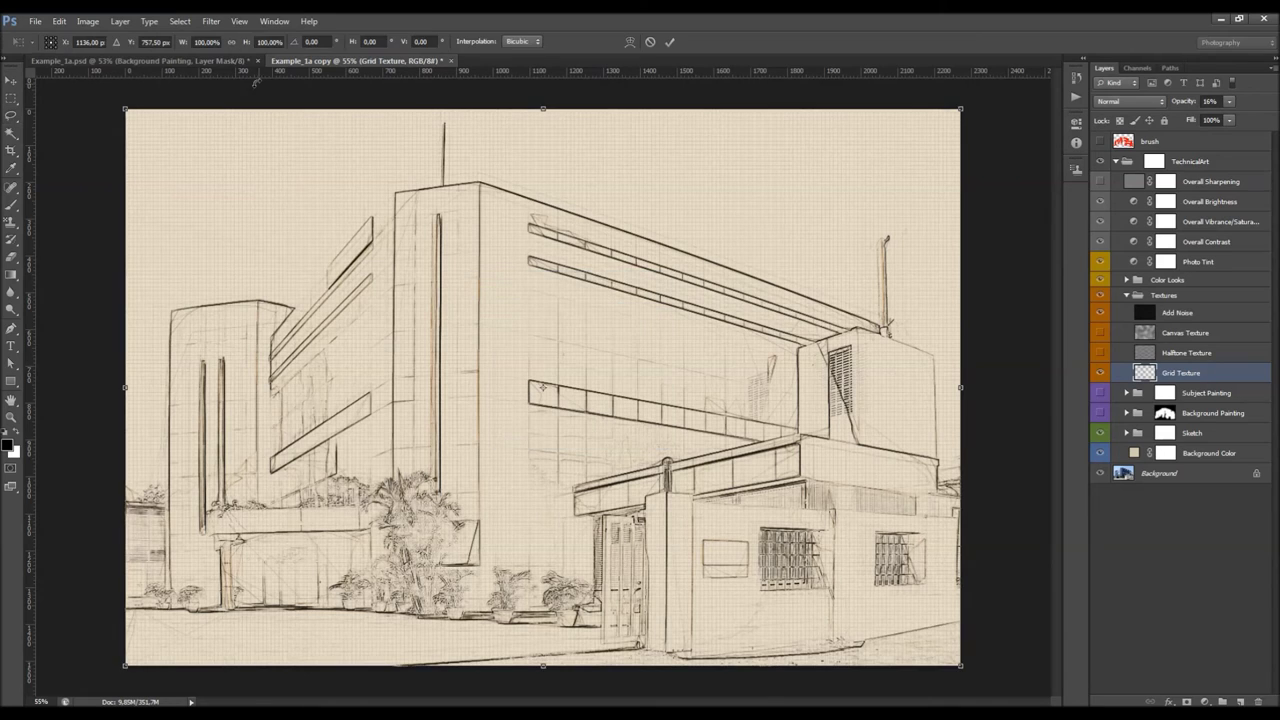
left_click_drag(184, 47, 283, 50)
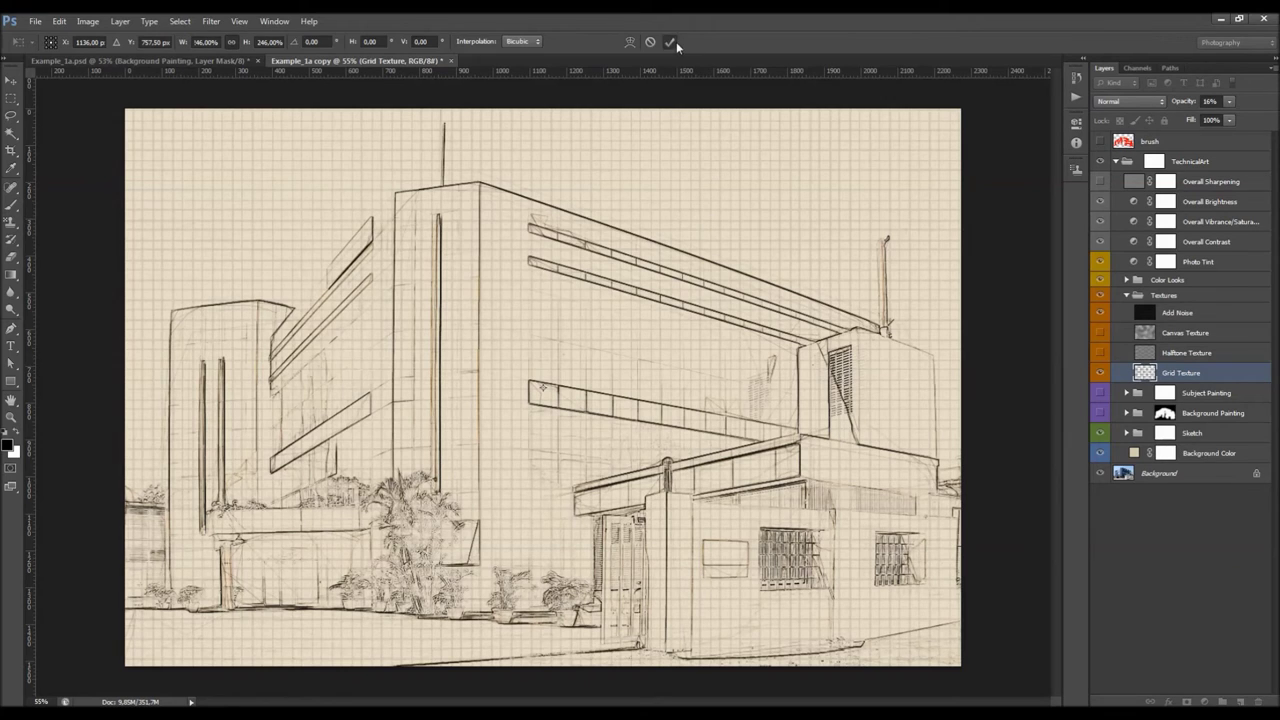
key("Return")
key("ctrl+z")
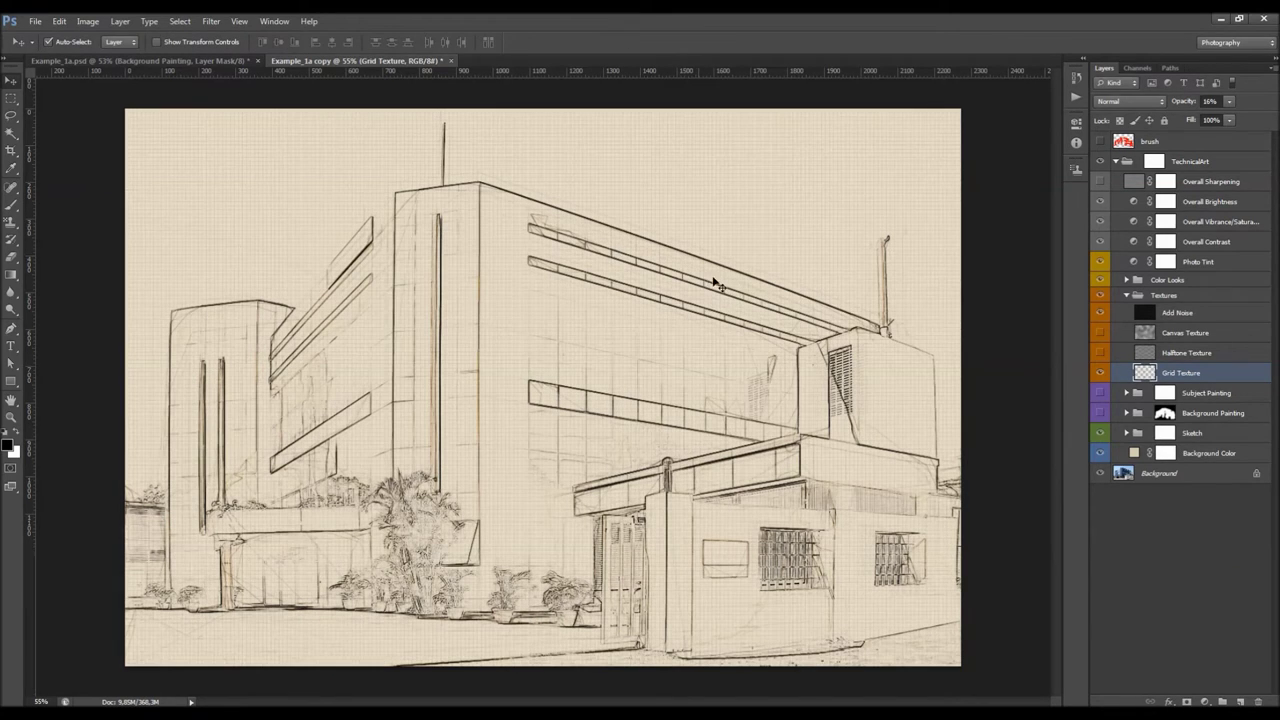
Step: Hide the Grid Texture layer and expand the Sketch group
left_click(1101, 373)
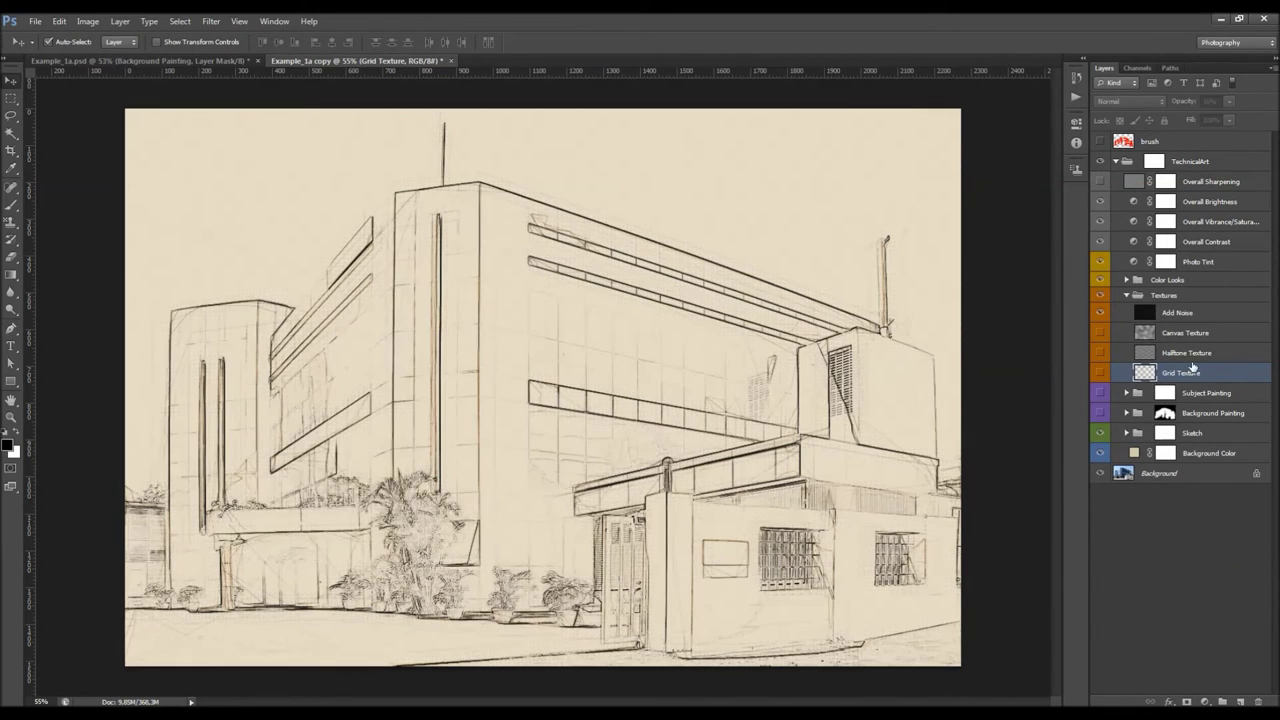
left_click(1208, 438)
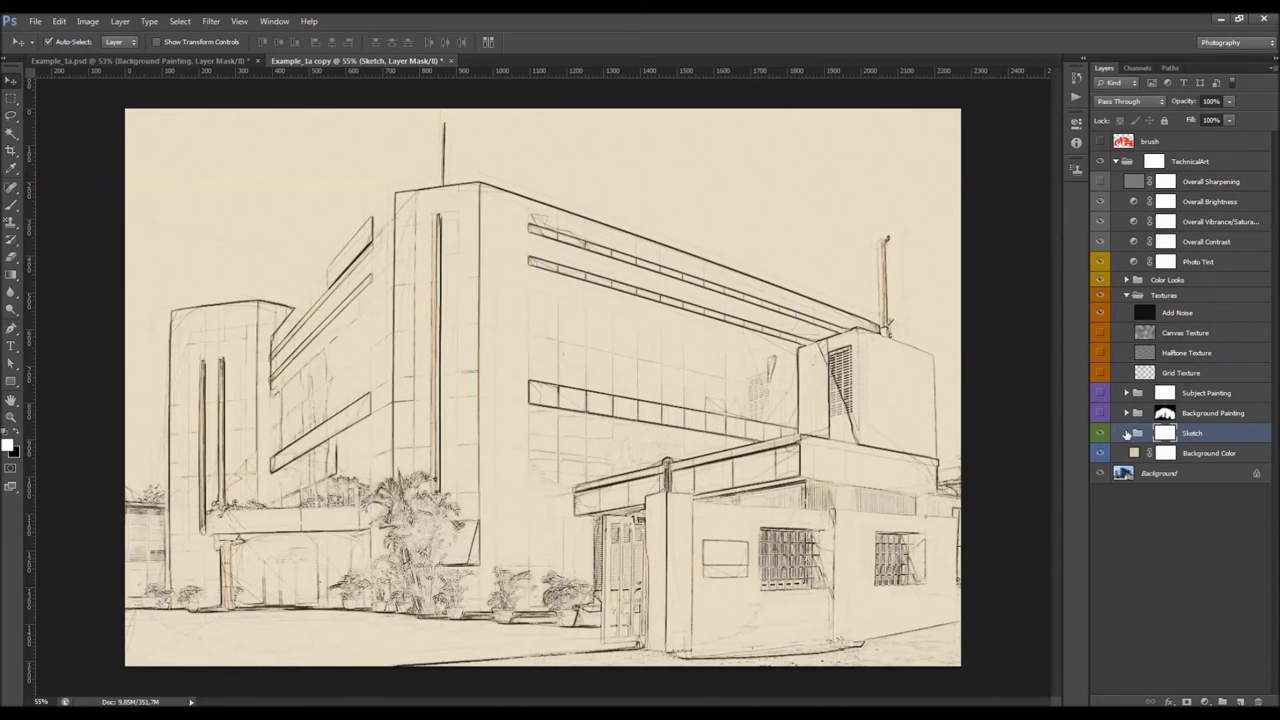
left_click(1127, 434)
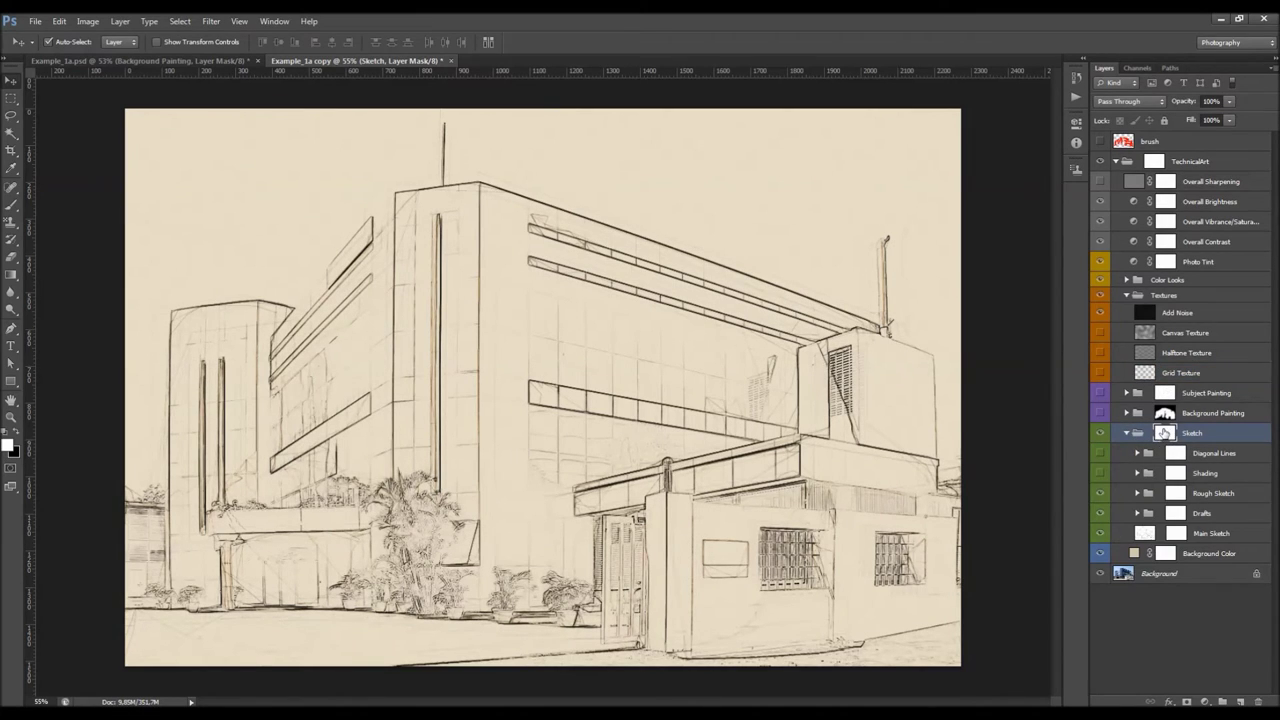
Step: Try painting black on the Sketch group mask over the building with a 300 px brush, and undo the strokes
left_click(1163, 432)
key("b")
key("x")
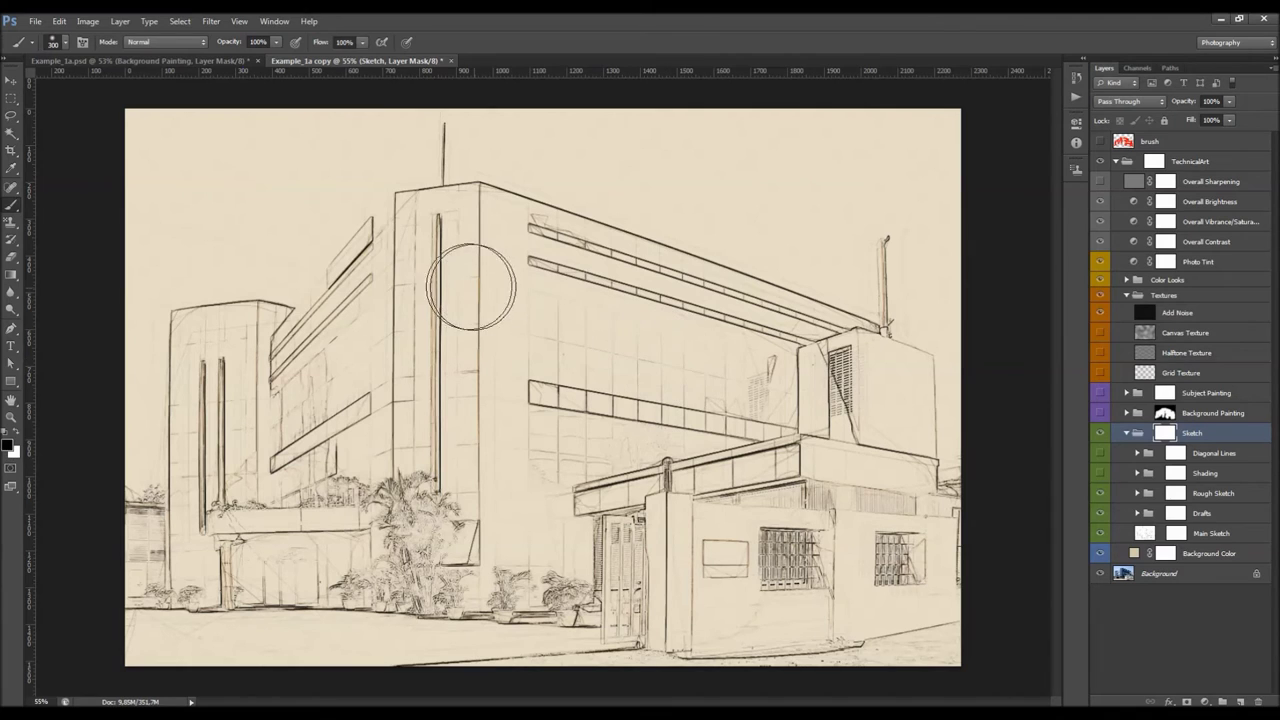
mouse_move(380, 200)
left_mouse_down()
mouse_move(434, 271)
mouse_move(406, 294)
mouse_move(157, 377)
mouse_move(220, 500)
mouse_move(357, 543)
mouse_move(440, 600)
left_mouse_up()
key("ctrl+BackSpace")
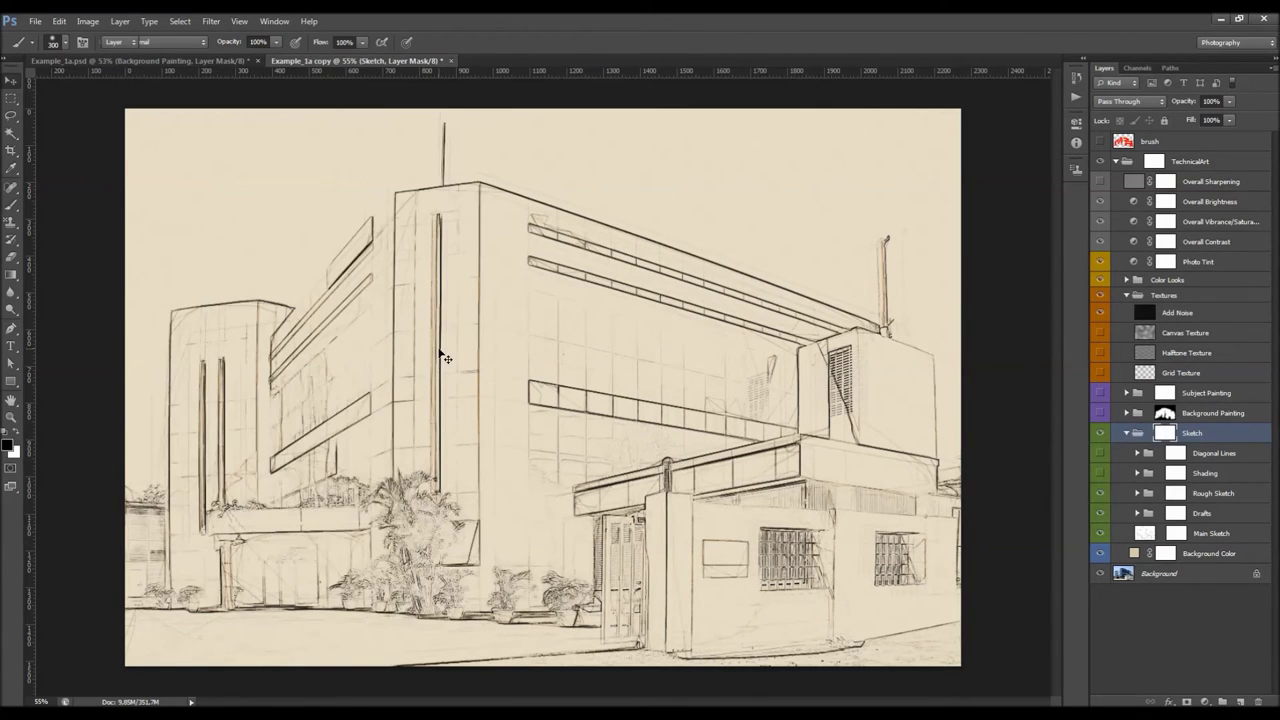
key("v")
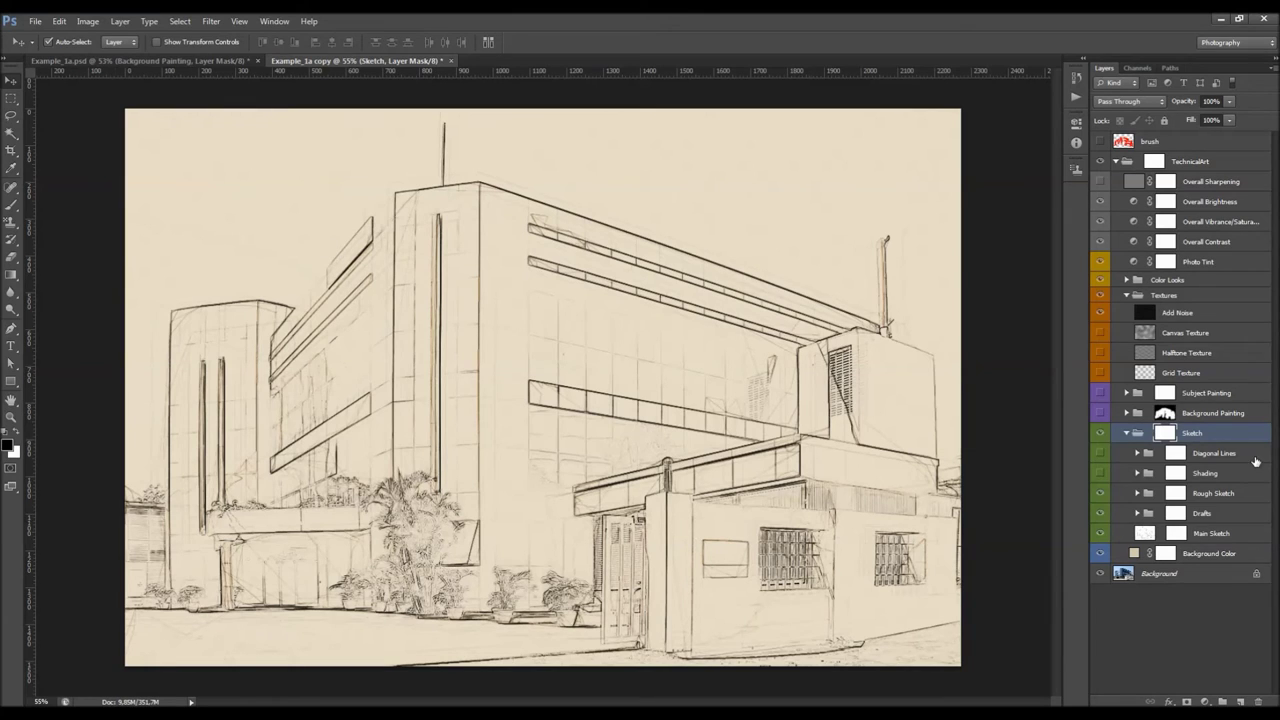
Step: Show the Diagonal Lines group inside the Sketch group and expand it
left_click(1204, 458)
left_click(1103, 455)
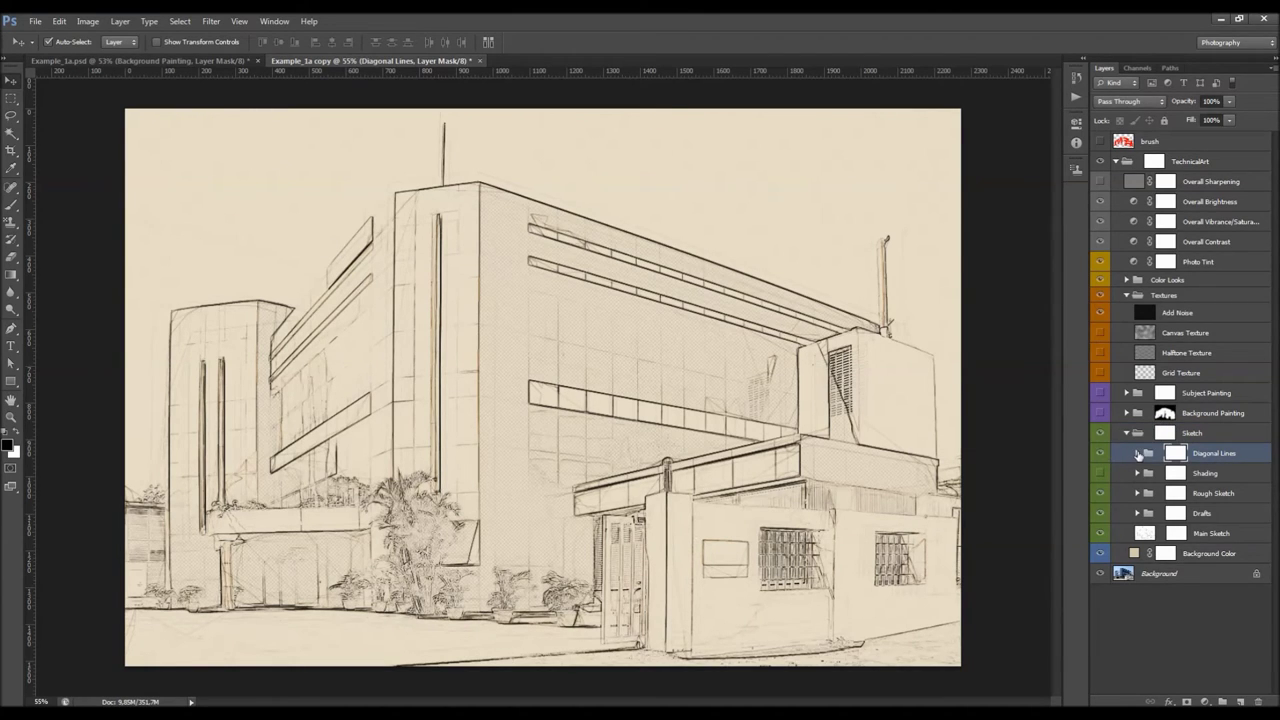
left_click(1137, 453)
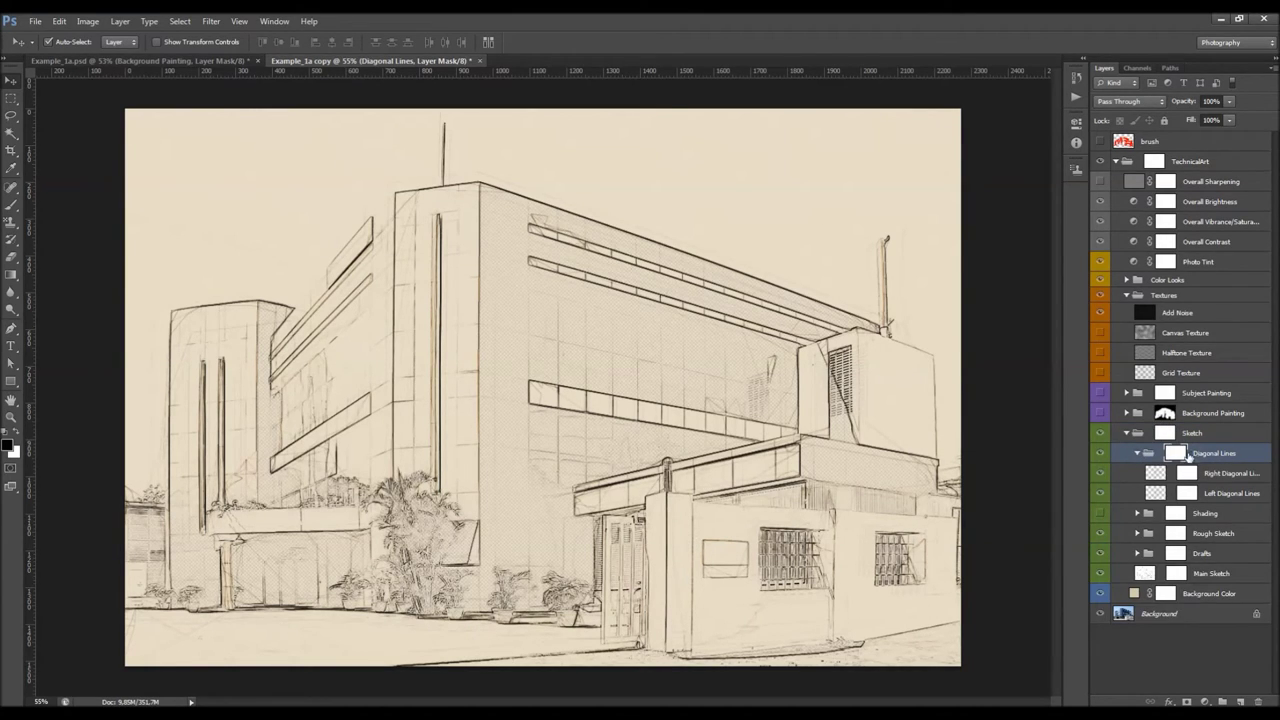
Step: Compare the Right and Left Diagonal Lines layers by toggling their visibility, and hide the Right Diagonal Lines layer
left_click(1222, 475)
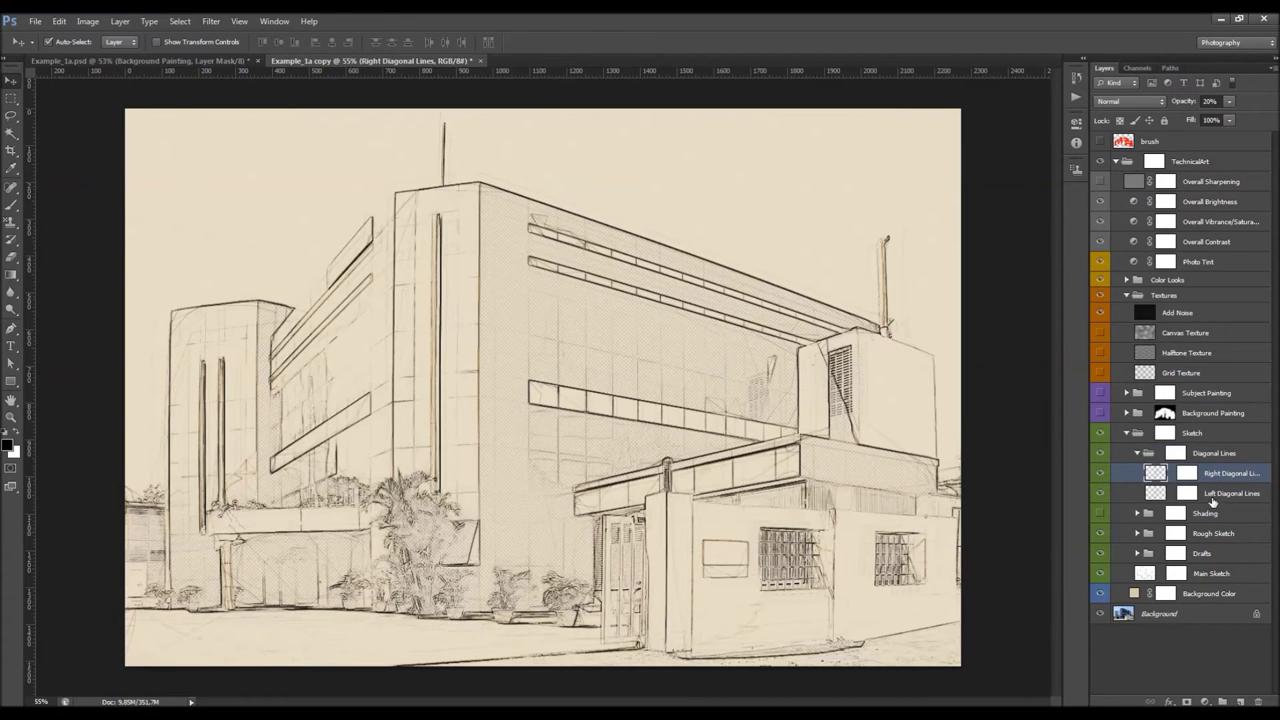
left_click(1100, 473)
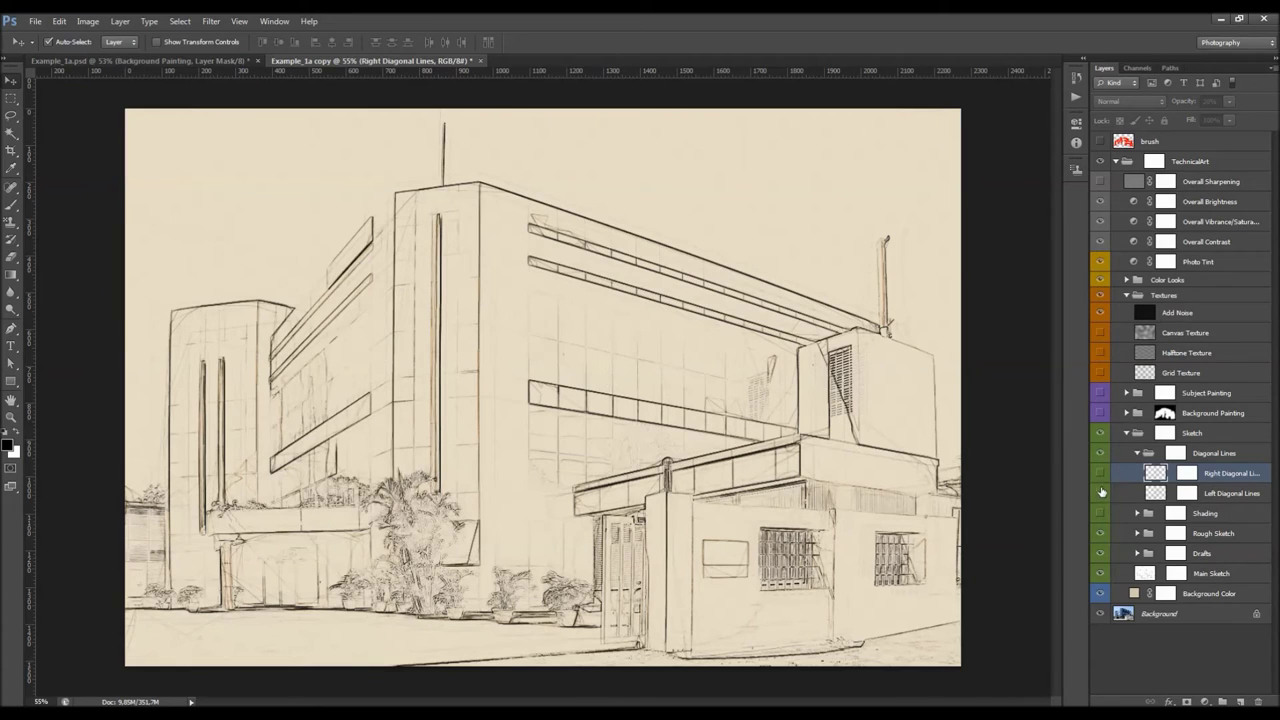
left_click(1100, 474)
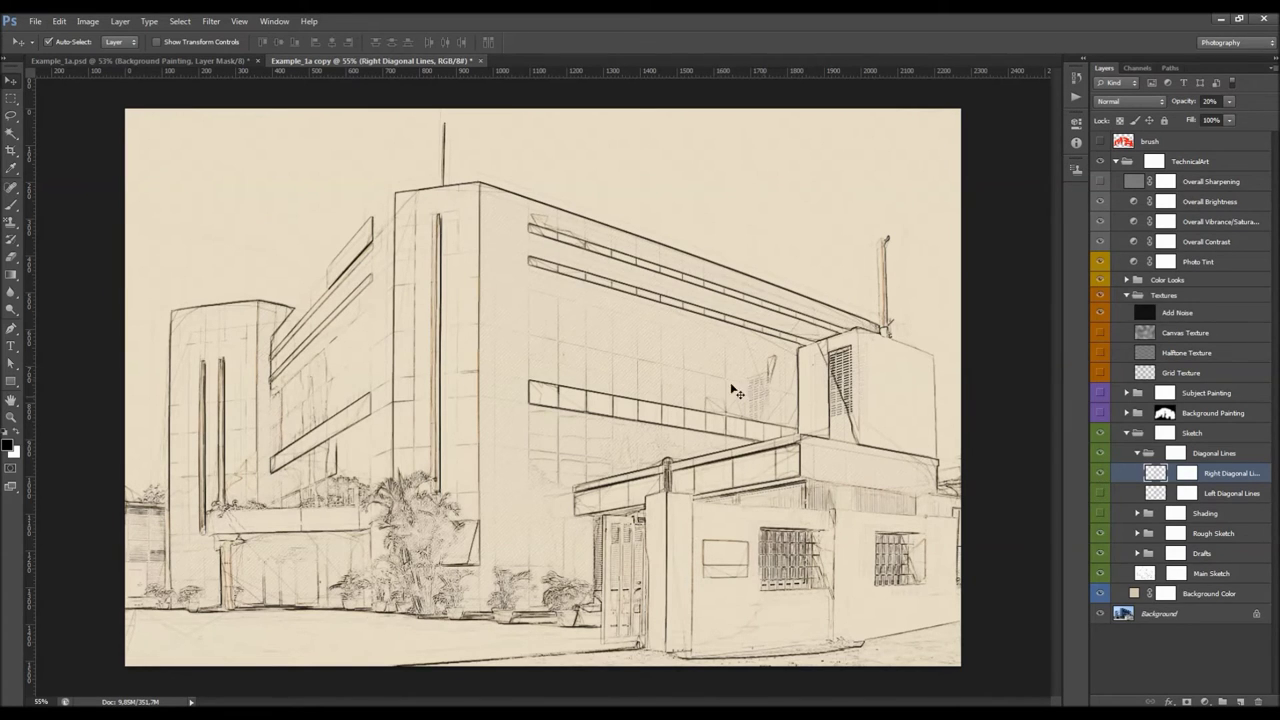
key("ctrl+plus")
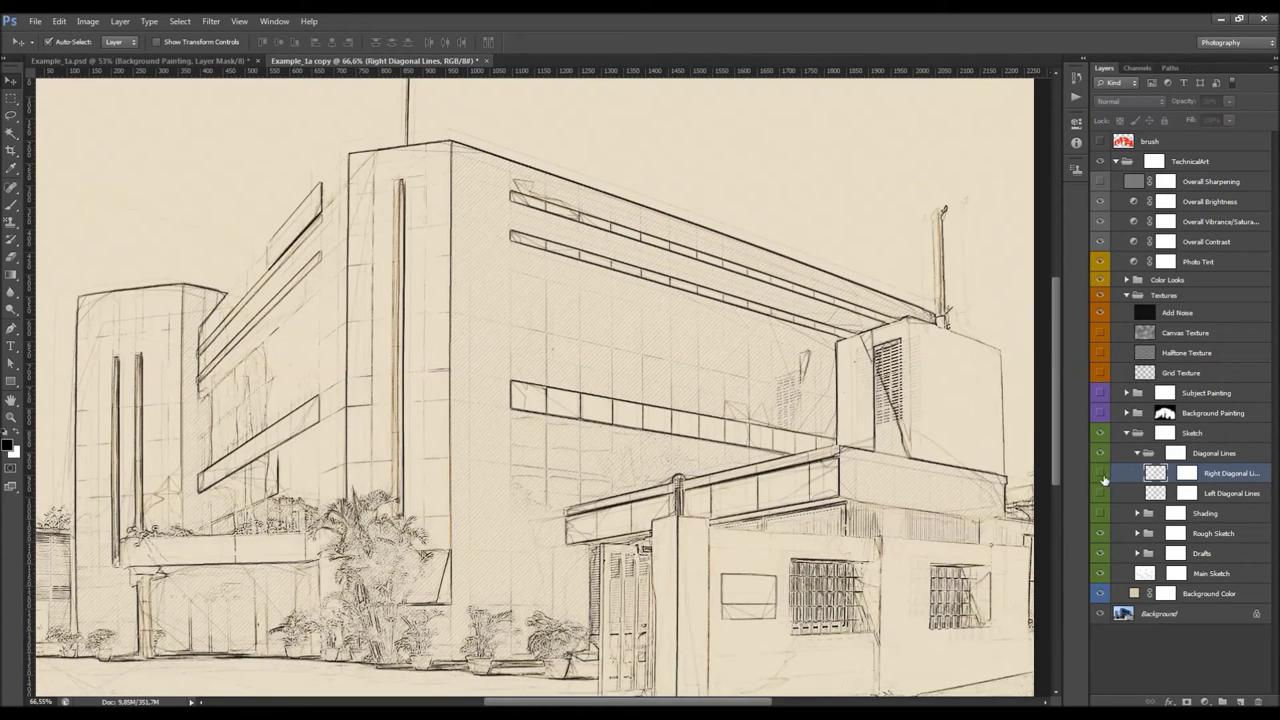
Step: Show only the Left Diagonal Lines layer within its group and raise its opacity
left_click(1211, 494)
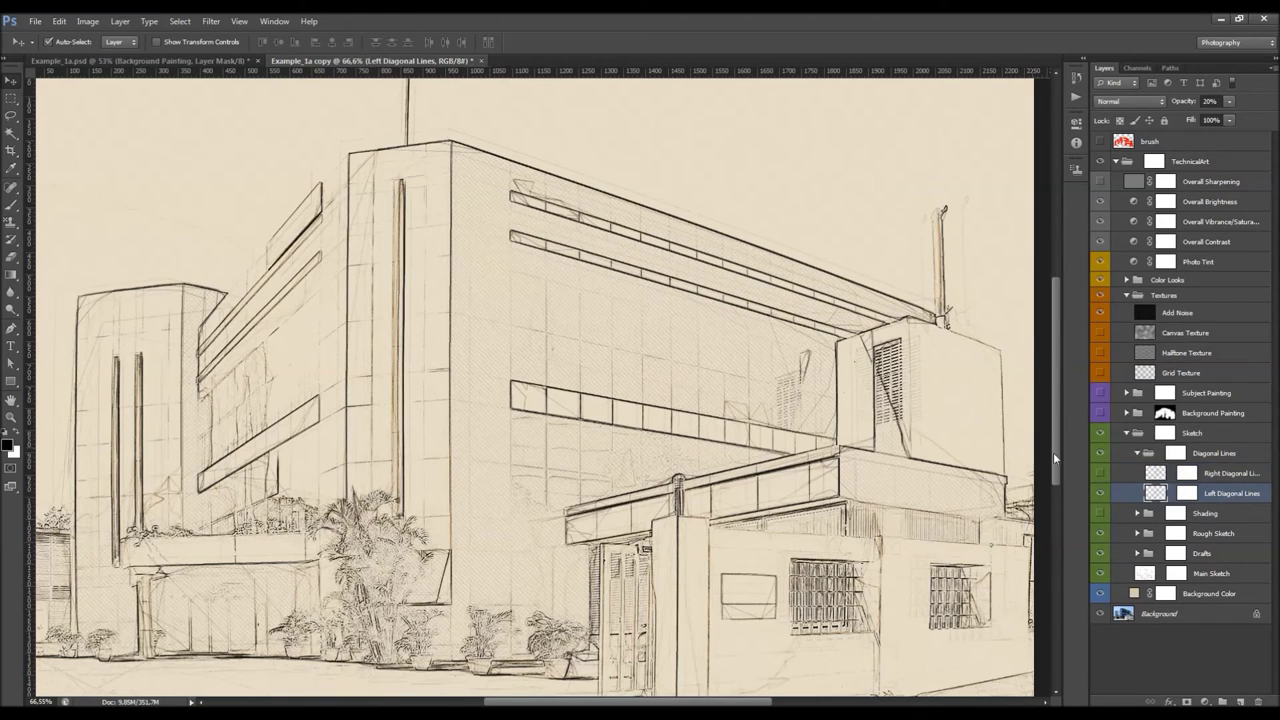
key("ctrl+minus")
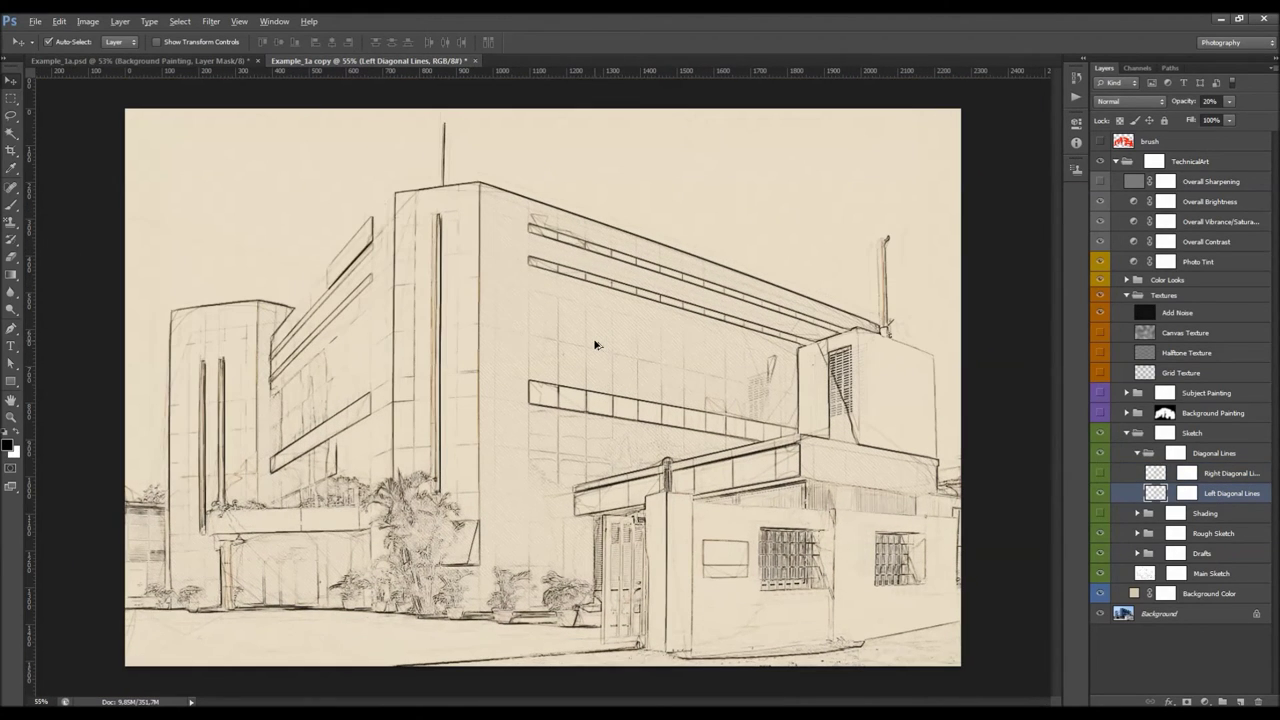
left_click(1176, 101)
left_click_drag(1182, 101, 1190, 103)
Step: Try painting black on the Diagonal Lines group mask over the building's large facade with a 300 px brush, and undo it
left_click(1182, 493)
left_click(1185, 456)
key("b")
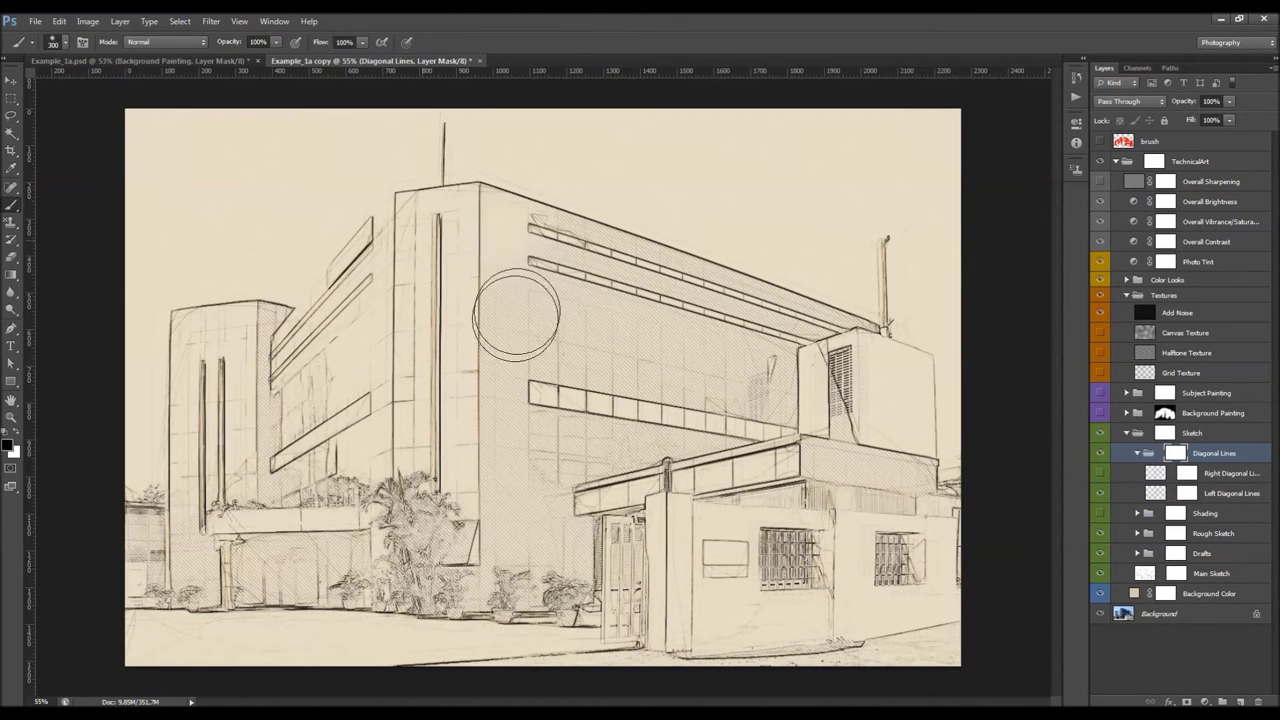
left_click_drag(700, 365, 530, 240)
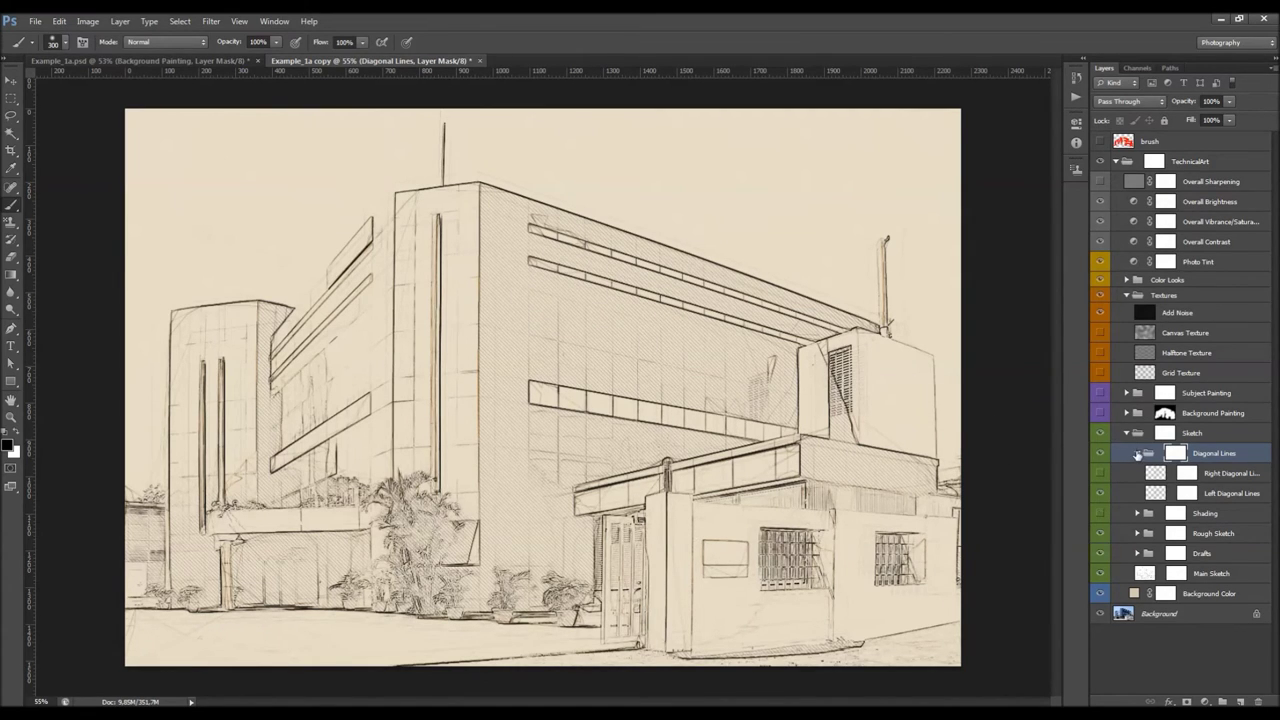
Step: Collapse the Diagonal Lines group, then show and expand the Shading group
left_click(1137, 454)
left_click(1147, 474)
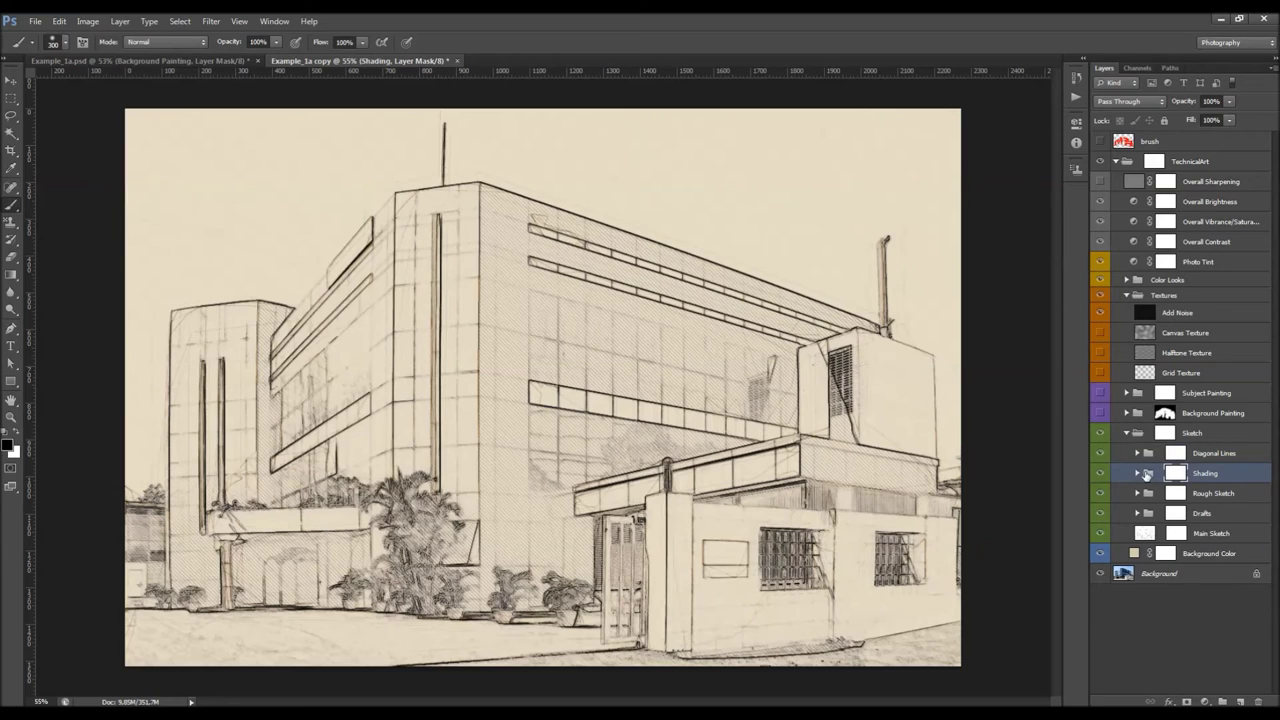
left_click(1138, 473)
key("v")
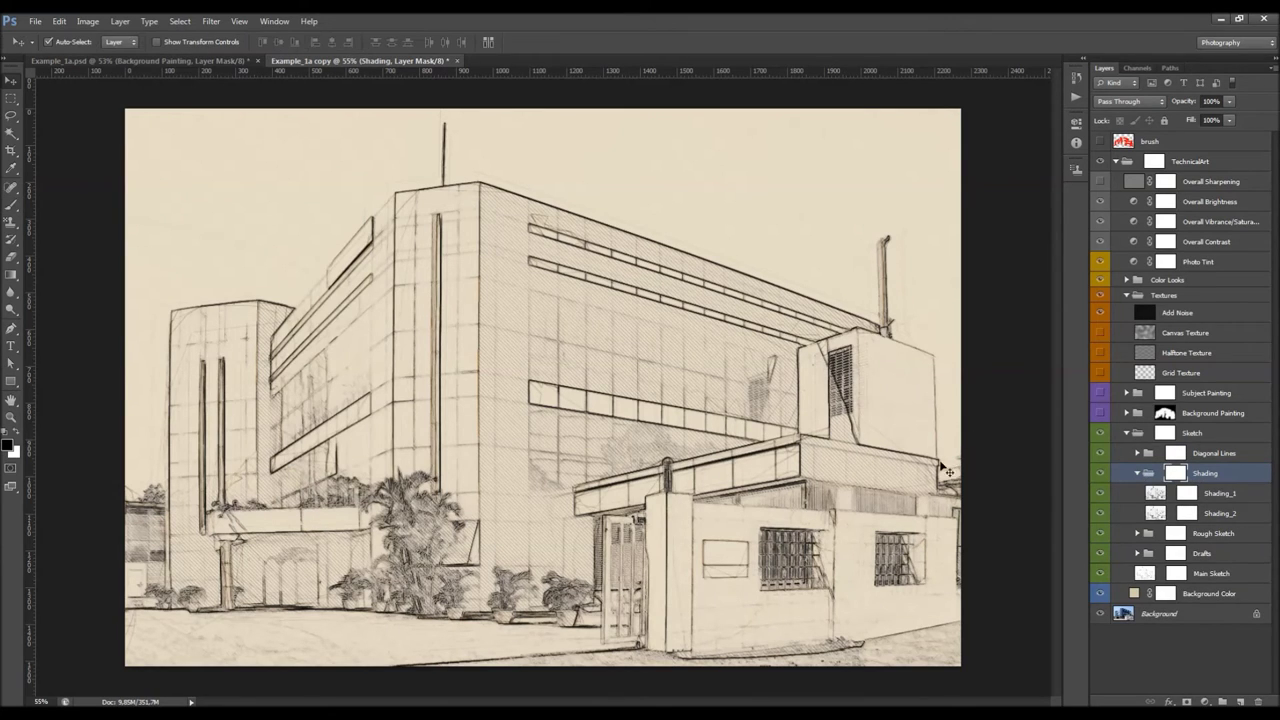
Step: Isolate the Shading_1 layer by hiding Shading_2, and set the Shading_1 opacity to 22%
left_click(1221, 494)
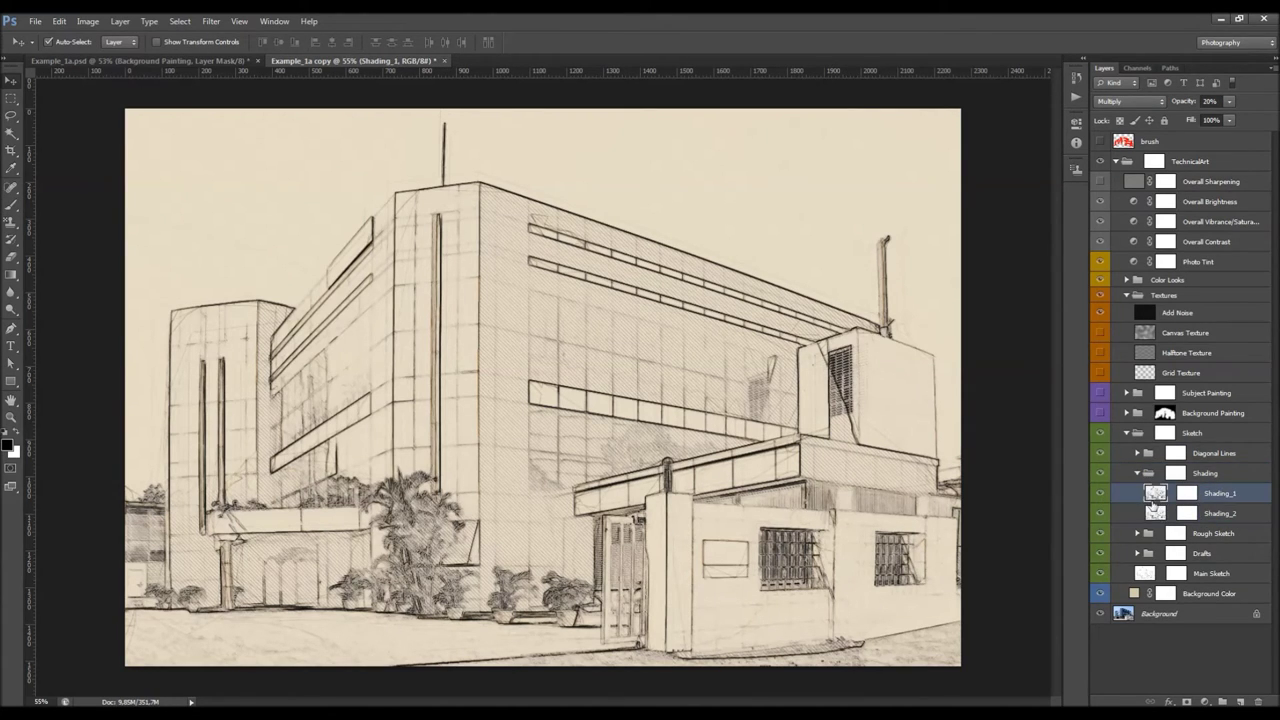
left_click(1099, 512)
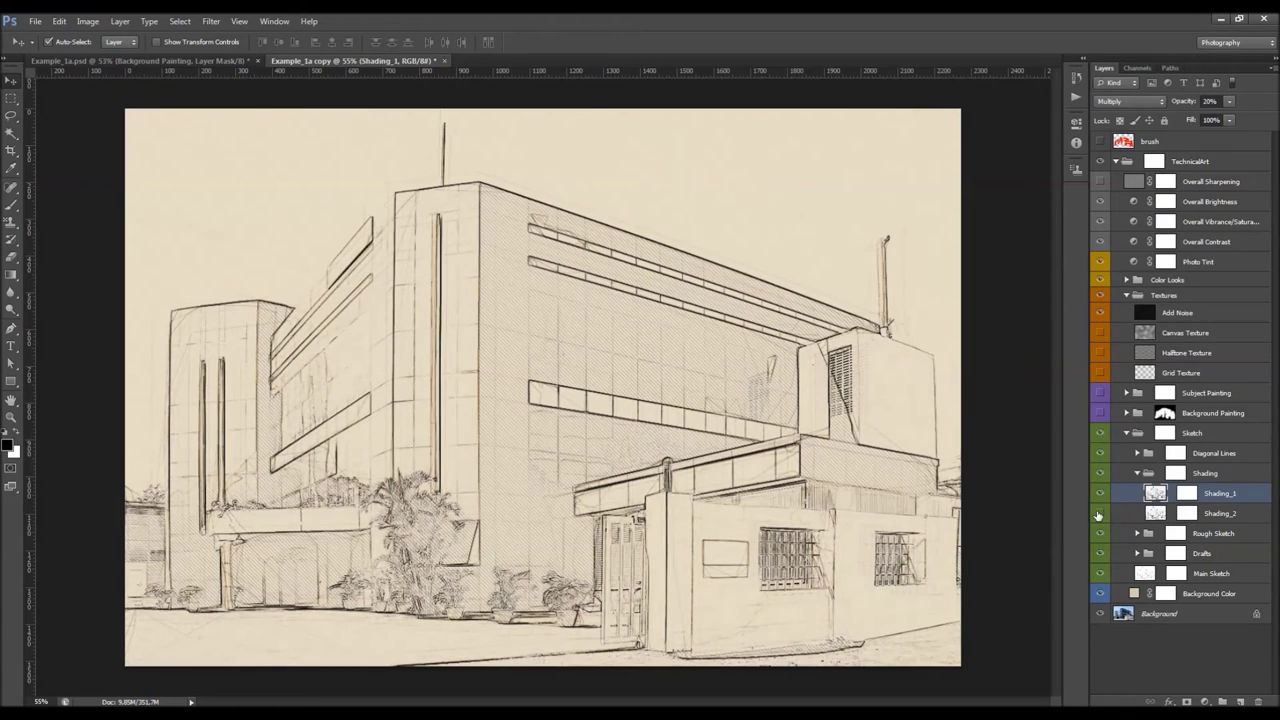
left_click(1098, 513)
left_click(1099, 513)
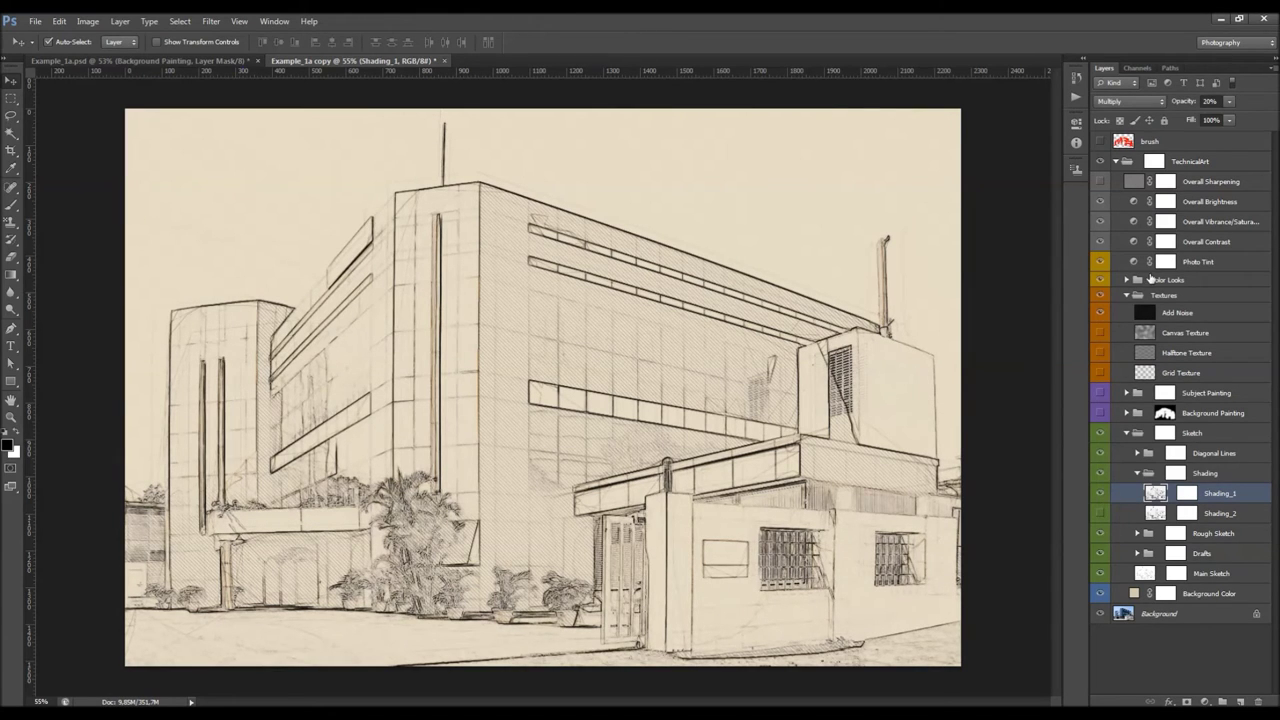
mouse_move(1178, 103)
left_mouse_down()
mouse_move(1013, 122)
mouse_move(1031, 125)
left_mouse_up()
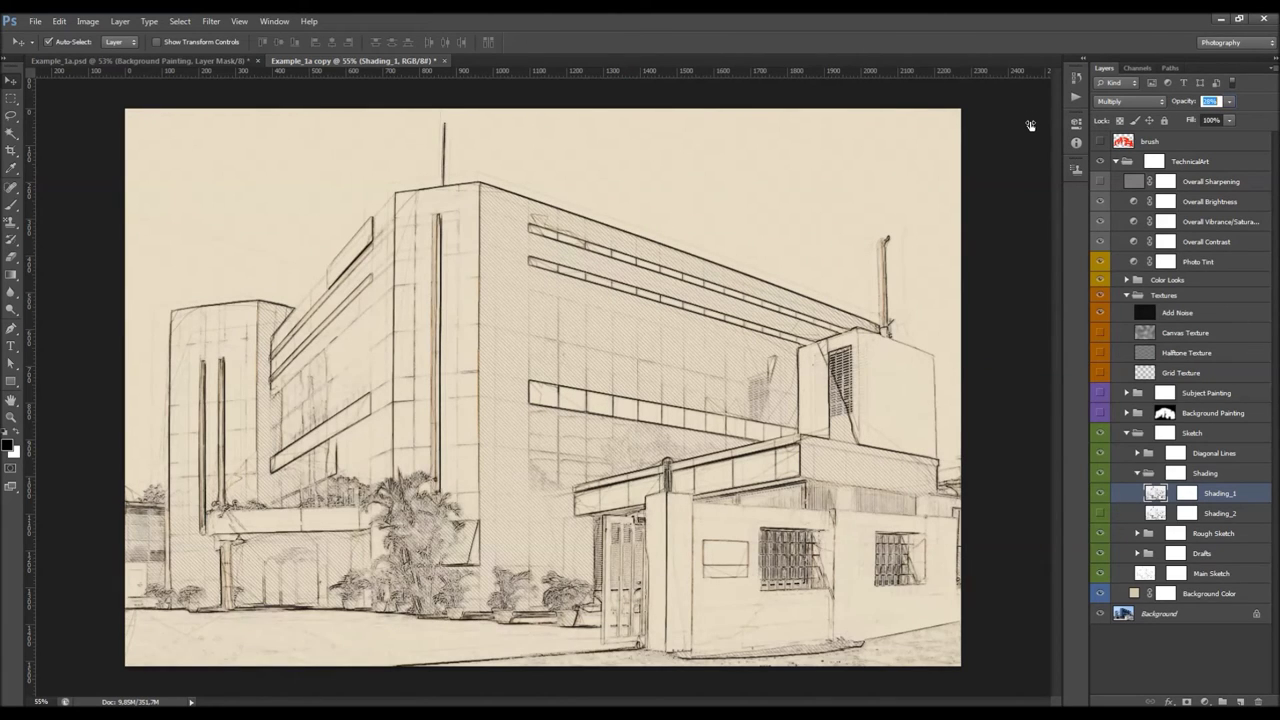
Step: Show the Shading_2 layer again and set its opacity to 20%
left_click(1215, 513)
left_click(1099, 513)
left_click(1190, 104)
type("20")
key("Return")
Step: Compare the sketch with and without Shading_2 and the whole Shading group by toggling their visibility
left_click(1101, 513)
left_click(1101, 513)
left_click(1100, 475)
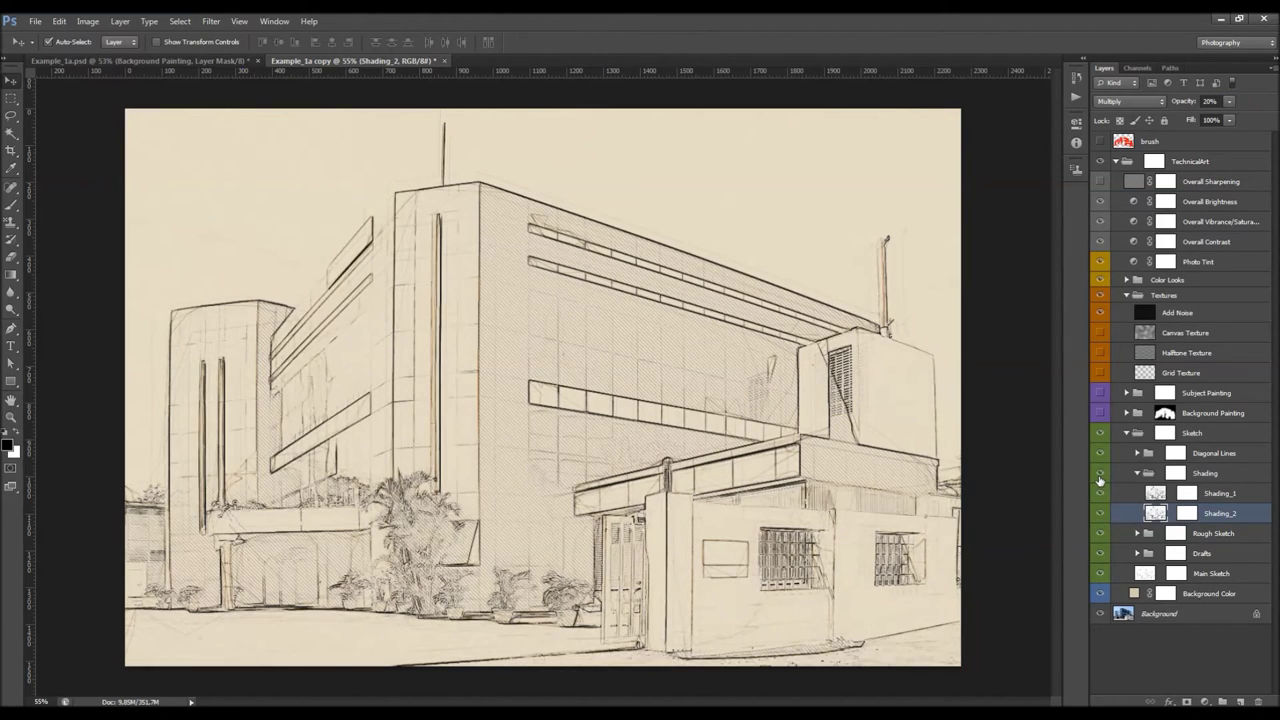
left_click(1100, 475)
scroll(710, 490, "up", 1)
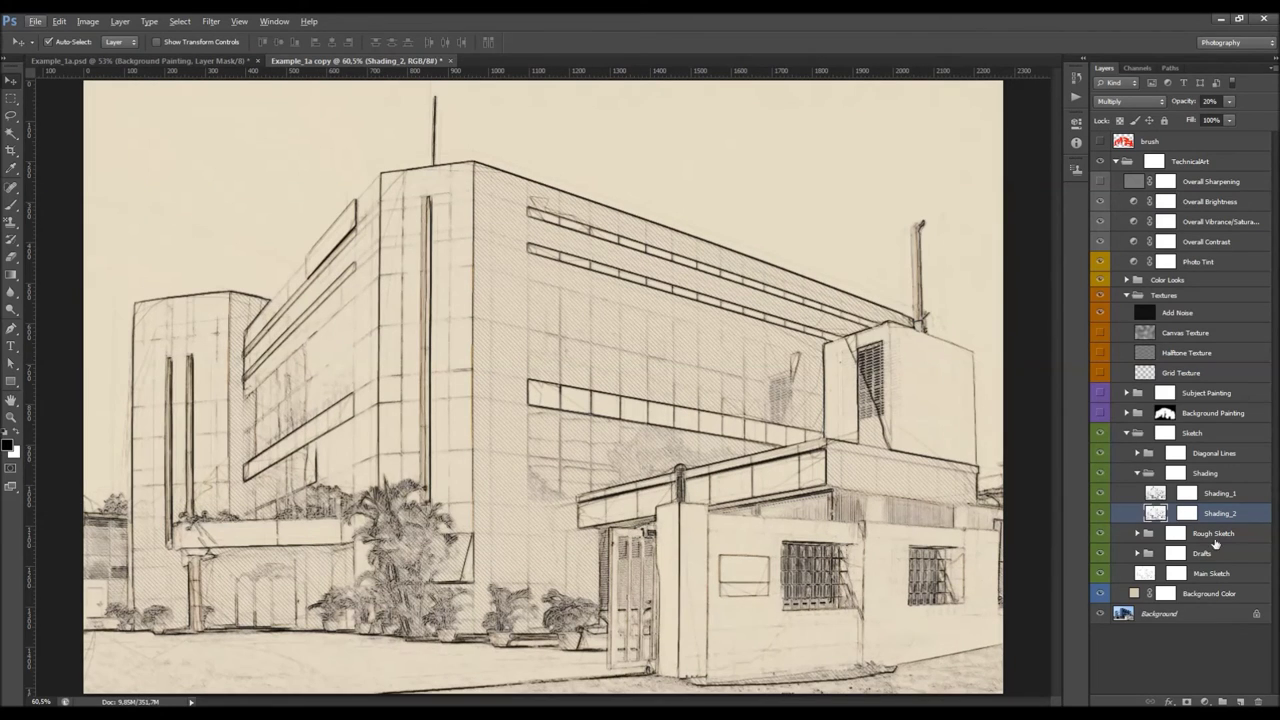
left_click(1174, 535)
scroll(966, 515, "down", 1)
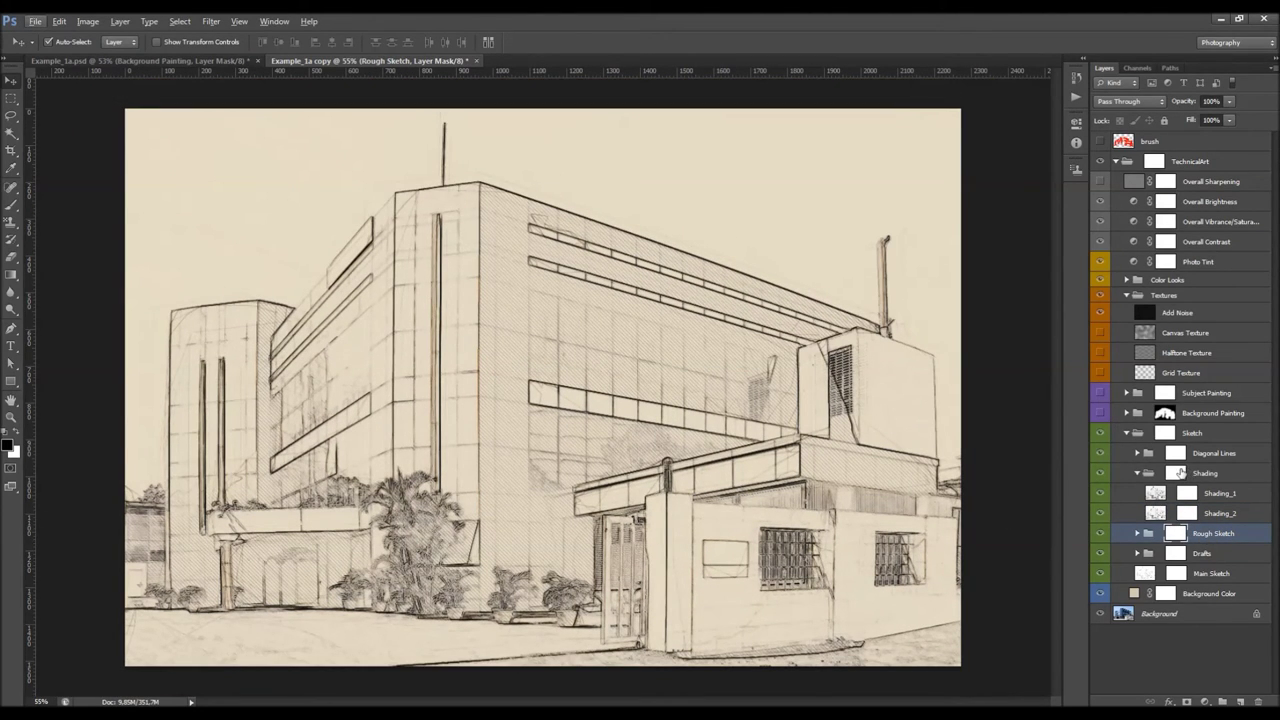
Step: Try painting out the shading over the building on the Shading group mask, undo it, and select the Shading_1 mask
left_click(1181, 473)
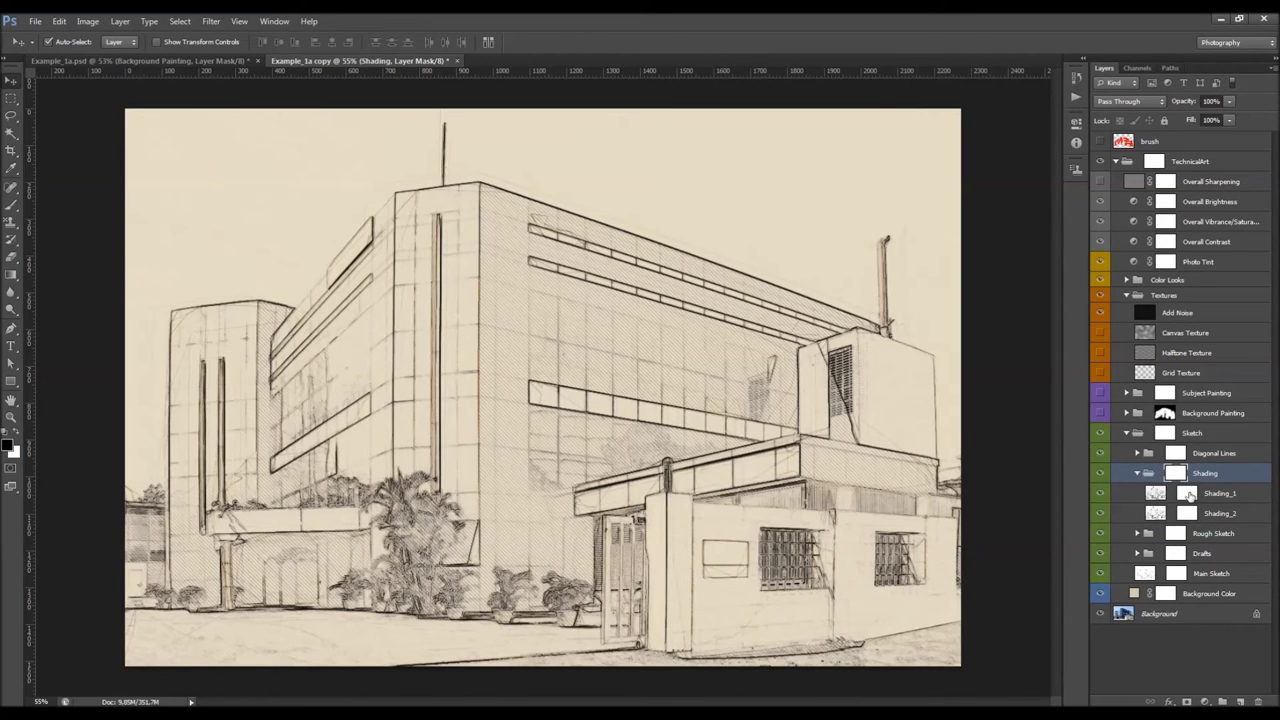
key("b")
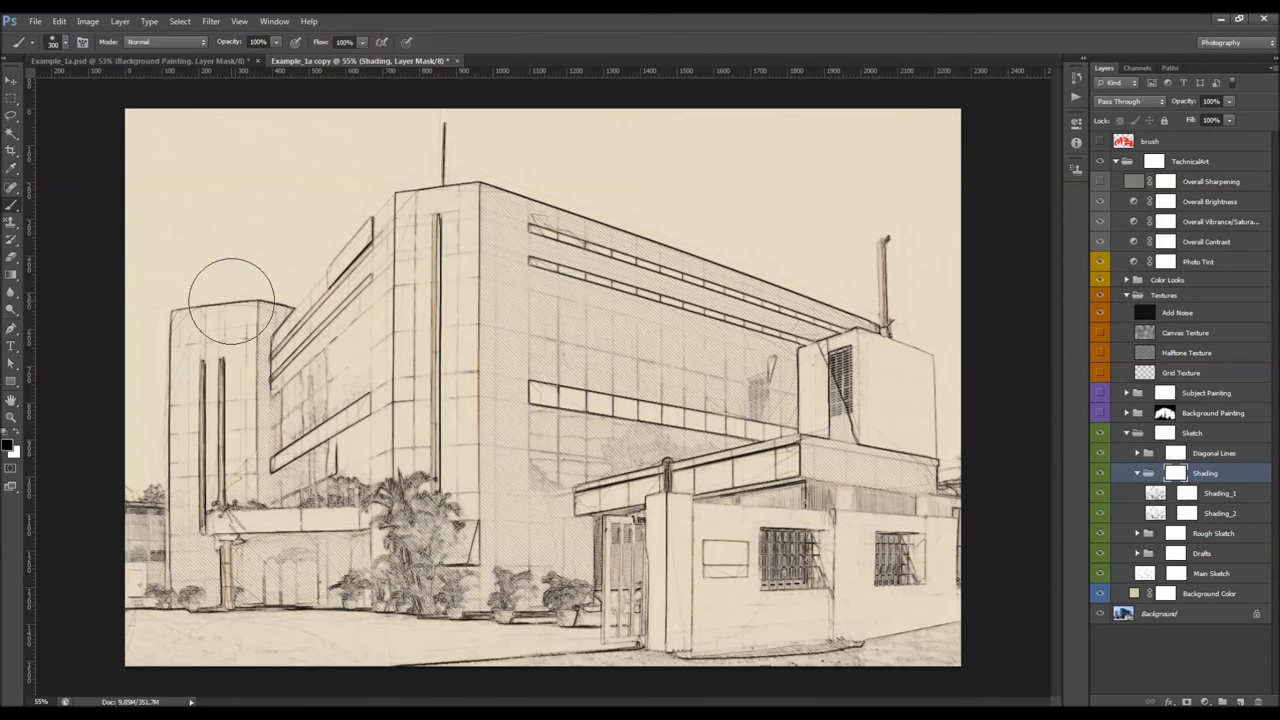
mouse_move(350, 220)
left_mouse_down()
mouse_move(423, 306)
mouse_move(314, 366)
mouse_move(560, 420)
left_mouse_up()
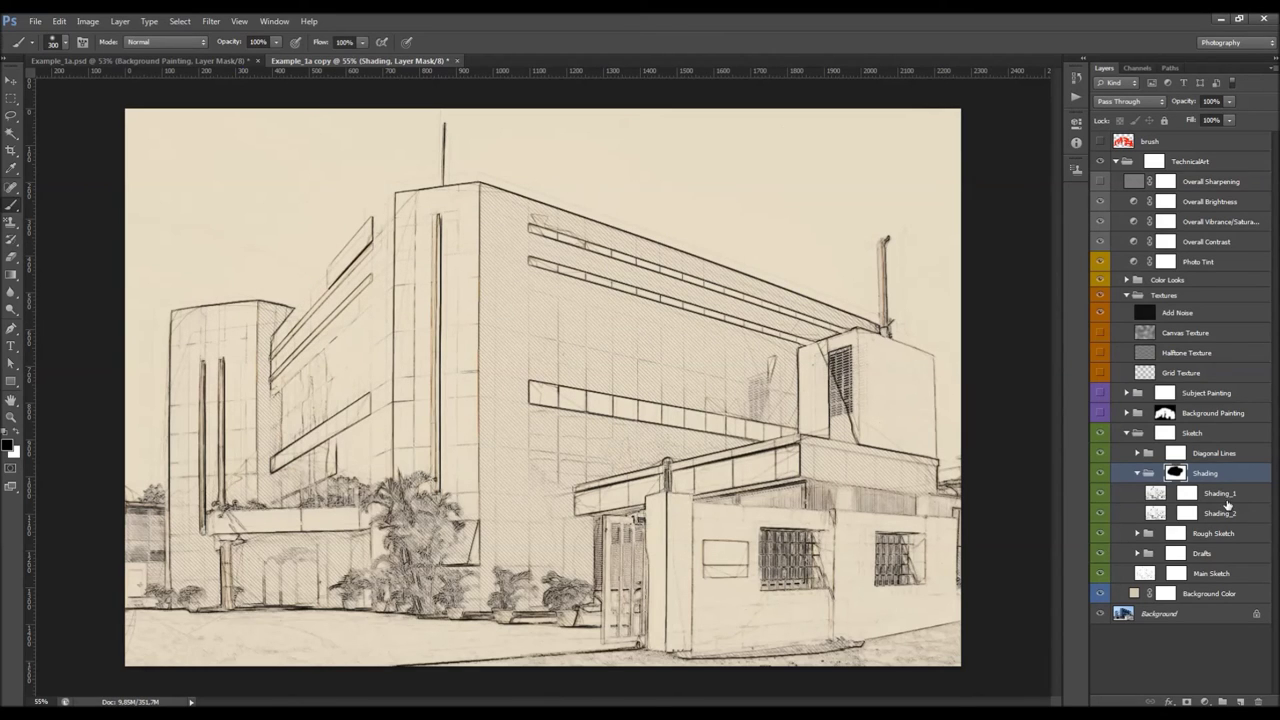
left_click(1180, 473, "shift")
left_click(1188, 495)
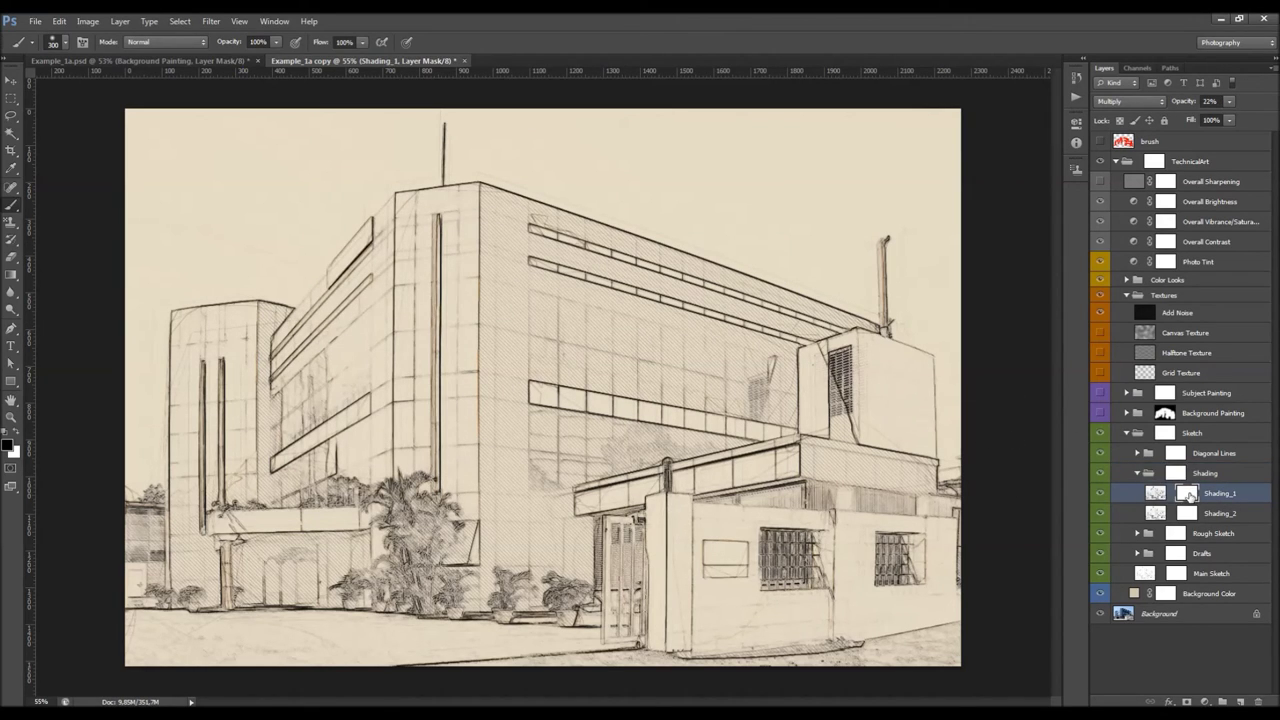
Step: Try painting out the shading over the main building facade on the Shading_1 layer mask and undo it
left_click(1155, 494)
left_click(1187, 493)
mouse_move(627, 393)
left_mouse_down()
mouse_move(489, 365)
mouse_move(545, 264)
mouse_move(550, 225)
mouse_move(850, 410)
mouse_move(853, 458)
mouse_move(790, 457)
left_mouse_up()
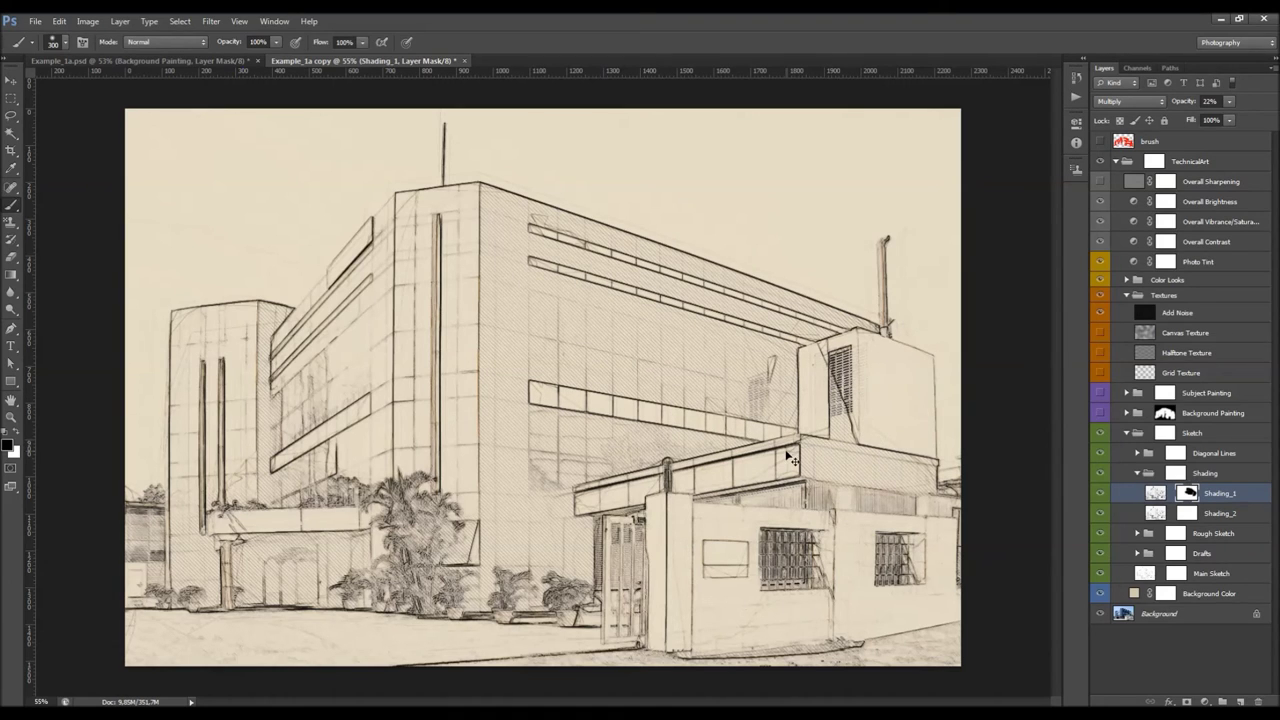
key("ctrl+z")
key("v")
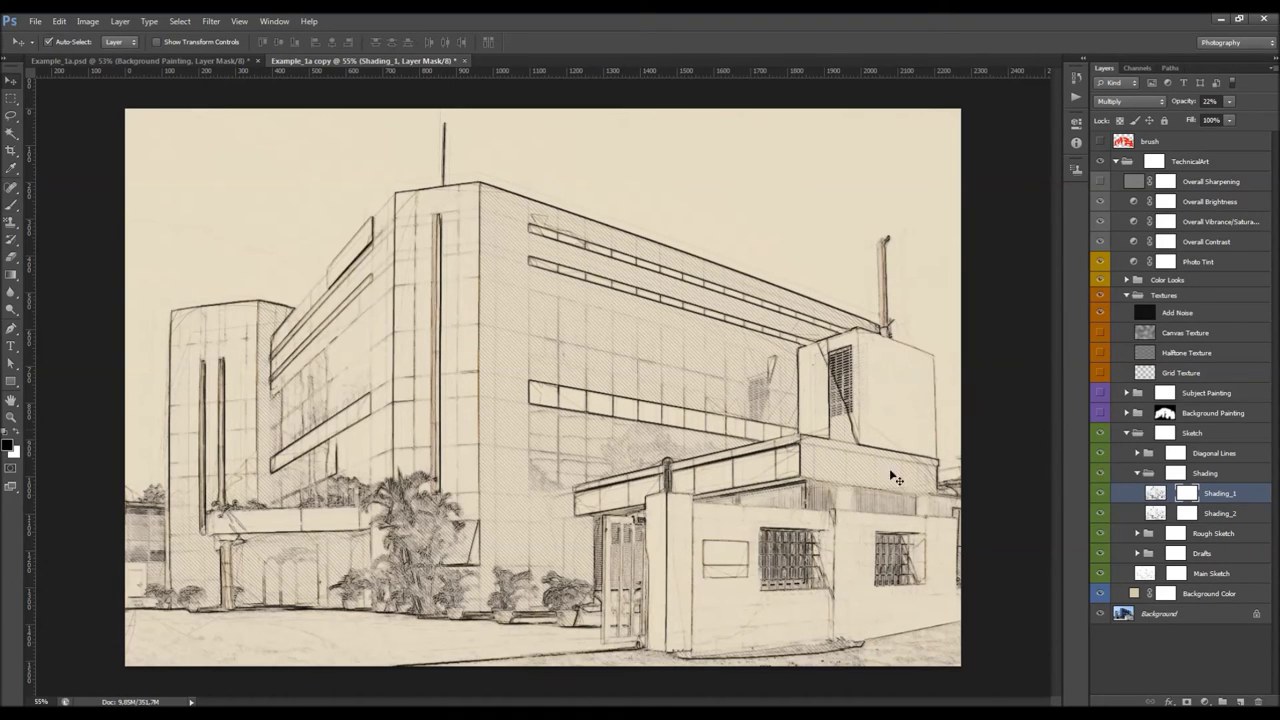
Step: Compare the sketch with and without the Rough Sketch group by toggling its visibility
left_click(1185, 536)
left_click(1101, 534)
left_click(1101, 534)
key("b")
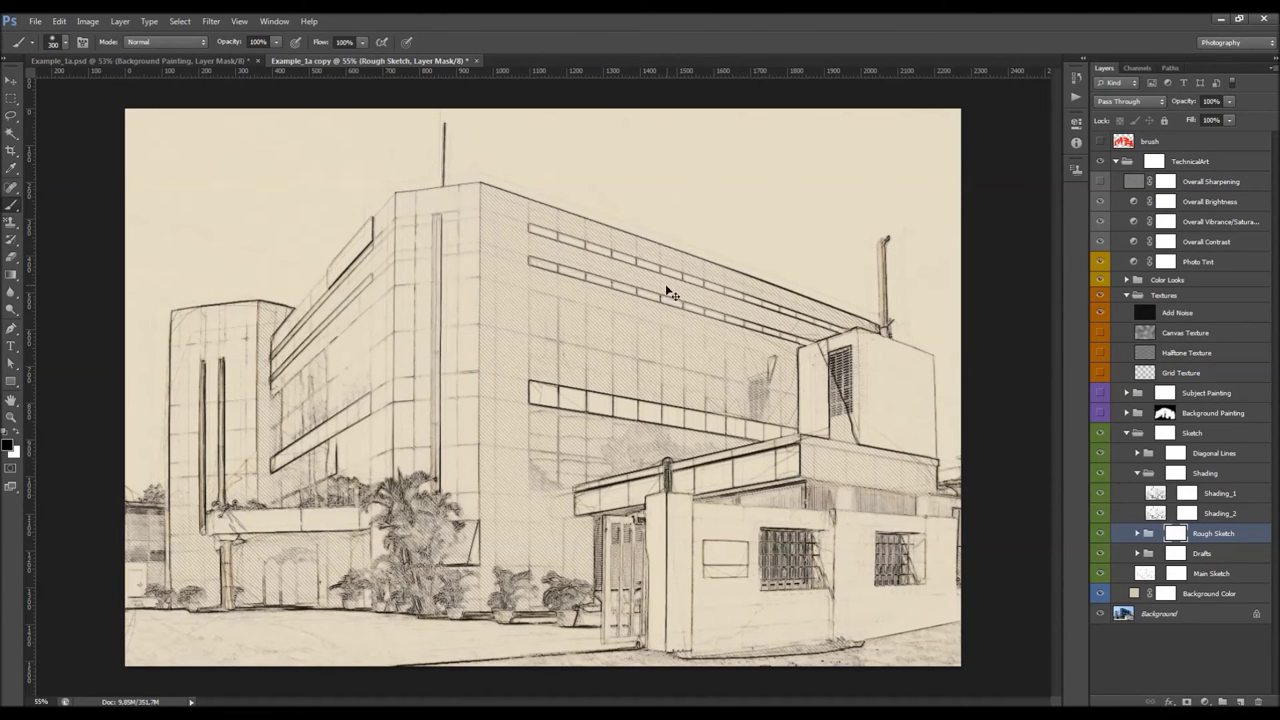
key("v")
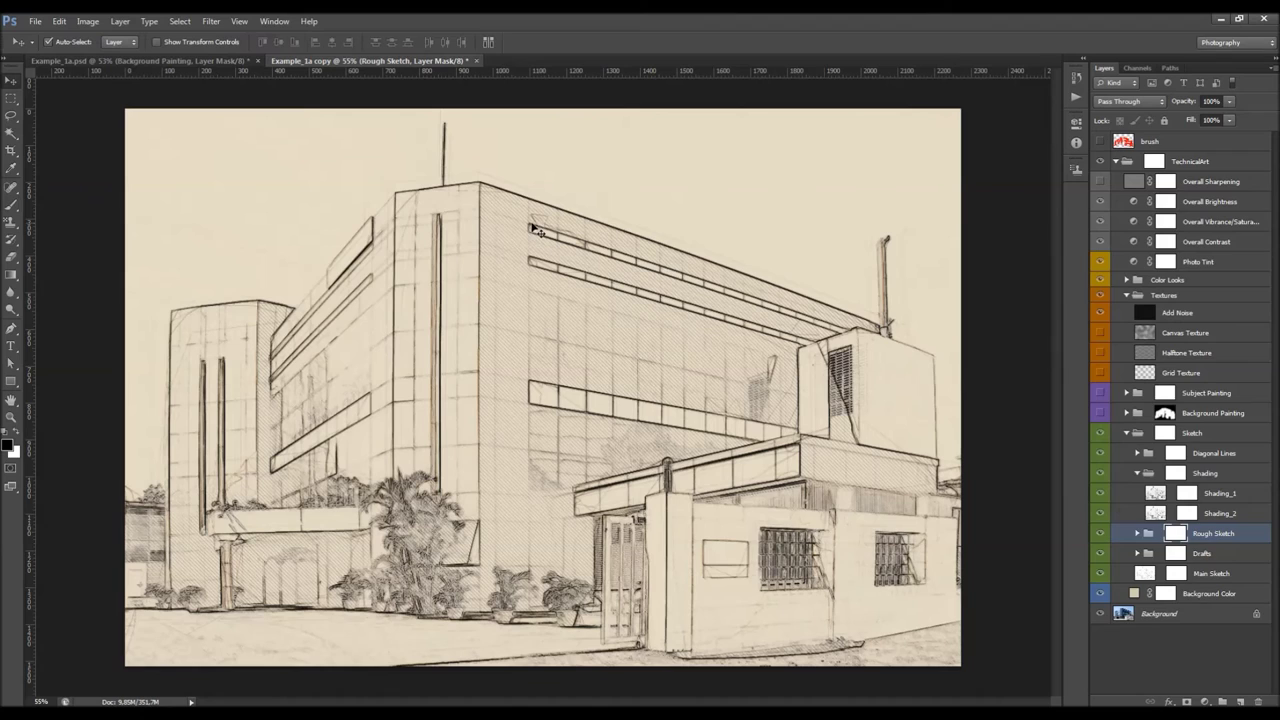
Step: Expand the Rough Sketch group and examine its RS layers, toggling the visibility of RS_6
left_click(1138, 537)
scroll(1150, 545, "down", 1)
key("alt+bracketleft")
key("alt+bracketleft")
key("alt+bracketleft")
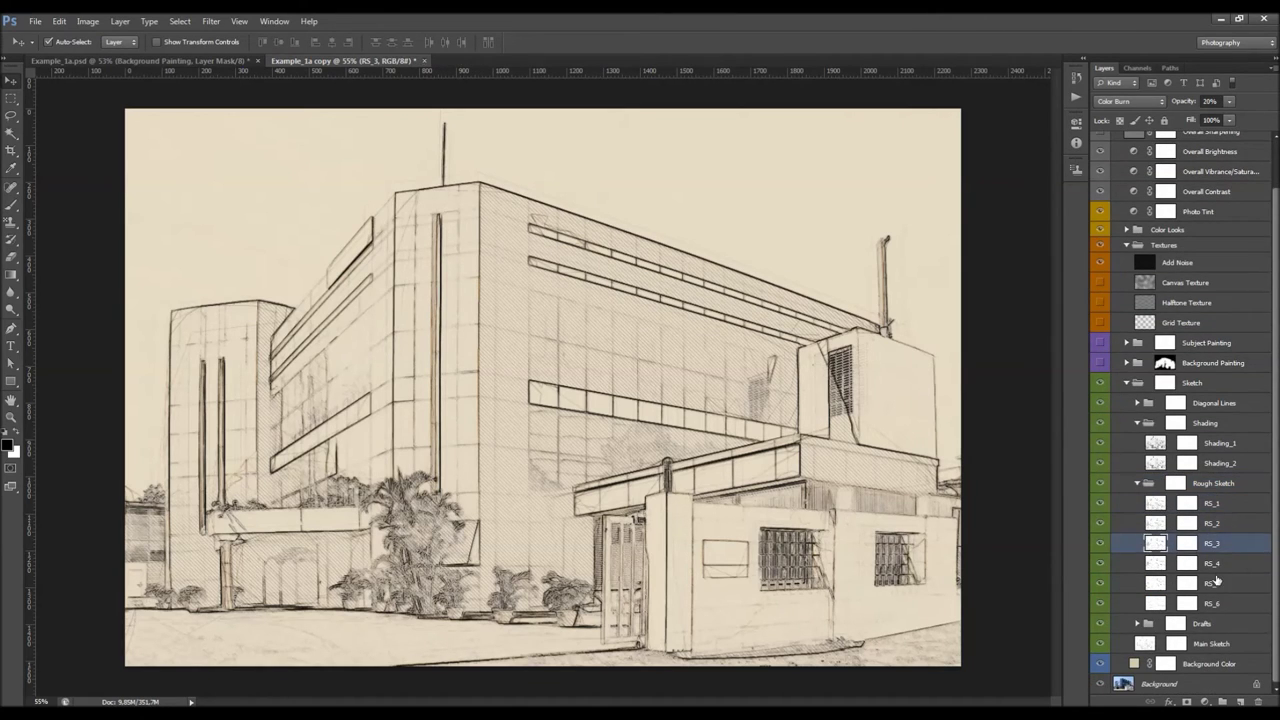
left_click(1215, 582)
left_click(1218, 603)
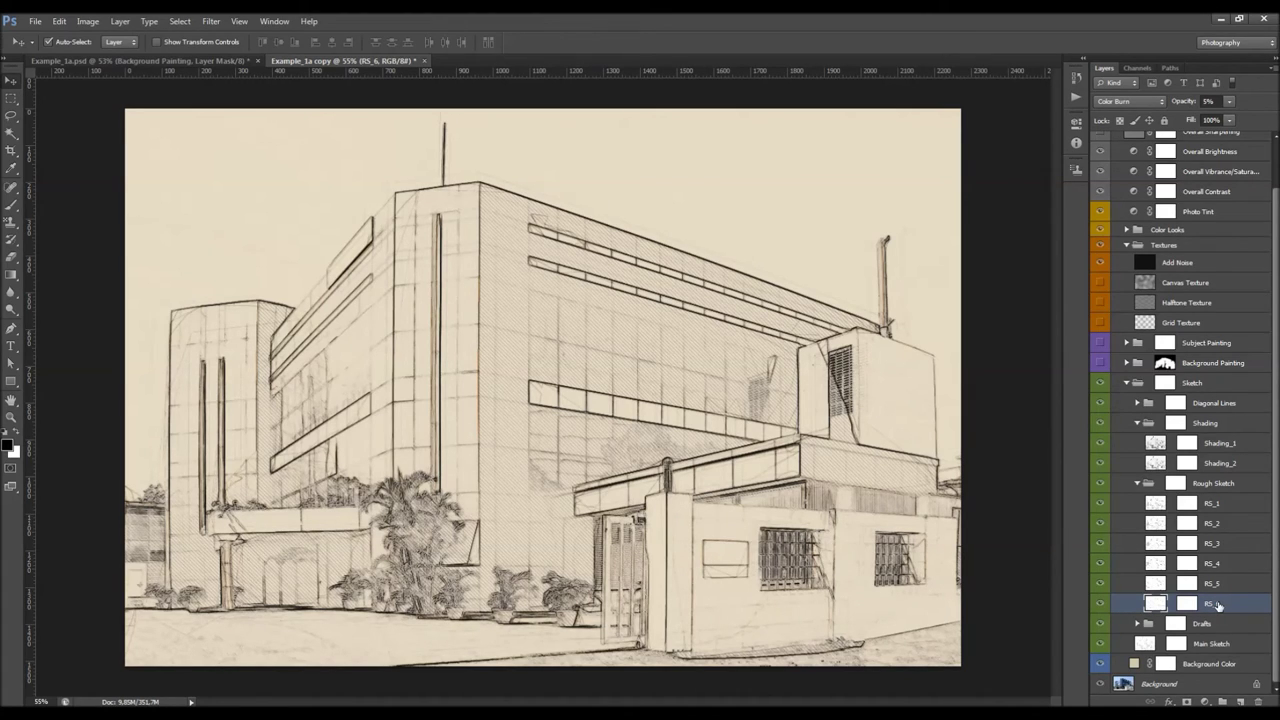
left_click(1101, 603)
left_click(1101, 603)
Step: Try an opacity of 91% on RS_6 and 98% on RS_1, undoing each change
left_click(1208, 101)
type("91")
key("Return")
key("ctrl+z")
left_click(1219, 506)
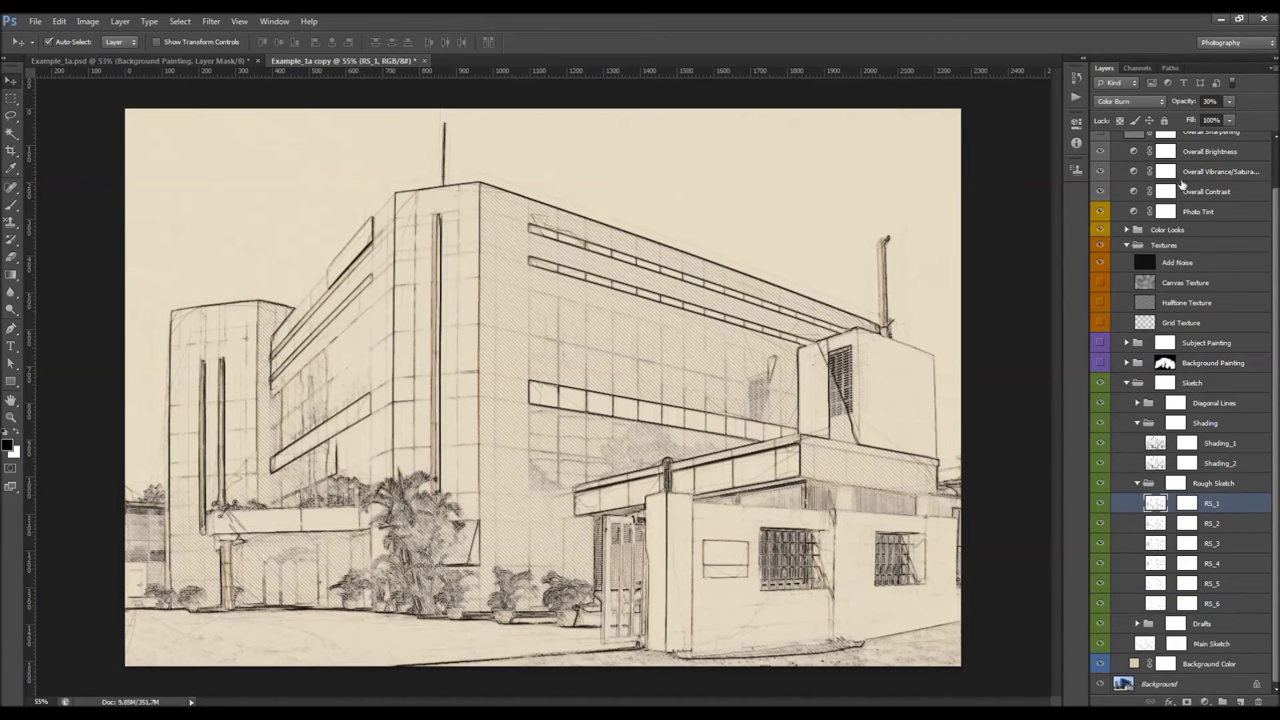
left_click_drag(1180, 104, 1222, 110)
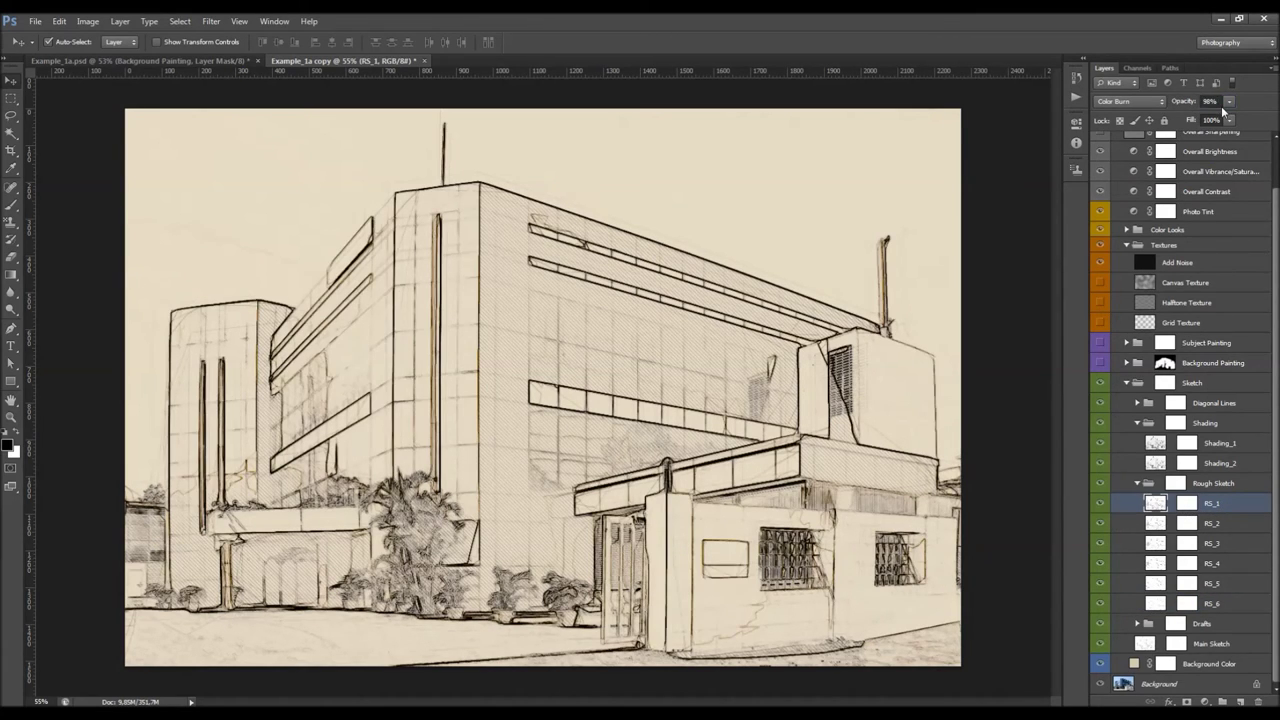
key("ctrl+z")
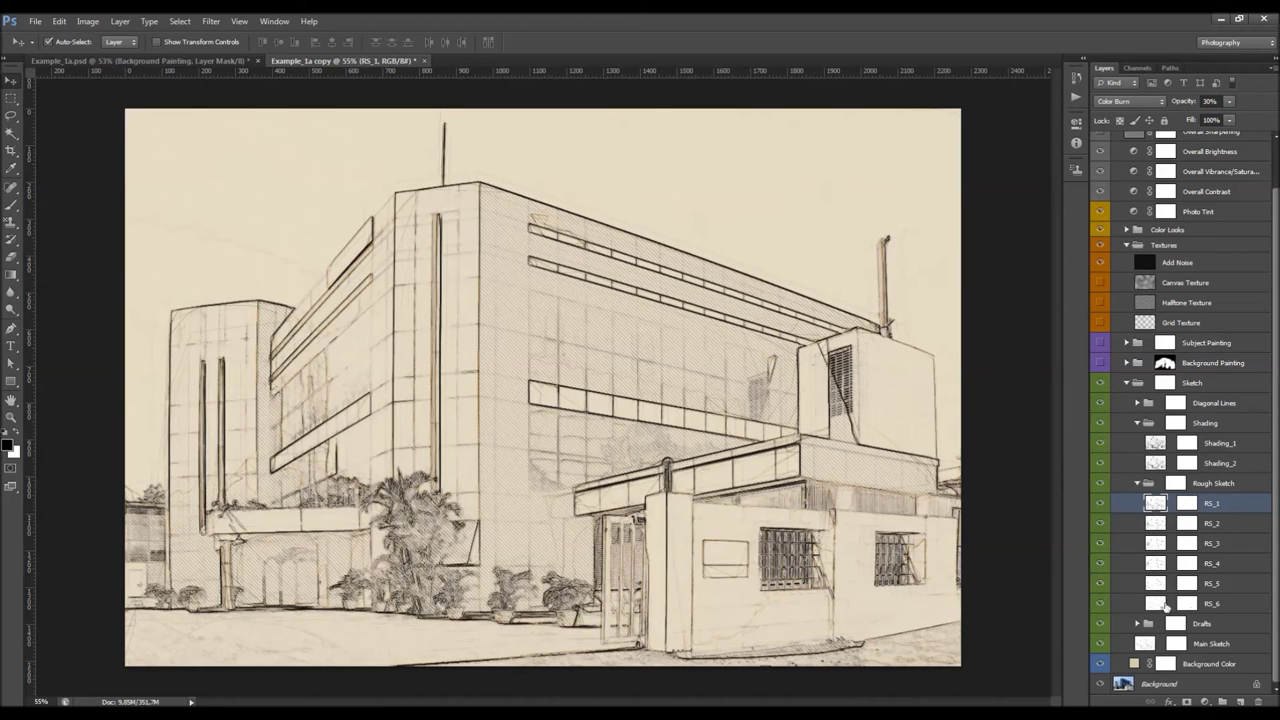
Step: Raise the opacity of the rough sketch layers RS_6, RS_5 and RS_4 to strengthen their loose lines
left_click(1225, 584)
left_click(1227, 566)
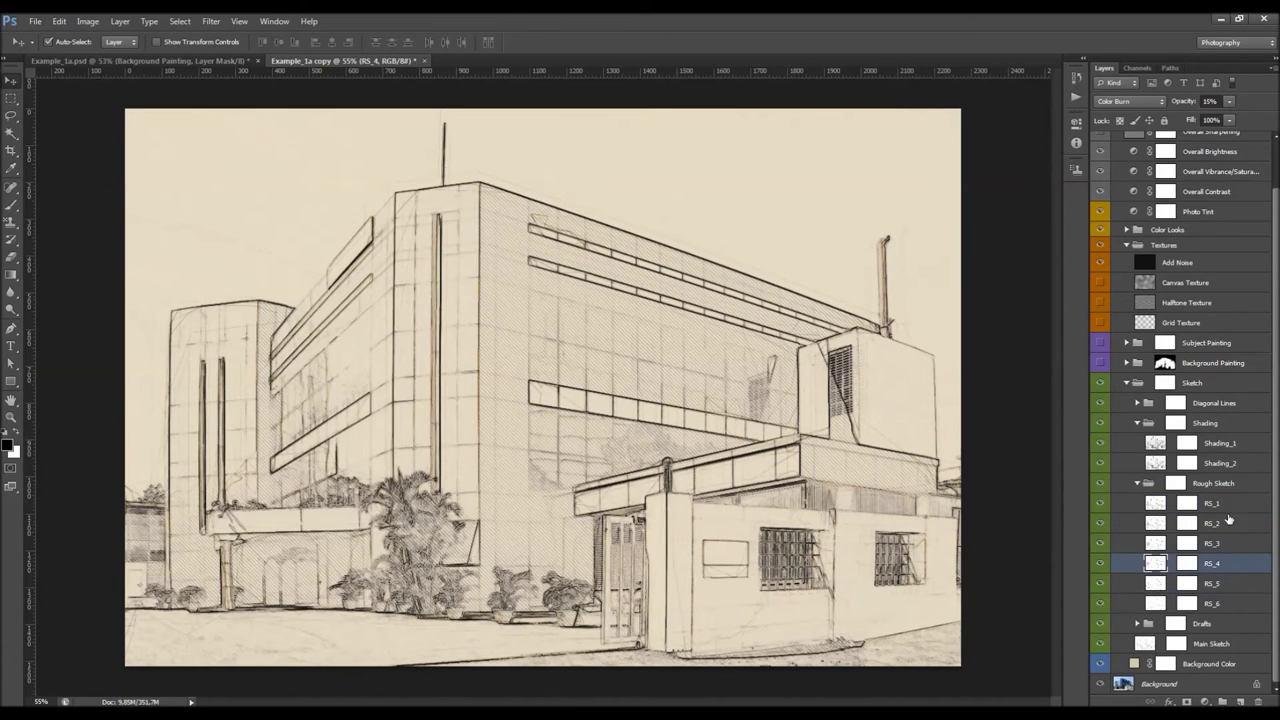
left_click(1230, 602)
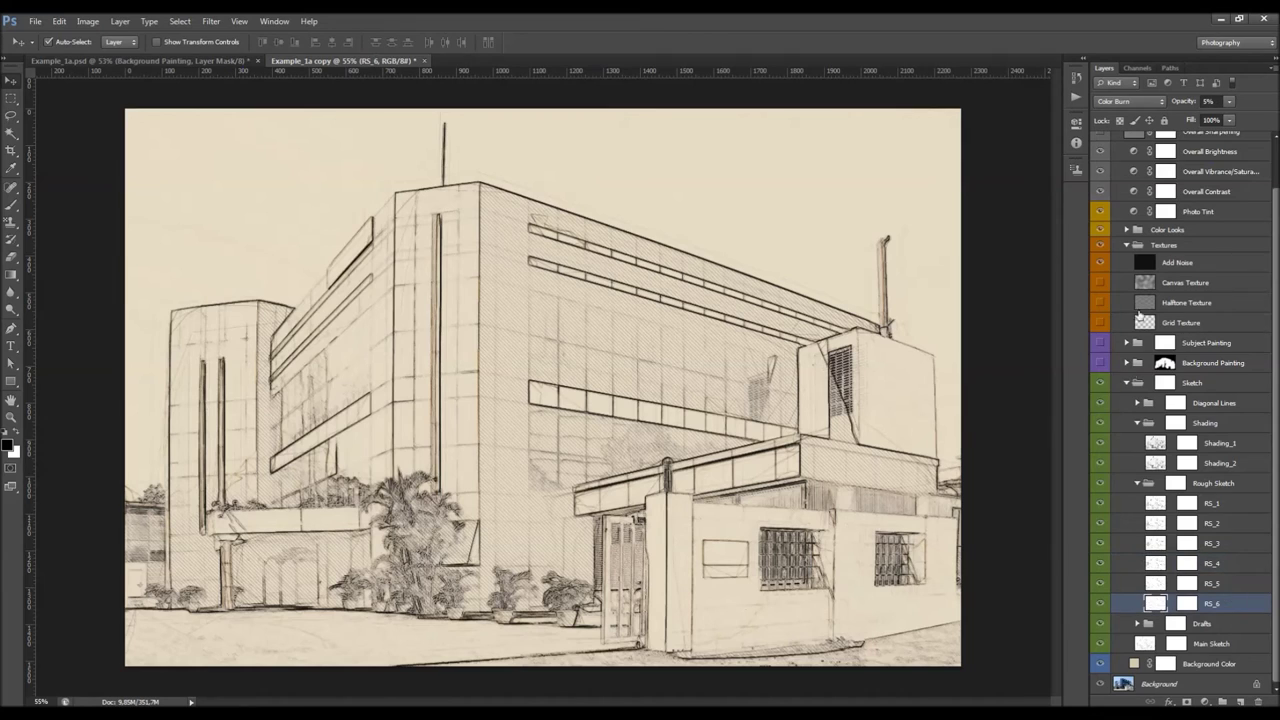
left_click_drag(1180, 104, 1185, 104)
left_click(1232, 580)
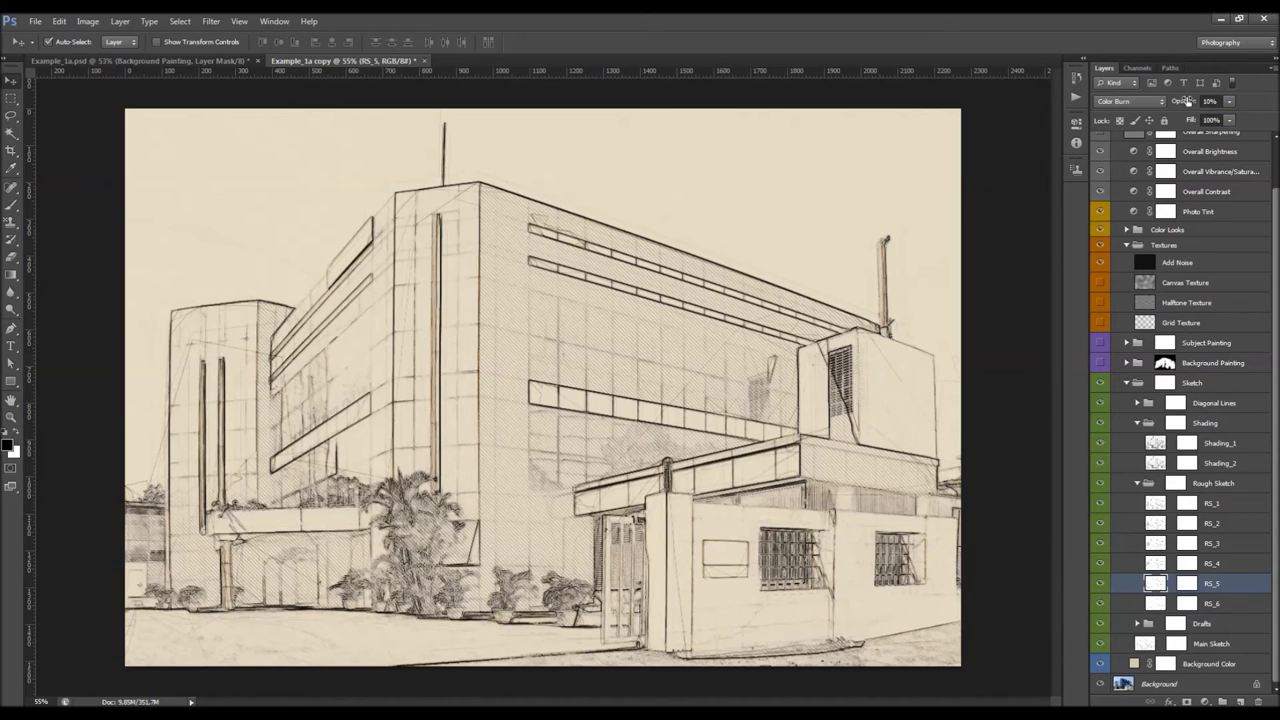
left_click_drag(1188, 101, 1201, 102)
left_click(1236, 566)
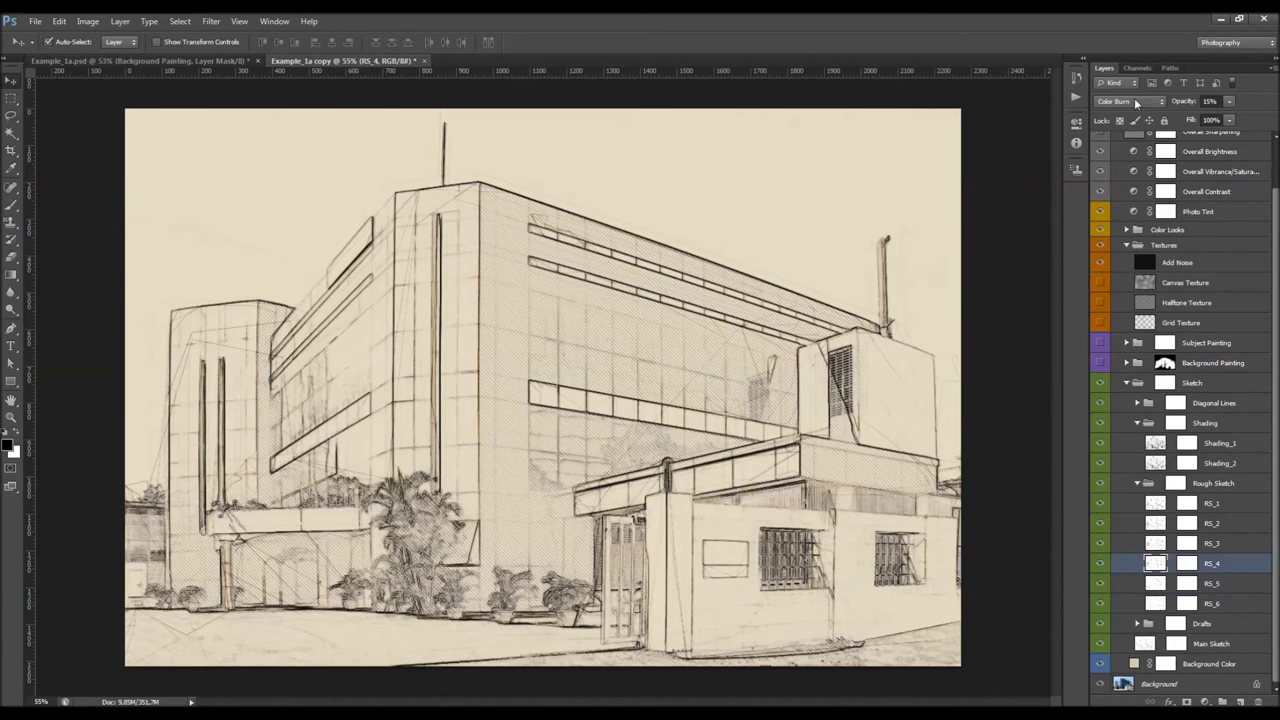
left_click_drag(1173, 104, 1192, 110)
Step: Compare the sketch with and without RS_3 and set that layer's opacity to 22%
left_click(1218, 545)
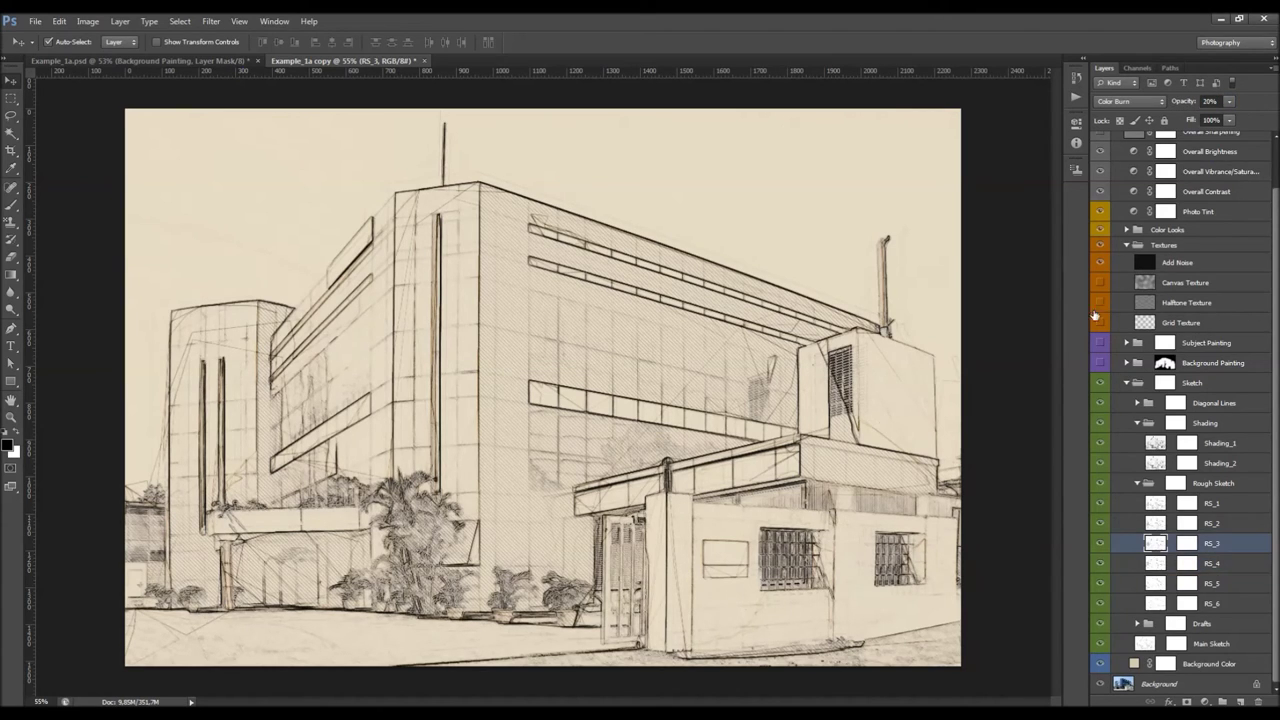
left_click(1101, 543)
left_click(1101, 543)
left_click(1101, 543)
left_click(1101, 543)
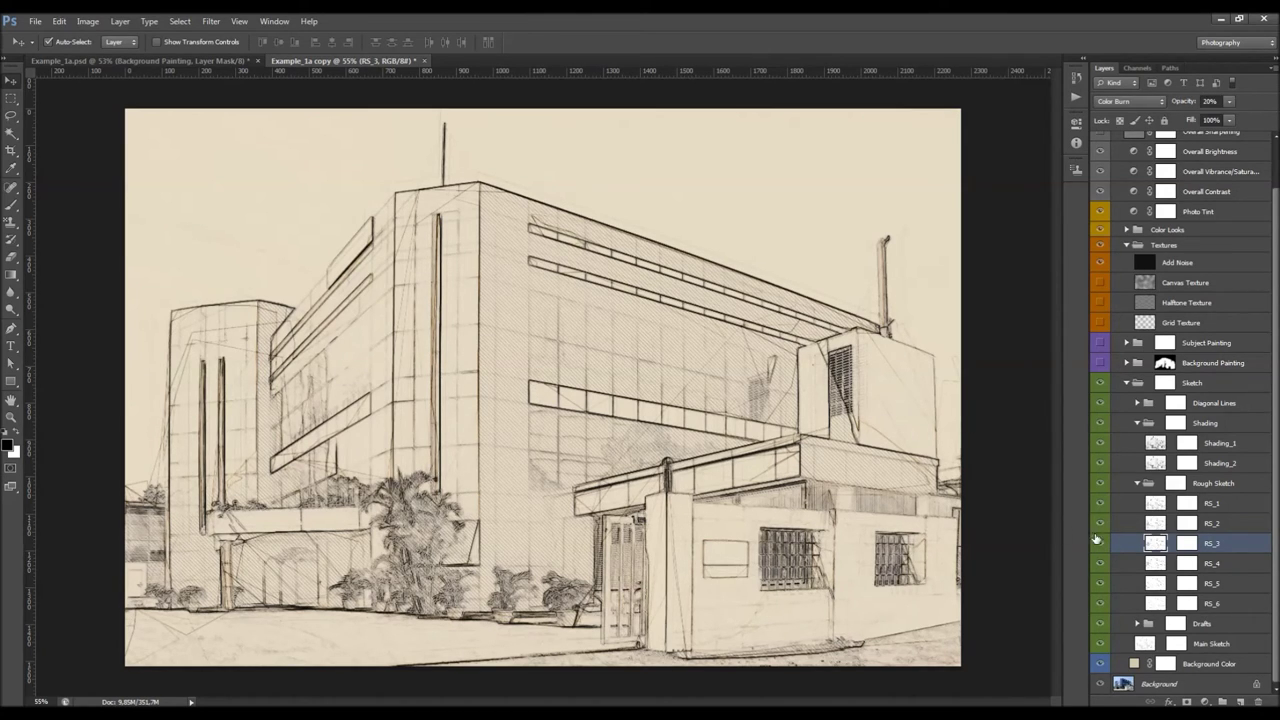
left_click_drag(1190, 100, 1194, 101)
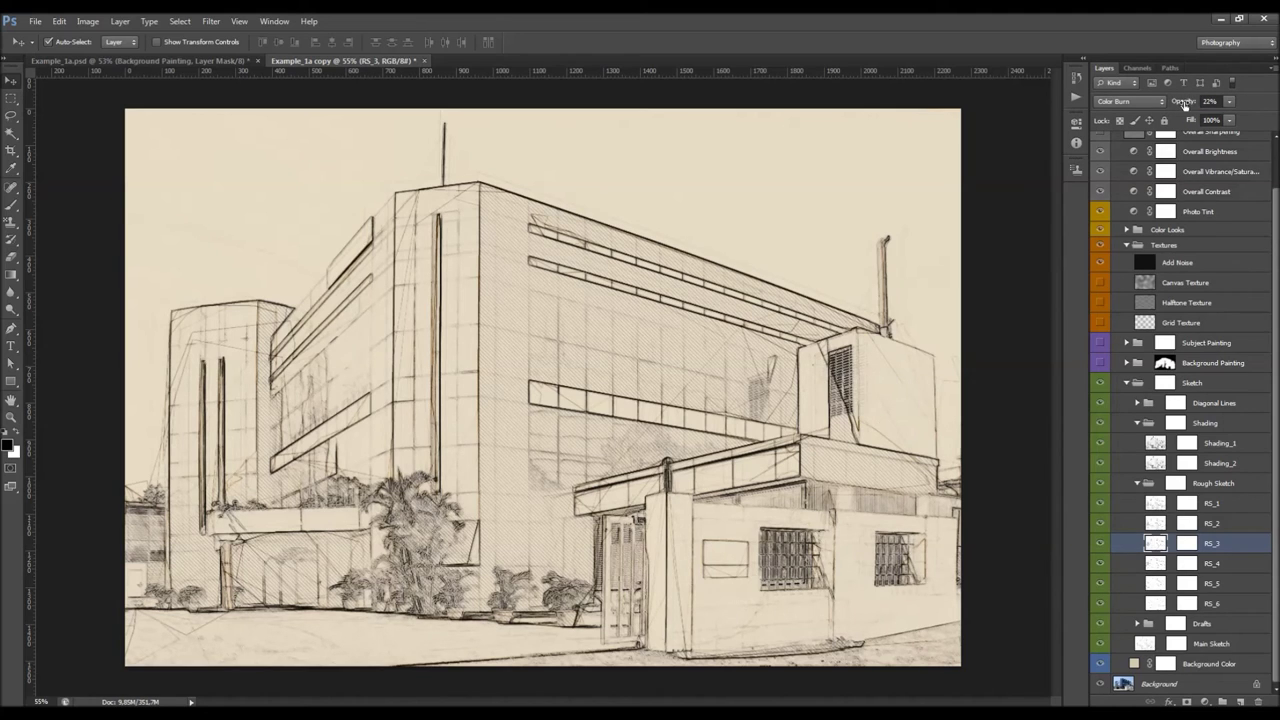
Step: Apply the Color Burn blend mode to layers RS_1 through RS_6 together and collapse the Rough Sketch group
left_click(1101, 510)
left_click(1101, 507)
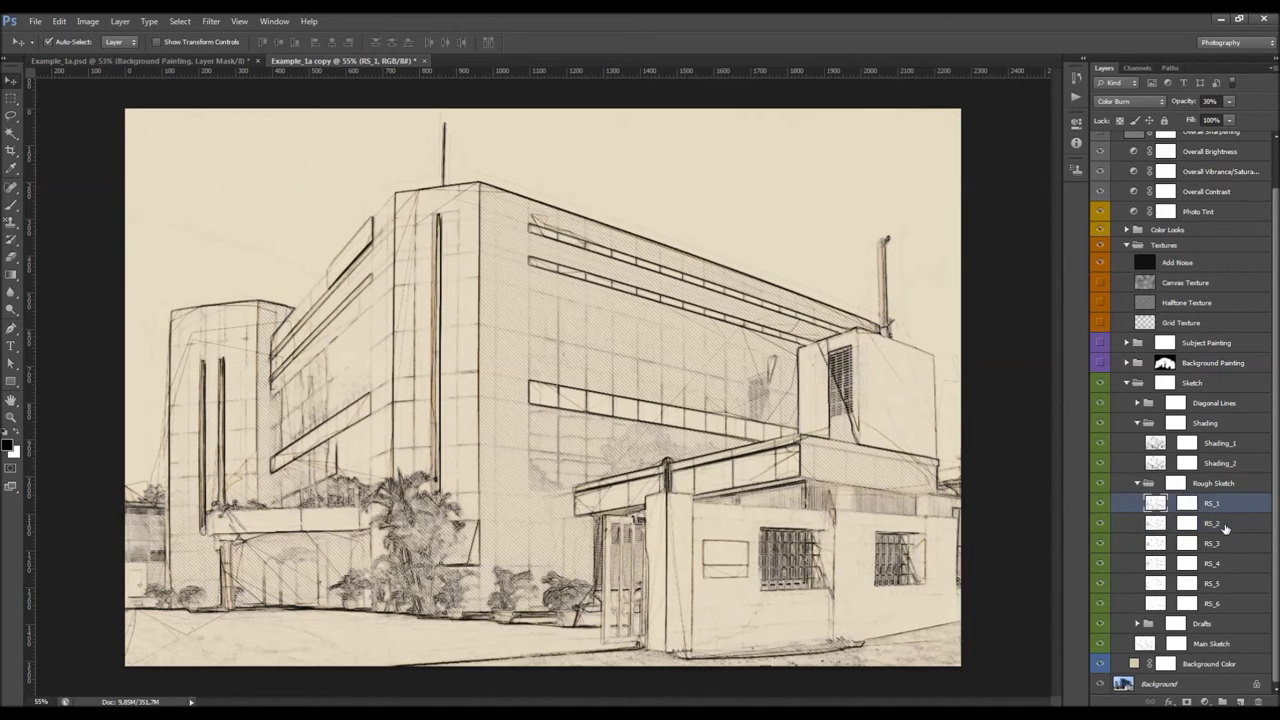
left_click(1212, 583)
left_click(1216, 603, "shift")
left_click(1218, 505, "shift")
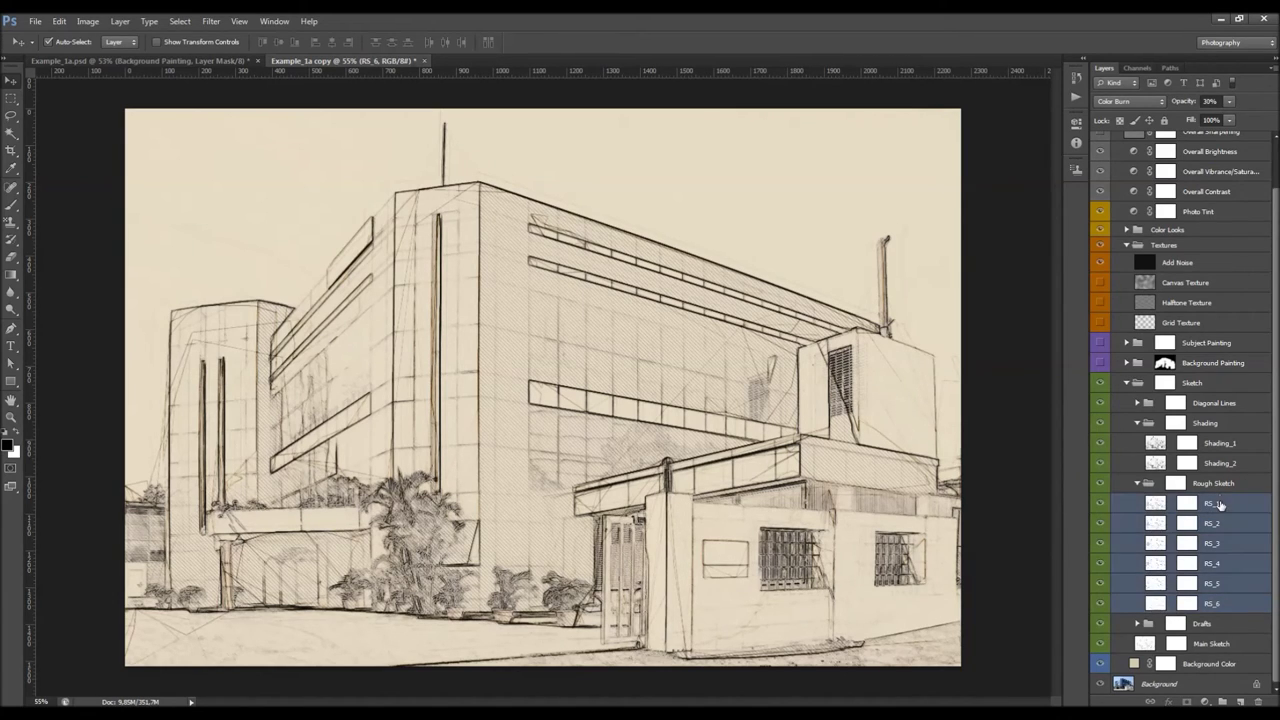
left_click(1127, 101)
left_click(1105, 158)
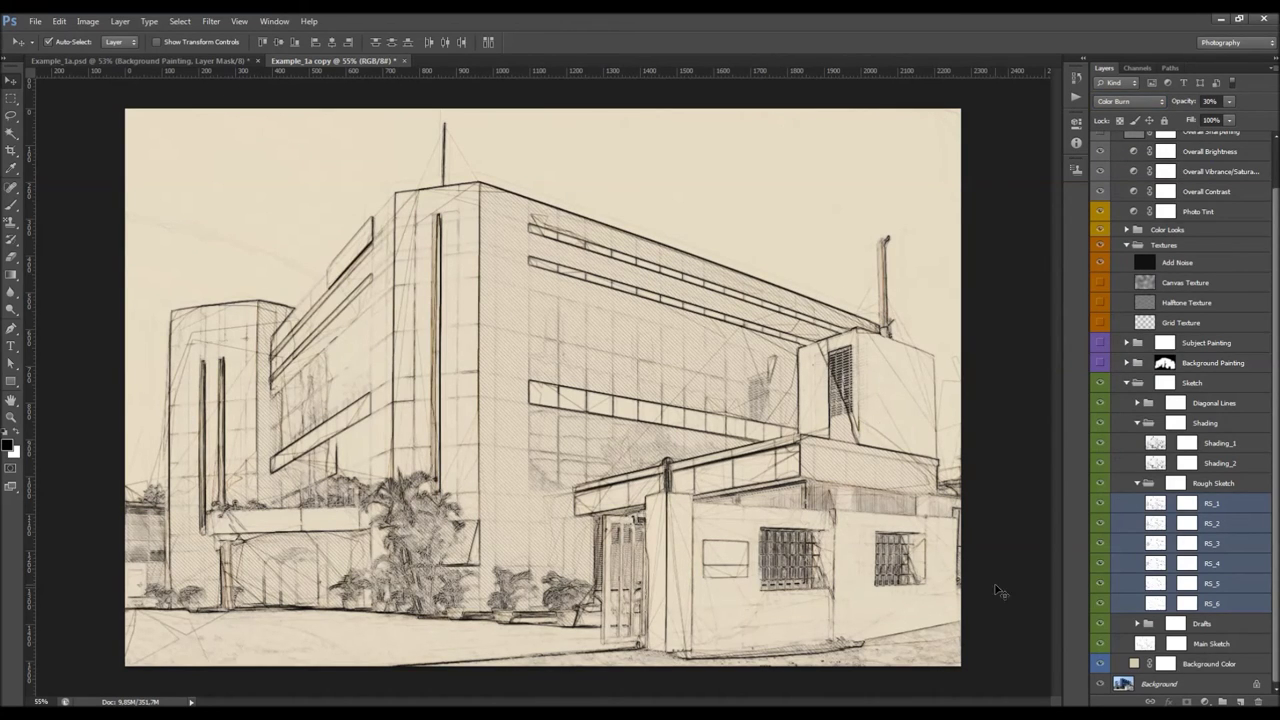
left_click(1138, 485)
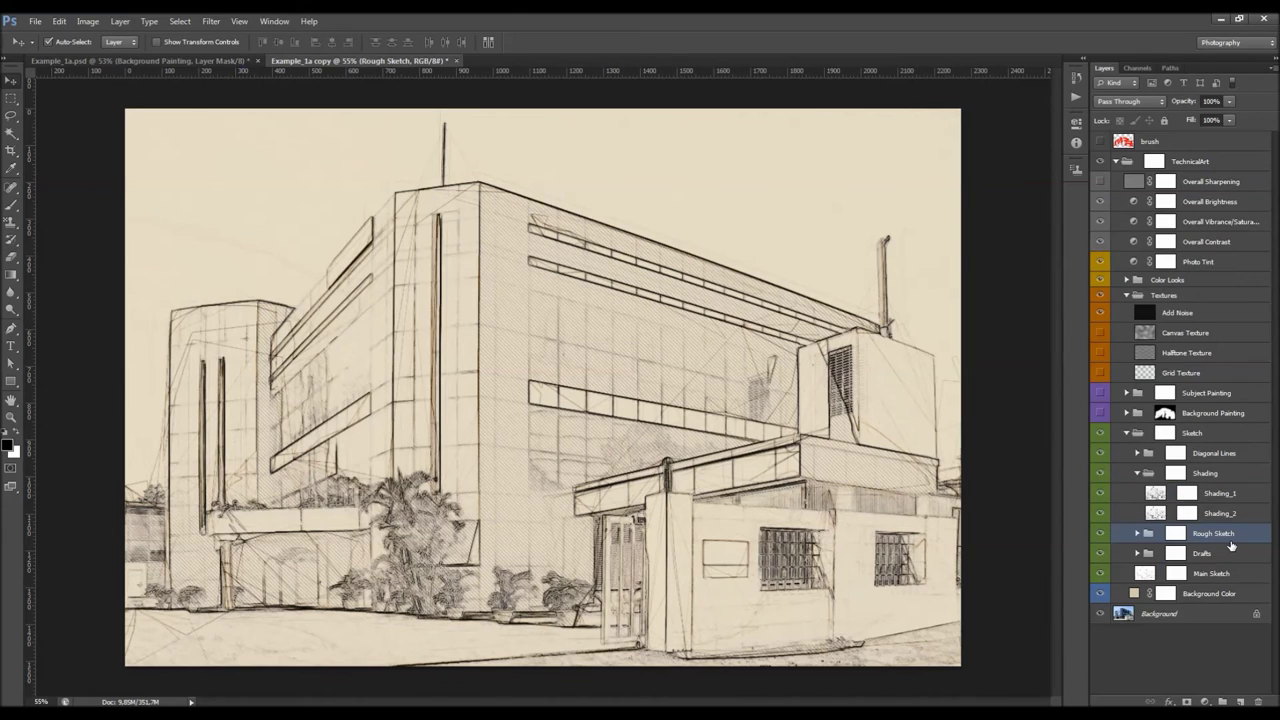
left_click(1205, 555)
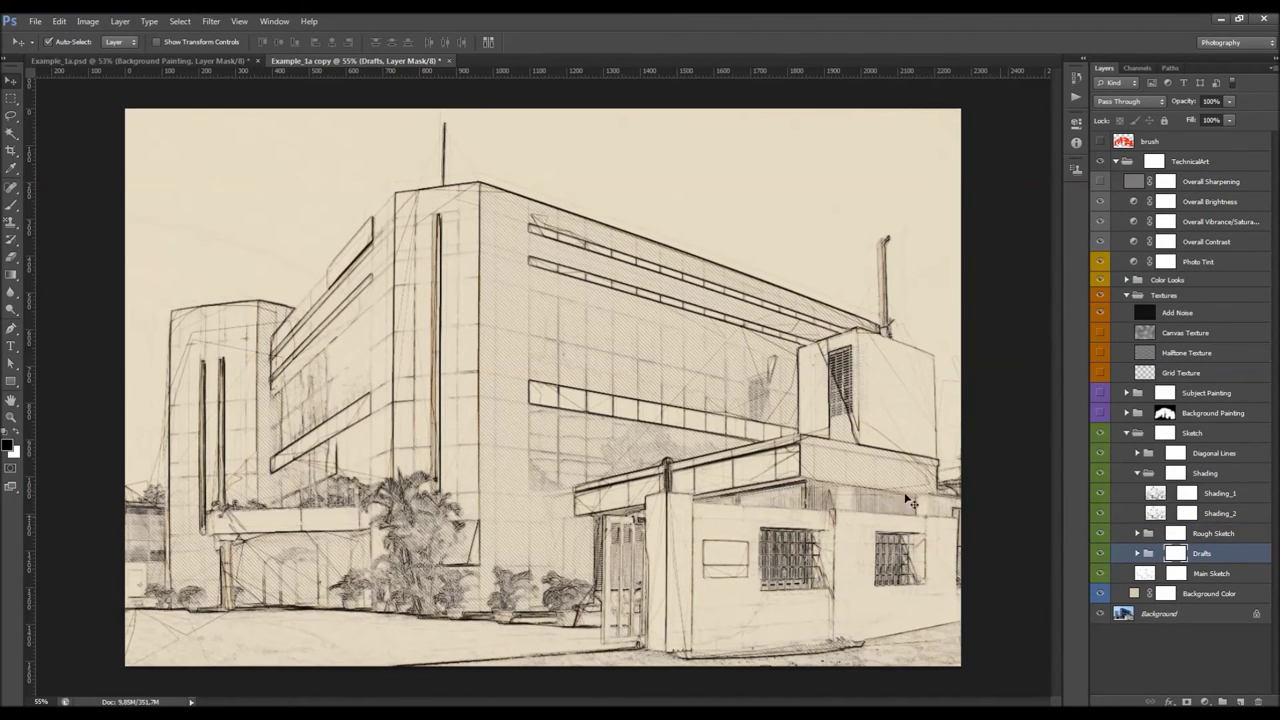
key("b")
left_click_drag(880, 257, 871, 275)
key("alt+]")
key("v")
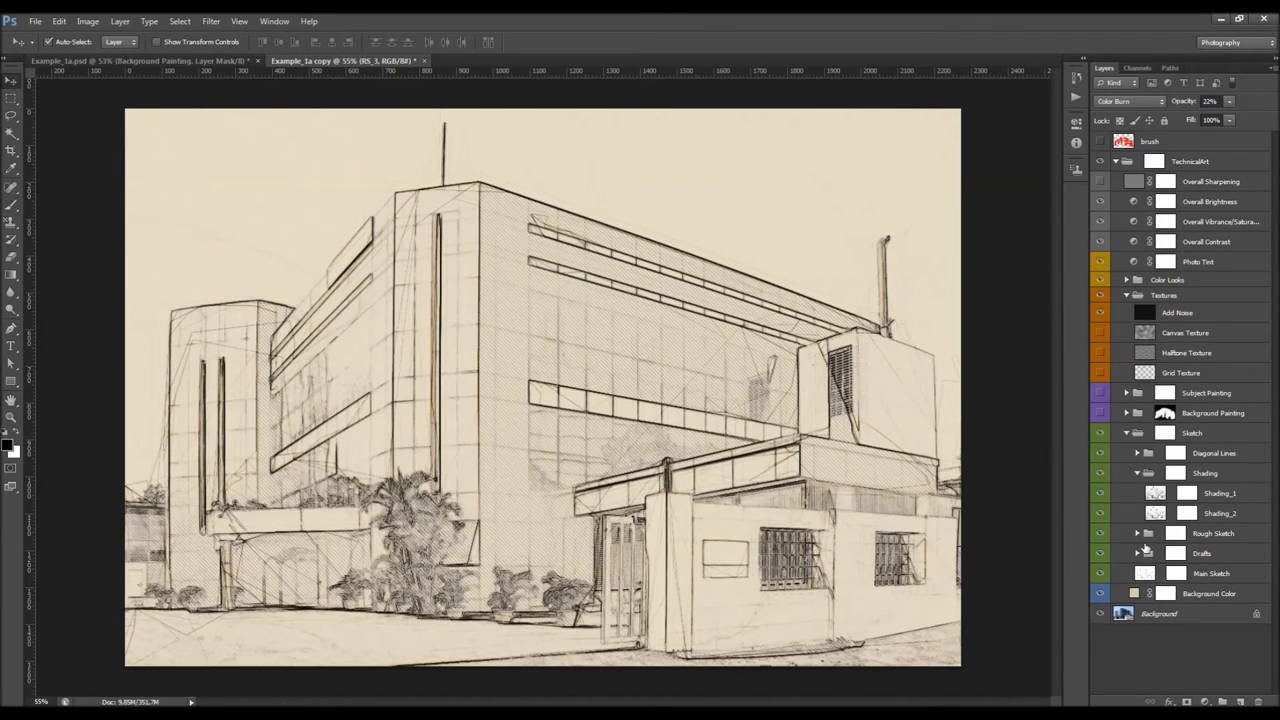
Step: Expand the Drafts group and select the Large_Draft layer
left_click(1137, 553)
left_click(1216, 590)
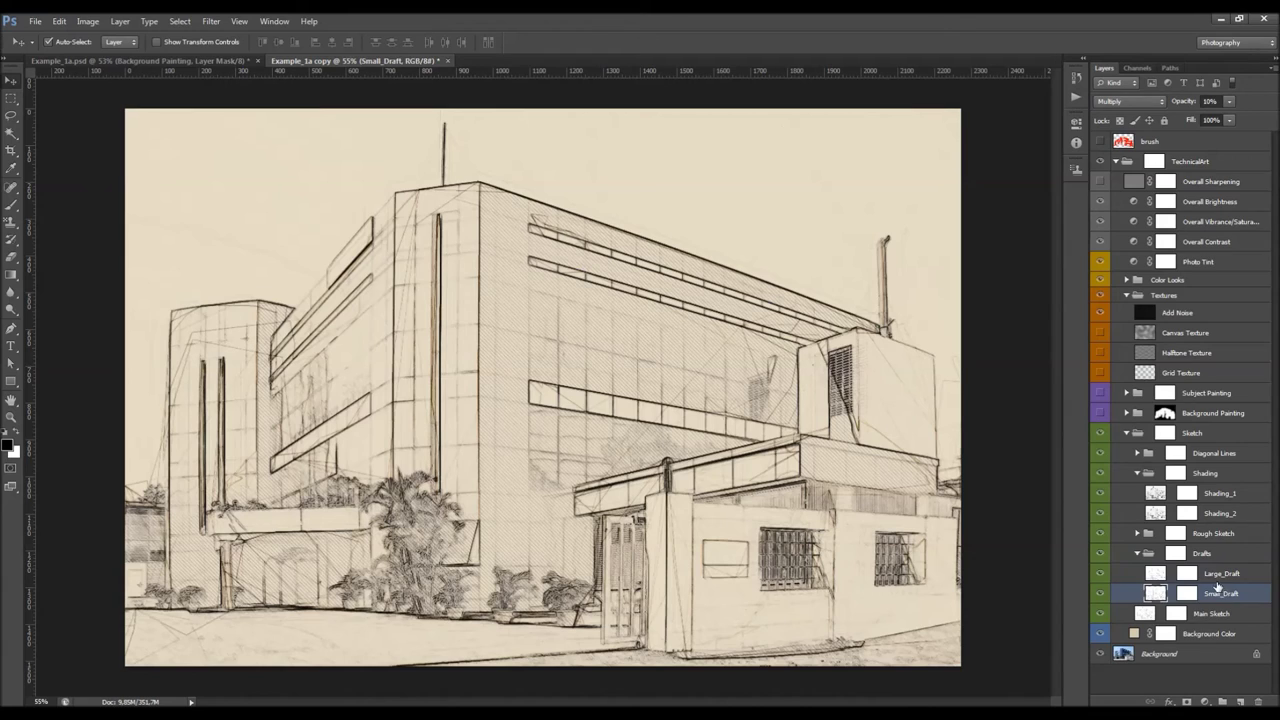
left_click(1218, 576)
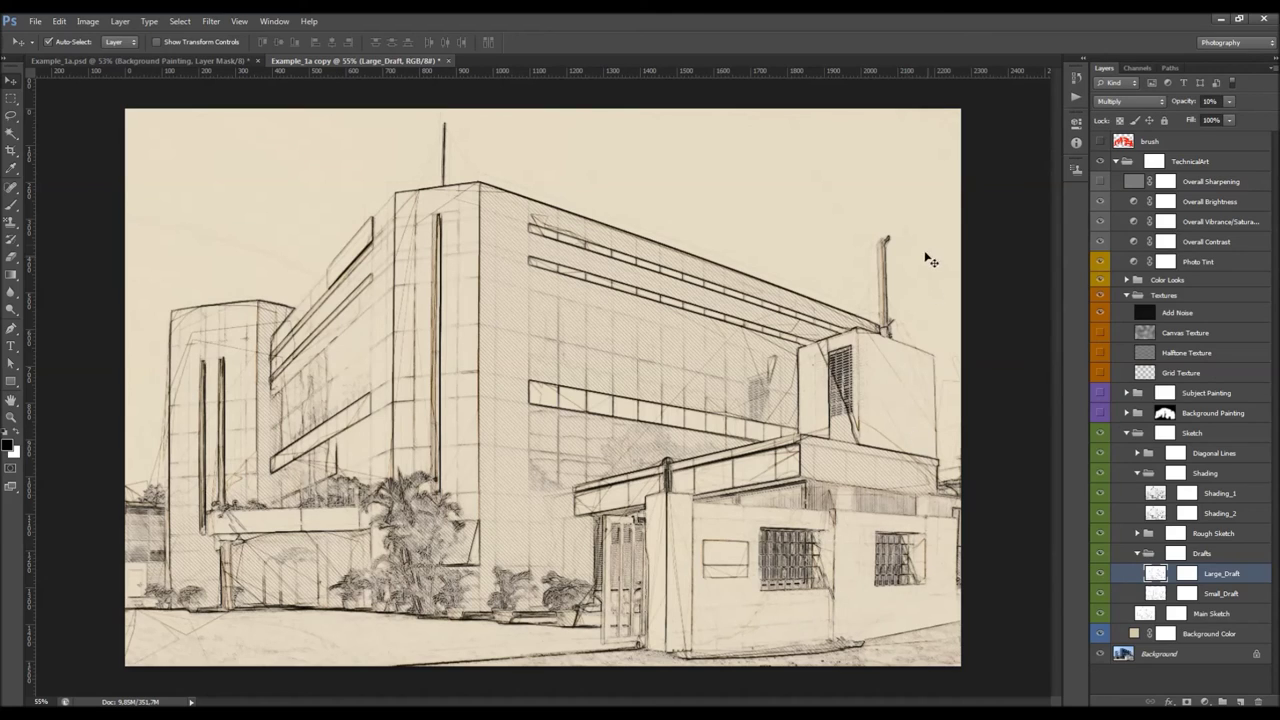
Step: Try enlarging the Large_Draft layer to 110% with Free Transform and cancel it
key("l")
right_click(603, 314)
left_click(652, 432)
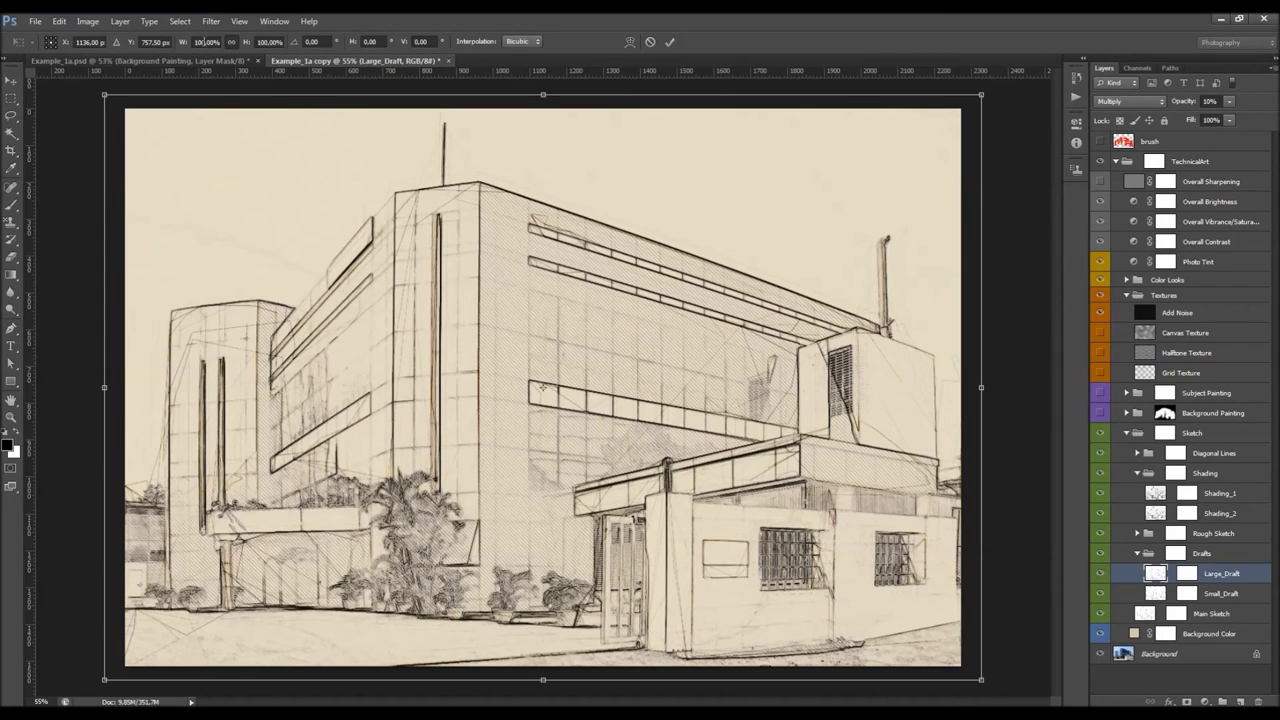
left_click_drag(179, 42, 189, 42)
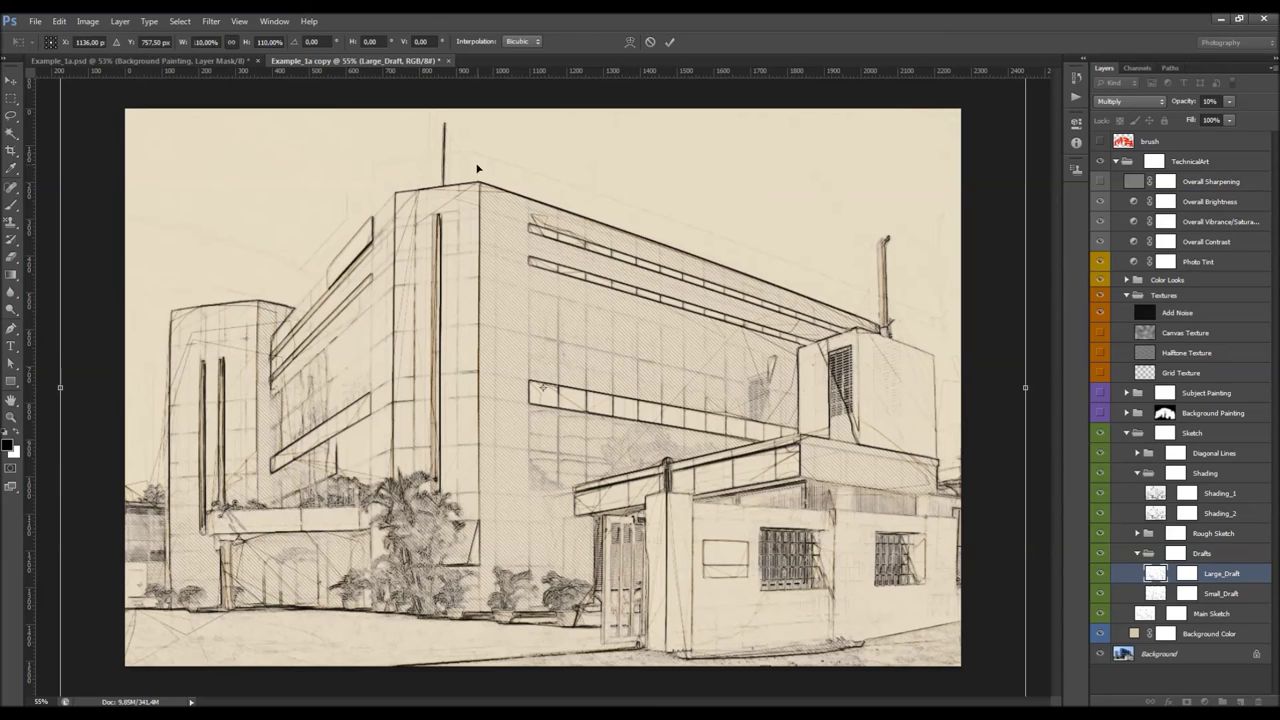
left_click(646, 45)
Step: Compare the sketch with and without the Small_Draft layer by toggling its visibility
left_click(1243, 595)
left_click(1097, 592)
left_click(1097, 593)
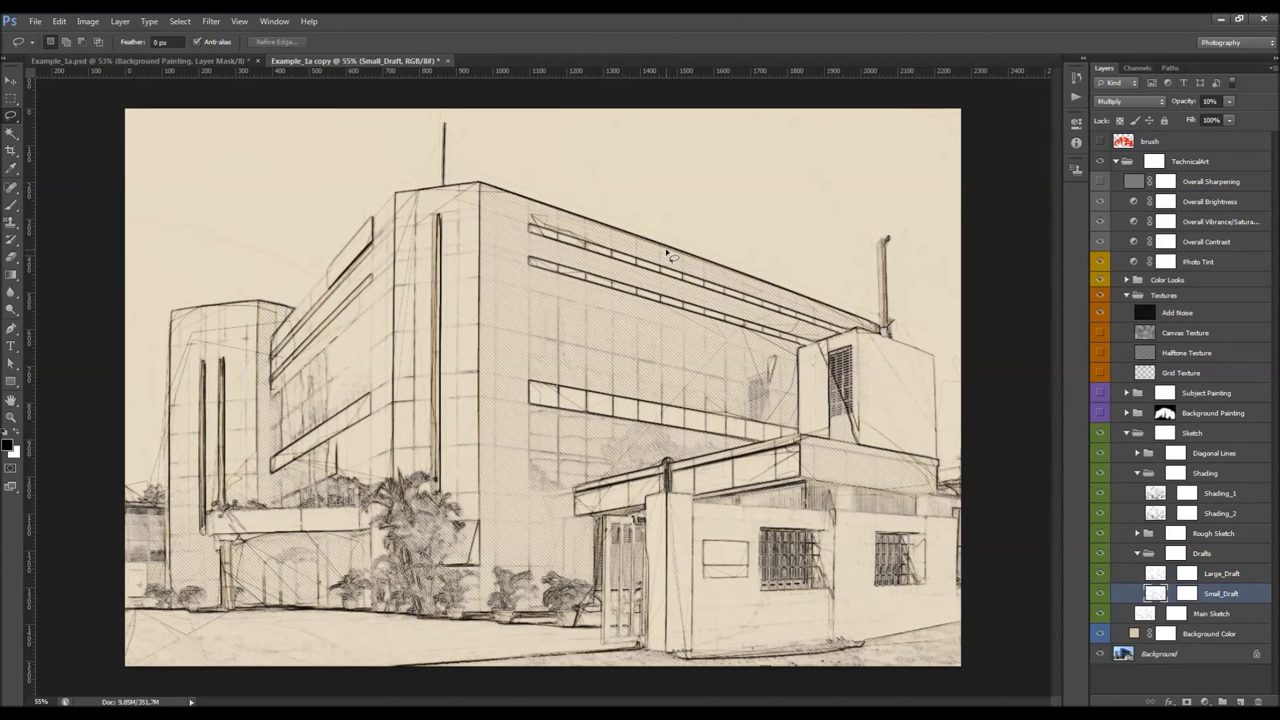
key("v")
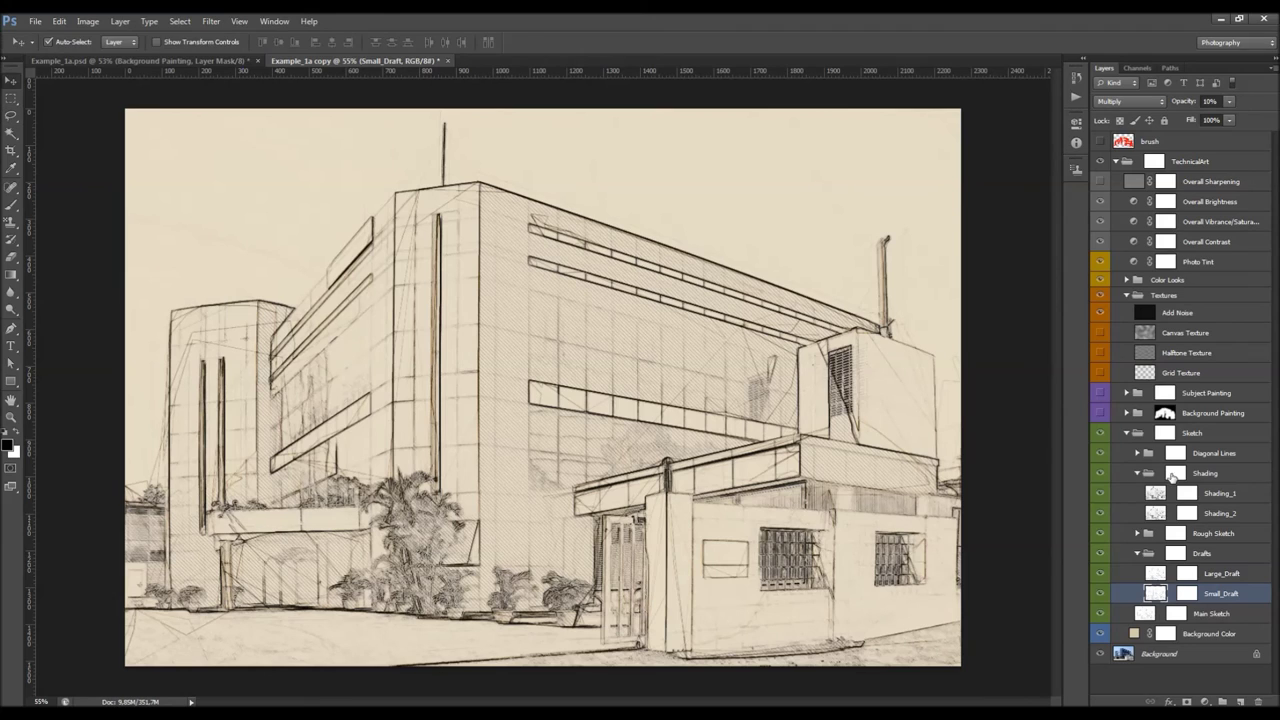
Step: Raise the opacity of the Large_Draft and Small_Draft layers slightly
left_click(1226, 576)
mouse_move(1184, 107)
left_mouse_down()
mouse_move(1217, 114)
mouse_move(1196, 102)
left_mouse_up()
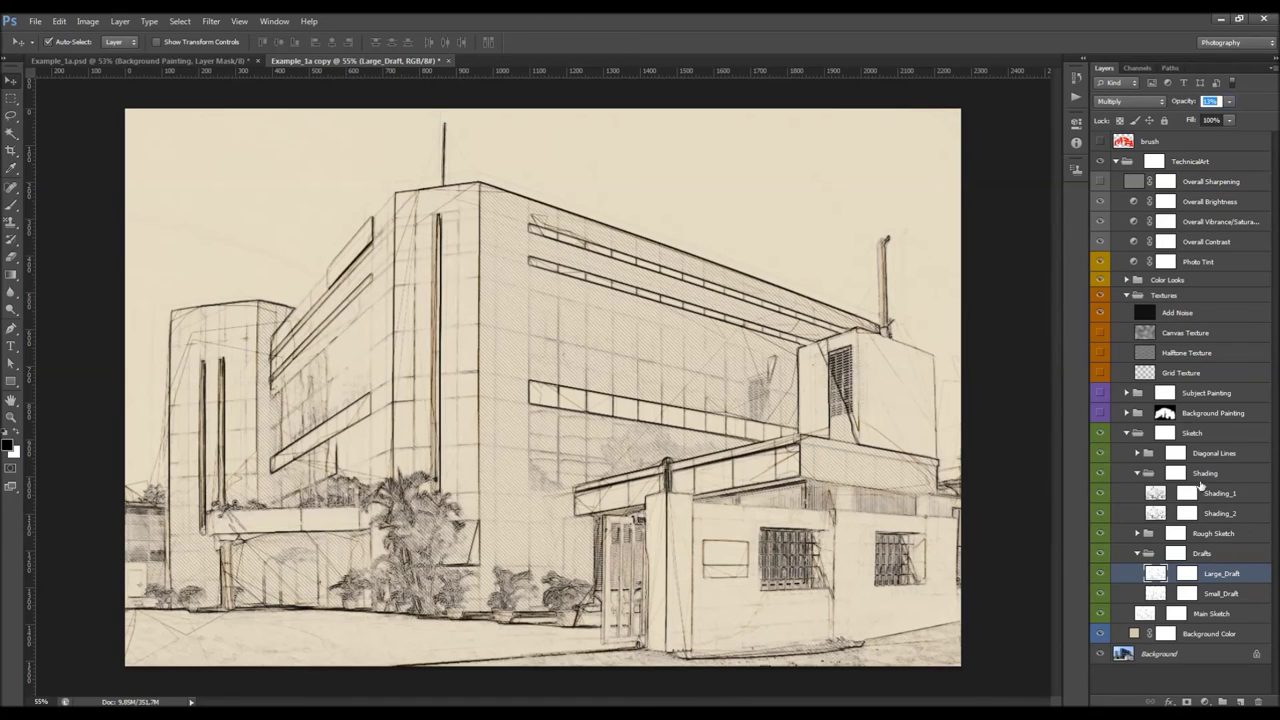
left_click(1218, 594)
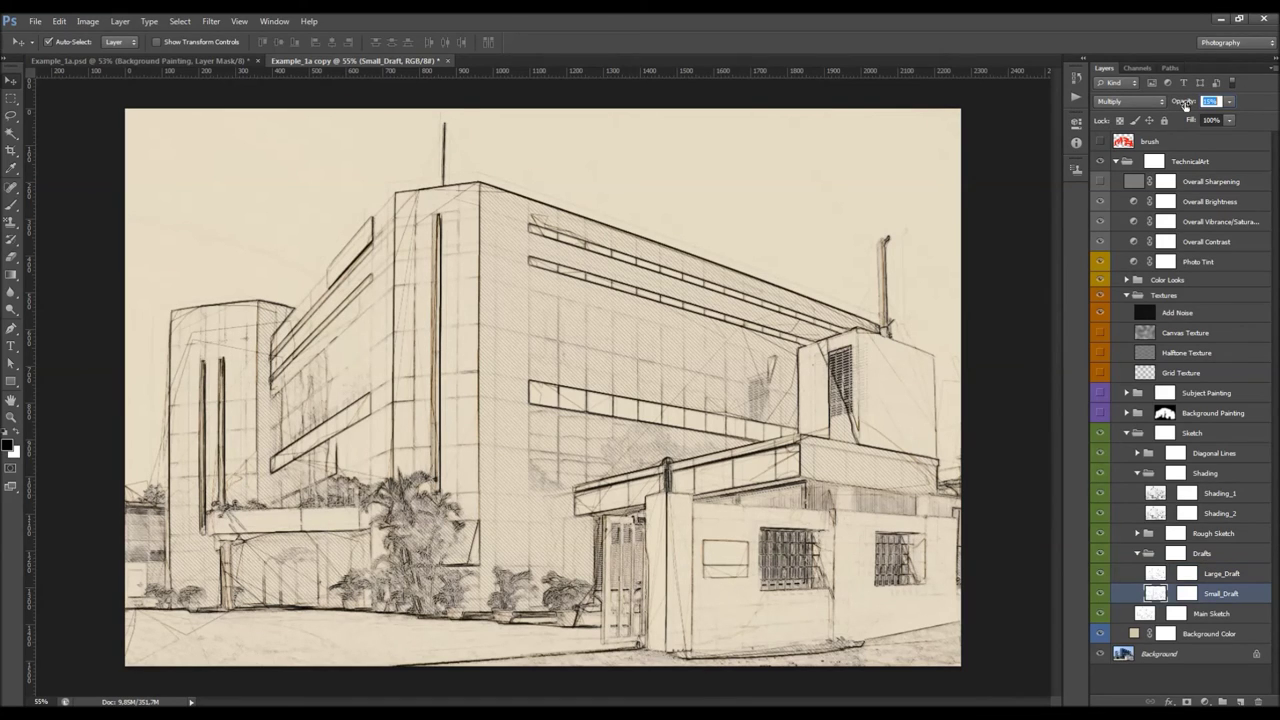
Step: Paint out stray lines in the sky around the building on the Drafts and Rough Sketch group masks with a 100 px brush
left_click(1177, 556)
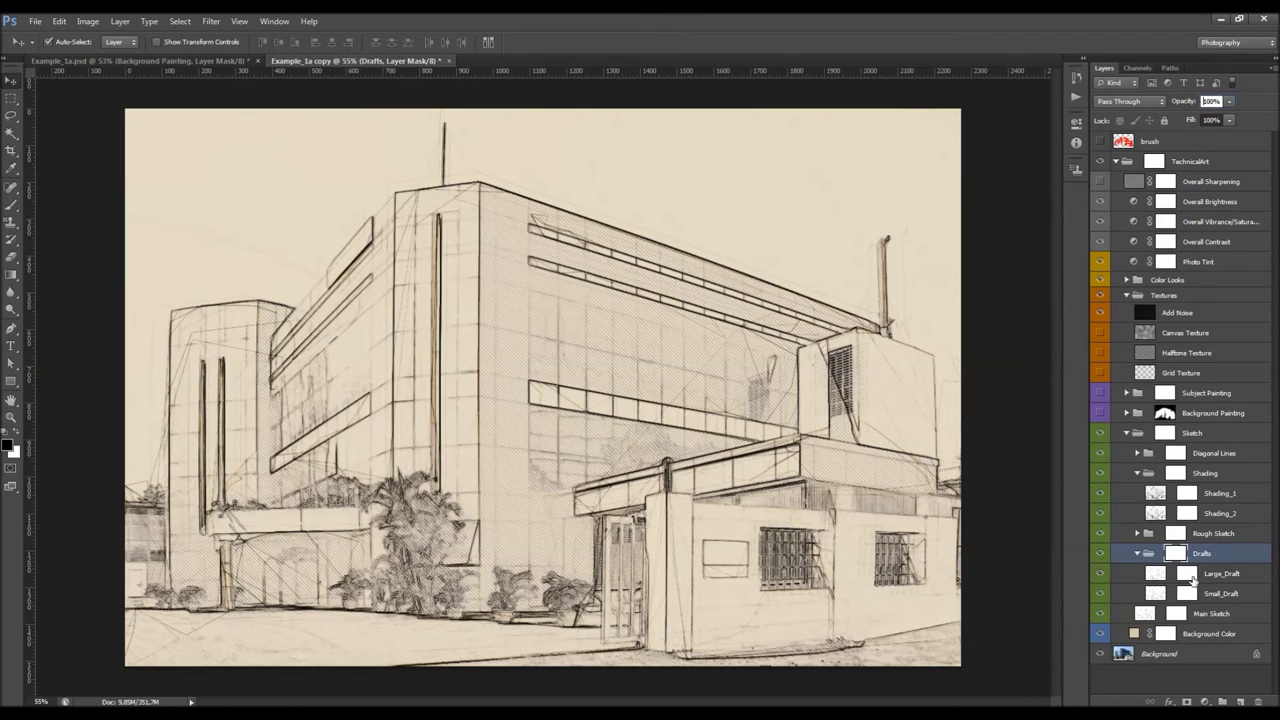
key("b")
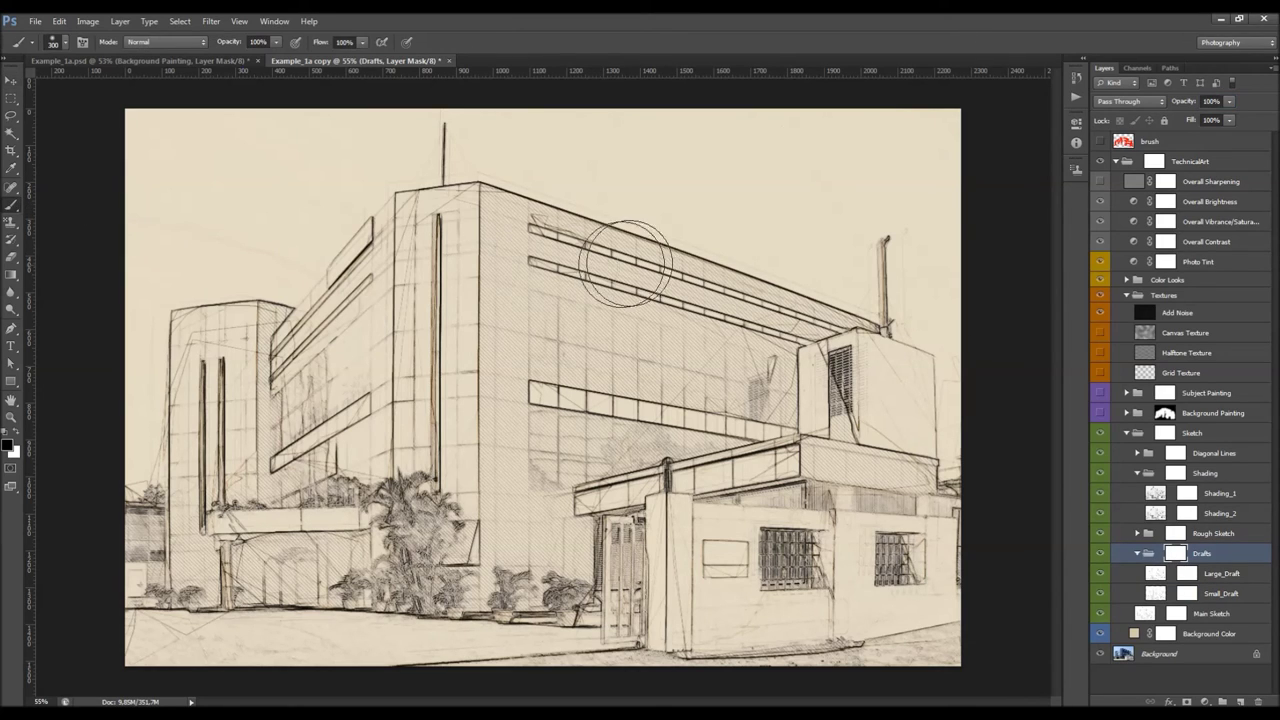
key("bracketleft")
key("bracketleft")
key("bracketleft")
key("bracketleft")
key("bracketleft")
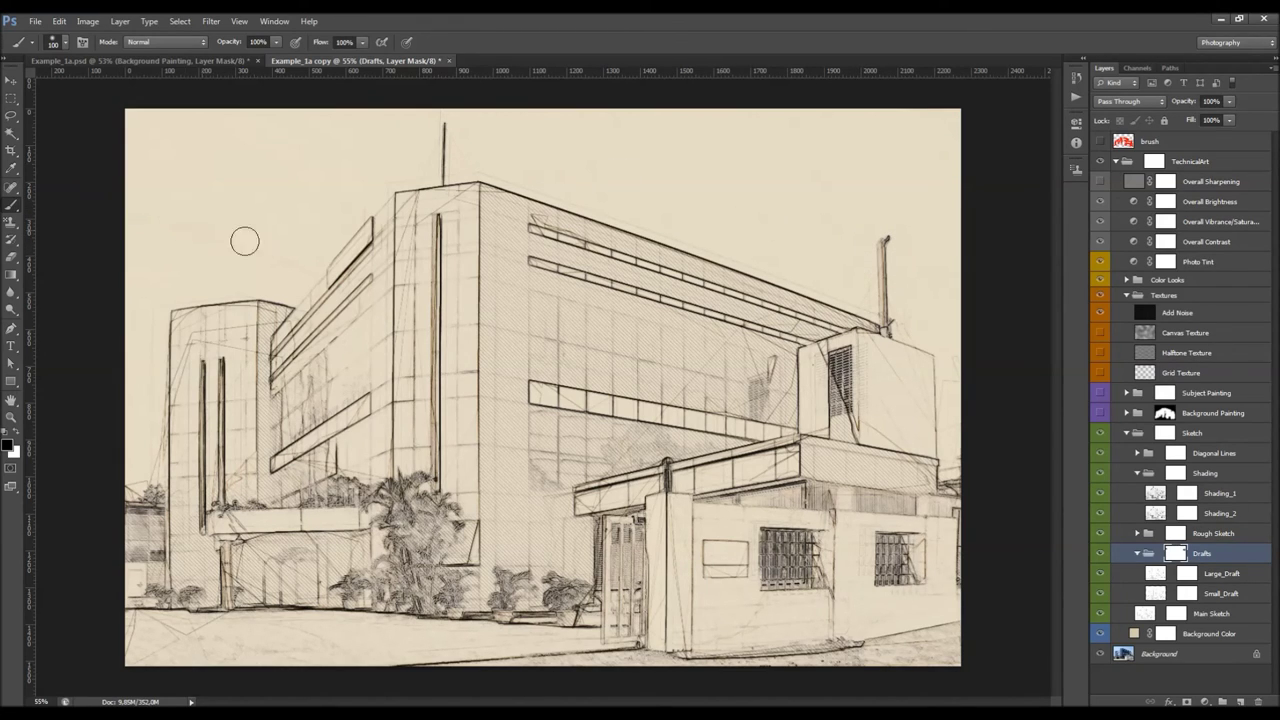
left_click(1178, 537)
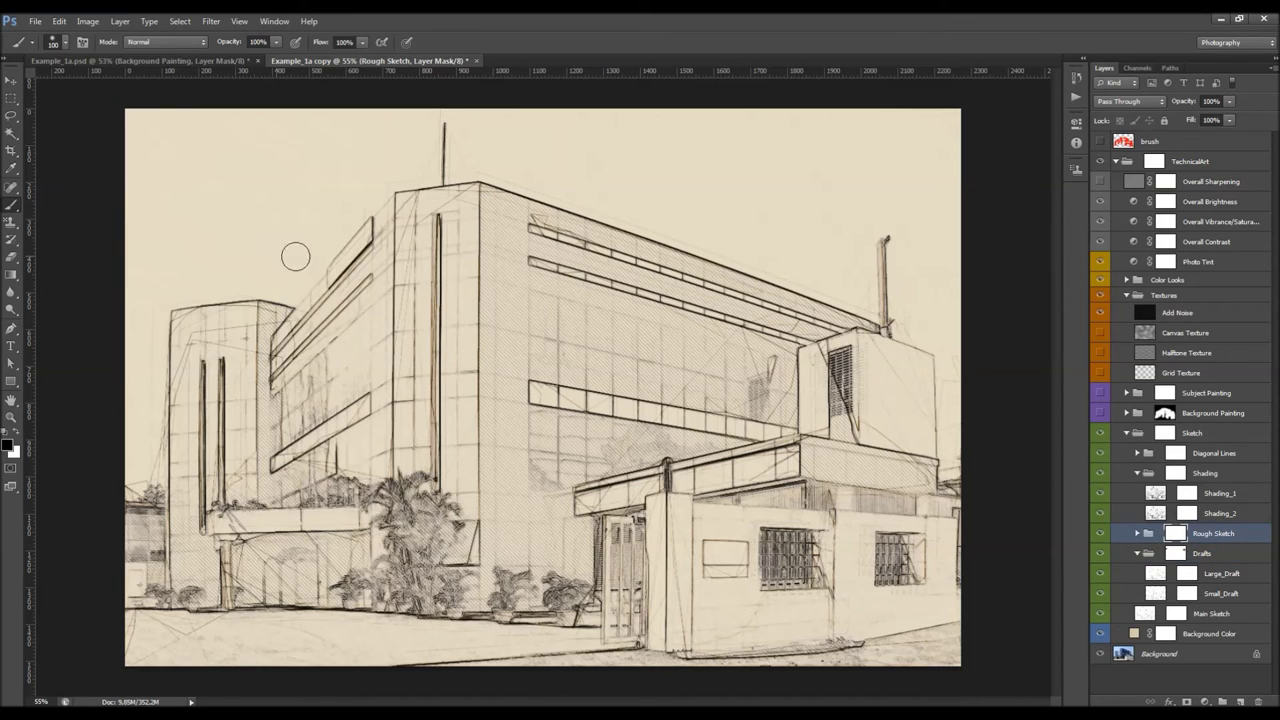
key("v")
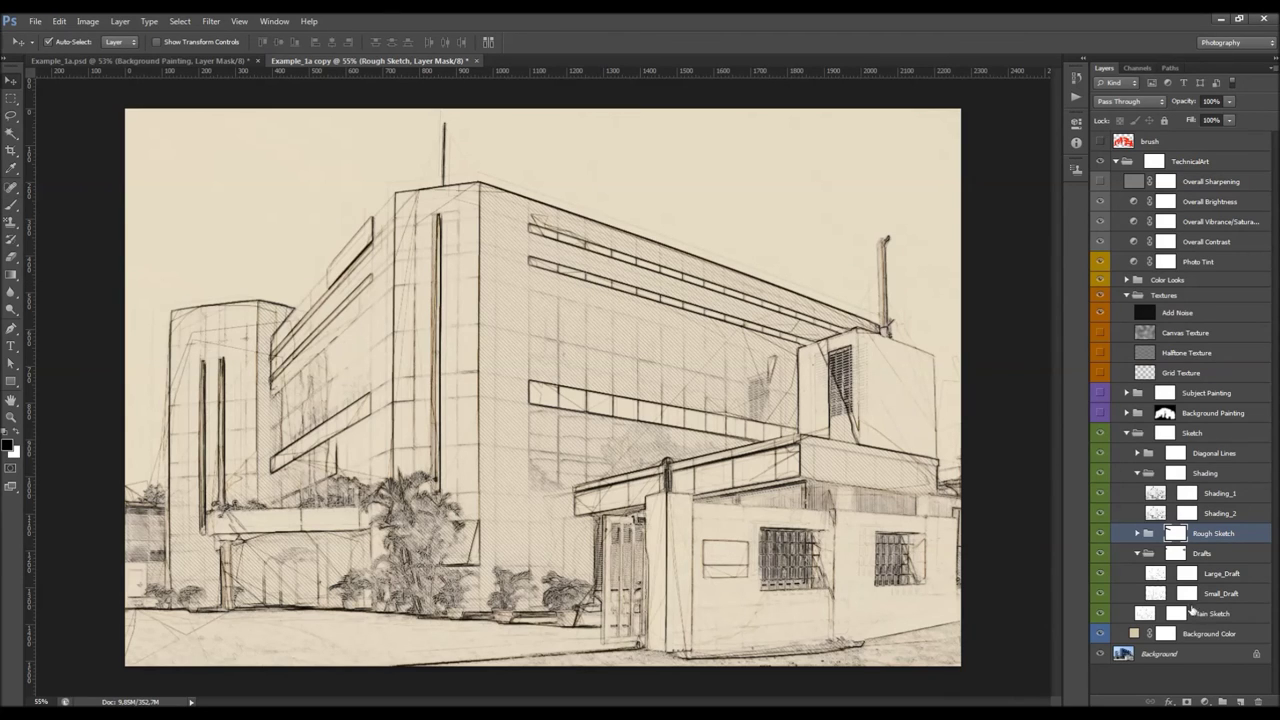
Step: Compare the sketch with and without the Main Sketch layer by toggling its visibility
left_click(1127, 614)
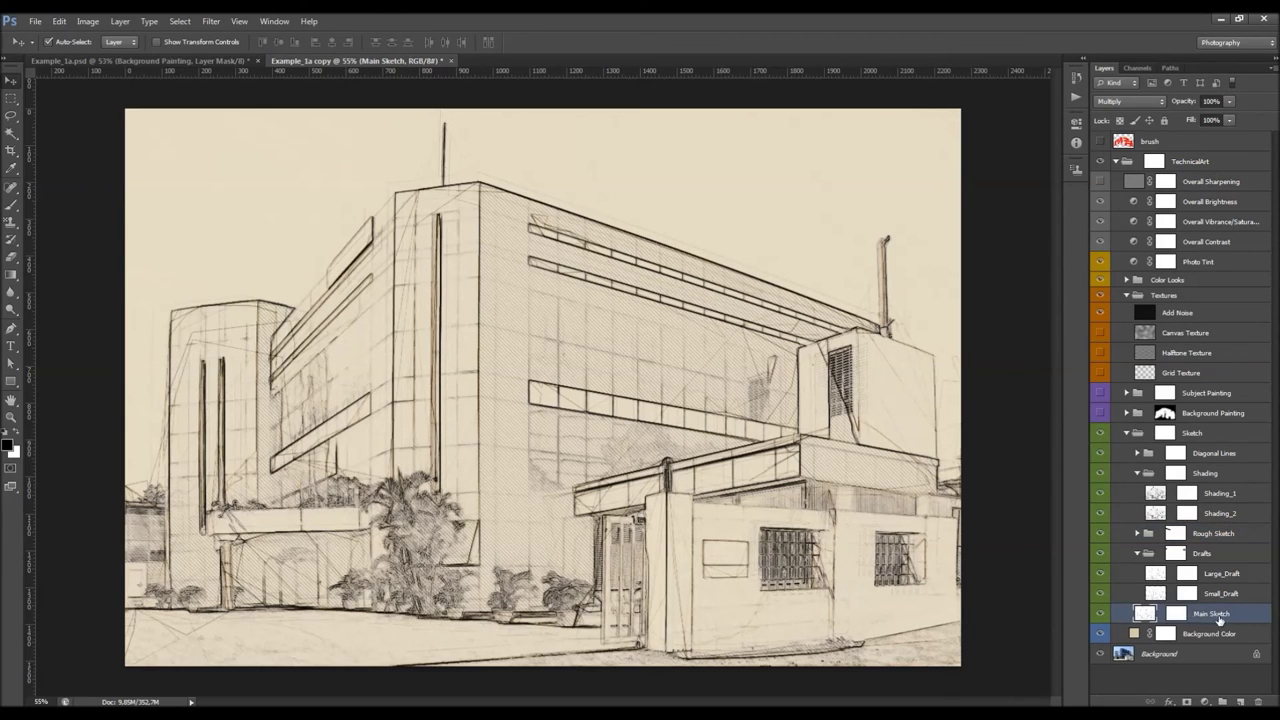
left_click(1100, 614)
left_click(1100, 614)
left_click(1100, 614)
left_click(1100, 614)
left_click(1100, 614)
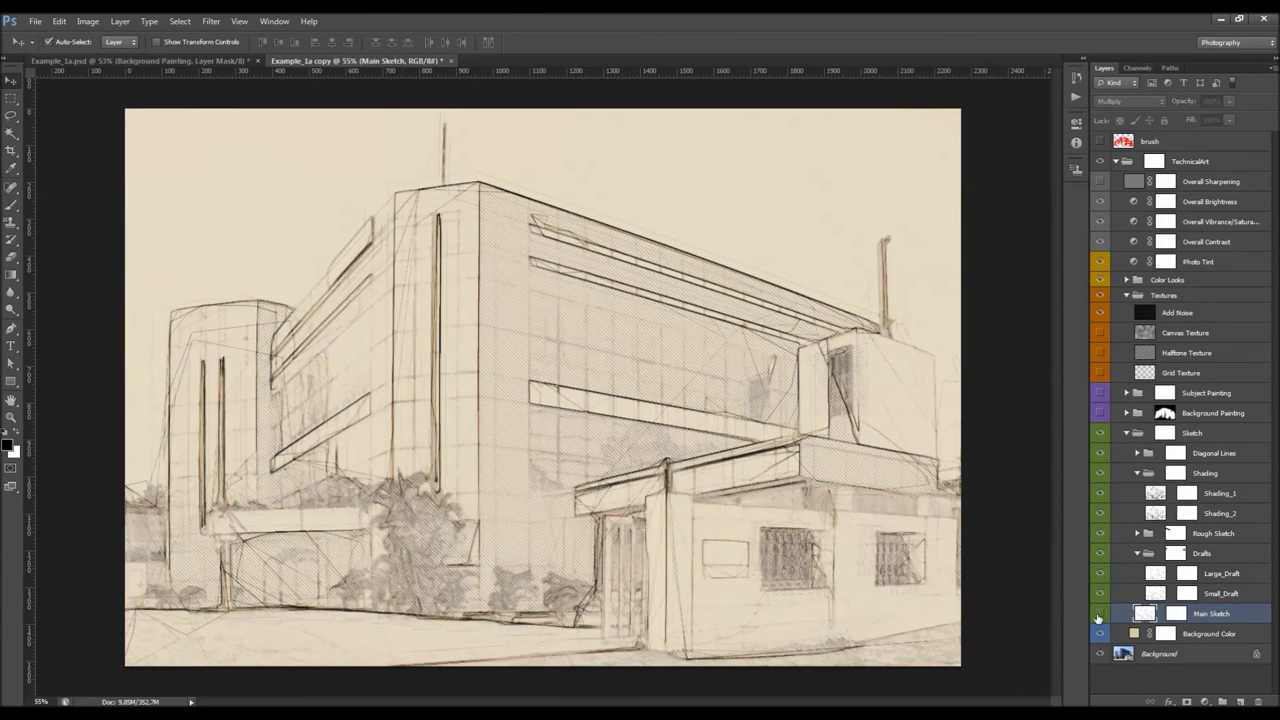
left_click(1100, 614)
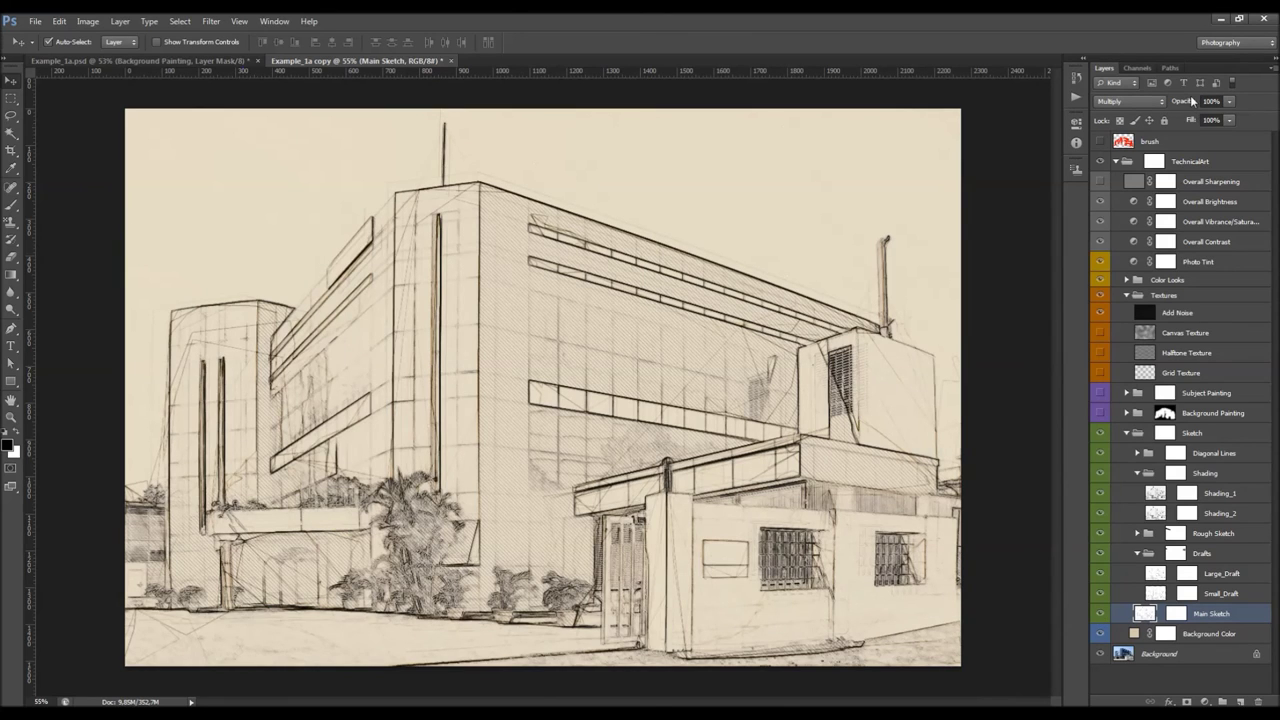
Step: Try a lower opacity on the Main Sketch layer and set its blend mode to Color Burn
left_click_drag(1186, 104, 897, 134)
left_click(1142, 103)
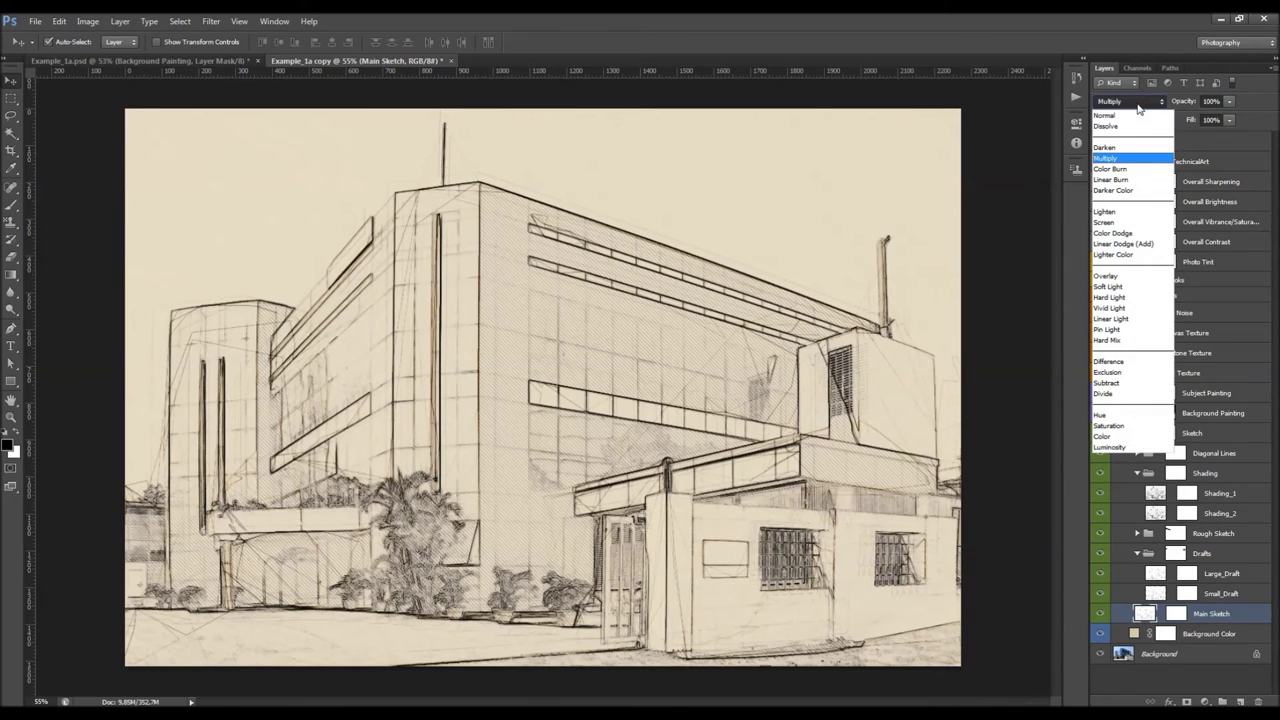
left_click(1127, 172)
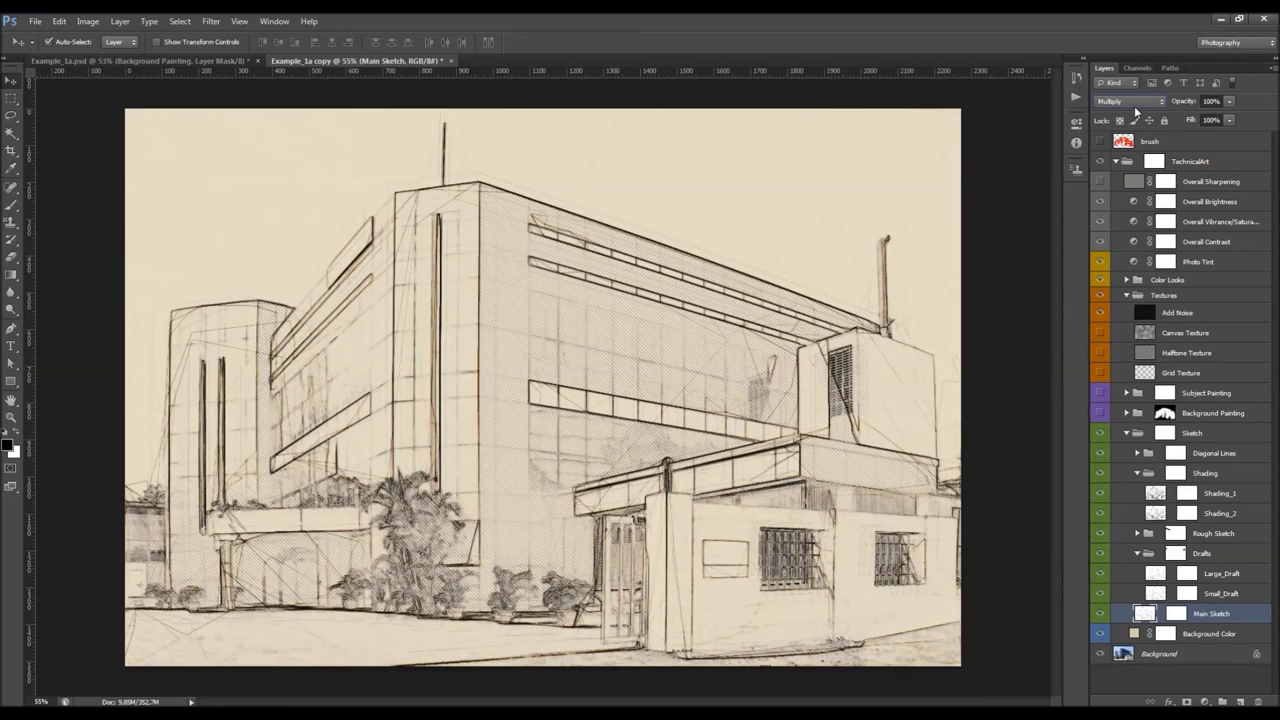
left_click(1126, 99)
left_click(1111, 170)
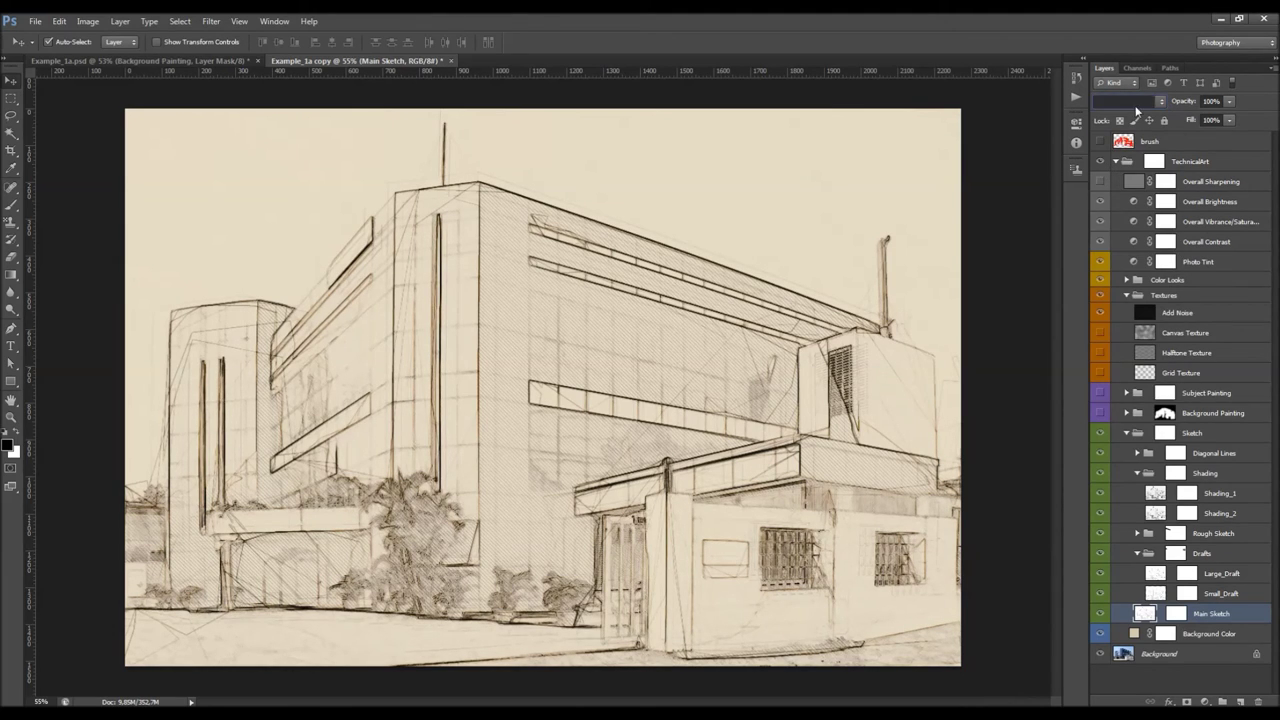
Step: Try white and light grey tones as the fill of the Background Color layer
left_click(1140, 634)
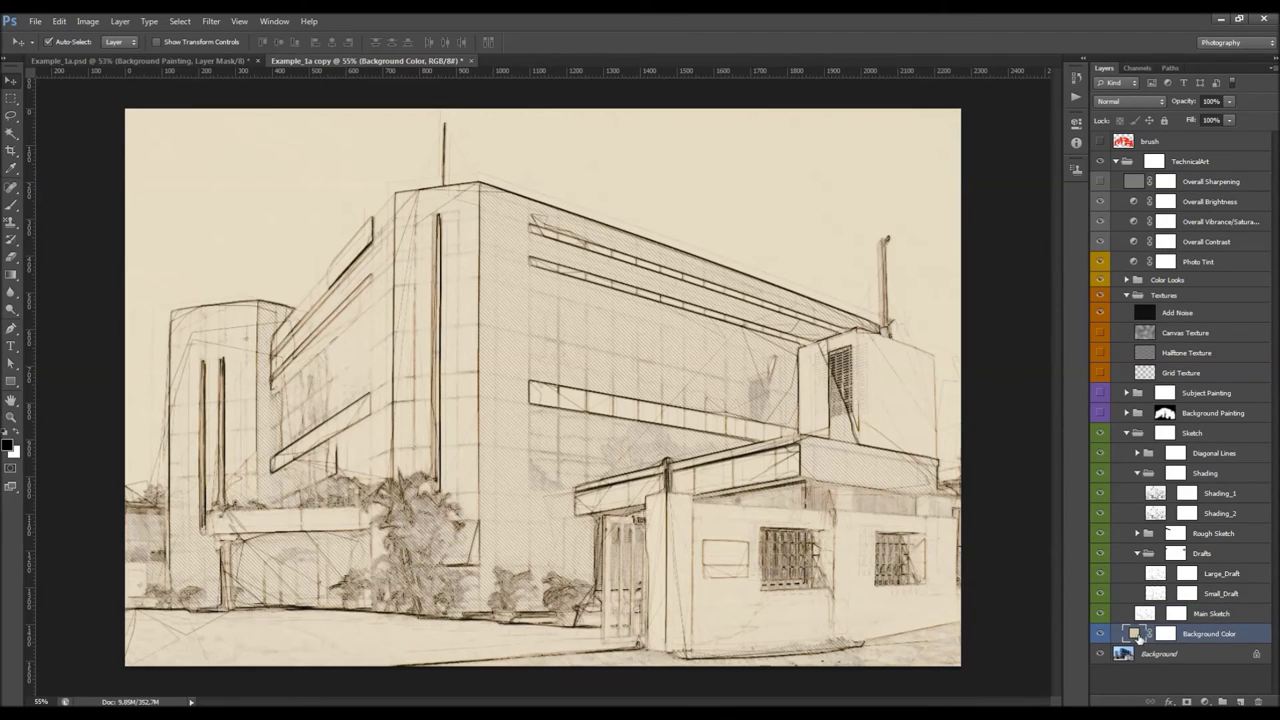
double_click(1133, 634)
left_click(560, 166)
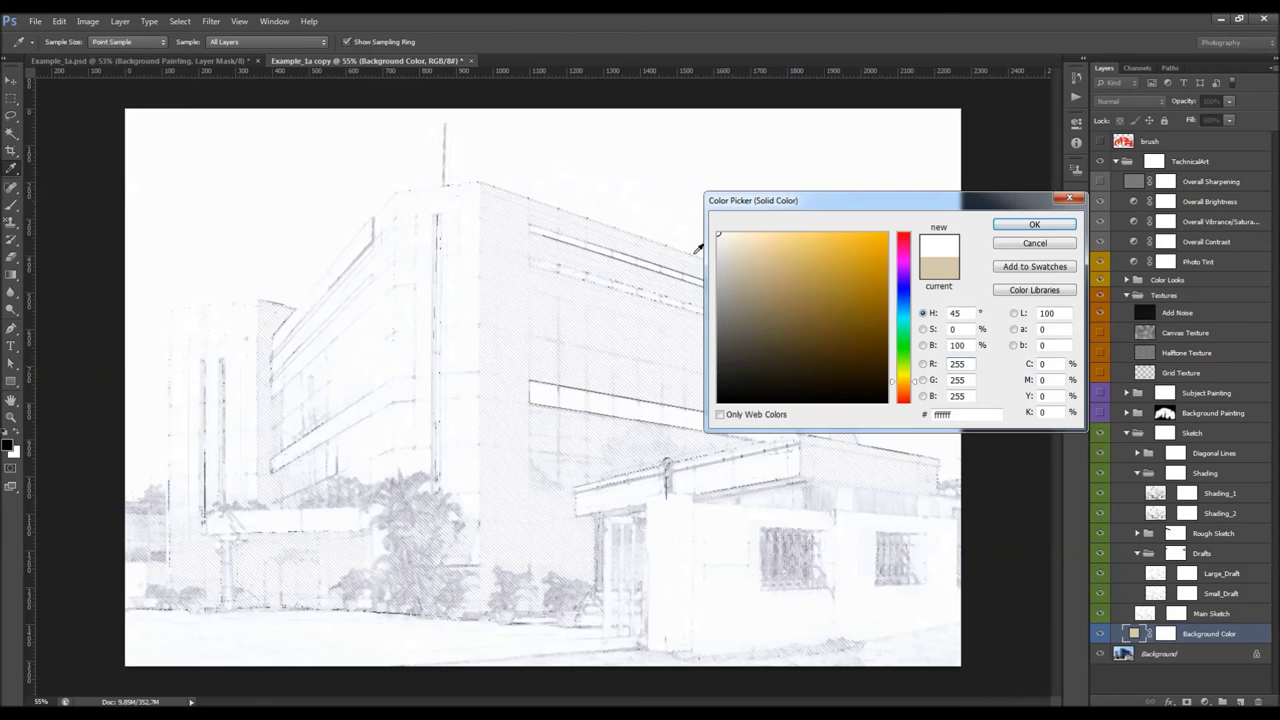
left_click(738, 246)
left_click_drag(738, 246, 718, 233)
mouse_move(712, 238)
left_mouse_down()
mouse_move(697, 243)
mouse_move(706, 238)
left_mouse_up()
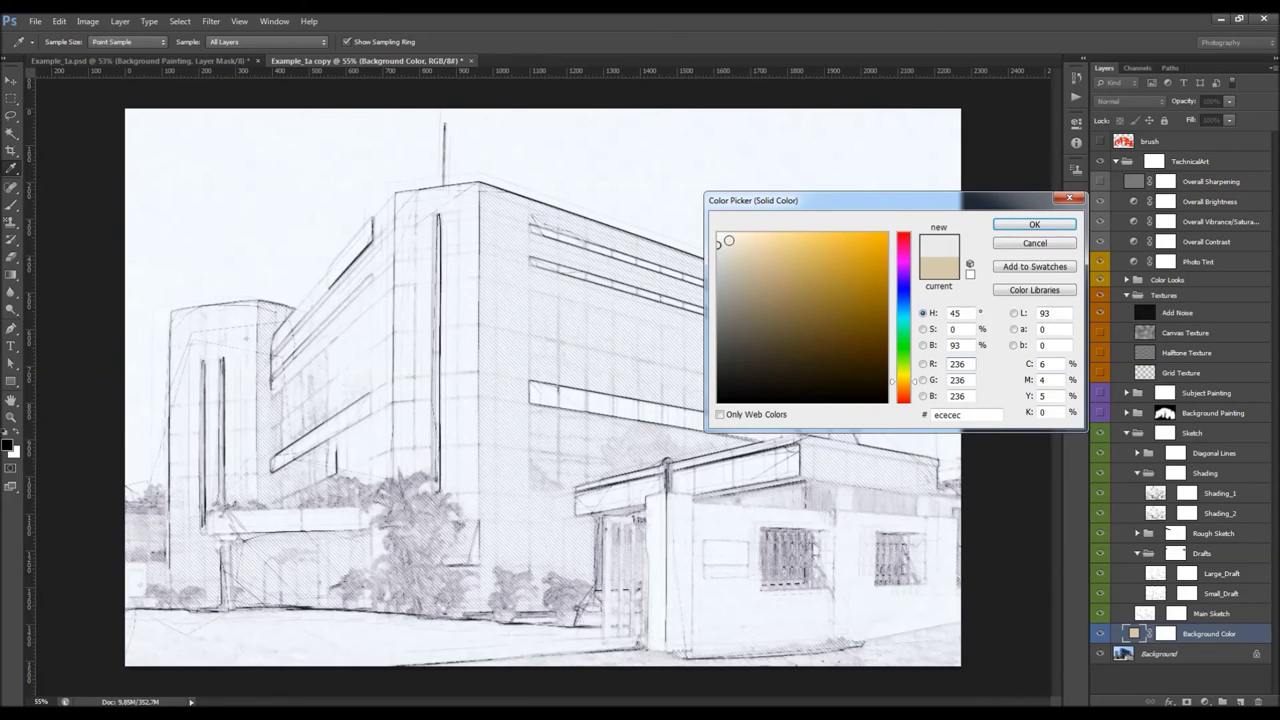
left_click_drag(762, 270, 716, 232)
left_click(1034, 226)
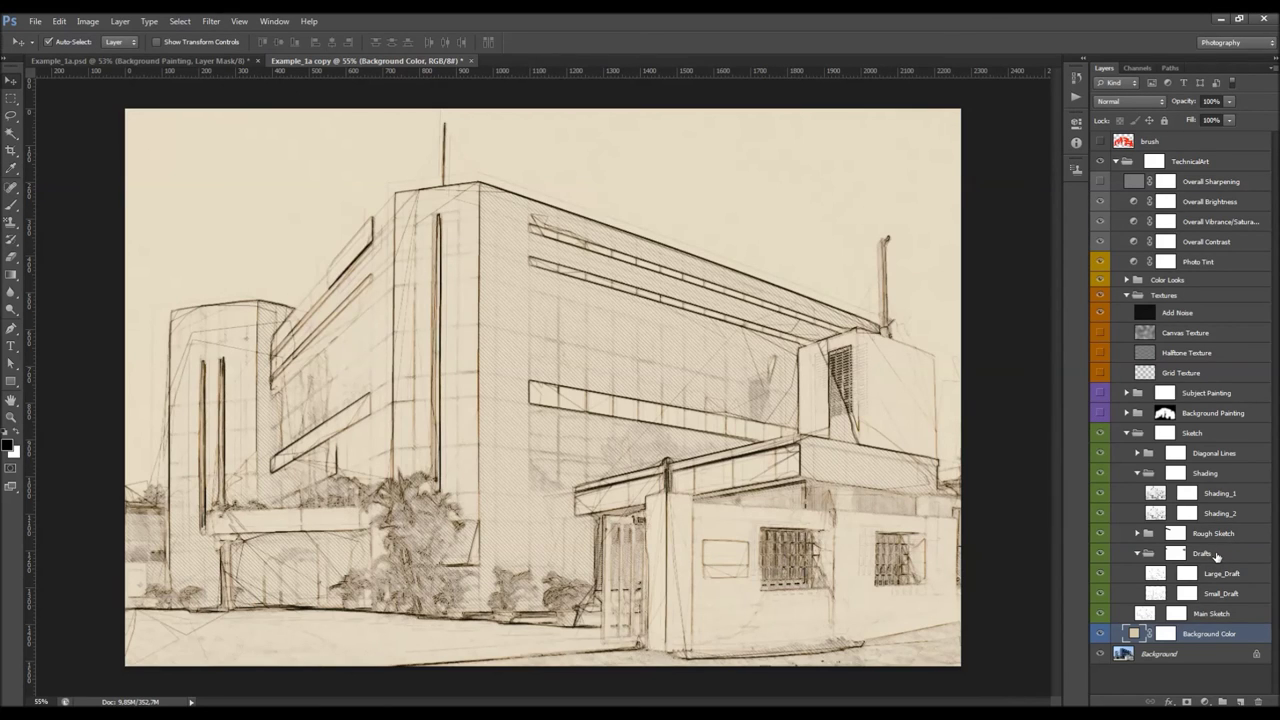
Step: Switch to the Example_1a.psd document and turn on the Overall Sharpening layer
left_click(863, 407)
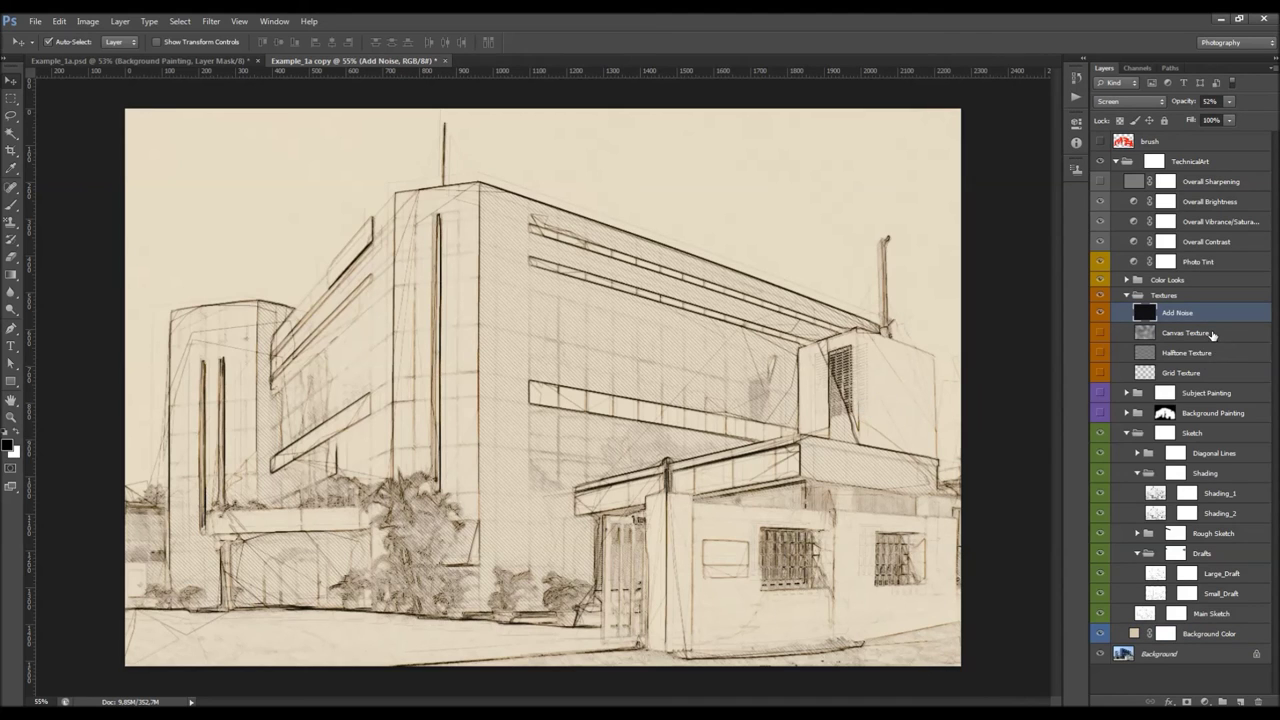
left_click(230, 60)
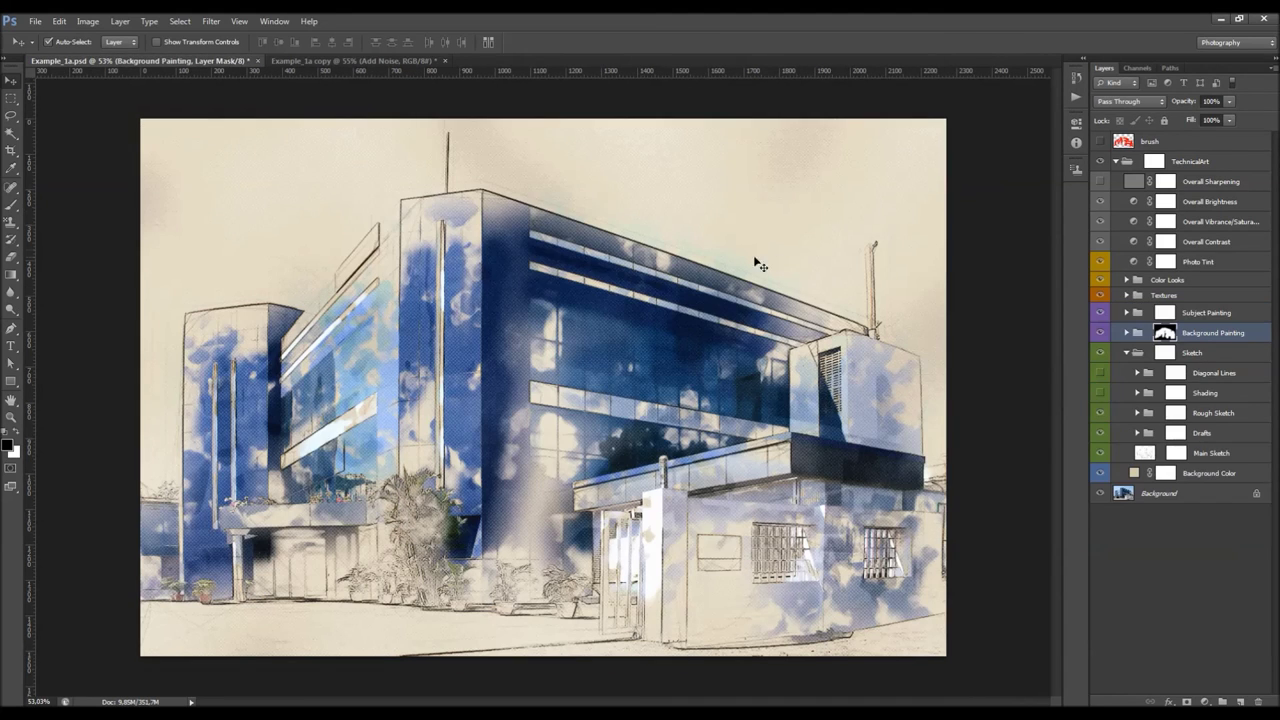
scroll(624, 283, "up", 1)
left_click(1222, 182)
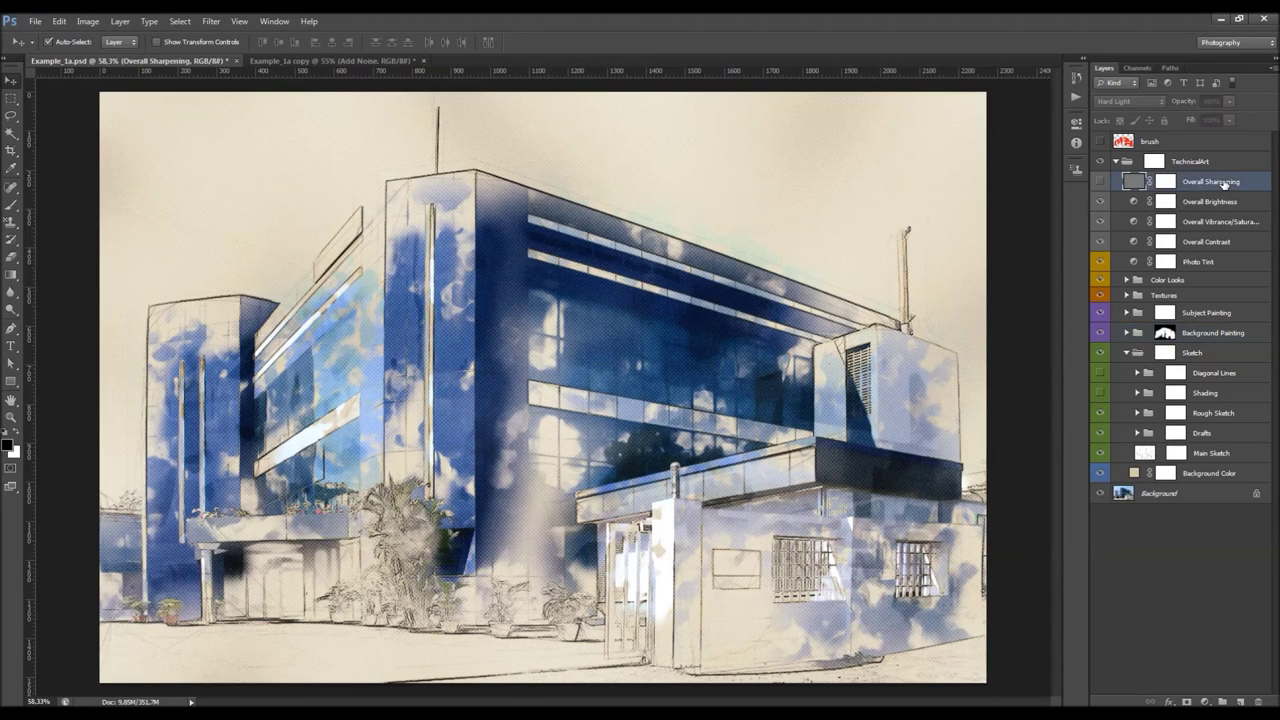
left_click(1100, 183)
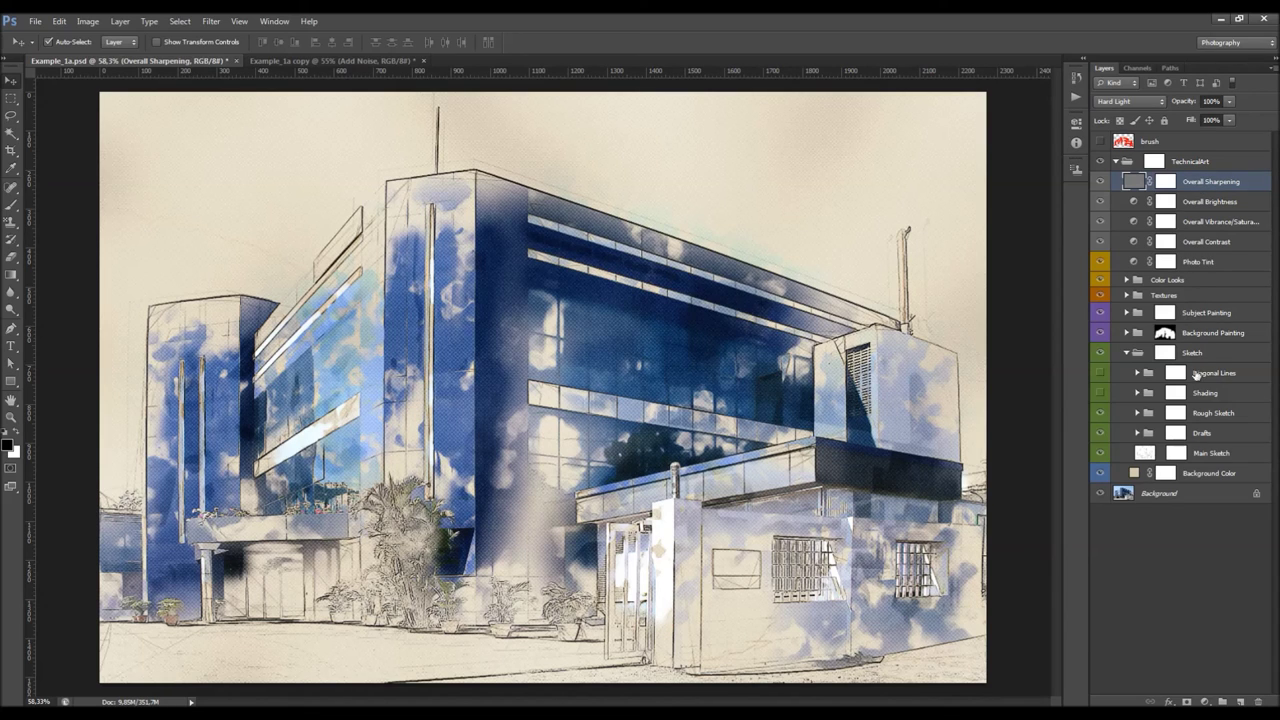
Step: Set the Overall Sharpening layer's blend mode to Normal and inspect its edge detail up close
left_click(1131, 101)
left_click(1131, 112)
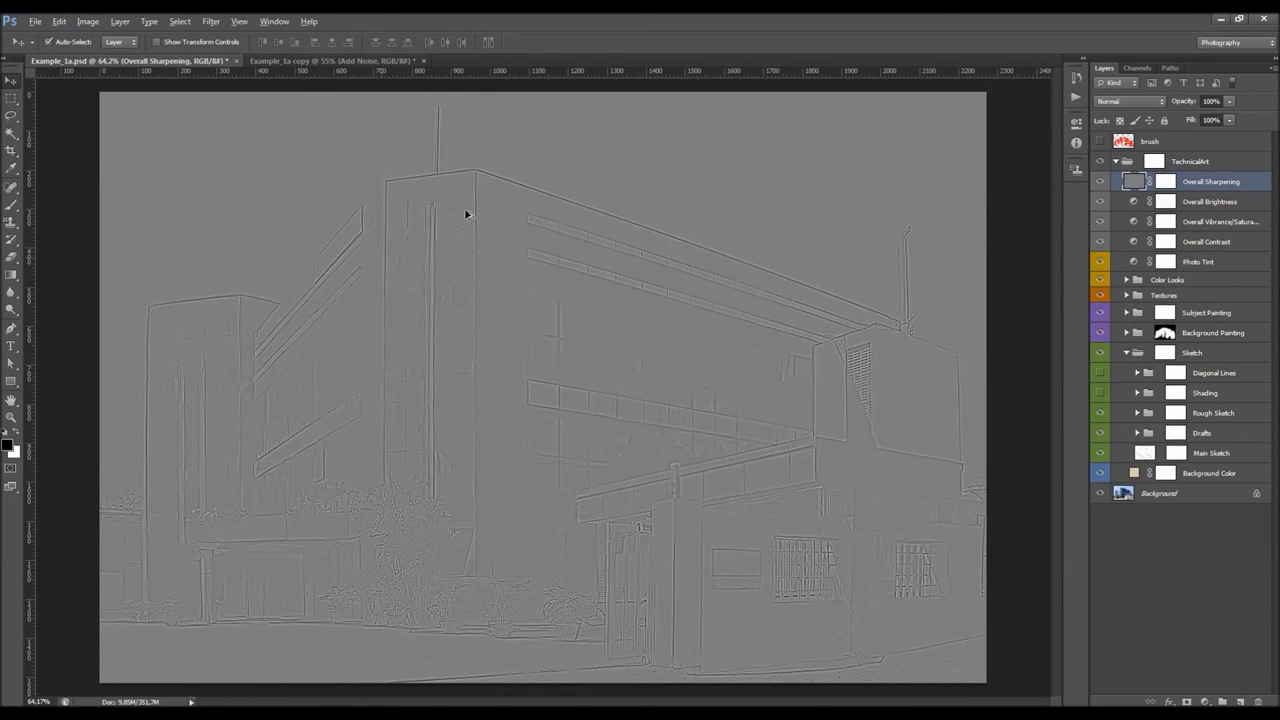
scroll(464, 219, "up", 2)
left_click_drag(548, 313, 552, 288)
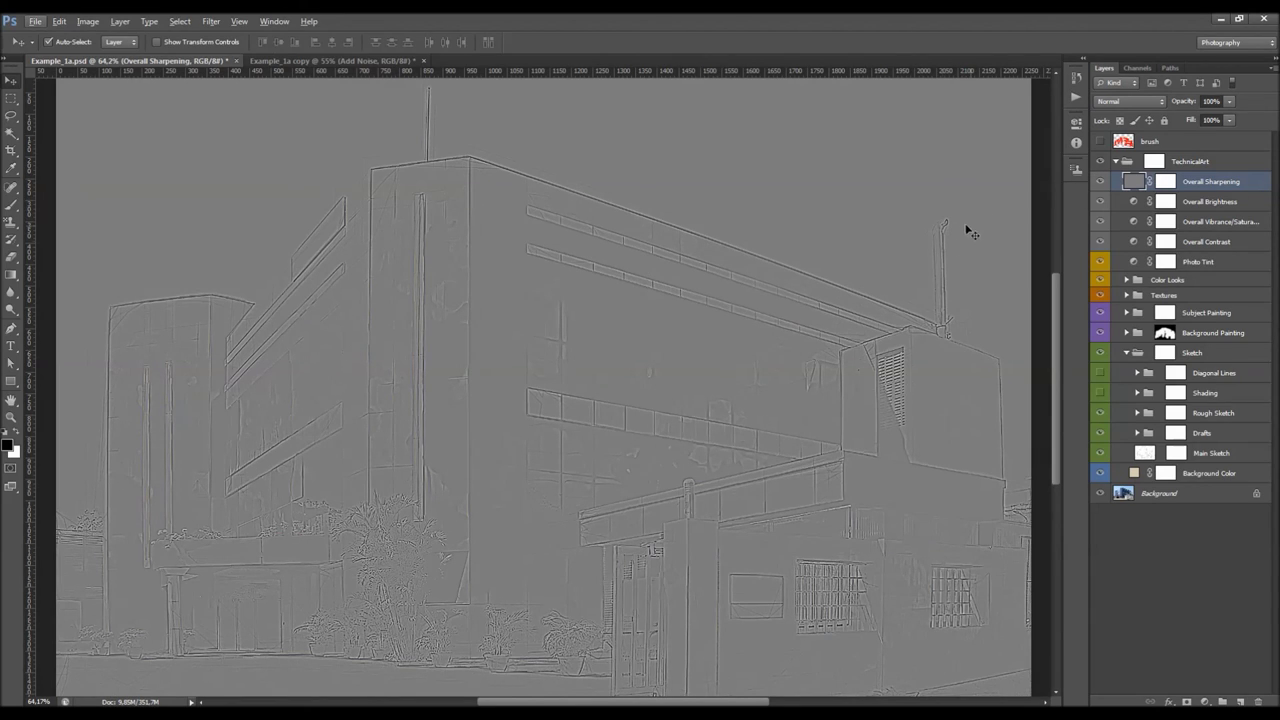
key("ctrl+0")
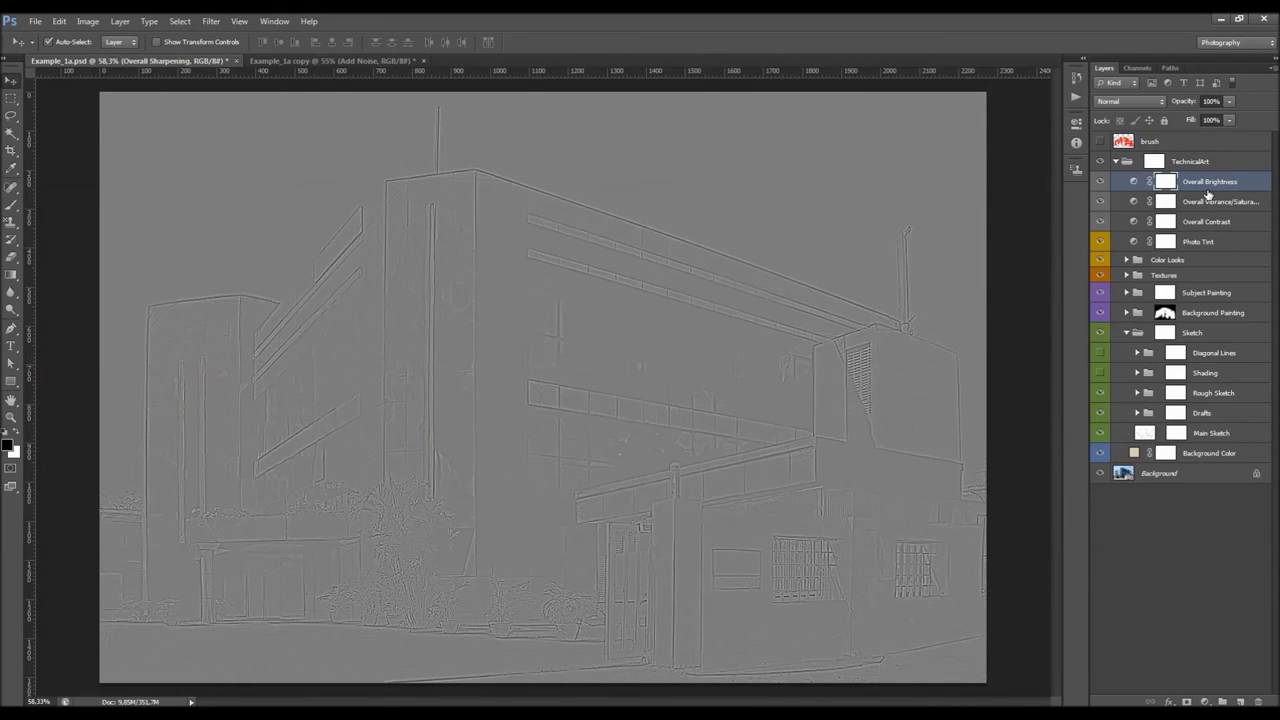
Step: Replace the Overall Sharpening layer with a merged copy of all visible layers and apply a High Pass filter of 2.0 pixels
key("Delete")
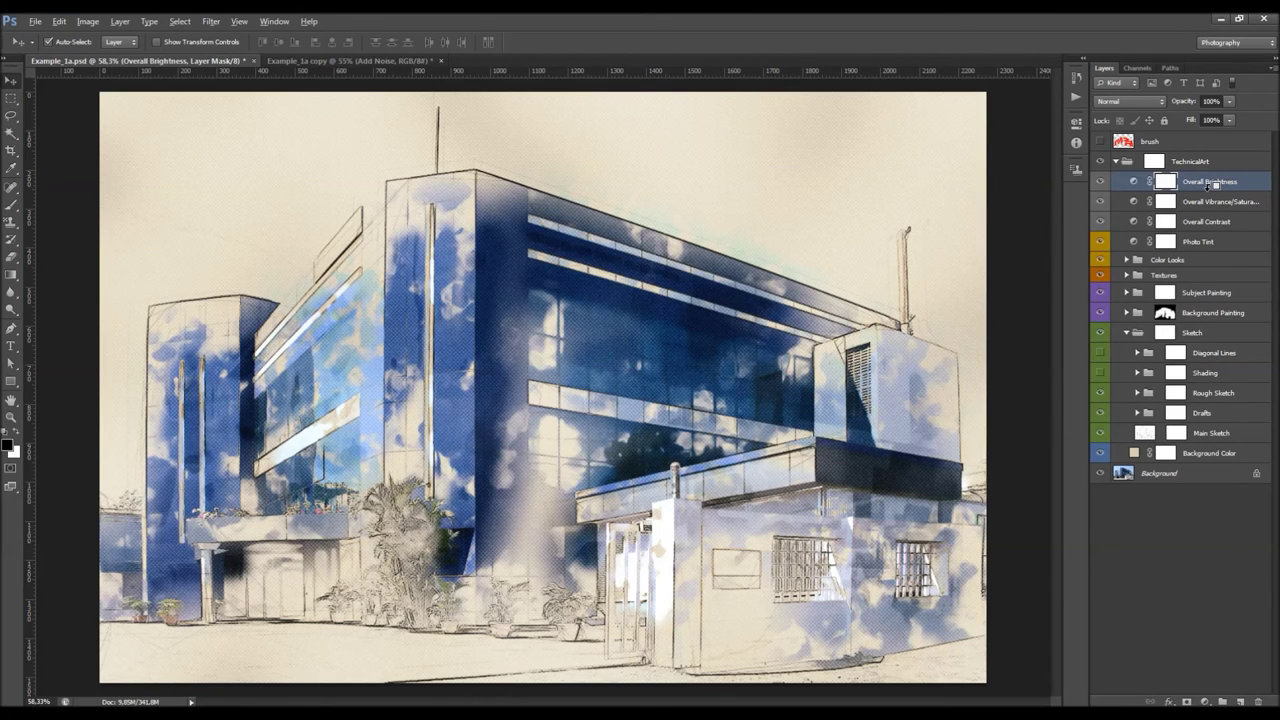
key("ctrl+shift+alt+e")
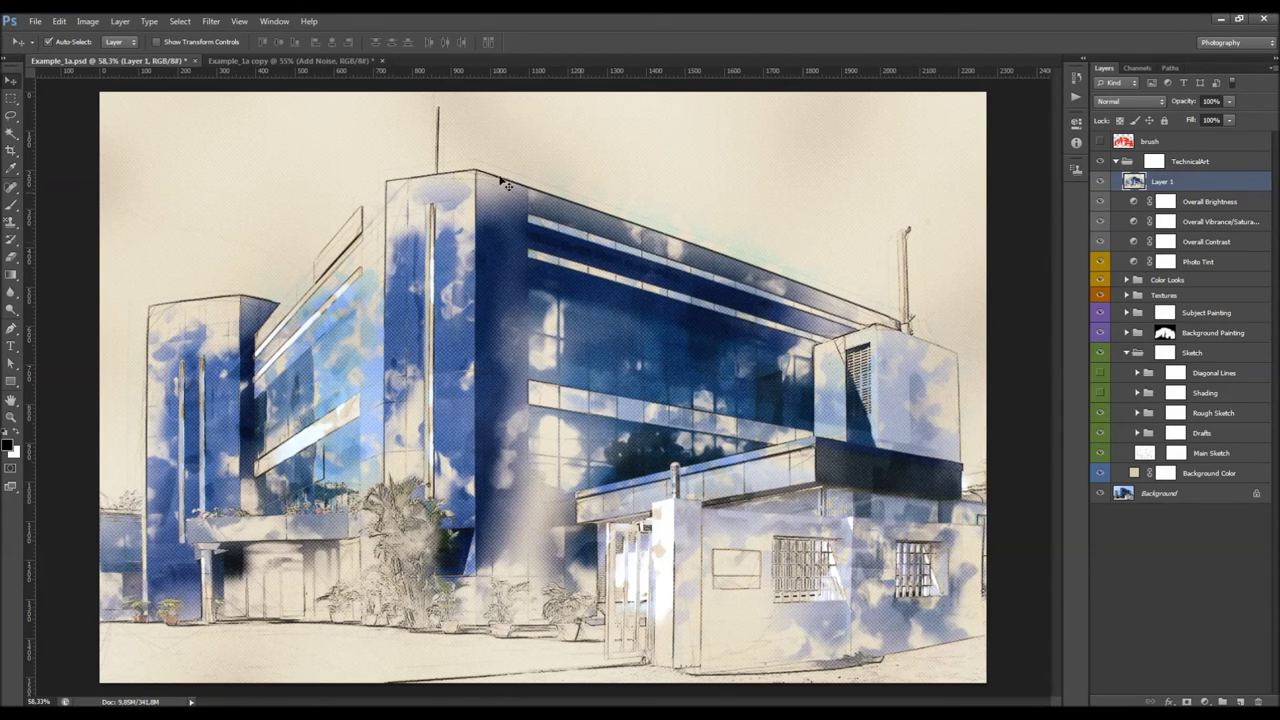
left_click(211, 21)
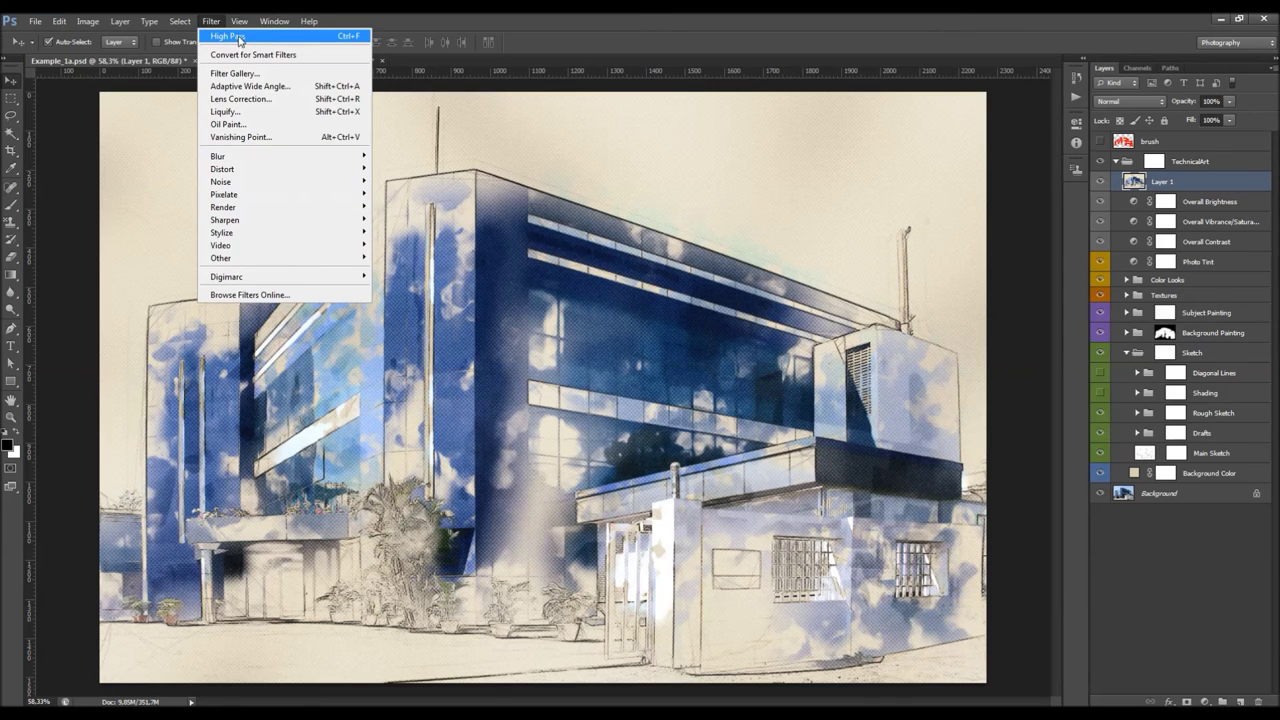
mouse_move(340, 258)
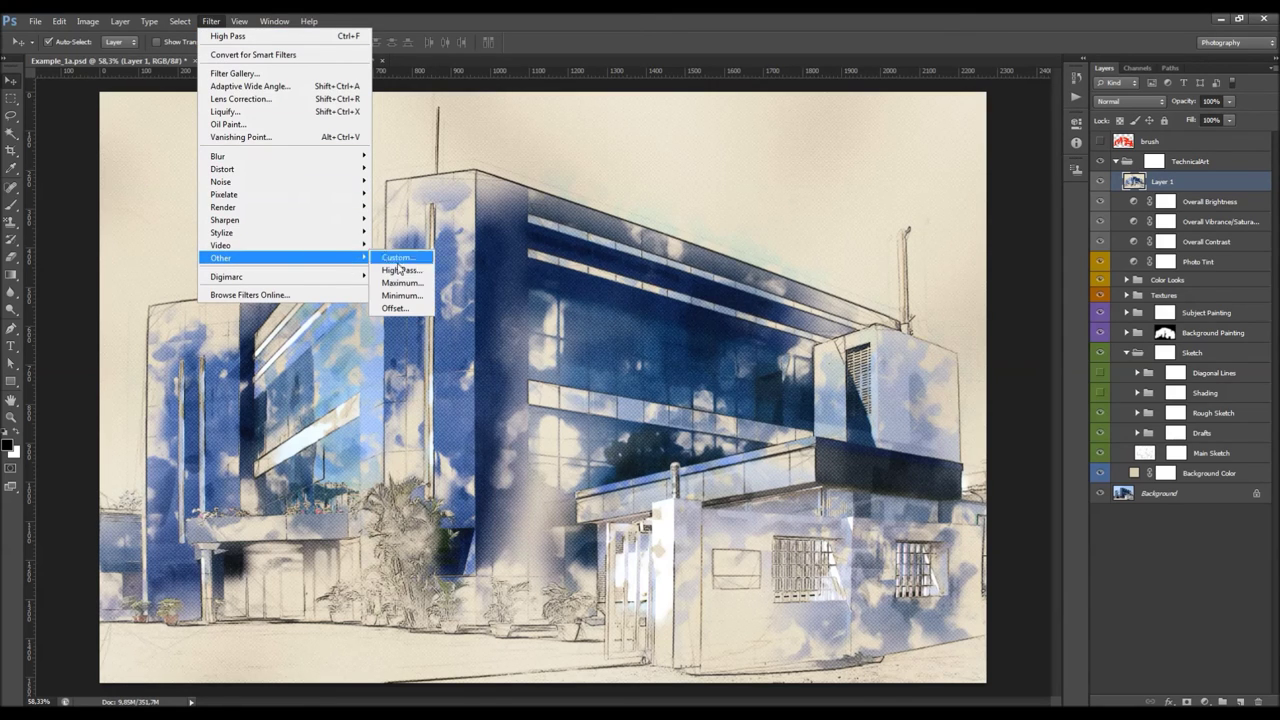
left_click(405, 270)
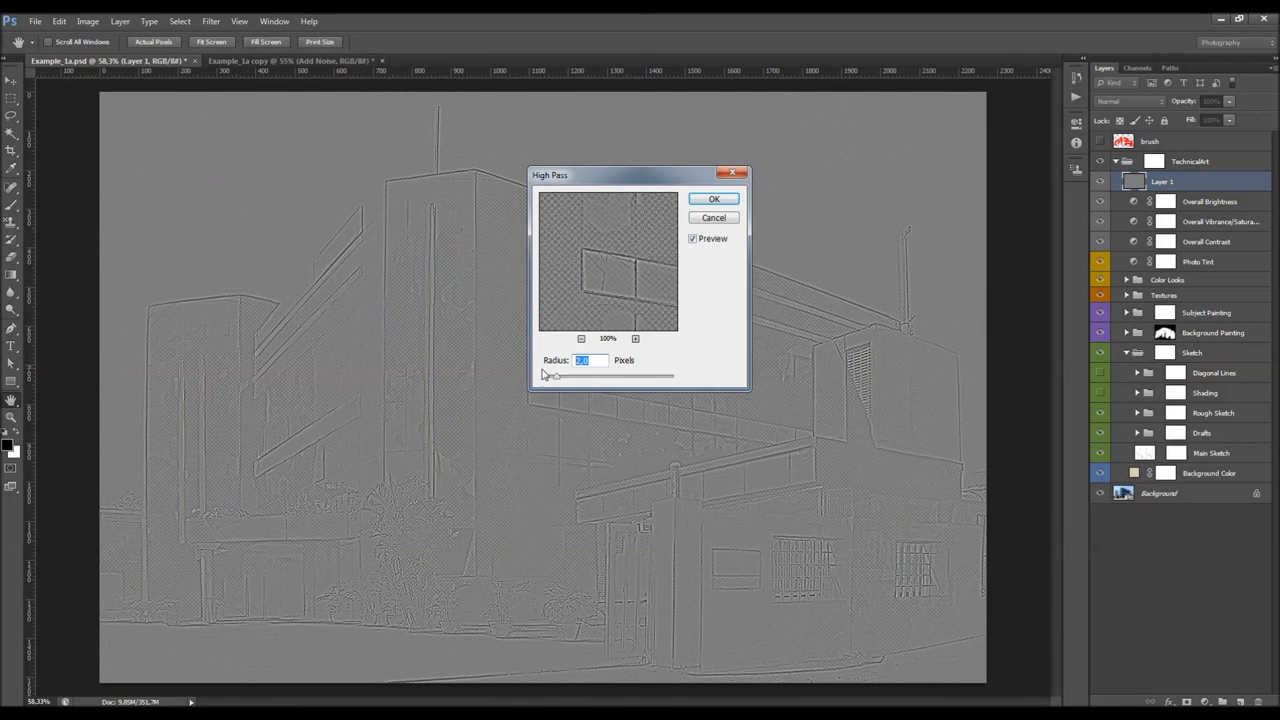
left_click(714, 199)
Step: Set the high-pass layer to Hard Light and lower its opacity, comparing the painting with the layer hidden and shown
left_click(1130, 101)
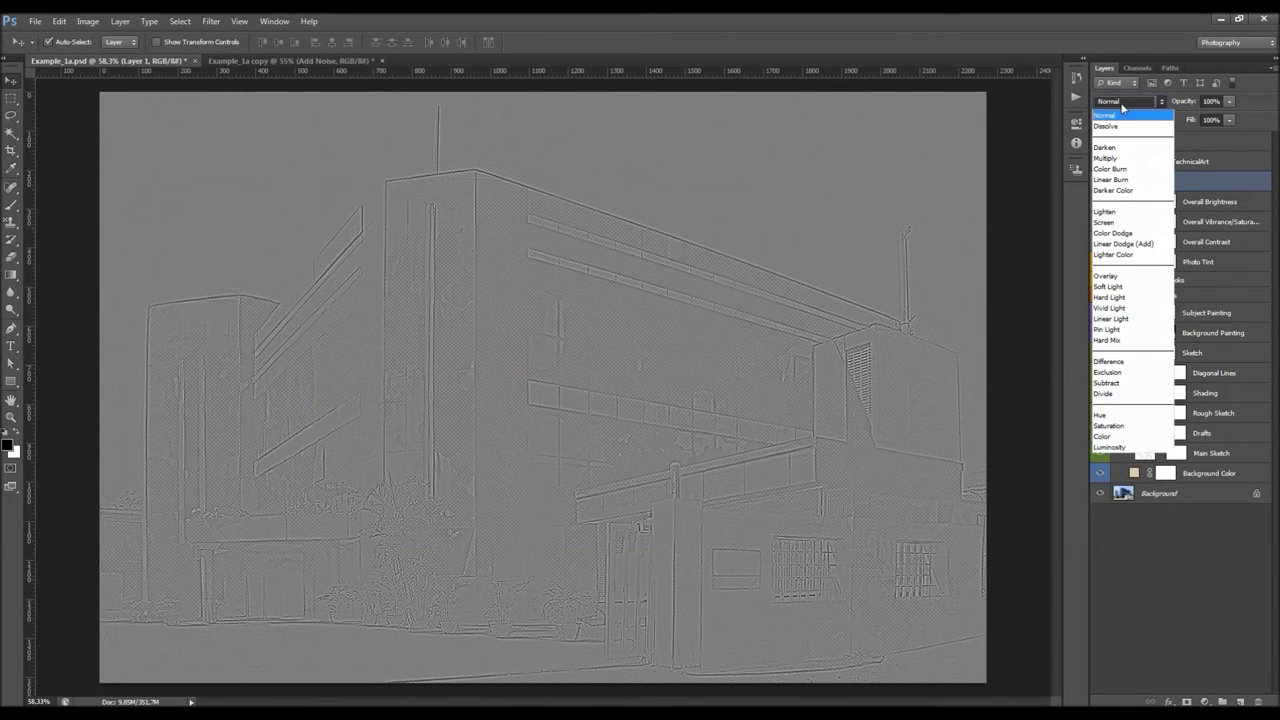
left_click(1131, 297)
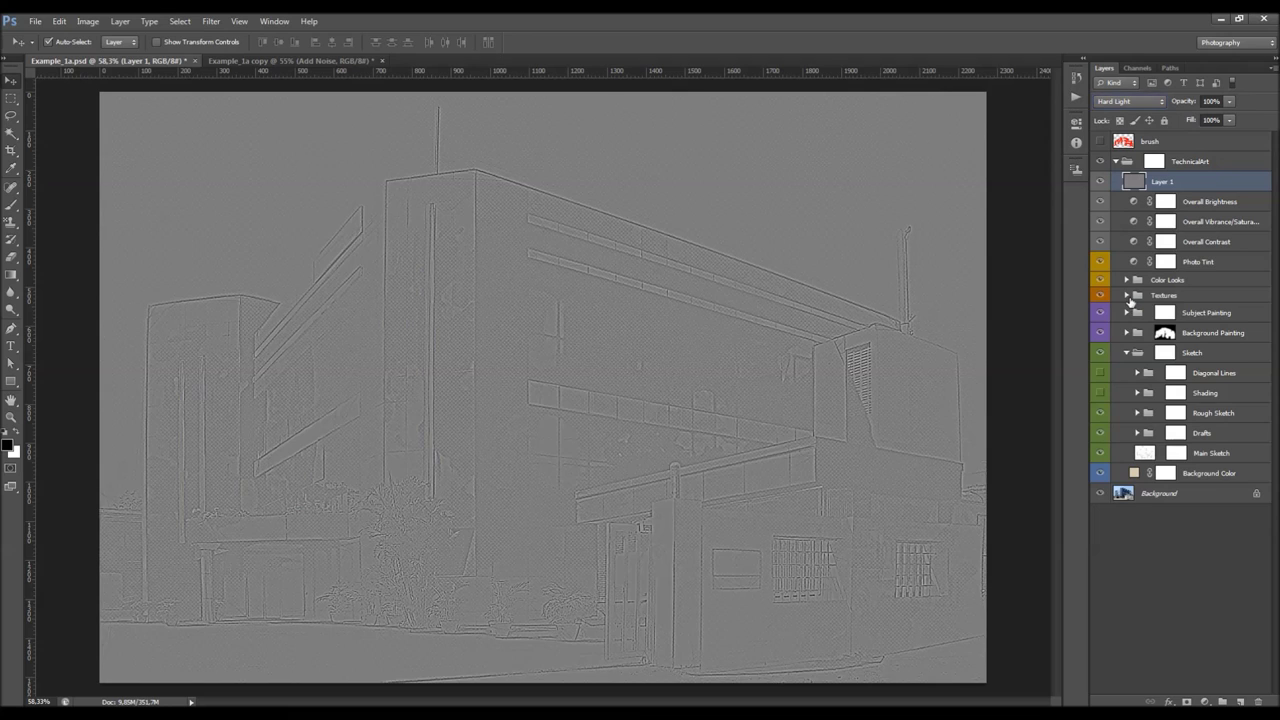
left_click_drag(1189, 101, 982, 126)
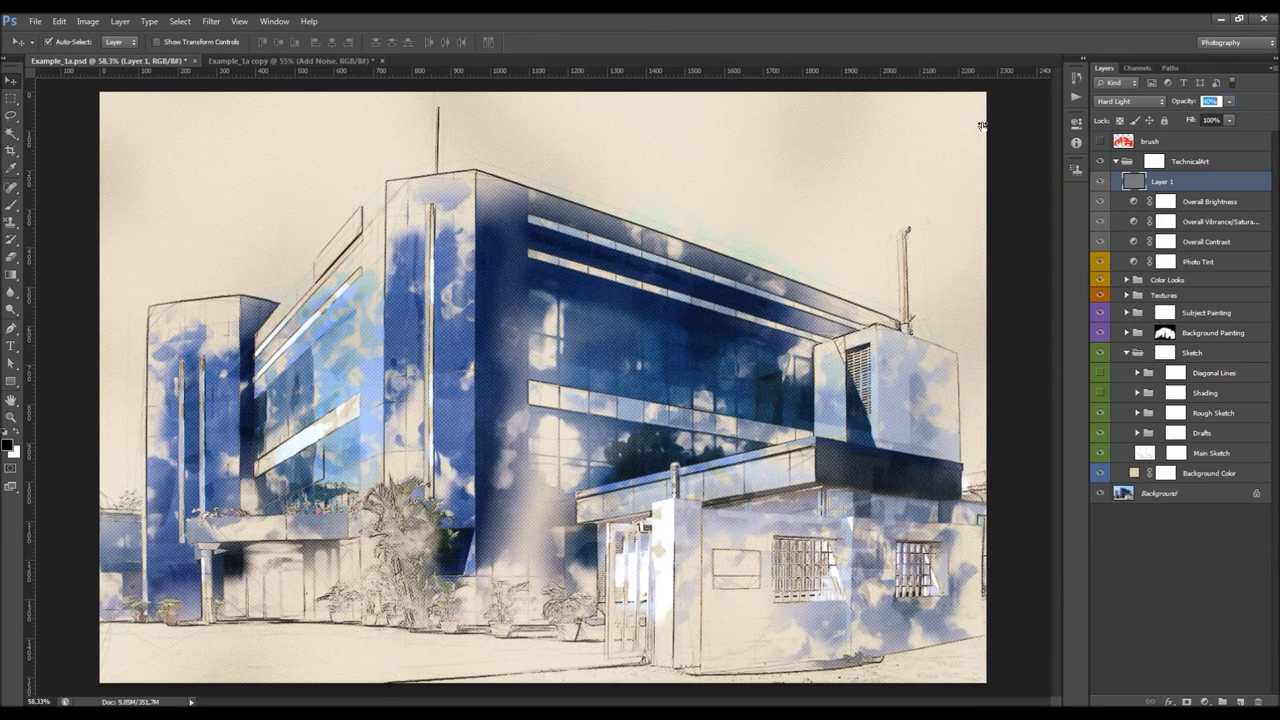
left_click_drag(991, 128, 1006, 138)
left_click(1098, 180)
left_click(1098, 180)
left_click_drag(1186, 103, 1190, 103)
left_click(1100, 180)
left_click(1100, 180)
Step: In the Example_1a copy document, replace the Overall Sharpening layer with a merged copy of the visible layers and reapply the High Pass filter
left_click(294, 64)
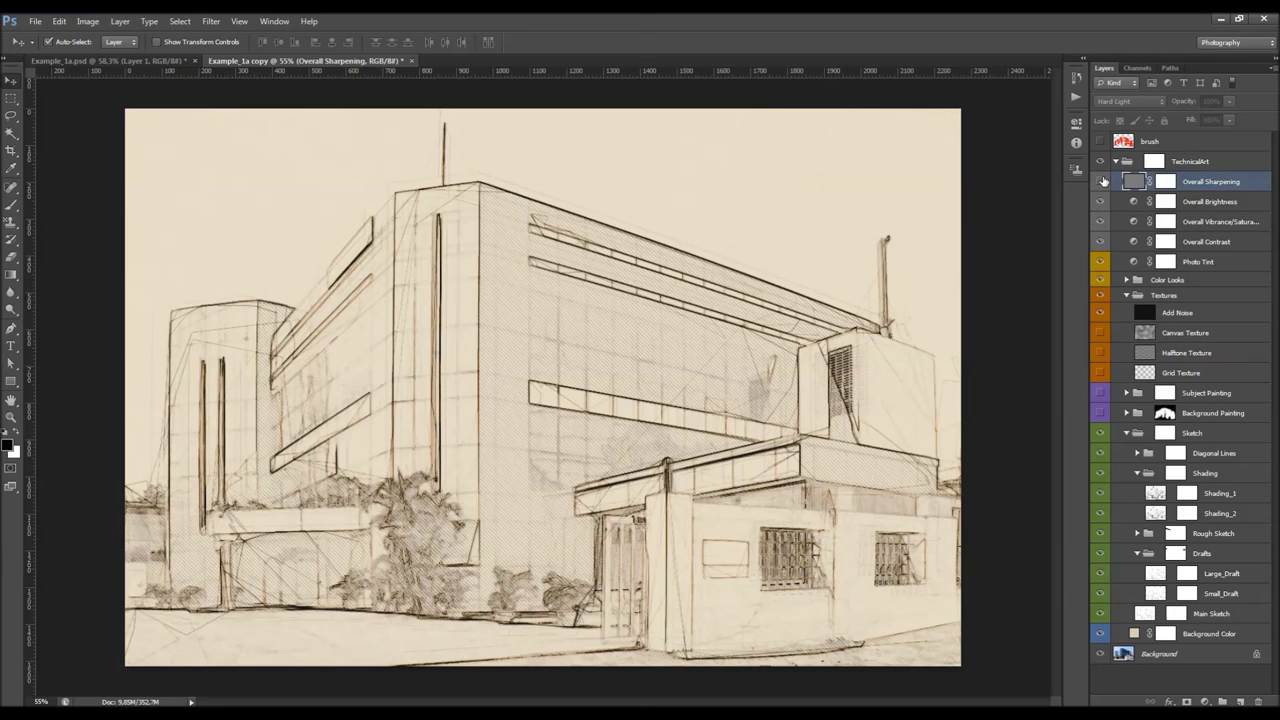
key("Delete")
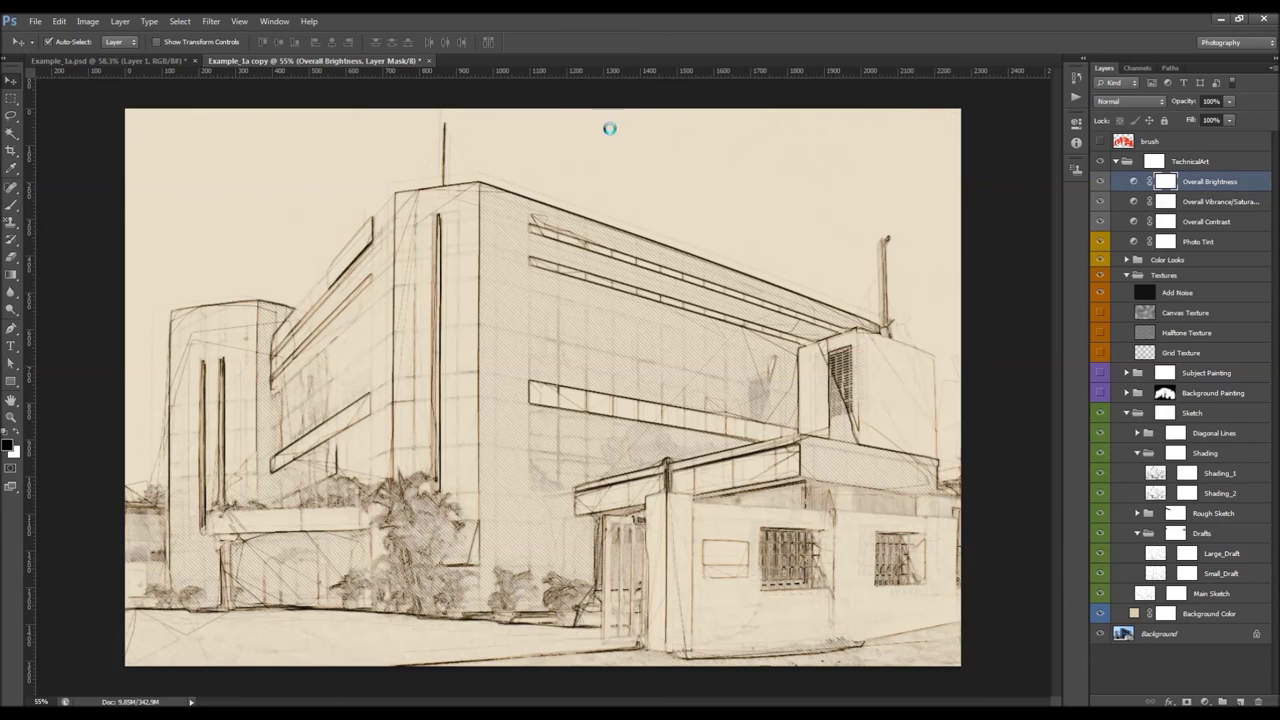
left_click(211, 21)
left_click(213, 37)
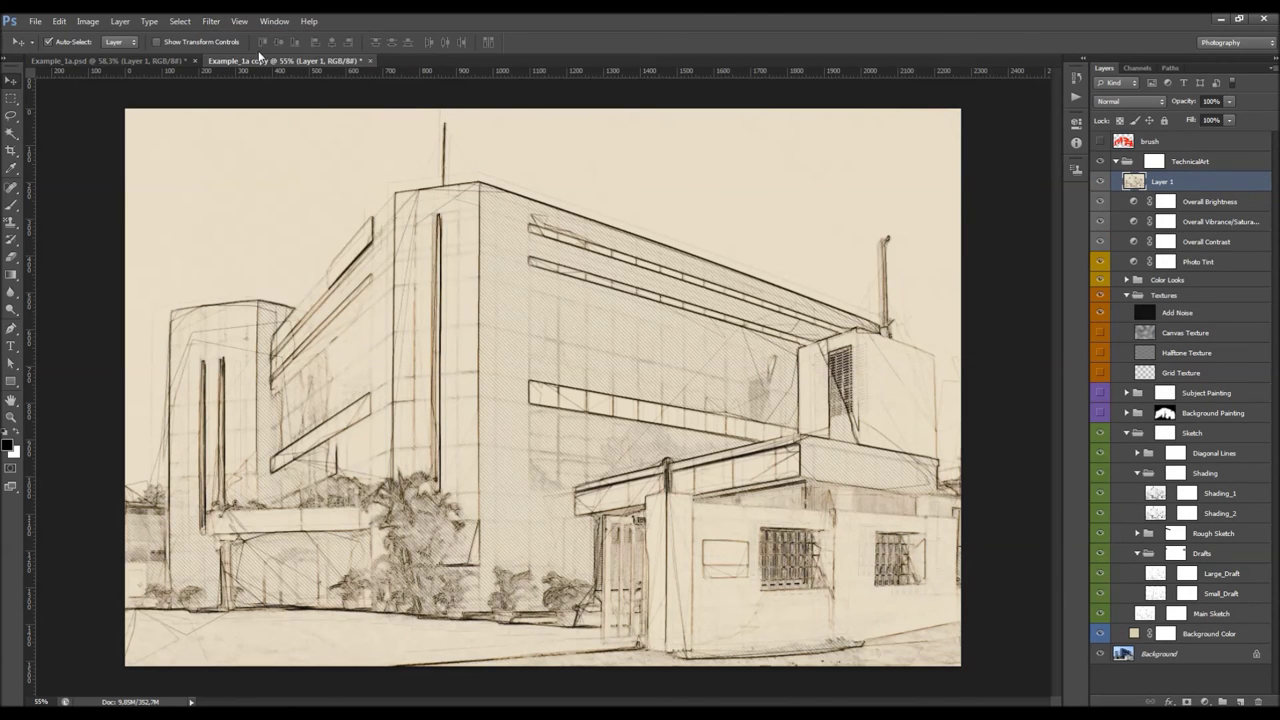
Step: Set the sketch's high-pass layer to Hard Light at 53% opacity and compare the sketch with and without it
left_click(1115, 101)
left_click(1119, 298)
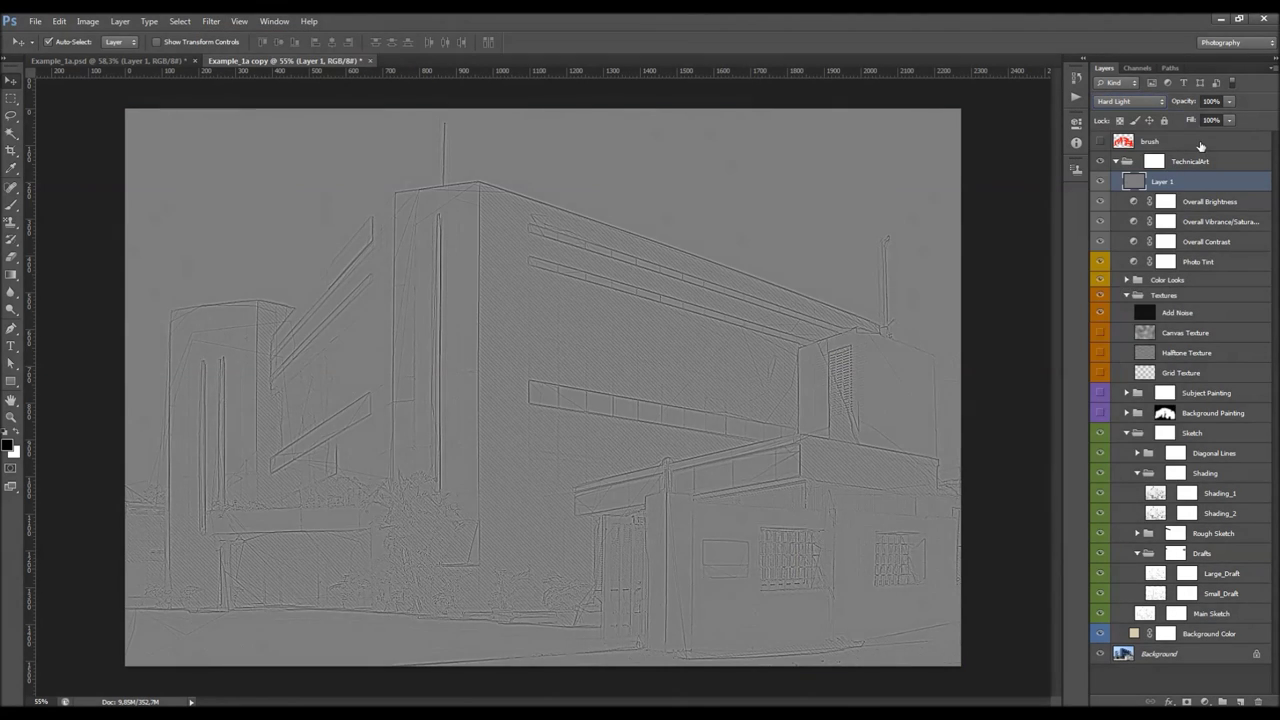
mouse_move(1185, 101)
left_mouse_down()
mouse_move(971, 126)
mouse_move(1012, 142)
left_mouse_up()
scroll(540, 412, "up", 3)
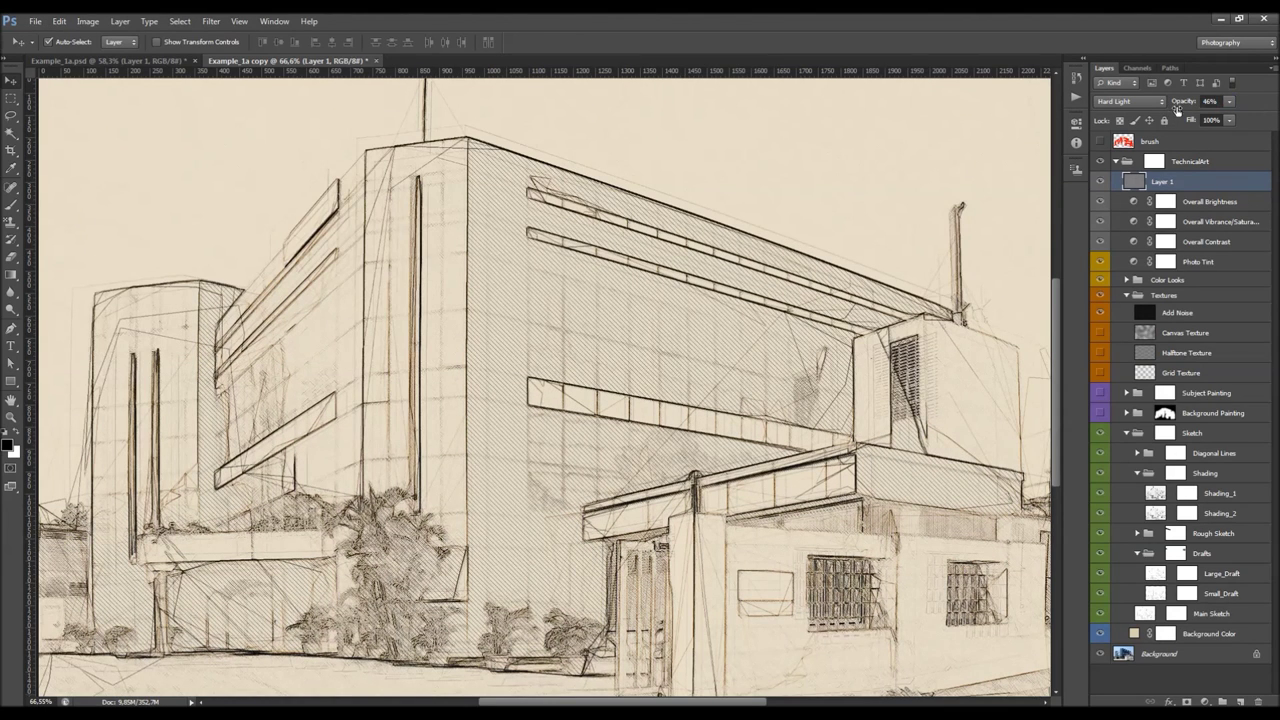
left_click(1101, 182)
left_click(1101, 182)
scroll(650, 237, "down", 2)
scroll(634, 240, "up", 1)
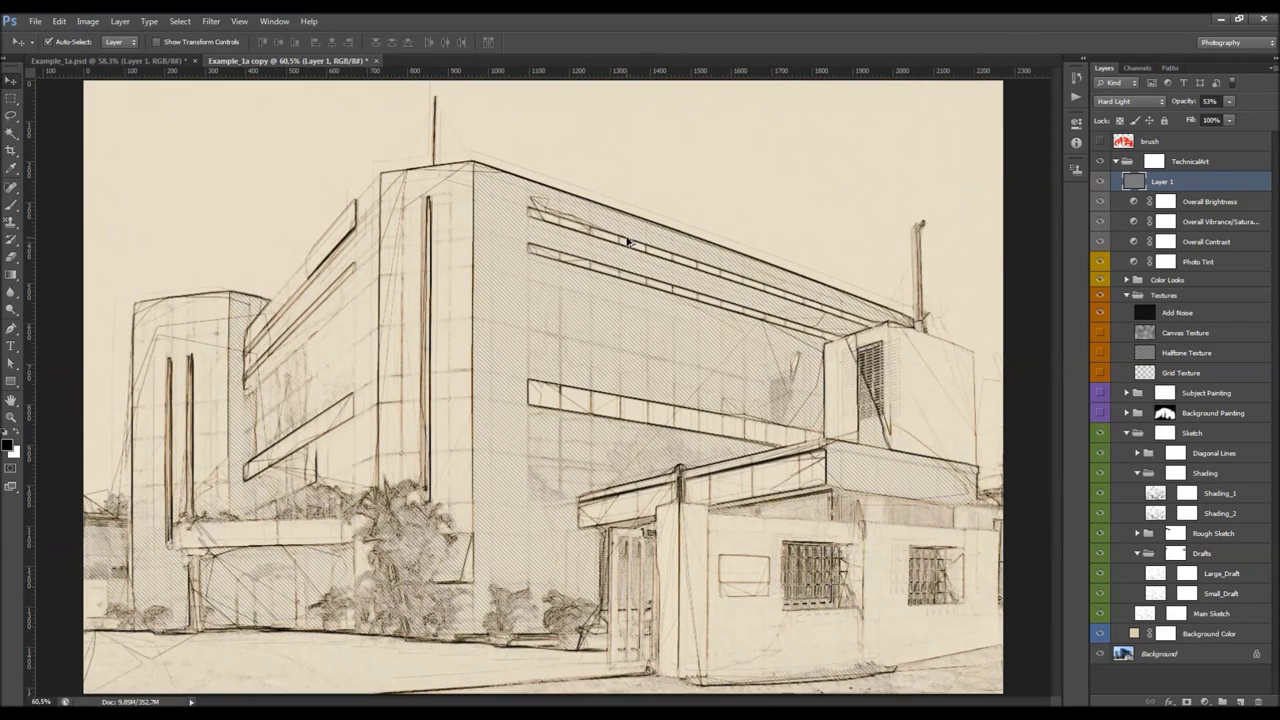
scroll(628, 241, "down", 1)
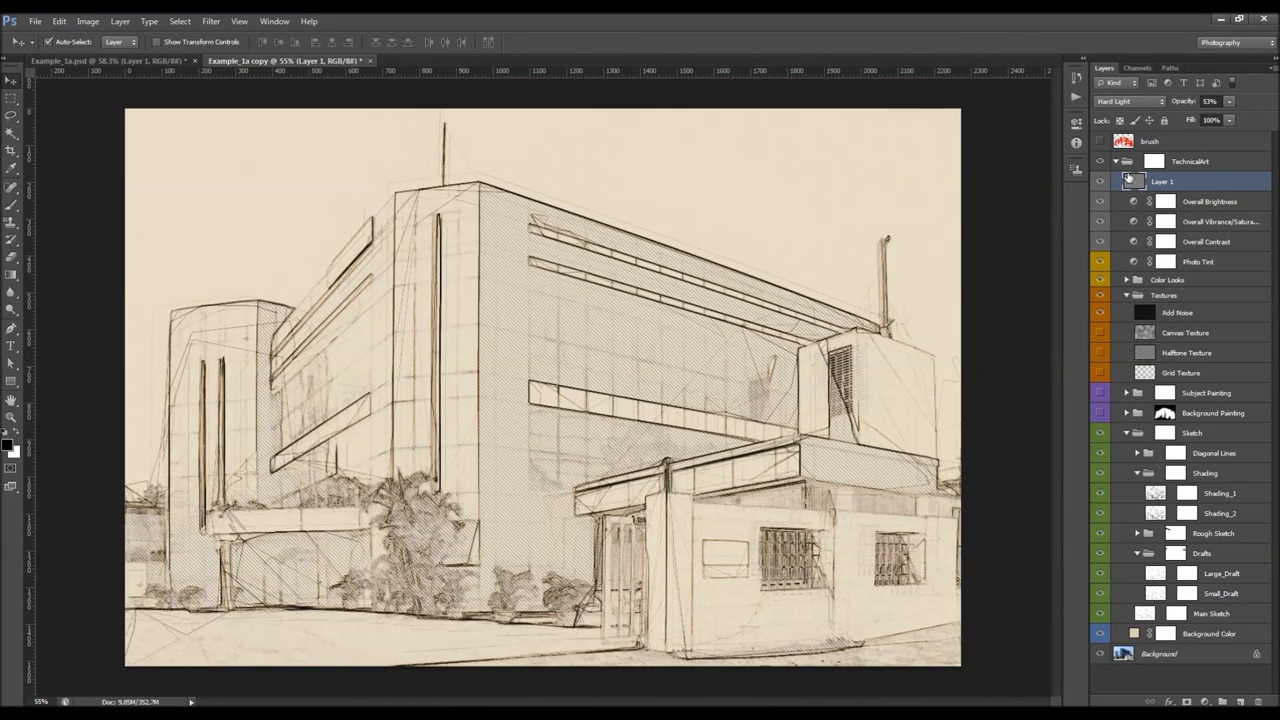
left_click(1205, 162)
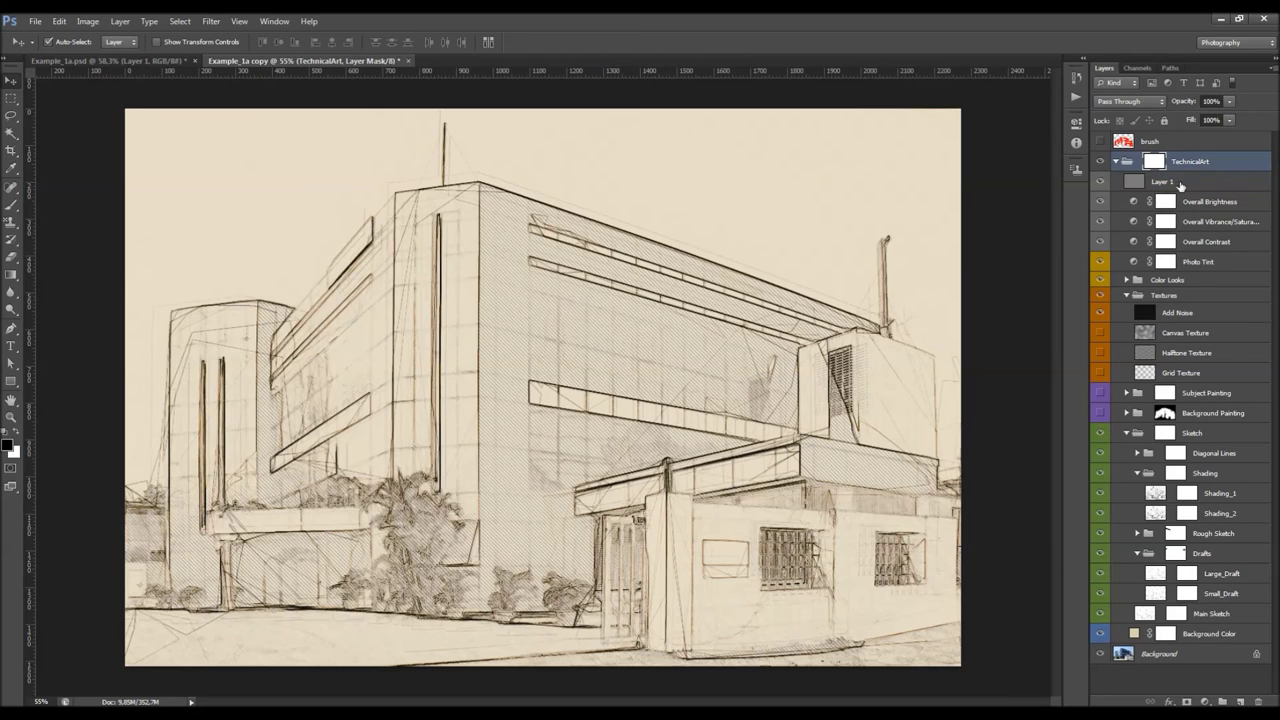
left_click(1140, 280)
left_click(1127, 280)
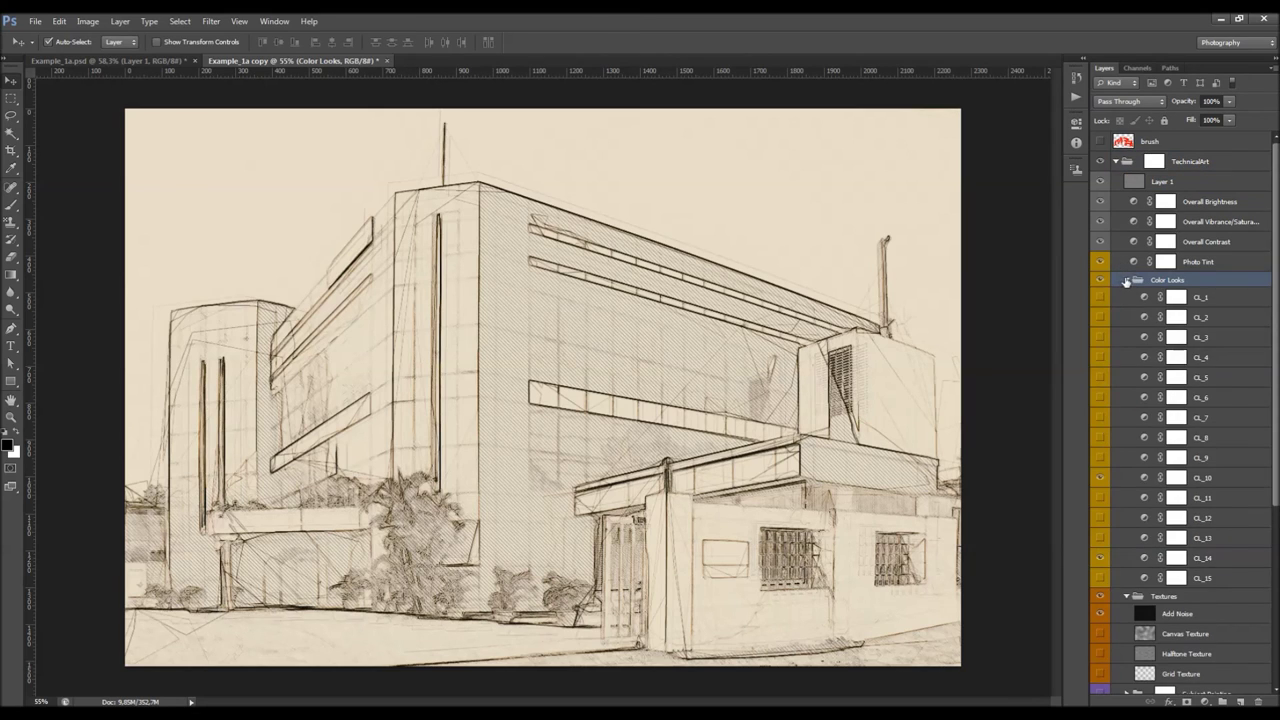
left_click(1127, 280)
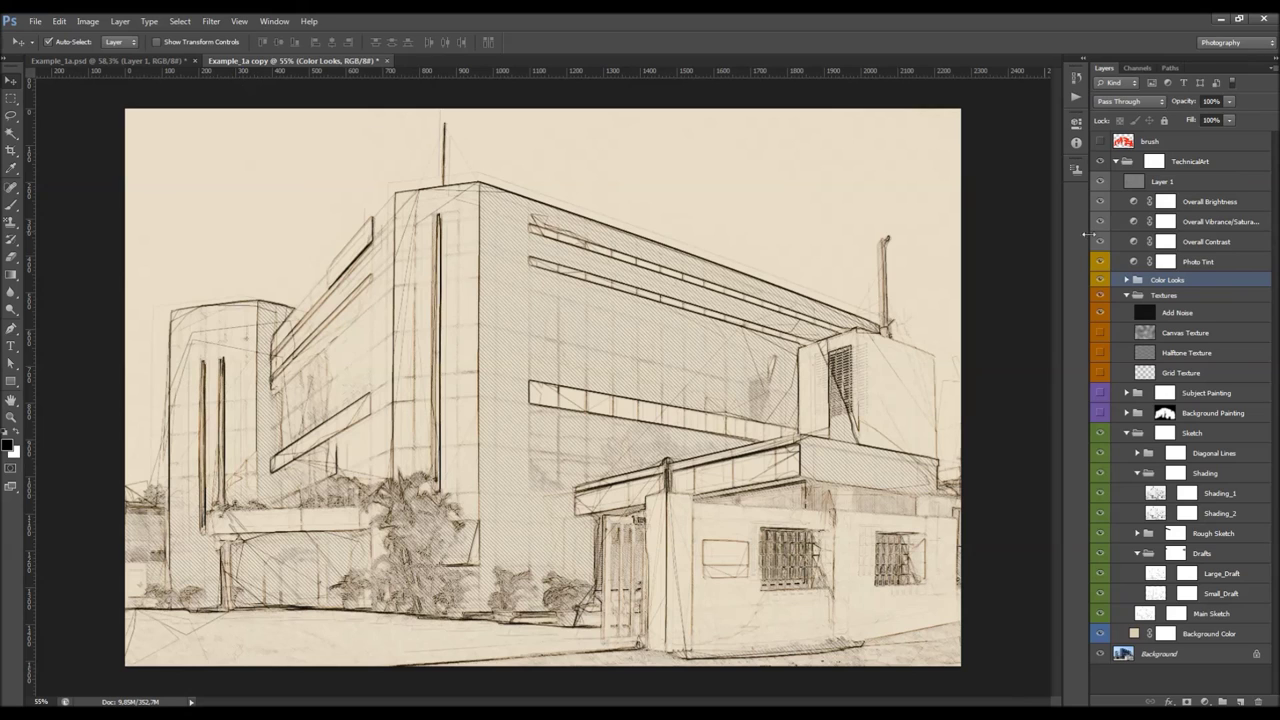
Step: Review the Overall Vibrance/Saturation and Overall Contrast settings, and set the Overall Brightness levels' white input to 235
left_click(1134, 222)
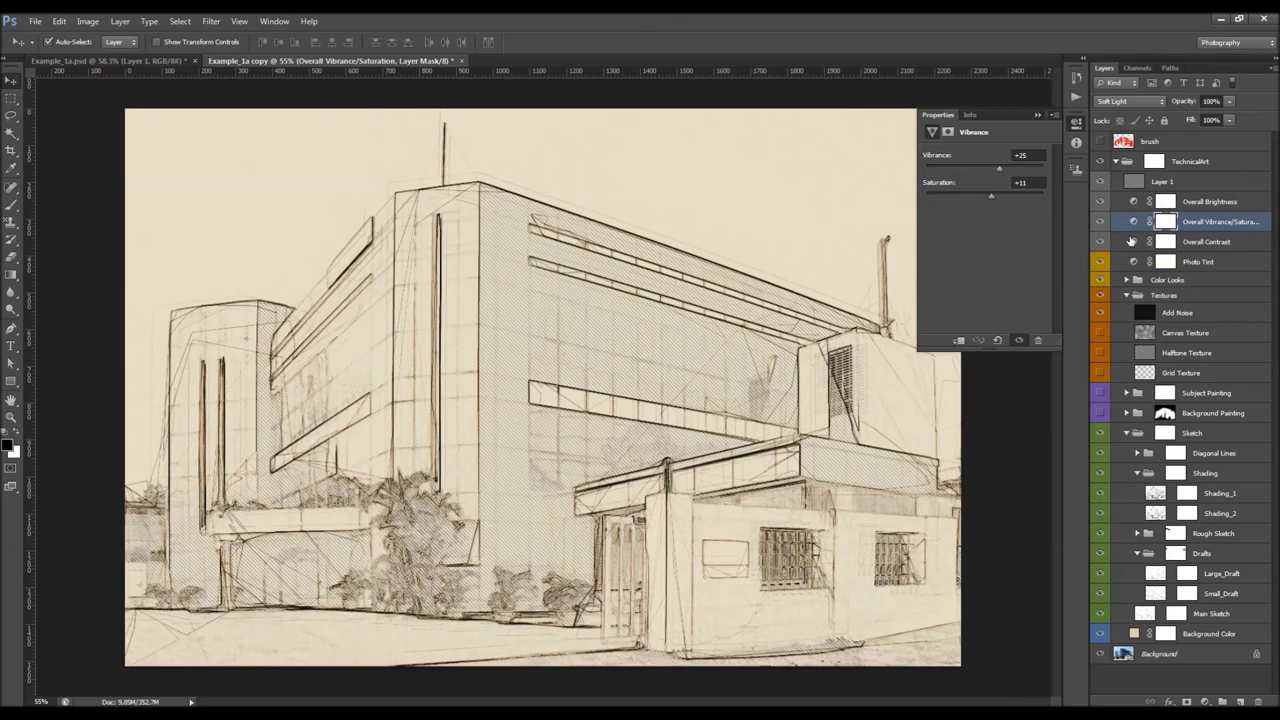
left_click(1134, 242)
left_click(1134, 202)
left_click_drag(1036, 255, 1035, 256)
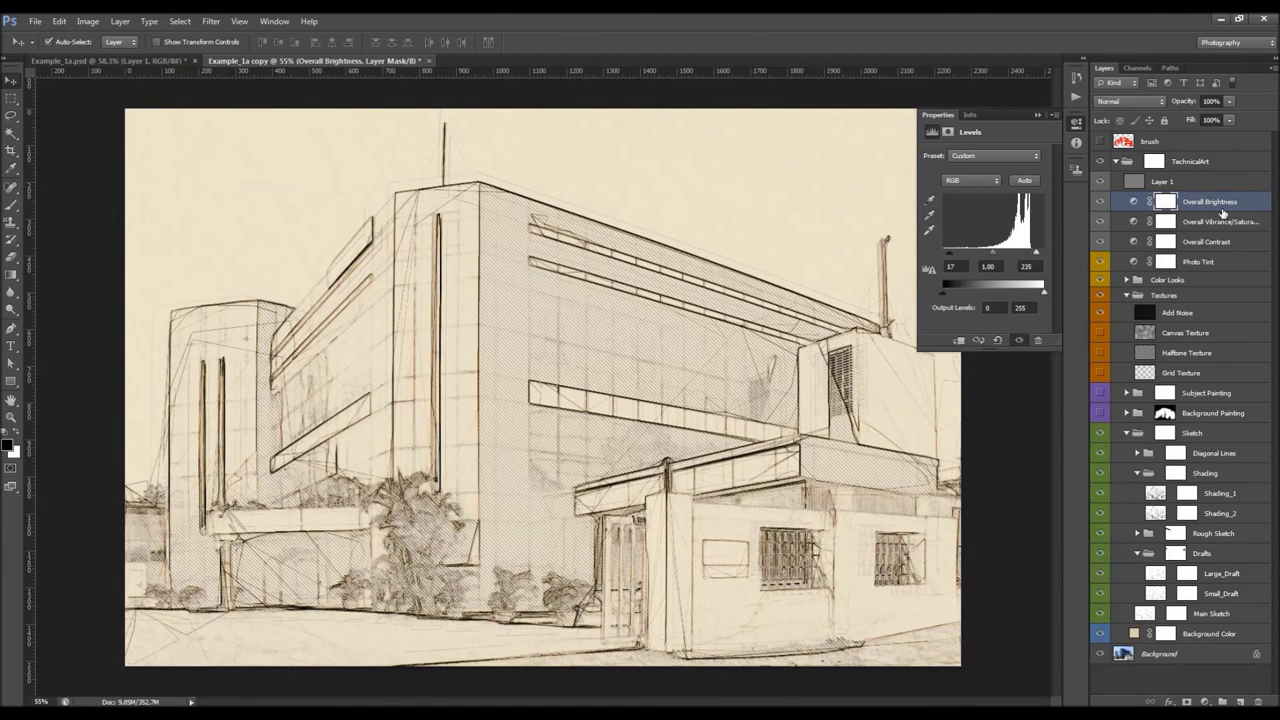
Step: Collapse the TechnicalArt group, place a duplicate of the Background photo above it, and hide the copy to compare the sketch with the original
left_click(1187, 162)
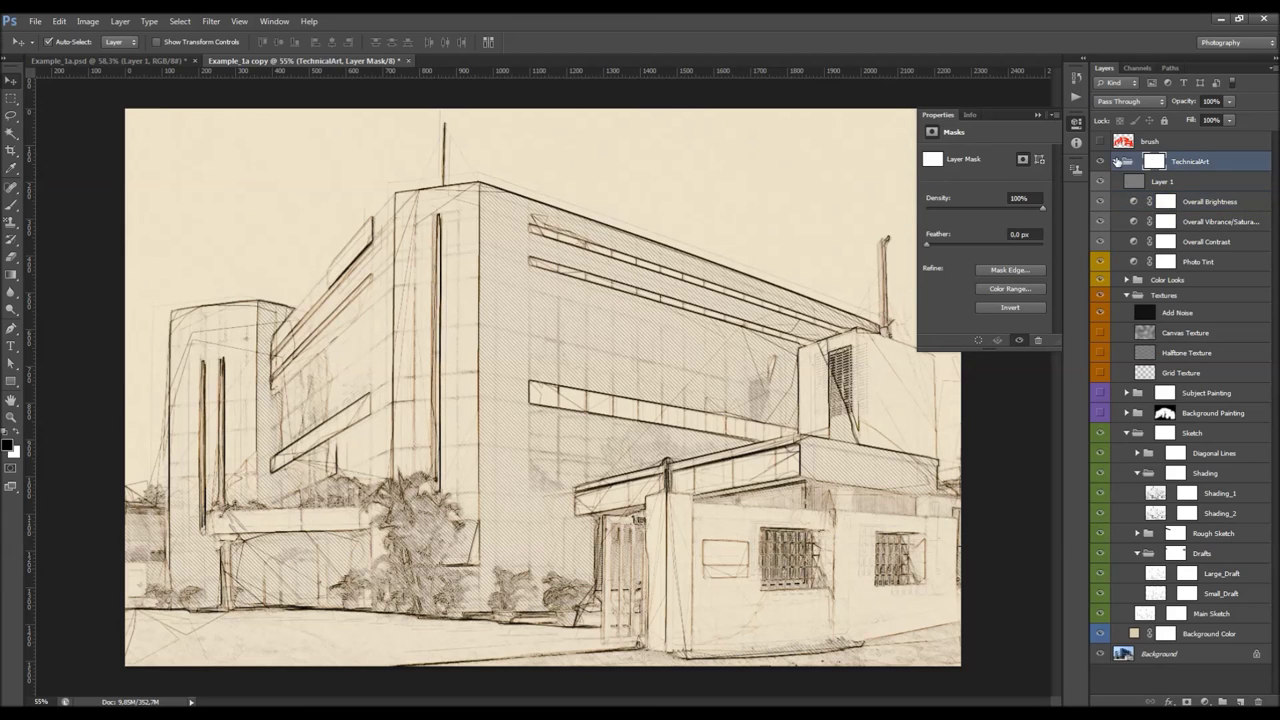
left_click(1116, 162)
left_click(1160, 182)
key("ctrl+j")
left_click_drag(1170, 186, 1136, 157)
left_click(1099, 162)
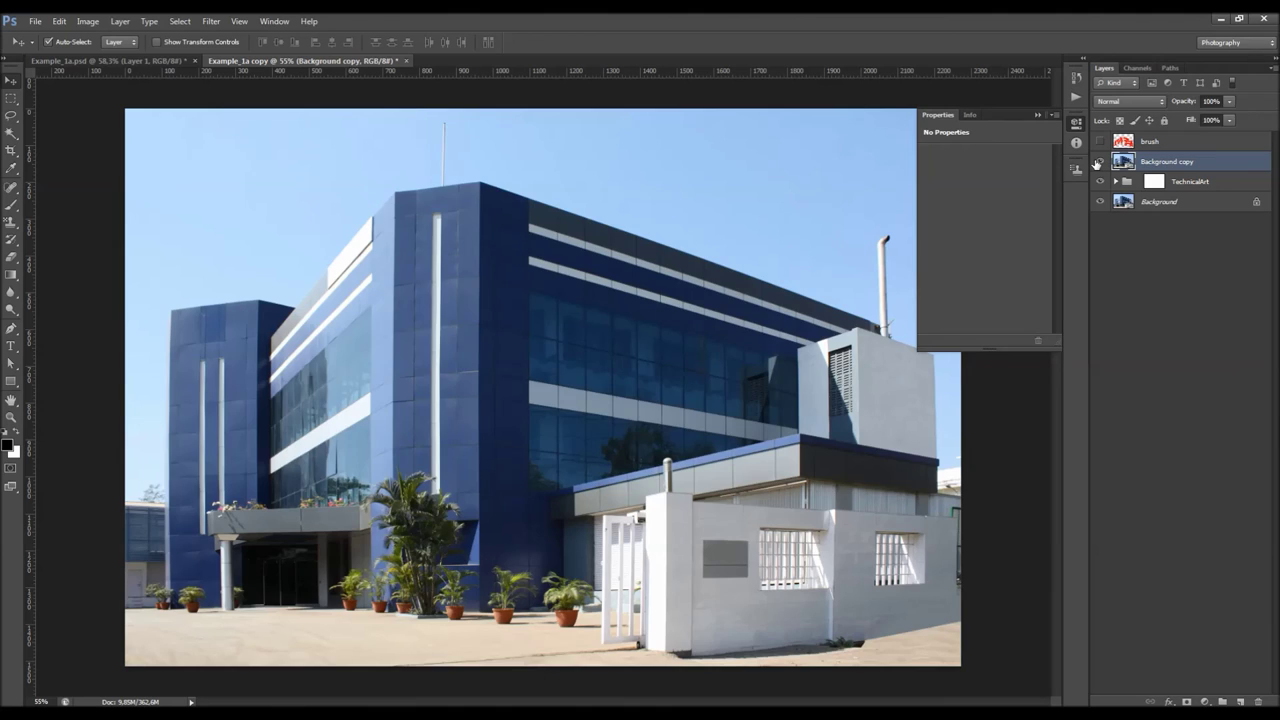
left_click(1099, 162)
left_click(1076, 122)
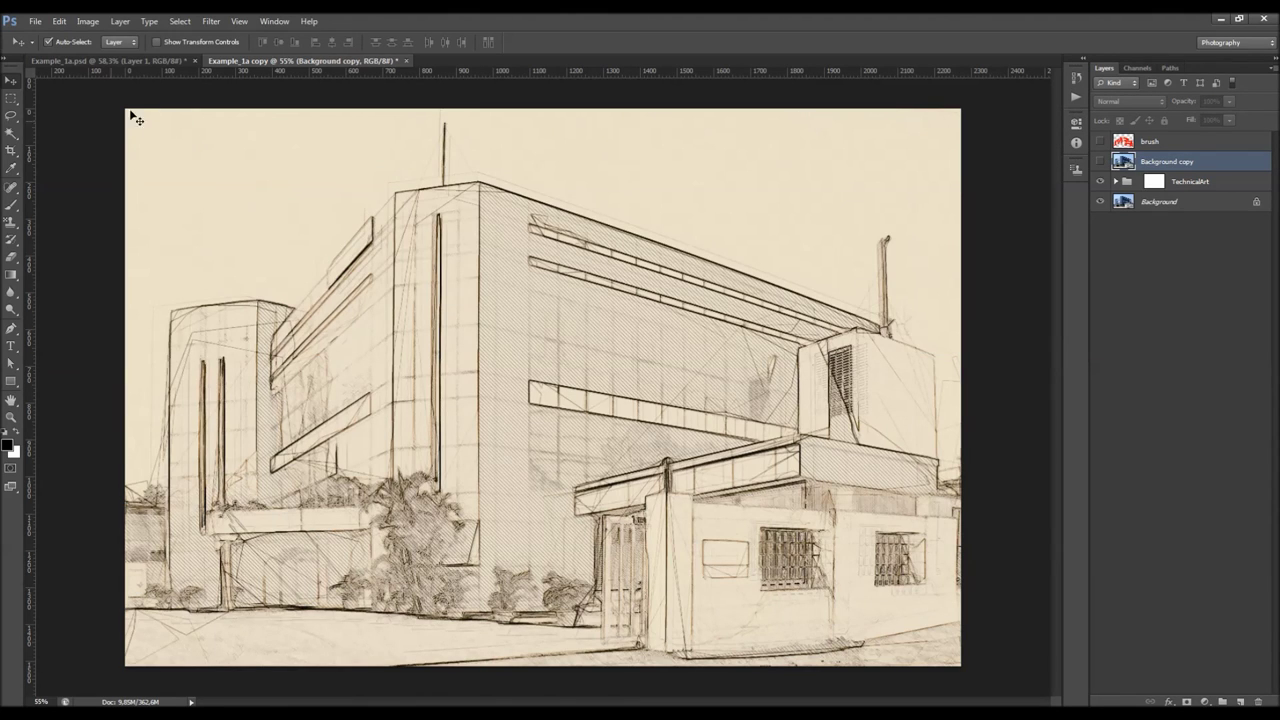
Step: In the Example_1a.psd document, place a duplicate of the Background photo above the TechnicalArt group and hide it to compare the painting with the original
left_click(100, 61)
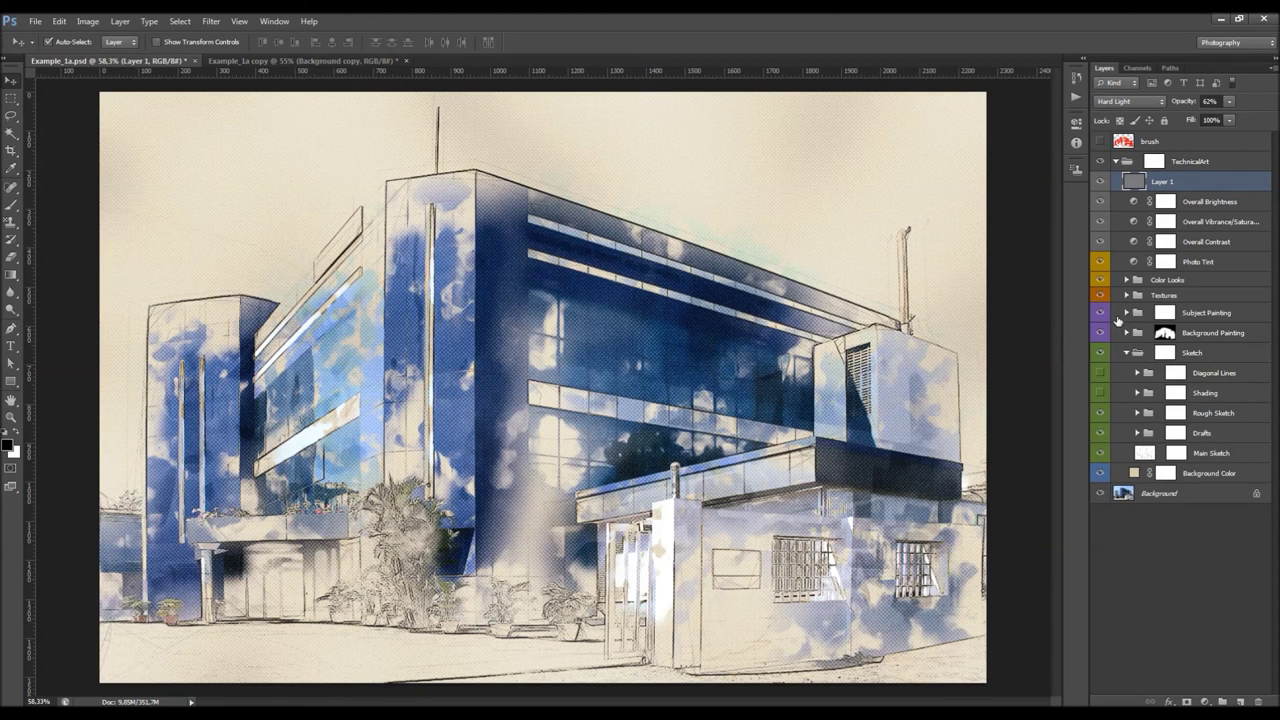
left_click(1165, 493)
key("ctrl+j")
mouse_move(1165, 493)
left_mouse_down()
mouse_move(1176, 440)
mouse_move(1168, 151)
left_mouse_up()
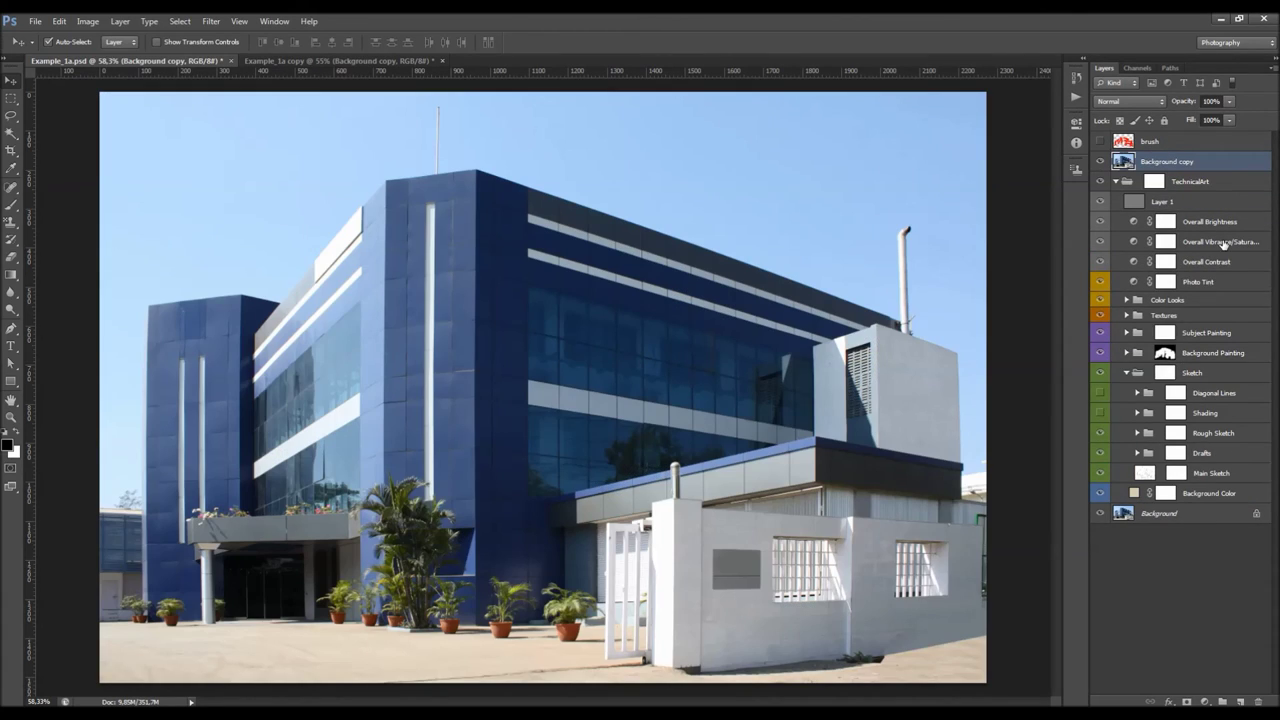
left_click(1101, 161)
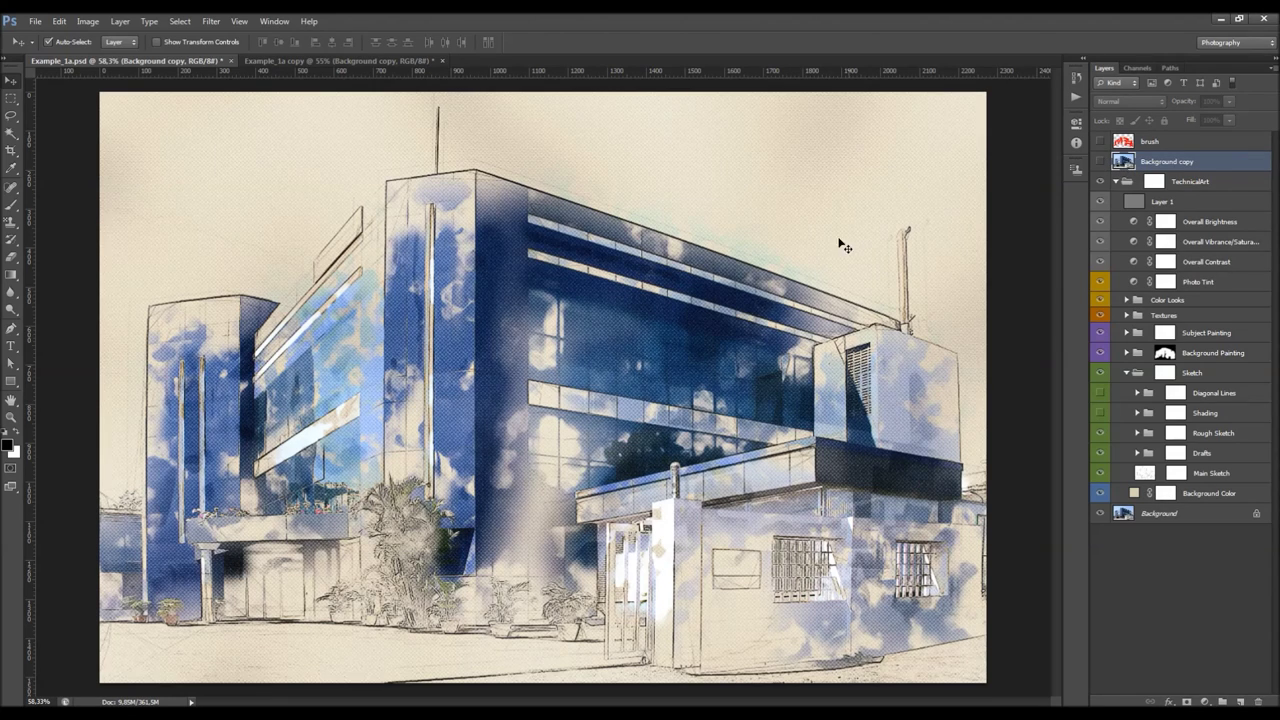
scroll(816, 251, "down", 1)
scroll(816, 251, "up", 1)
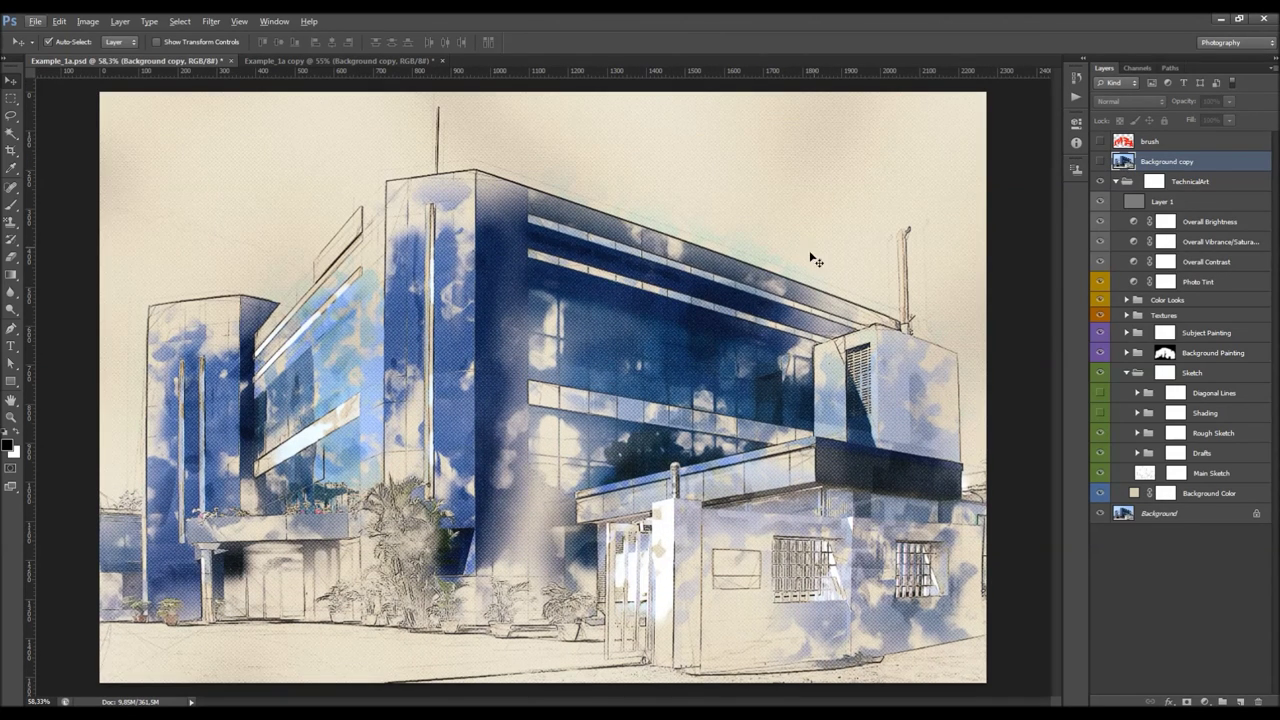